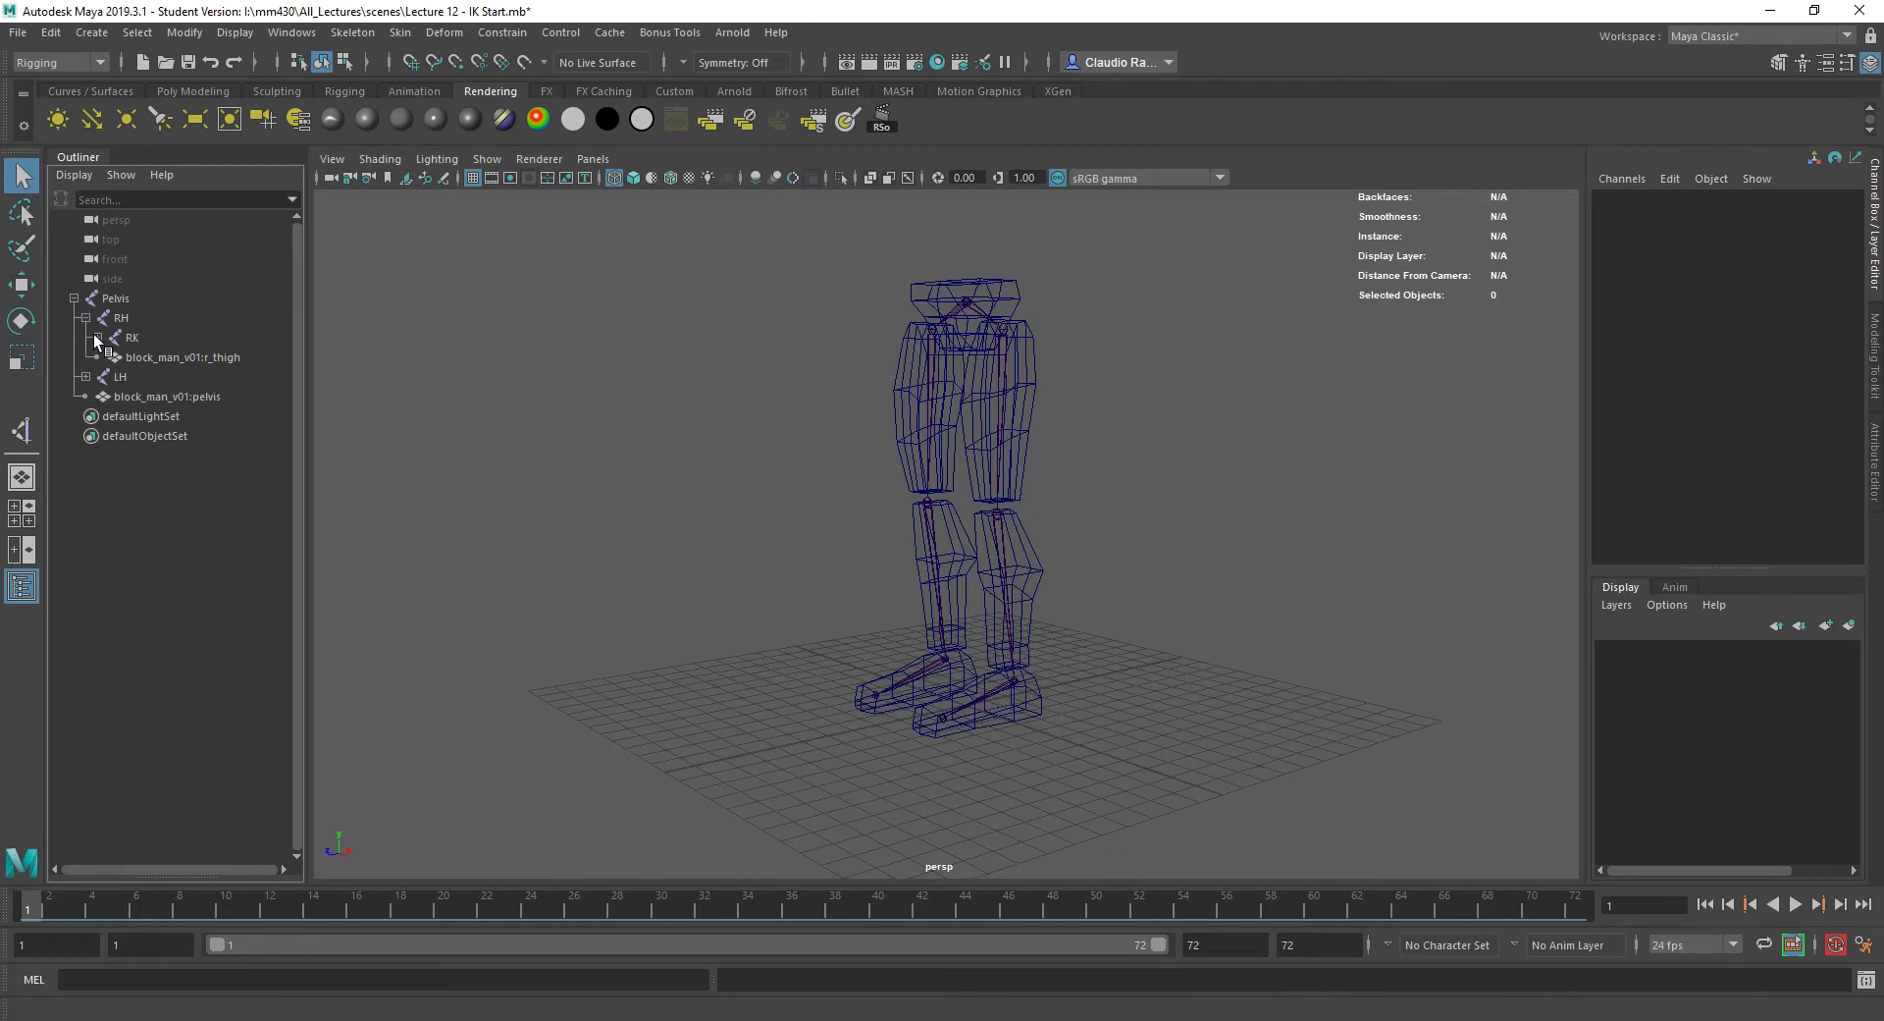
# - Expand both leg joint hierarchies under Pelvis down to the RF and LF foot joints
pyautogui.click(109, 357)
pyautogui.click(85, 455)
pyautogui.click(97, 474)
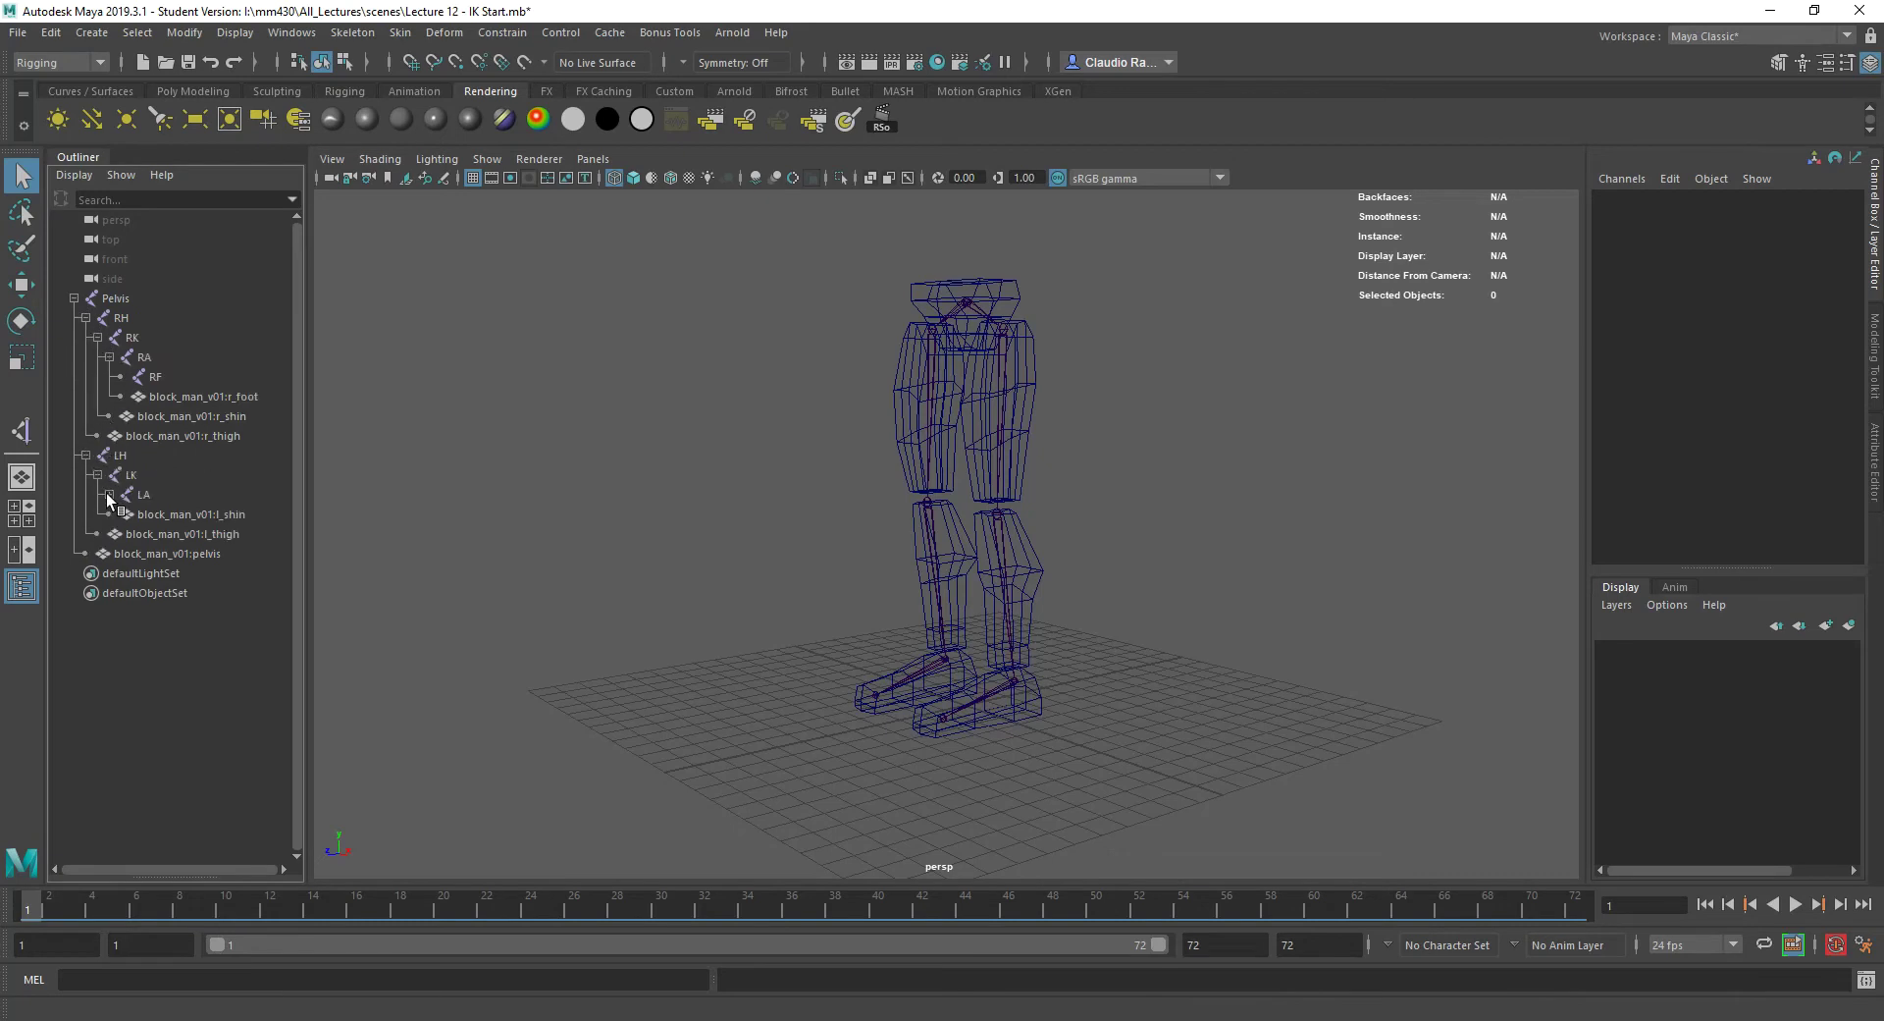
pyautogui.click(109, 495)
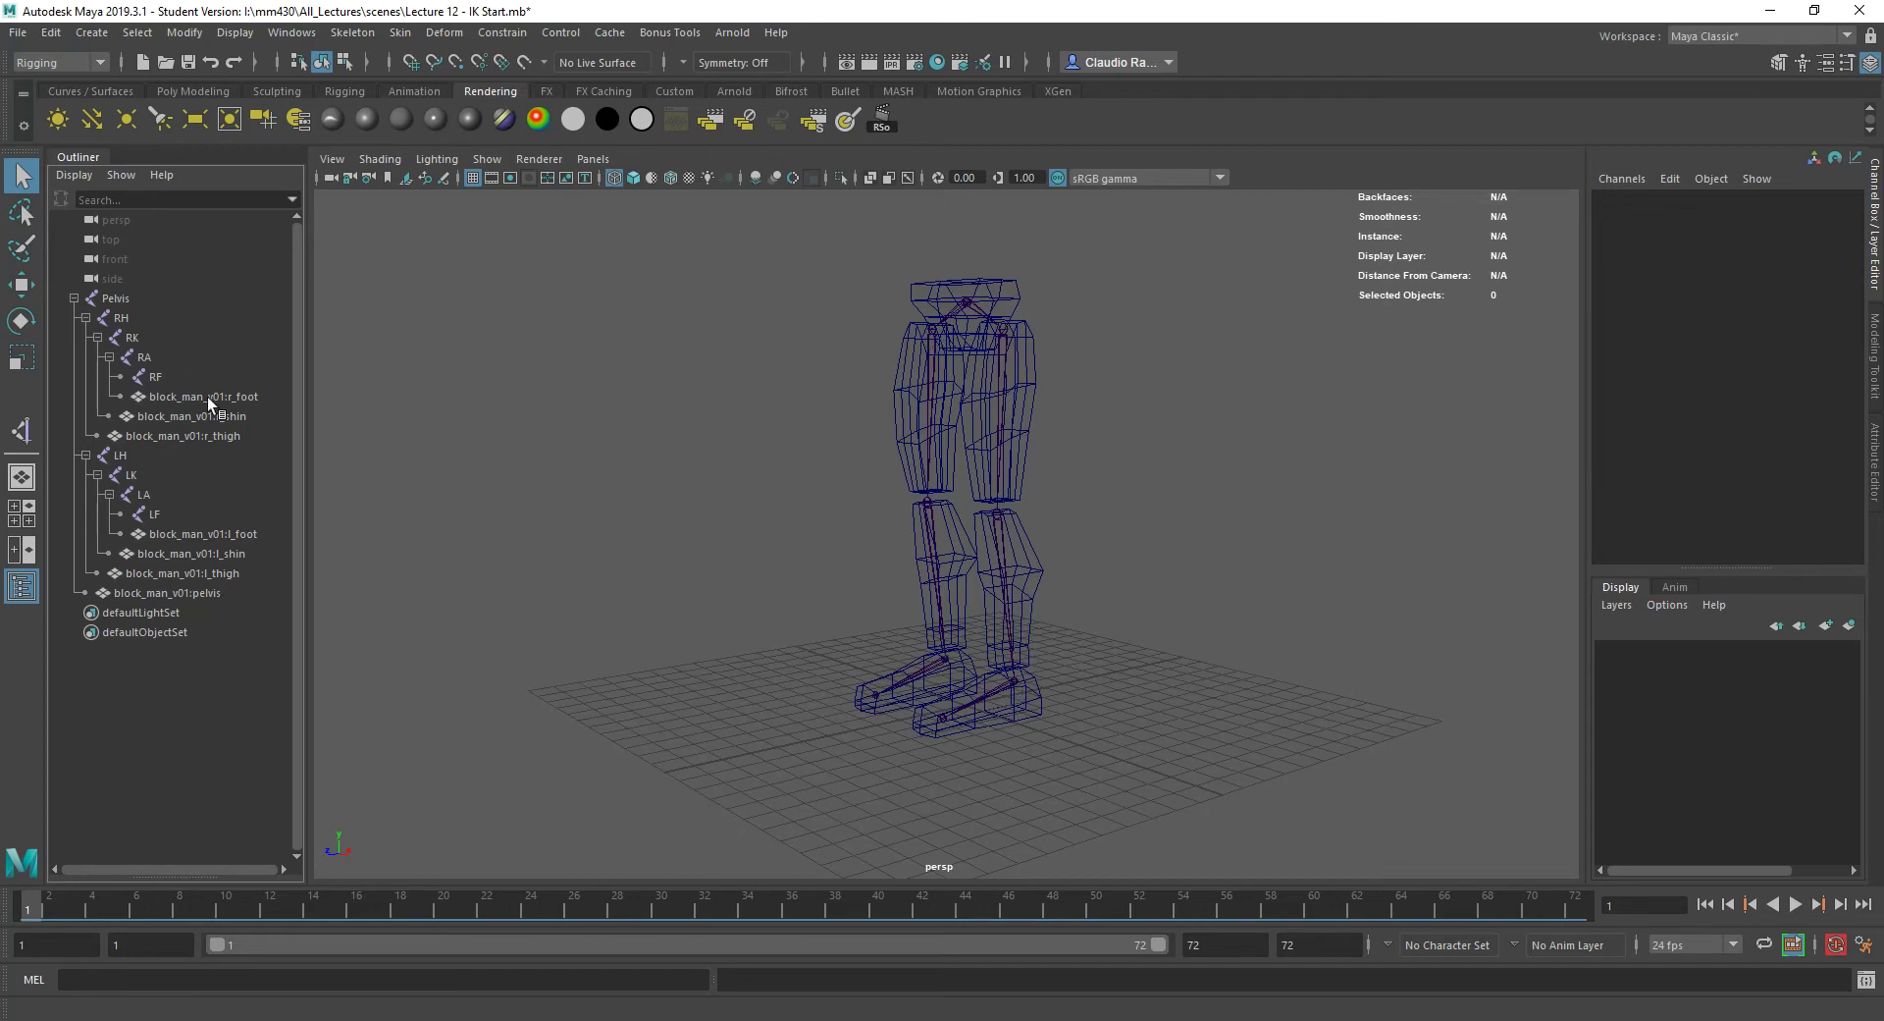
# - Create an IK handle from the left hip joint LH to the left ankle joint LA, using the Rigging menu set
pyautogui.click(82, 61)
pyautogui.click(86, 97)
pyautogui.click(353, 33)
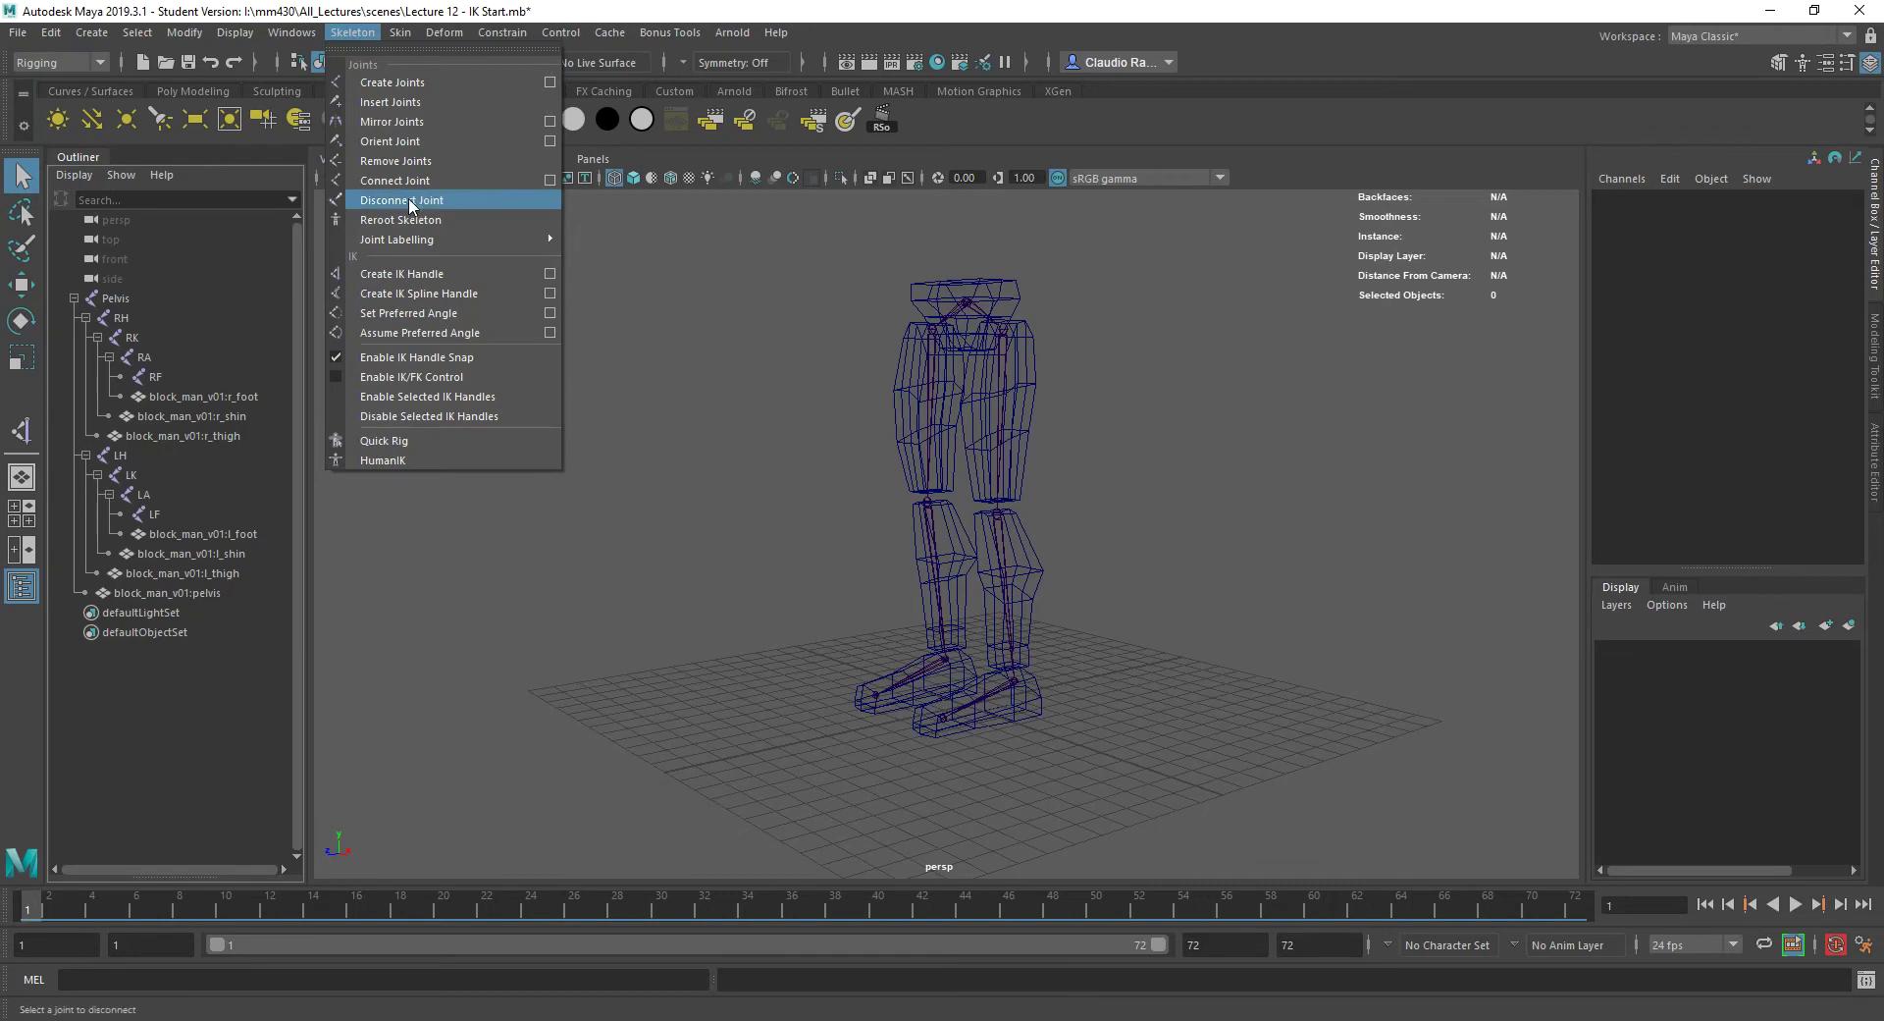
pyautogui.click(427, 280)
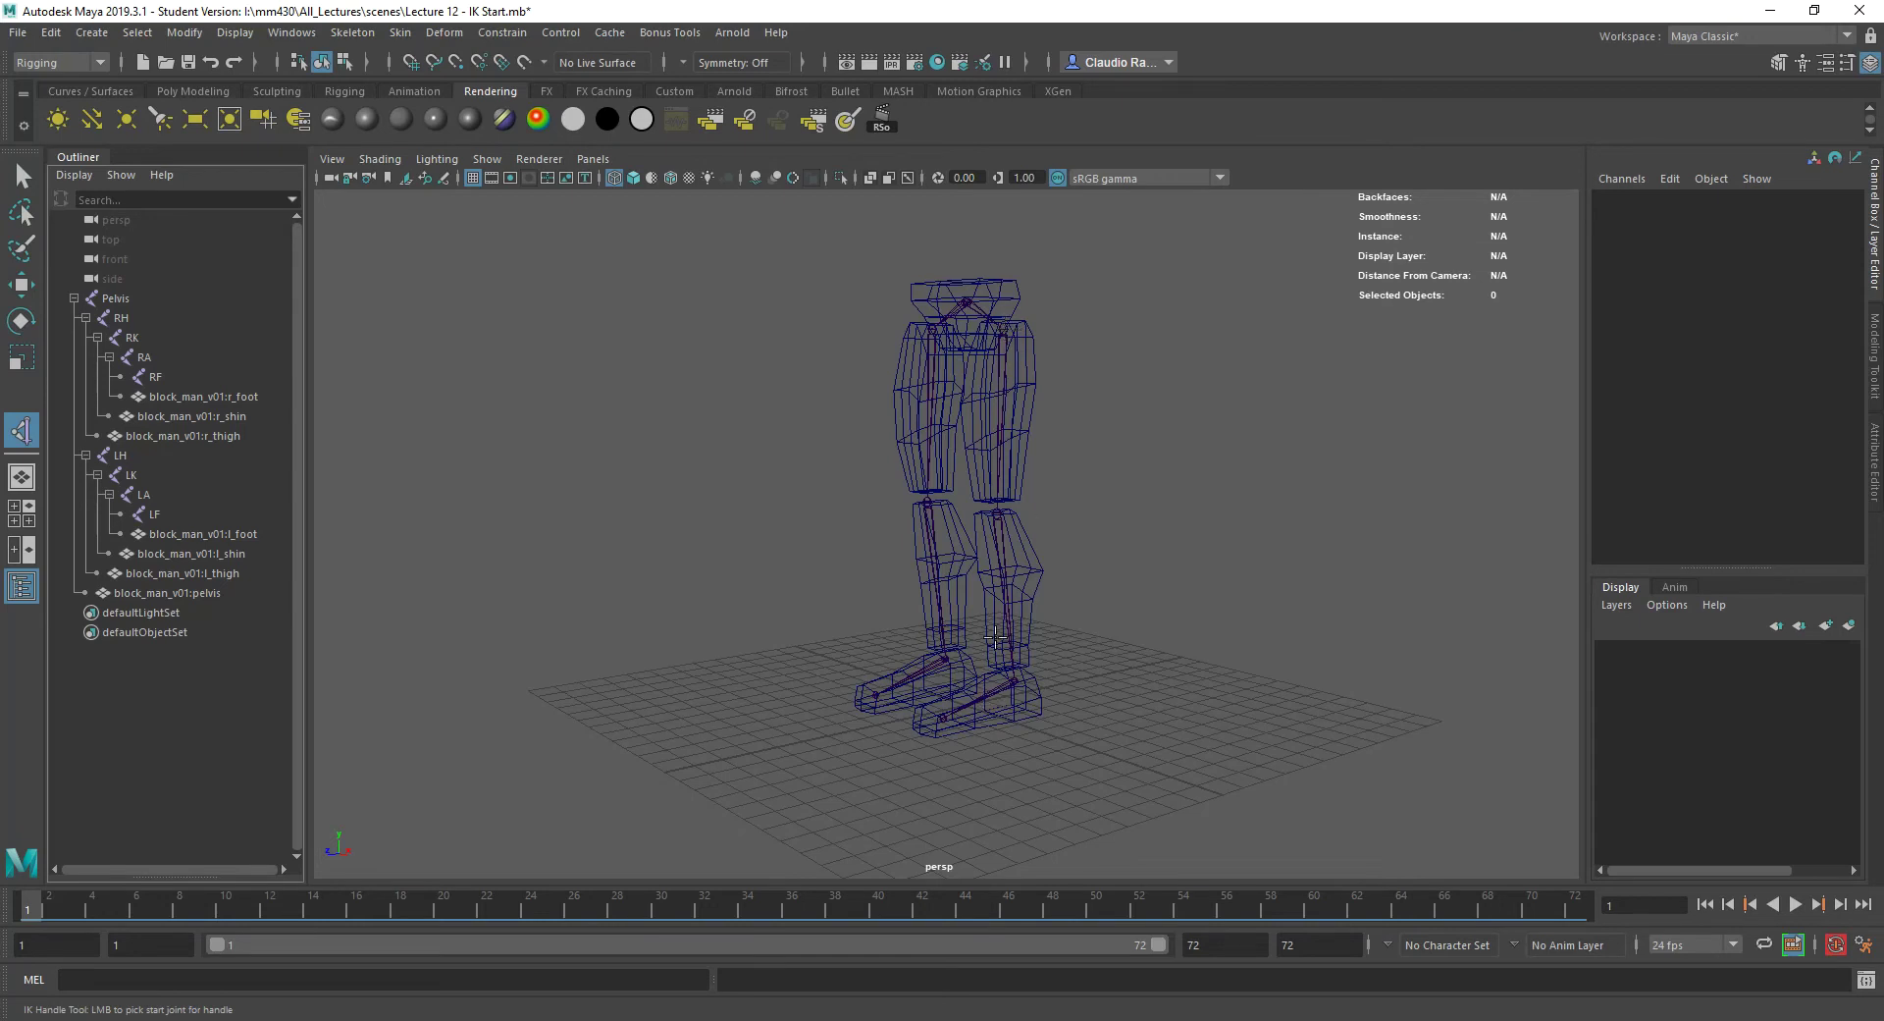
pyautogui.click(1003, 330)
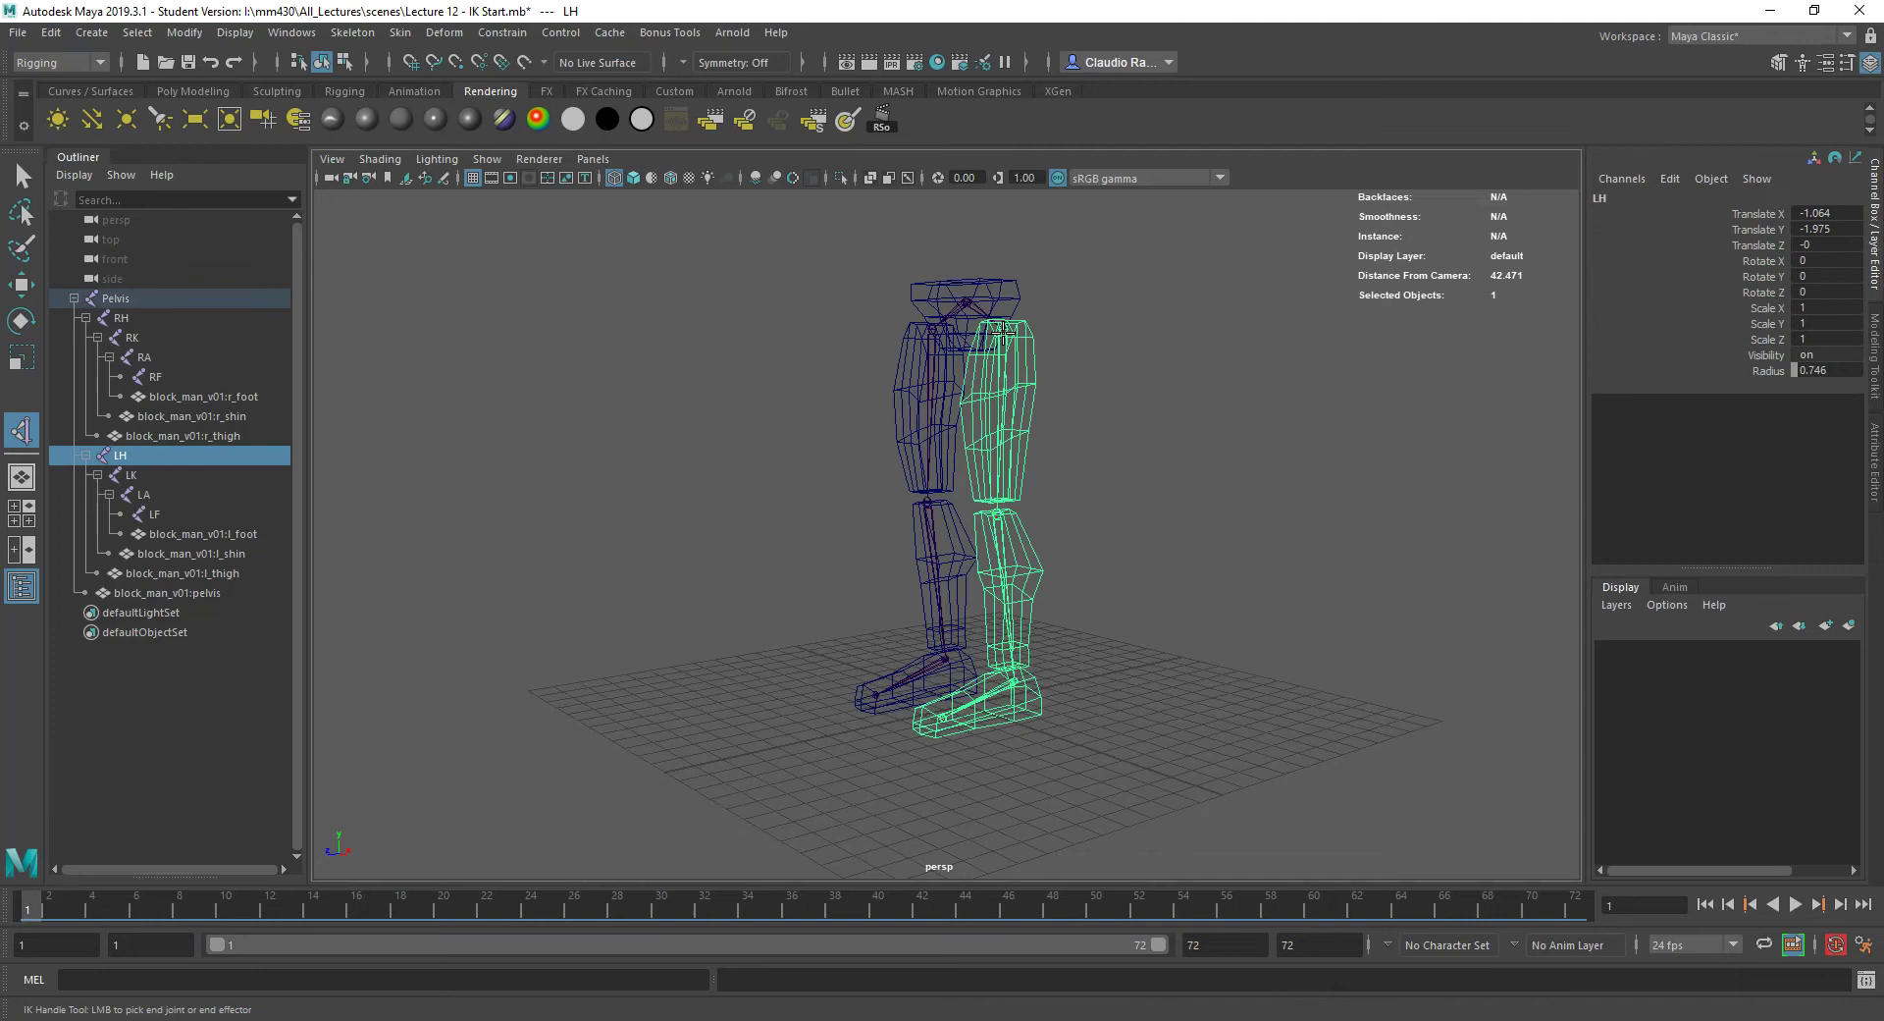
pyautogui.click(1018, 679)
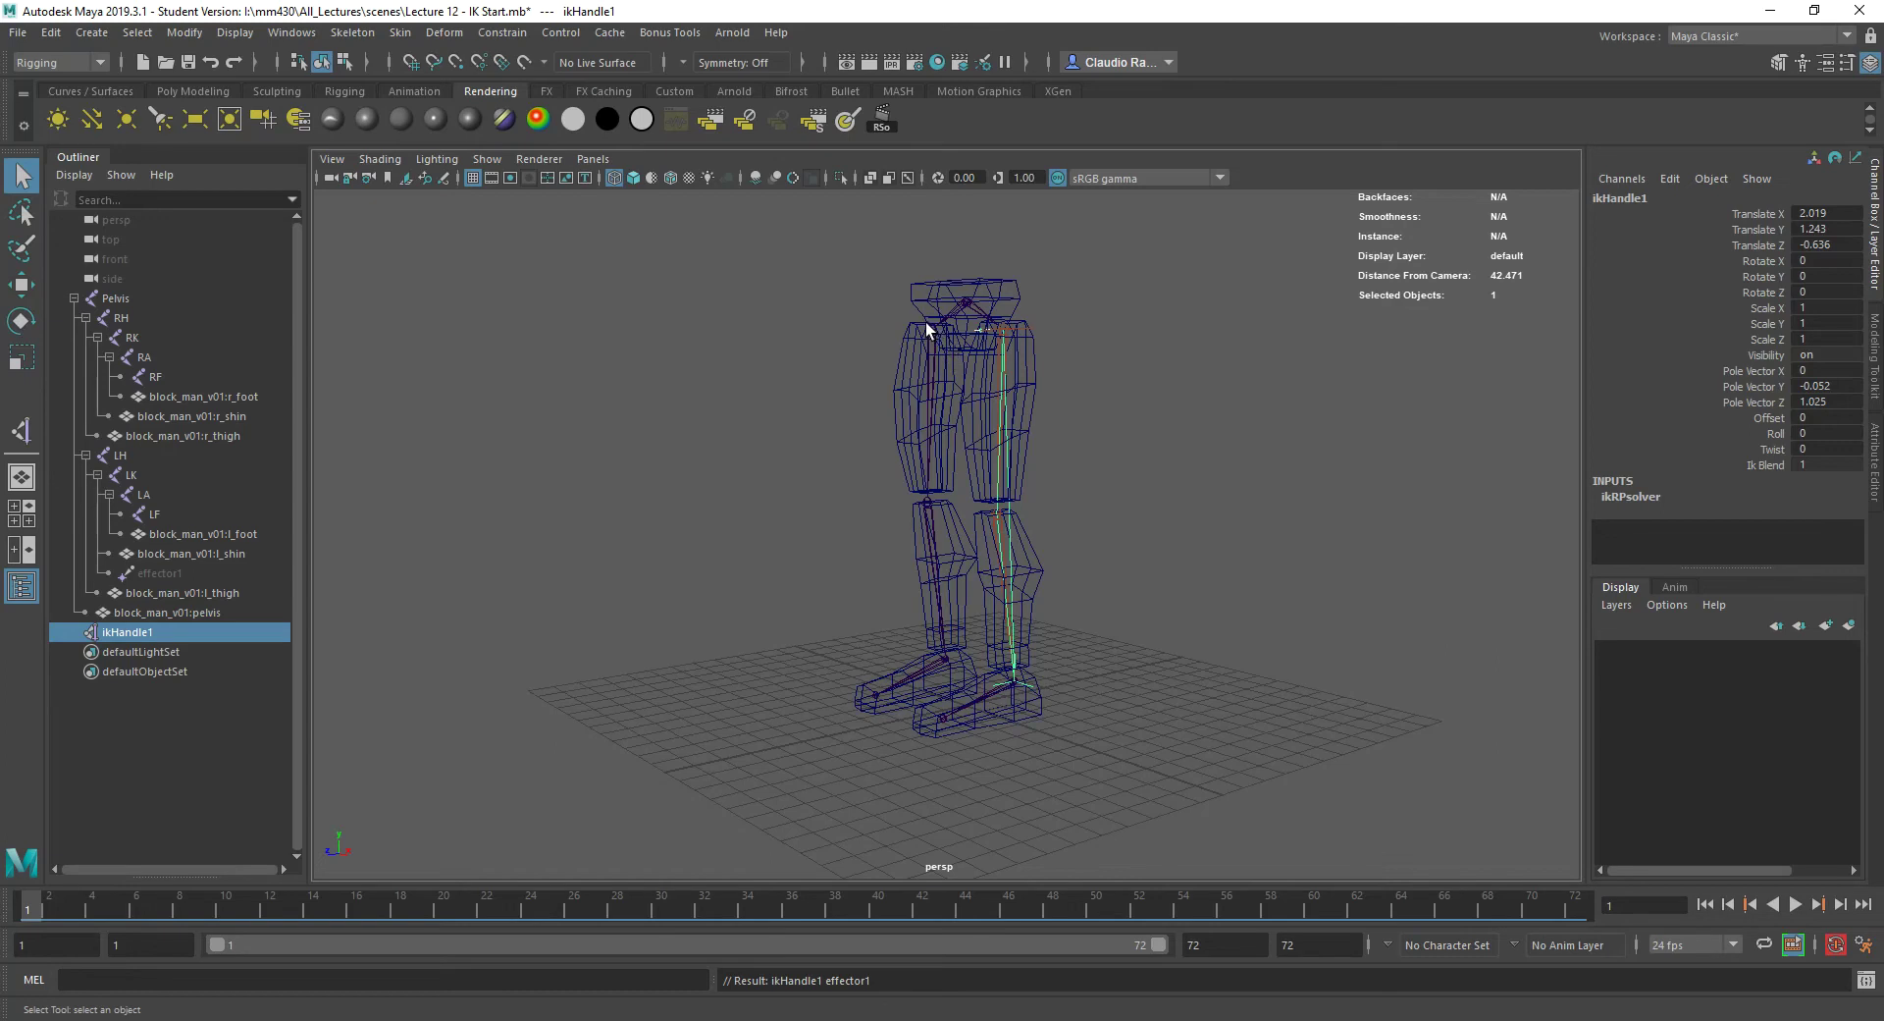
# - Create a second IK handle from the right hip joint RH to the right ankle joint RA
pyautogui.press('g')
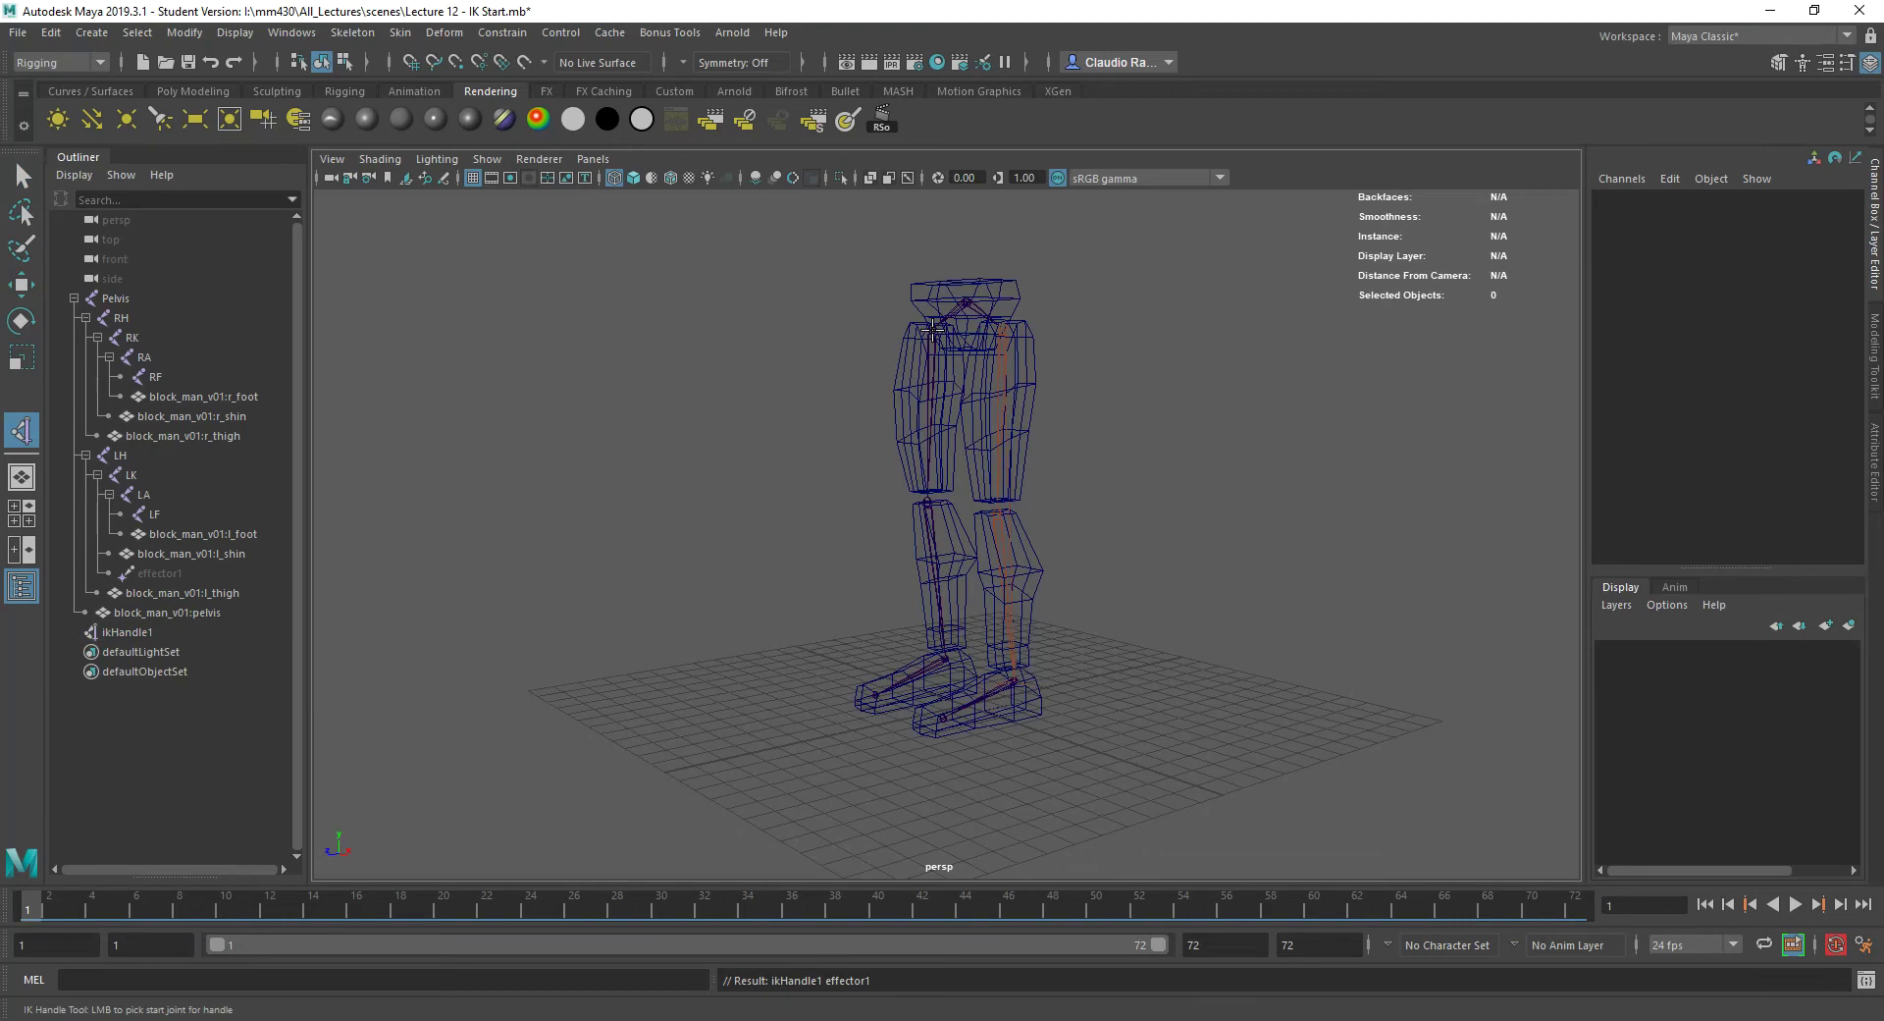
pyautogui.click(932, 328)
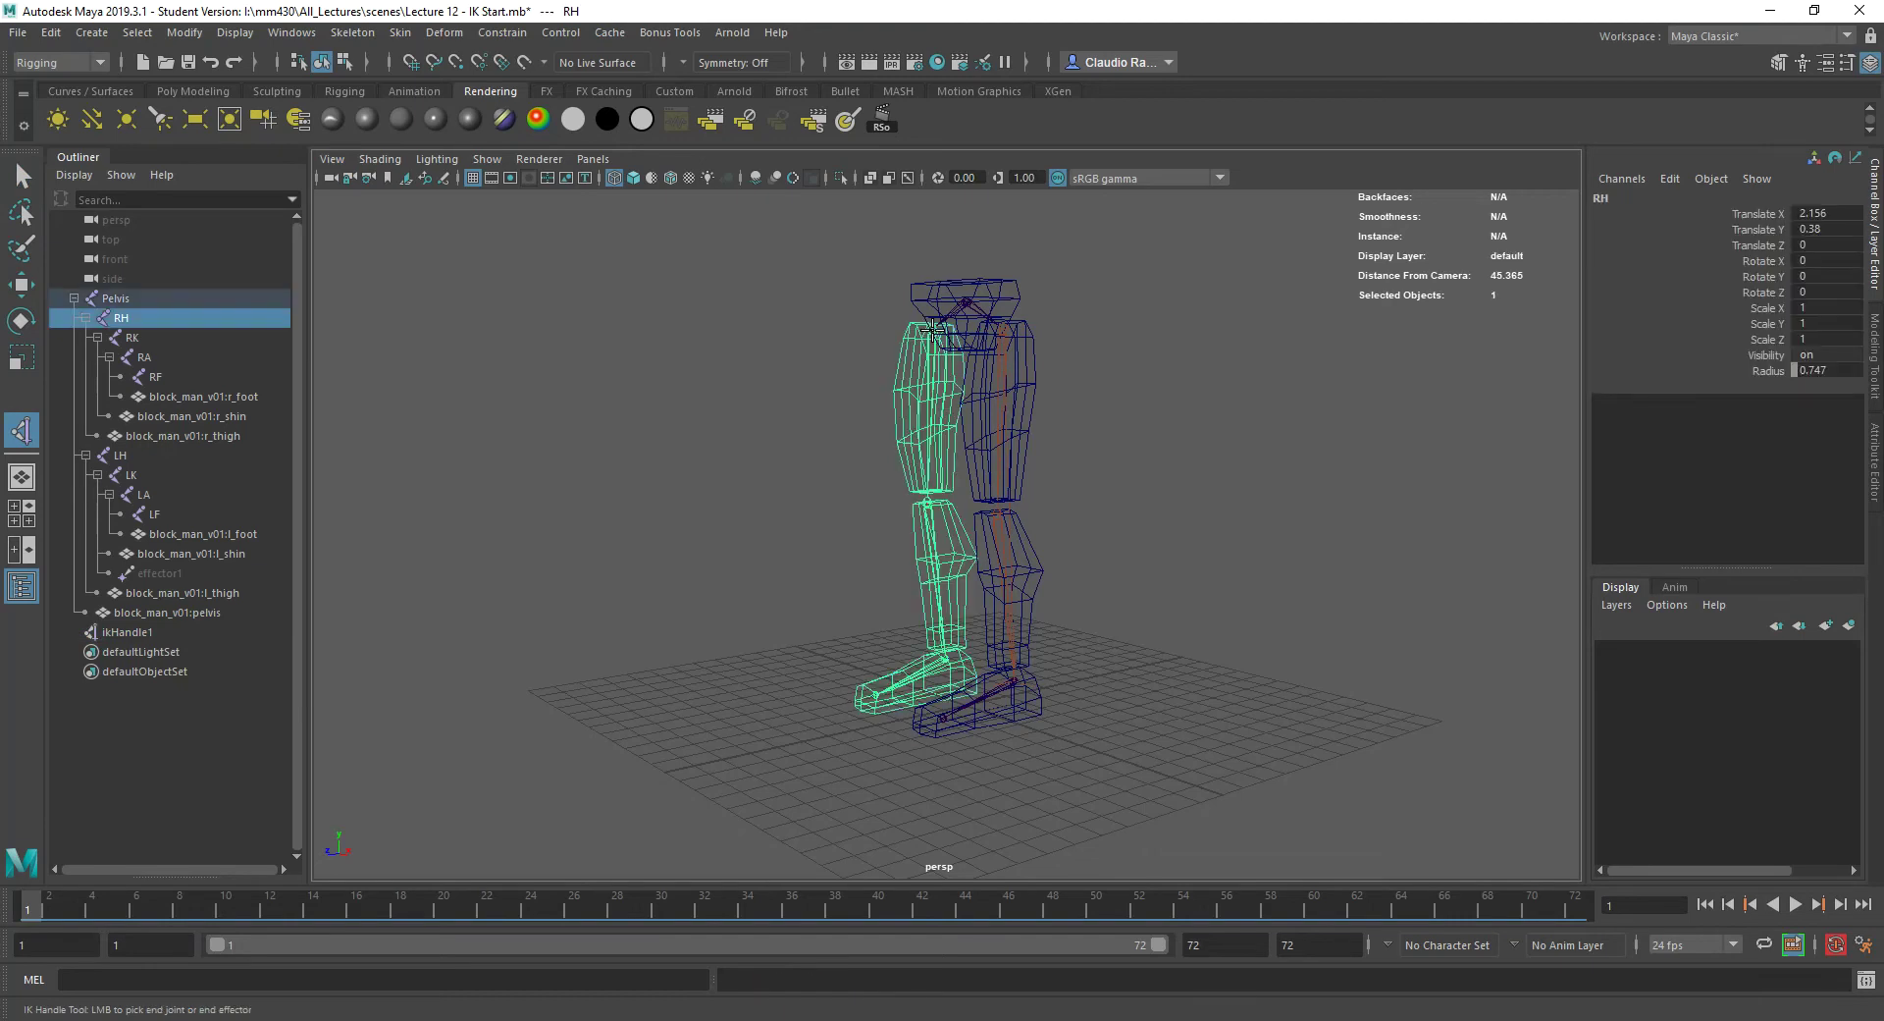
pyautogui.click(948, 663)
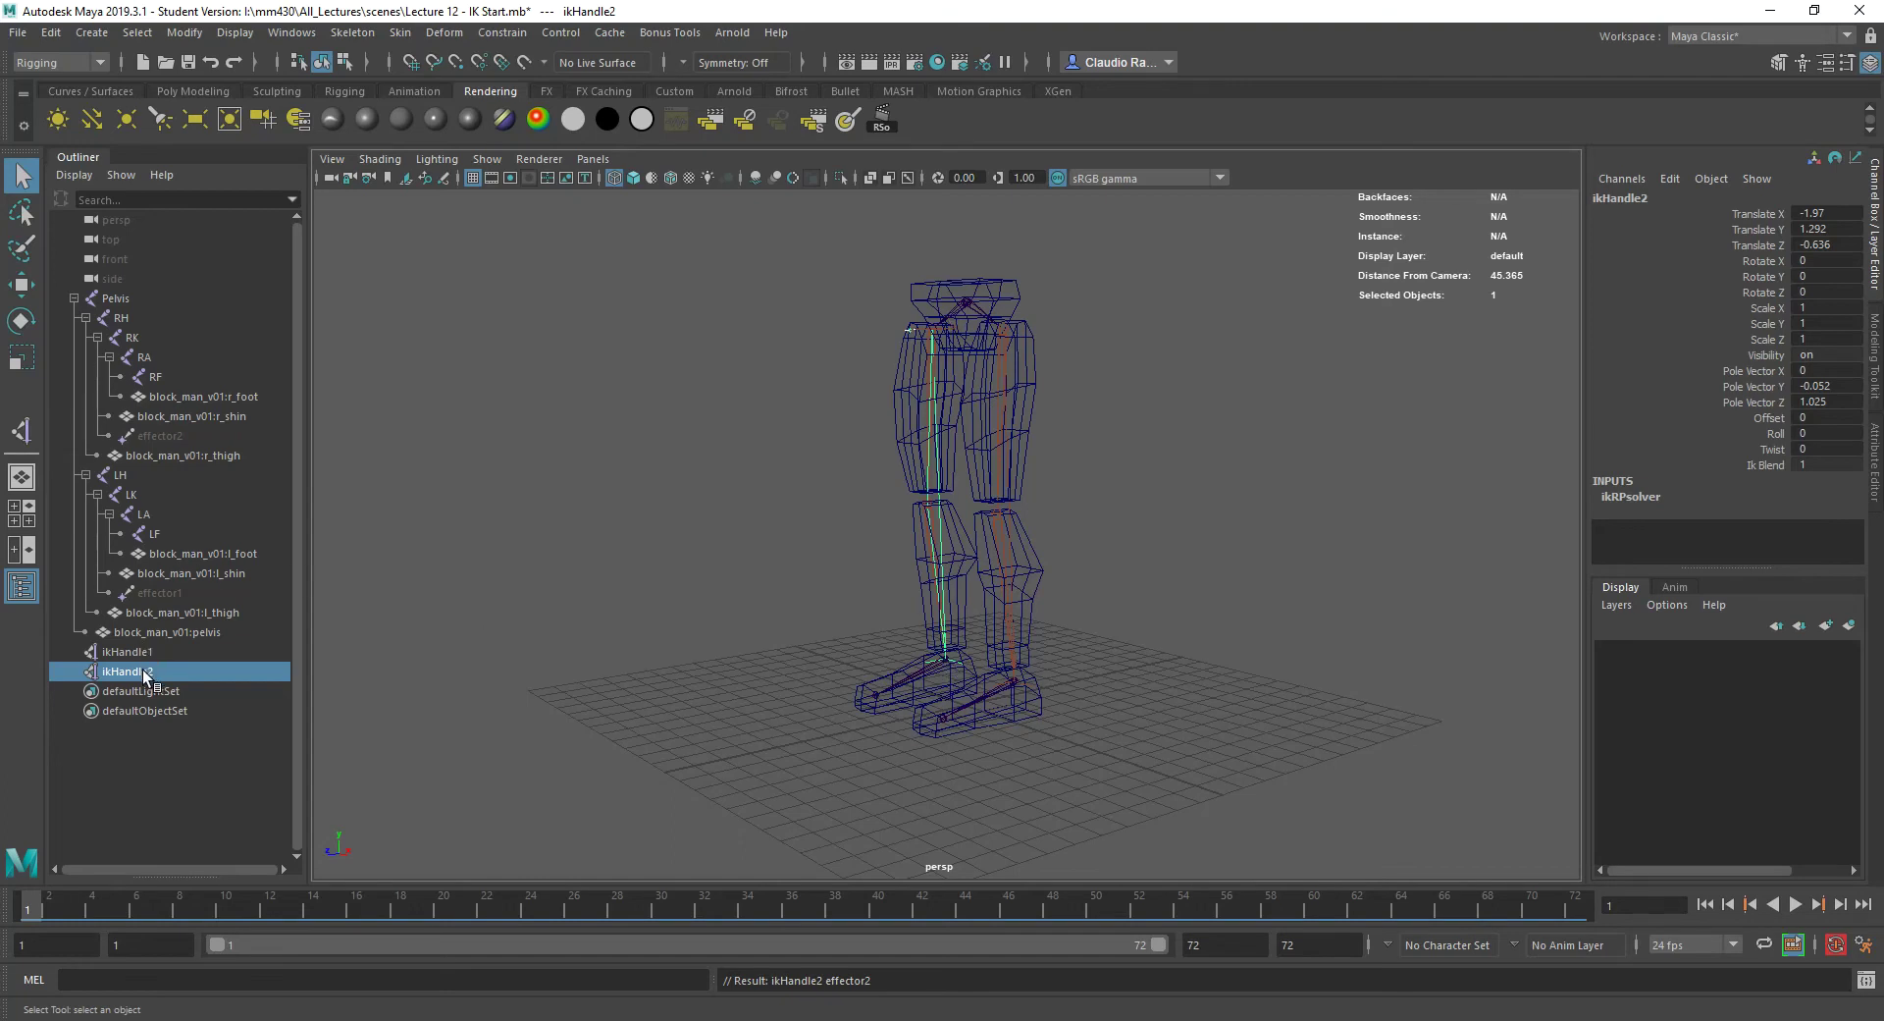
# - Test the right leg's IK handle by raising it in the perspective and side views, undoing each move
pyautogui.press('w')
pyautogui.moveTo(949, 584)
pyautogui.mouseDown()
pyautogui.moveTo(950, 495)
pyautogui.moveTo(945, 628)
pyautogui.moveTo(947, 461)
pyautogui.moveTo(940, 579)
pyautogui.moveTo(923, 585)
pyautogui.moveTo(911, 340)
pyautogui.moveTo(930, 581)
pyautogui.mouseUp()
pyautogui.hotkey('ctrl', 'z')
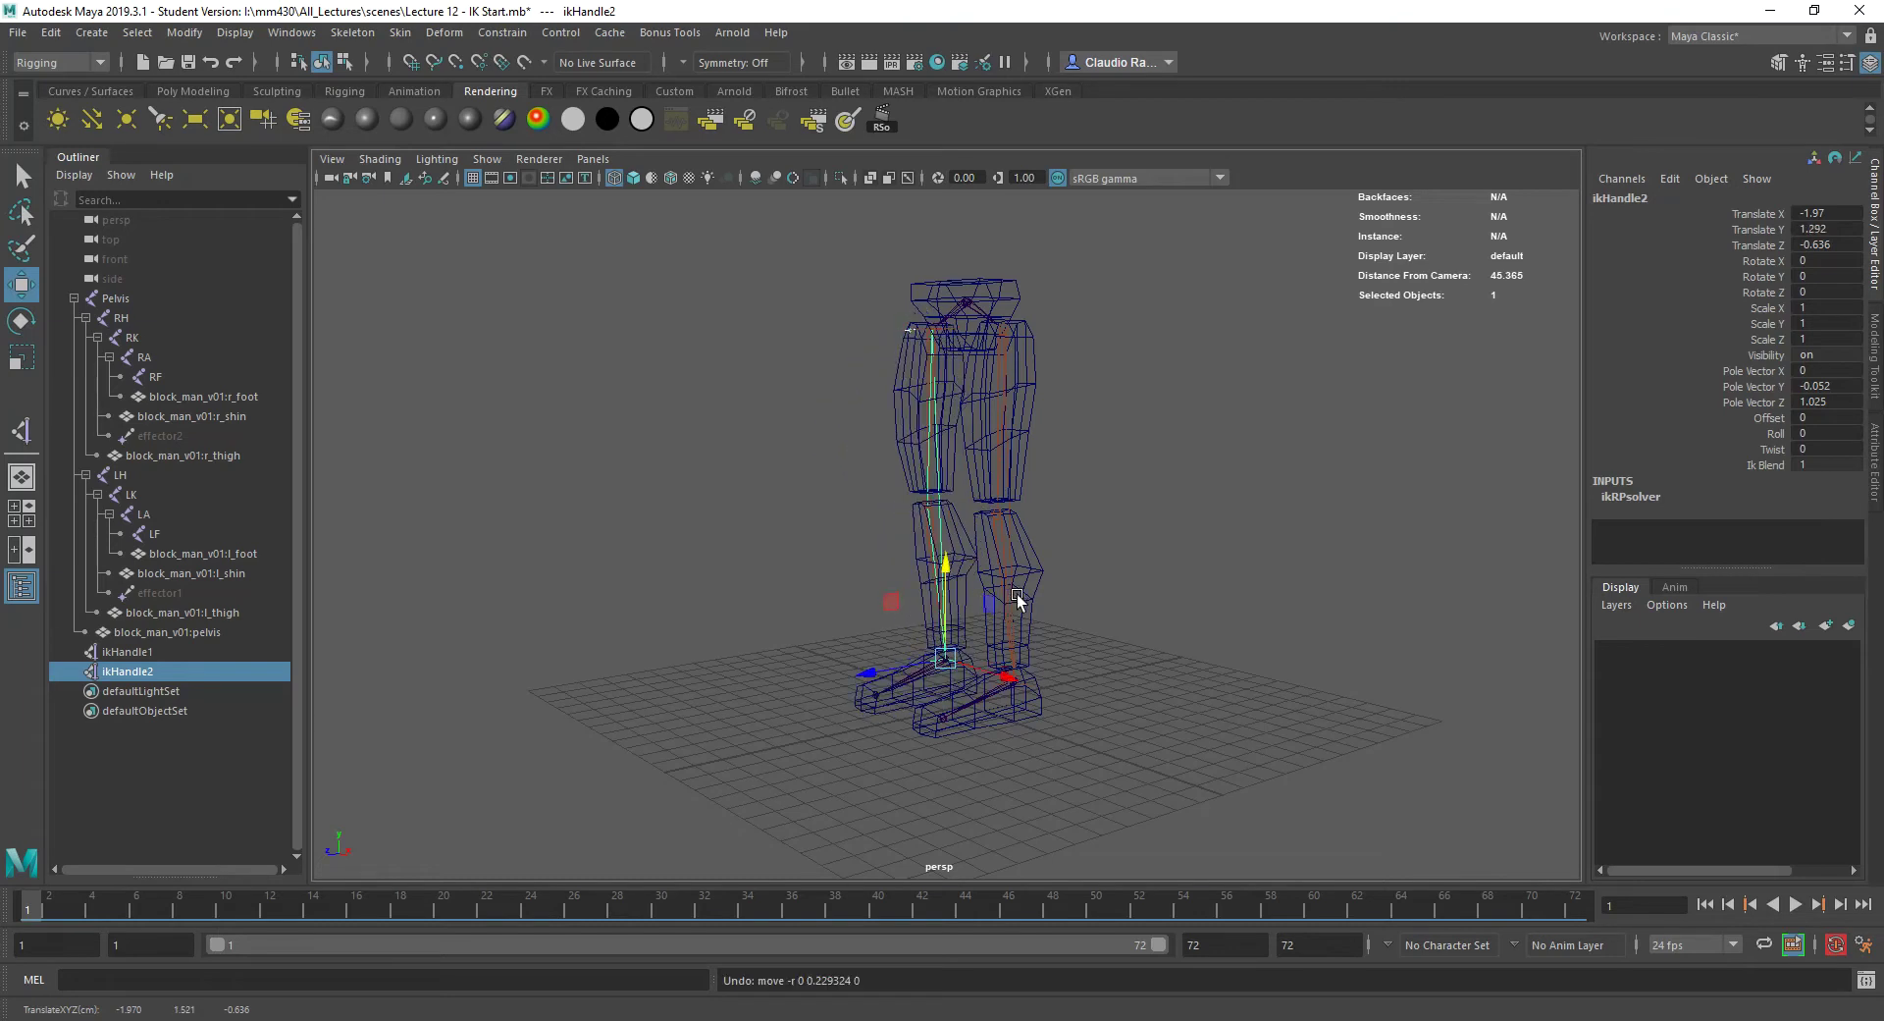
pyautogui.press('space')
pyautogui.press('space')
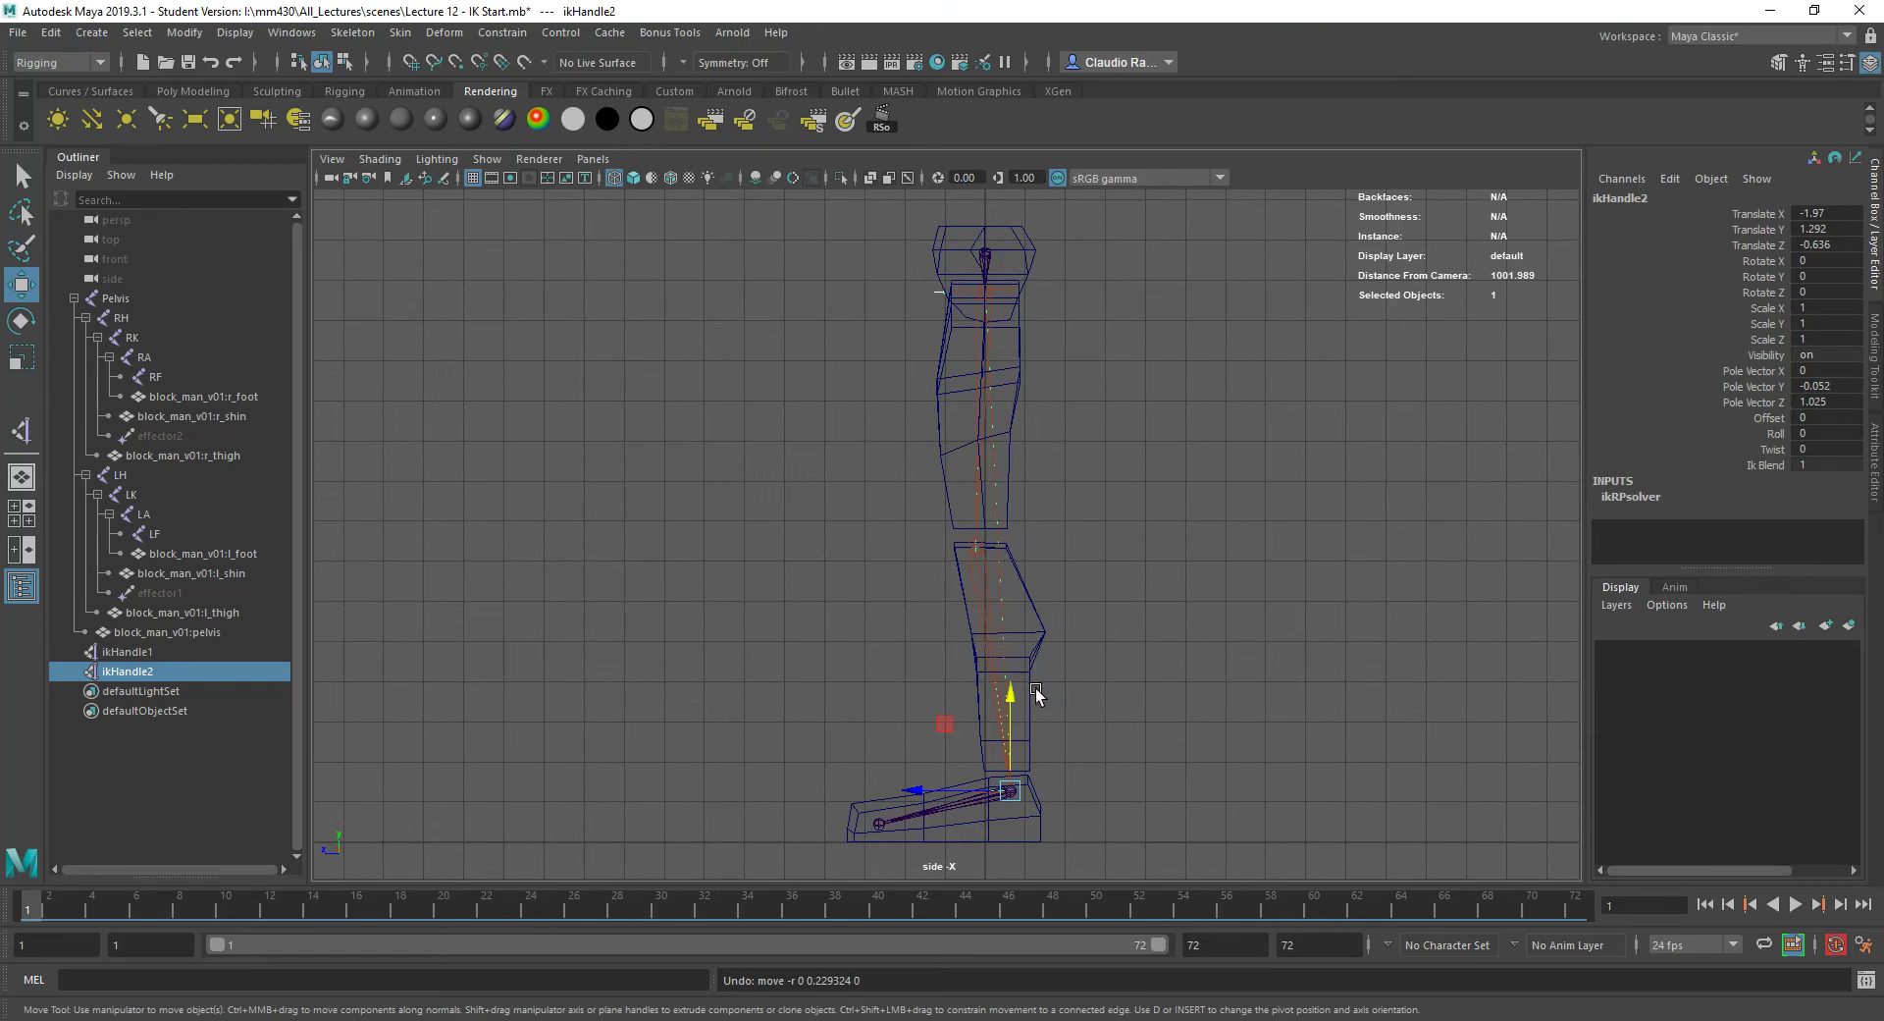
pyautogui.moveTo(1010, 704); pyautogui.dragTo(1023, 644)
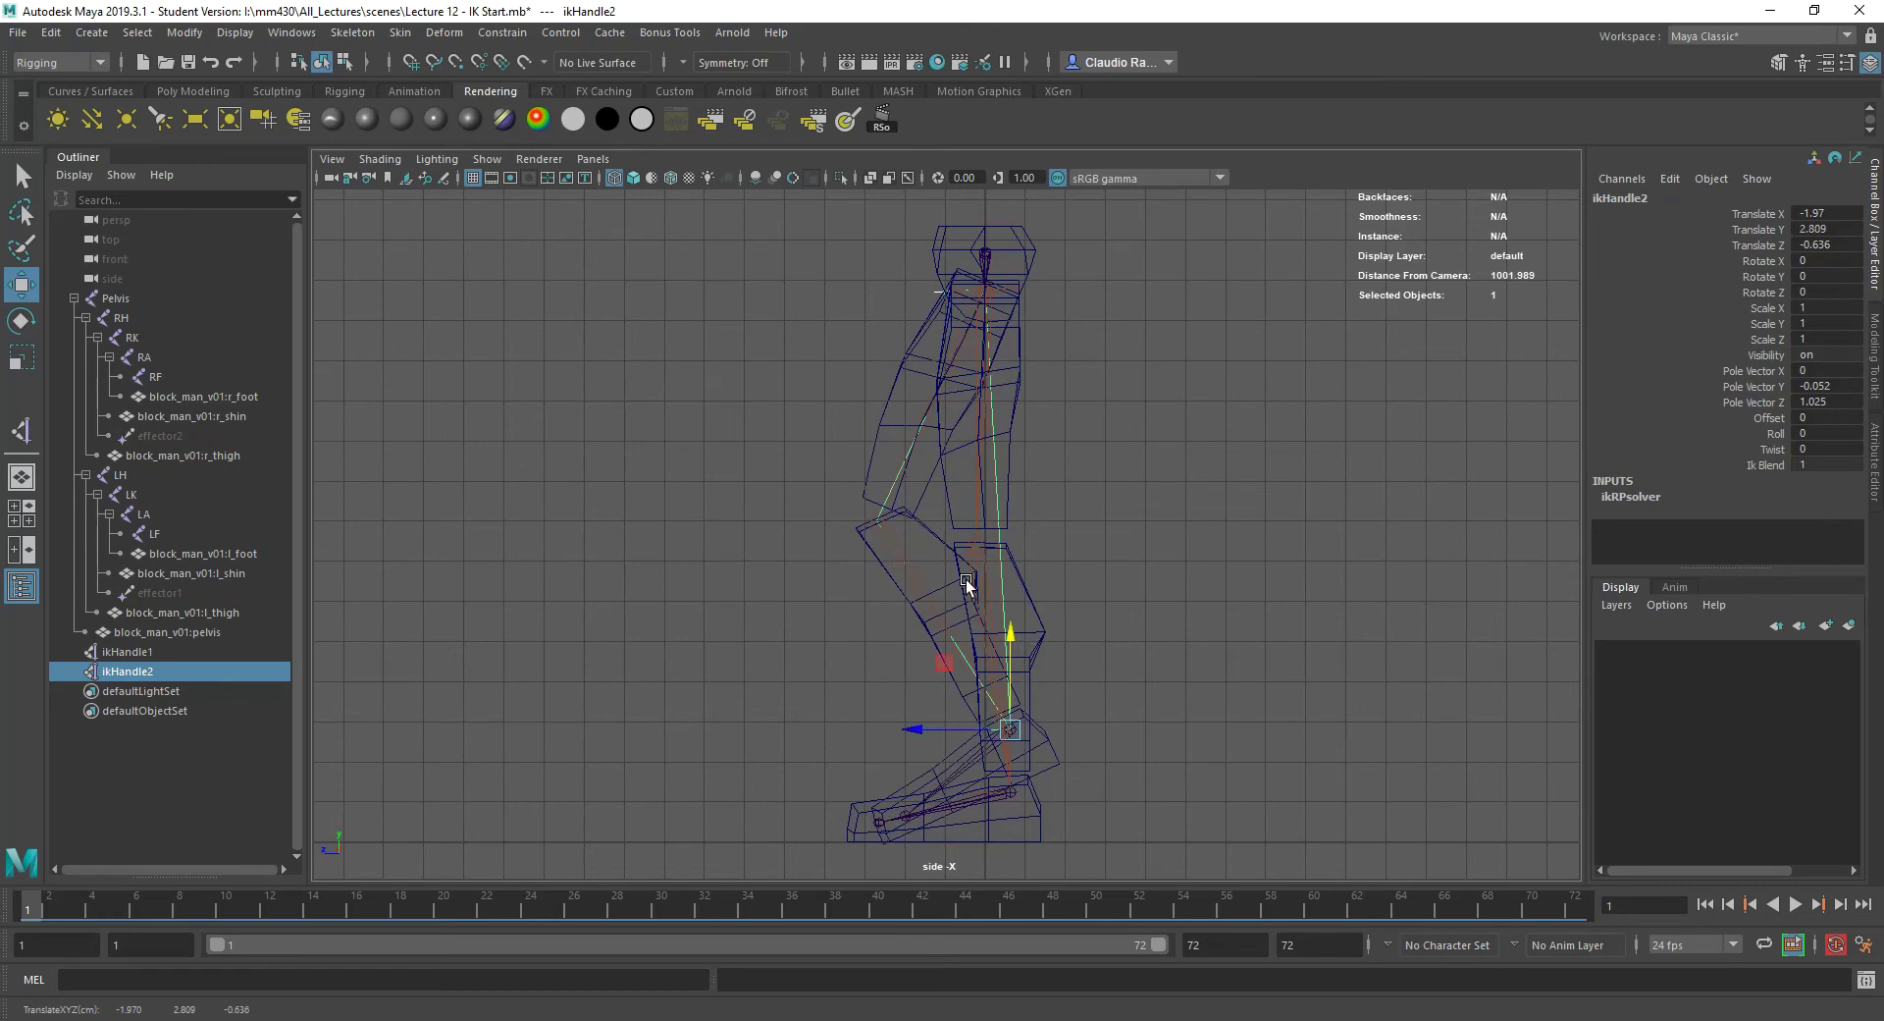
pyautogui.hotkey('ctrl', 'z')
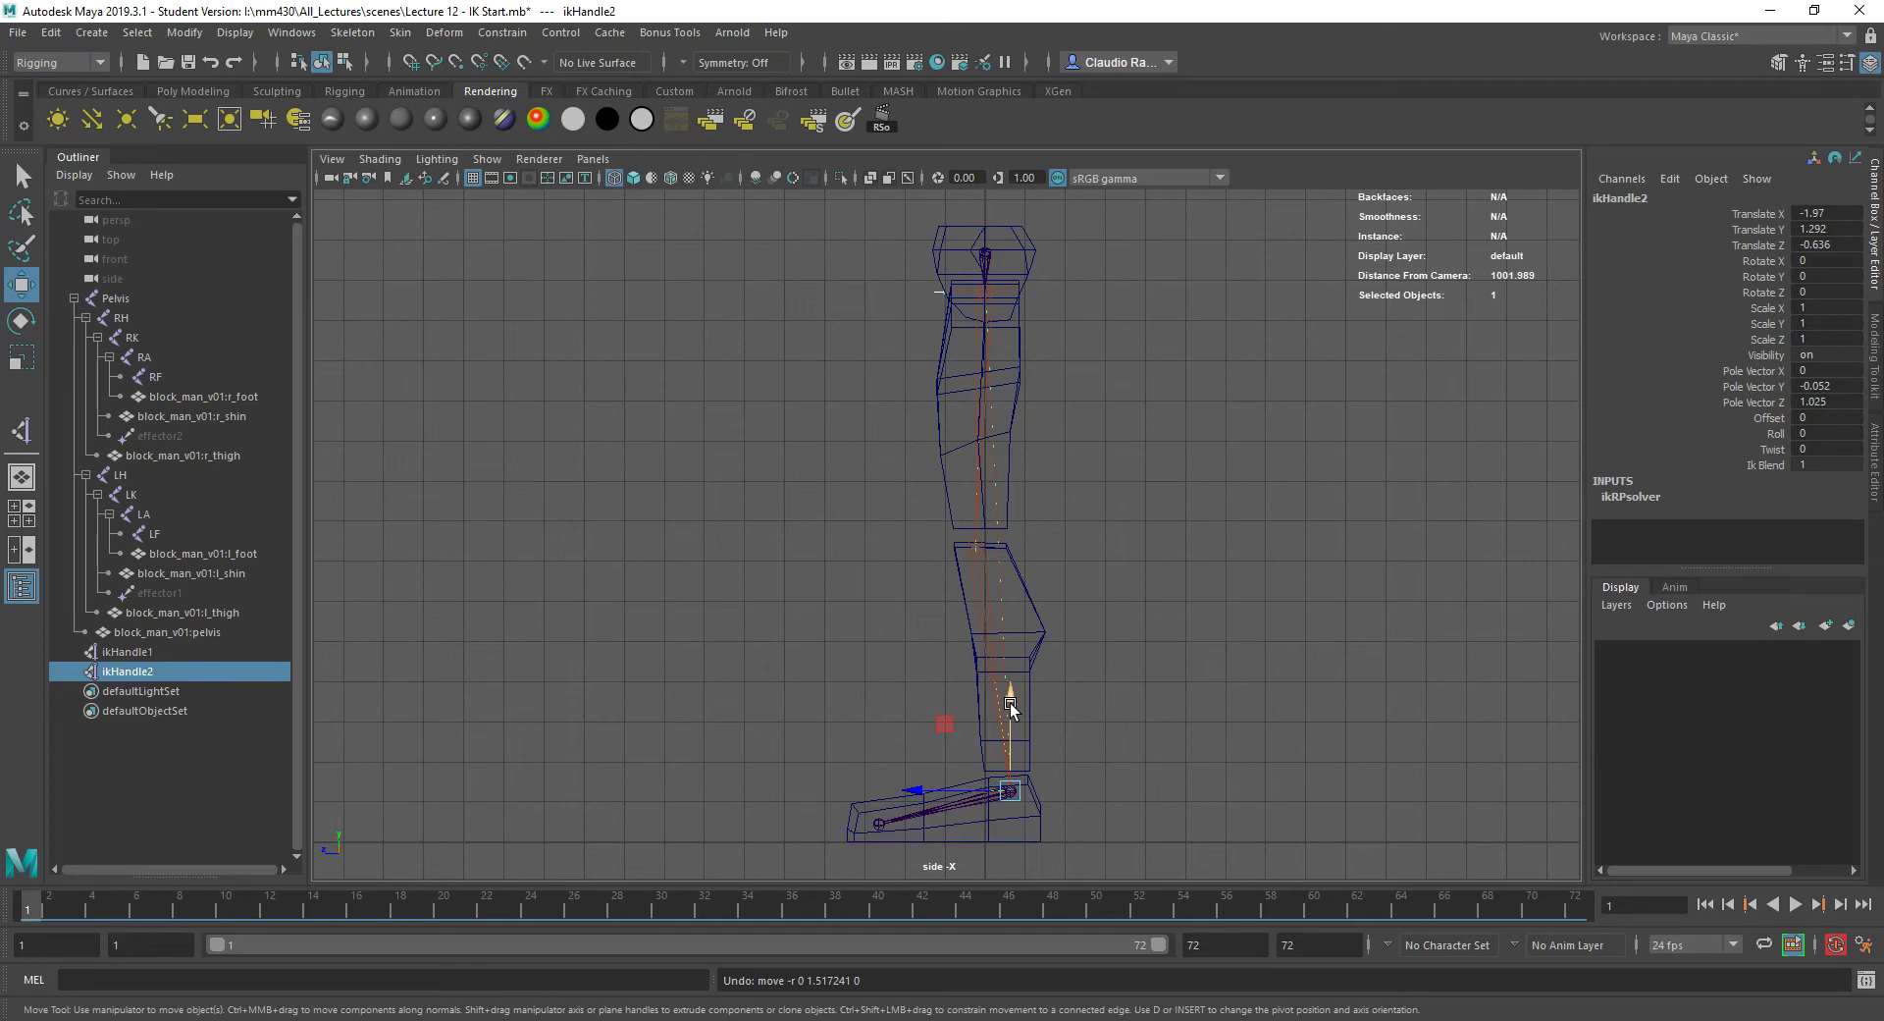
pyautogui.moveTo(1029, 707); pyautogui.dragTo(1003, 633)
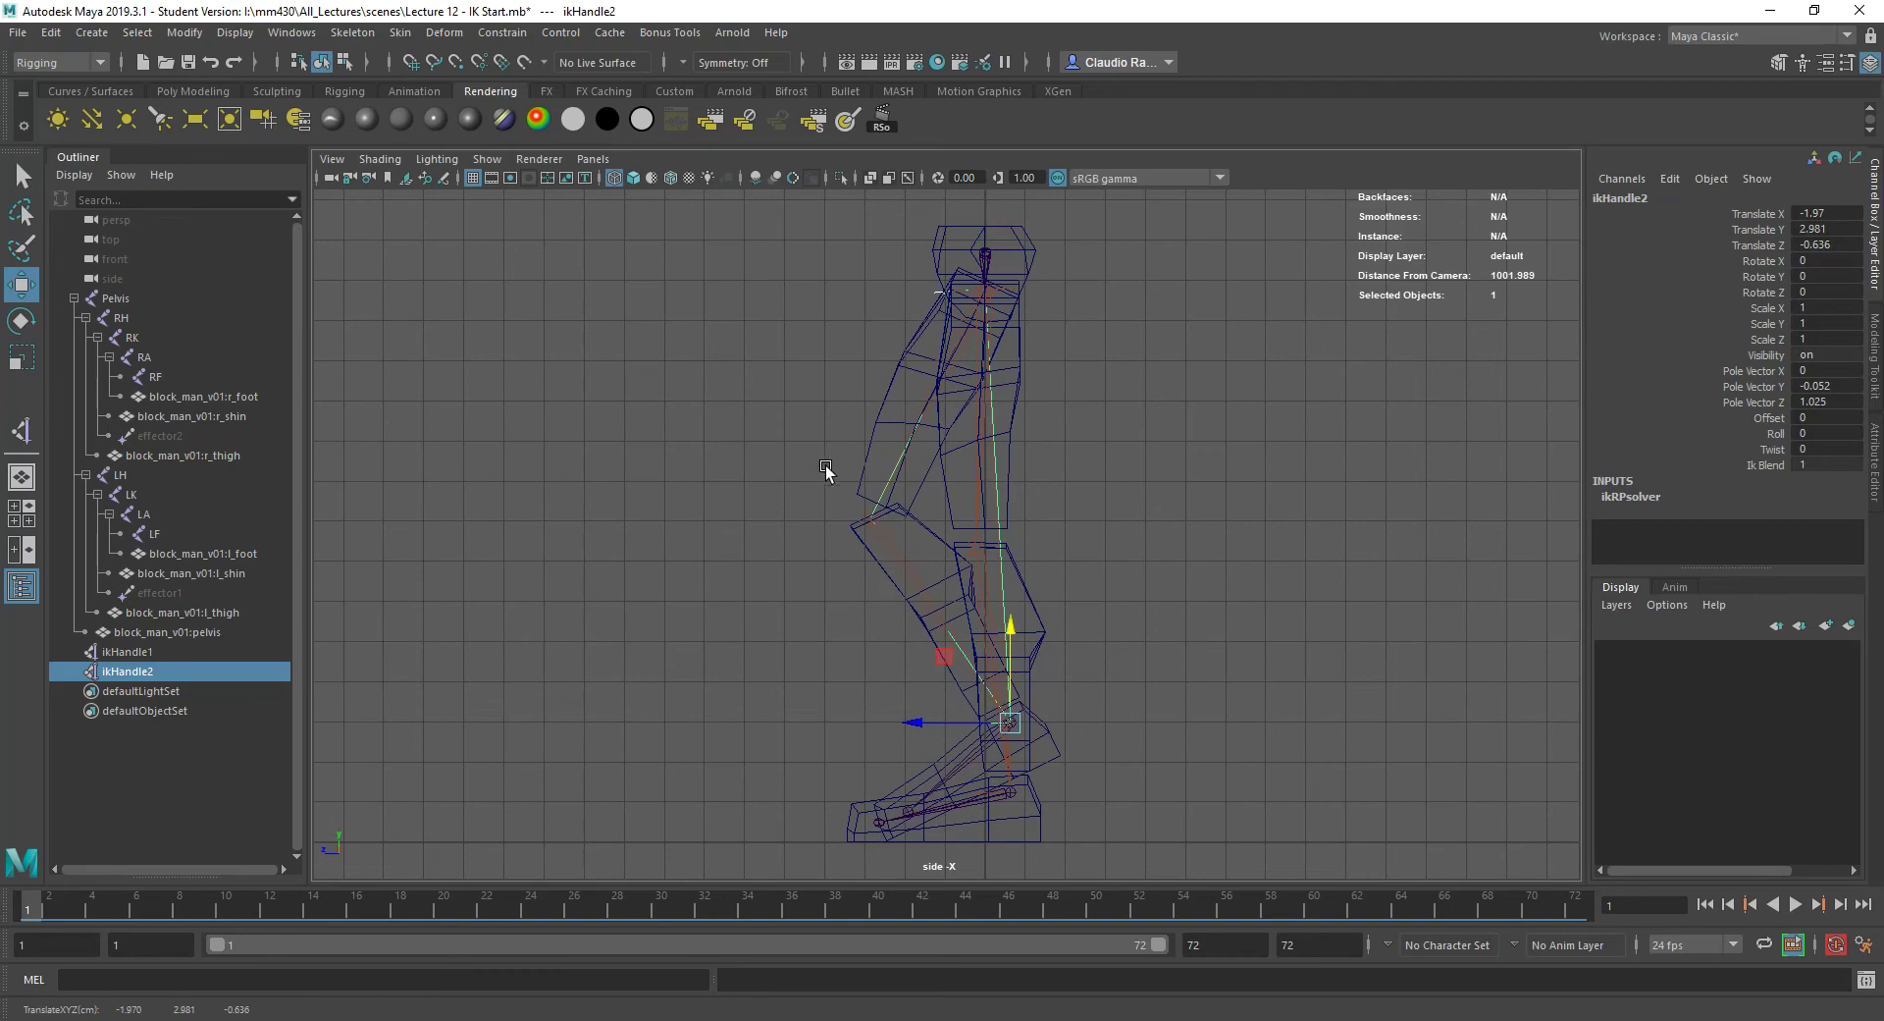
pyautogui.hotkey('ctrl', 'z')
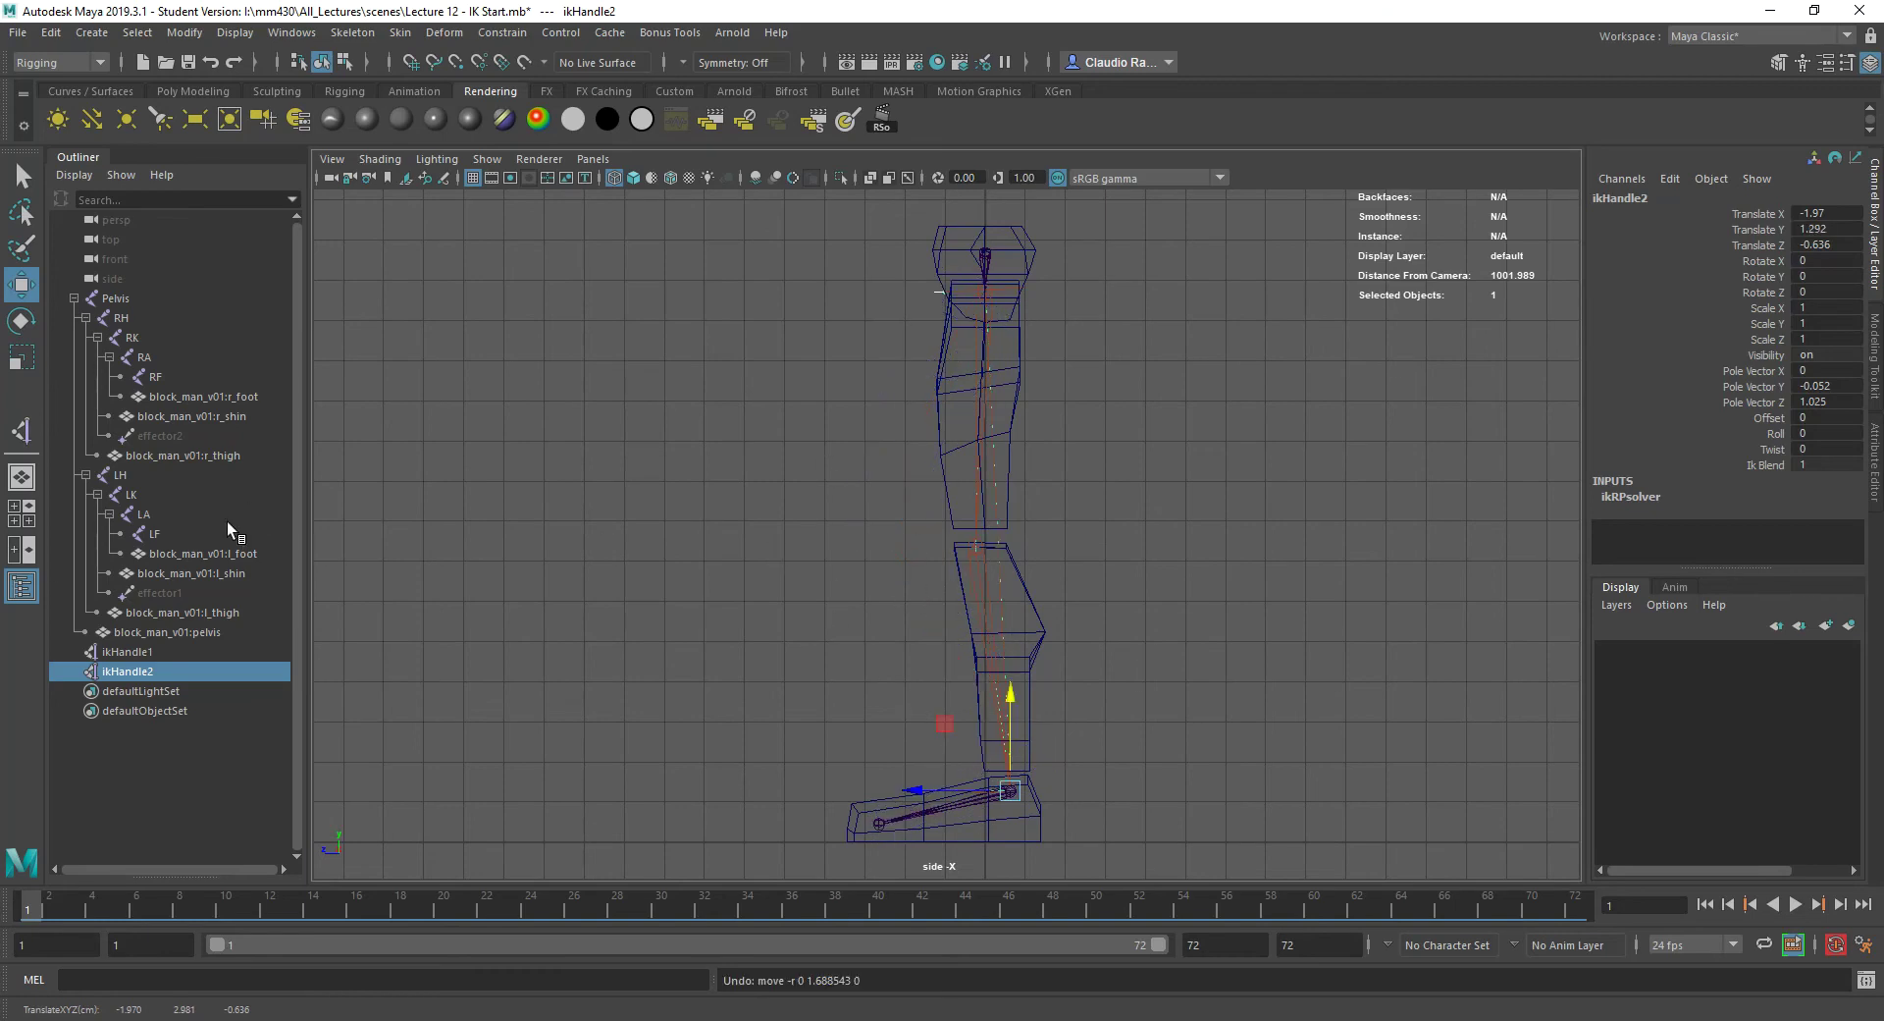
# - Test the left leg's IK handle by raising it in the side view, and undo the move
pyautogui.click(147, 651)
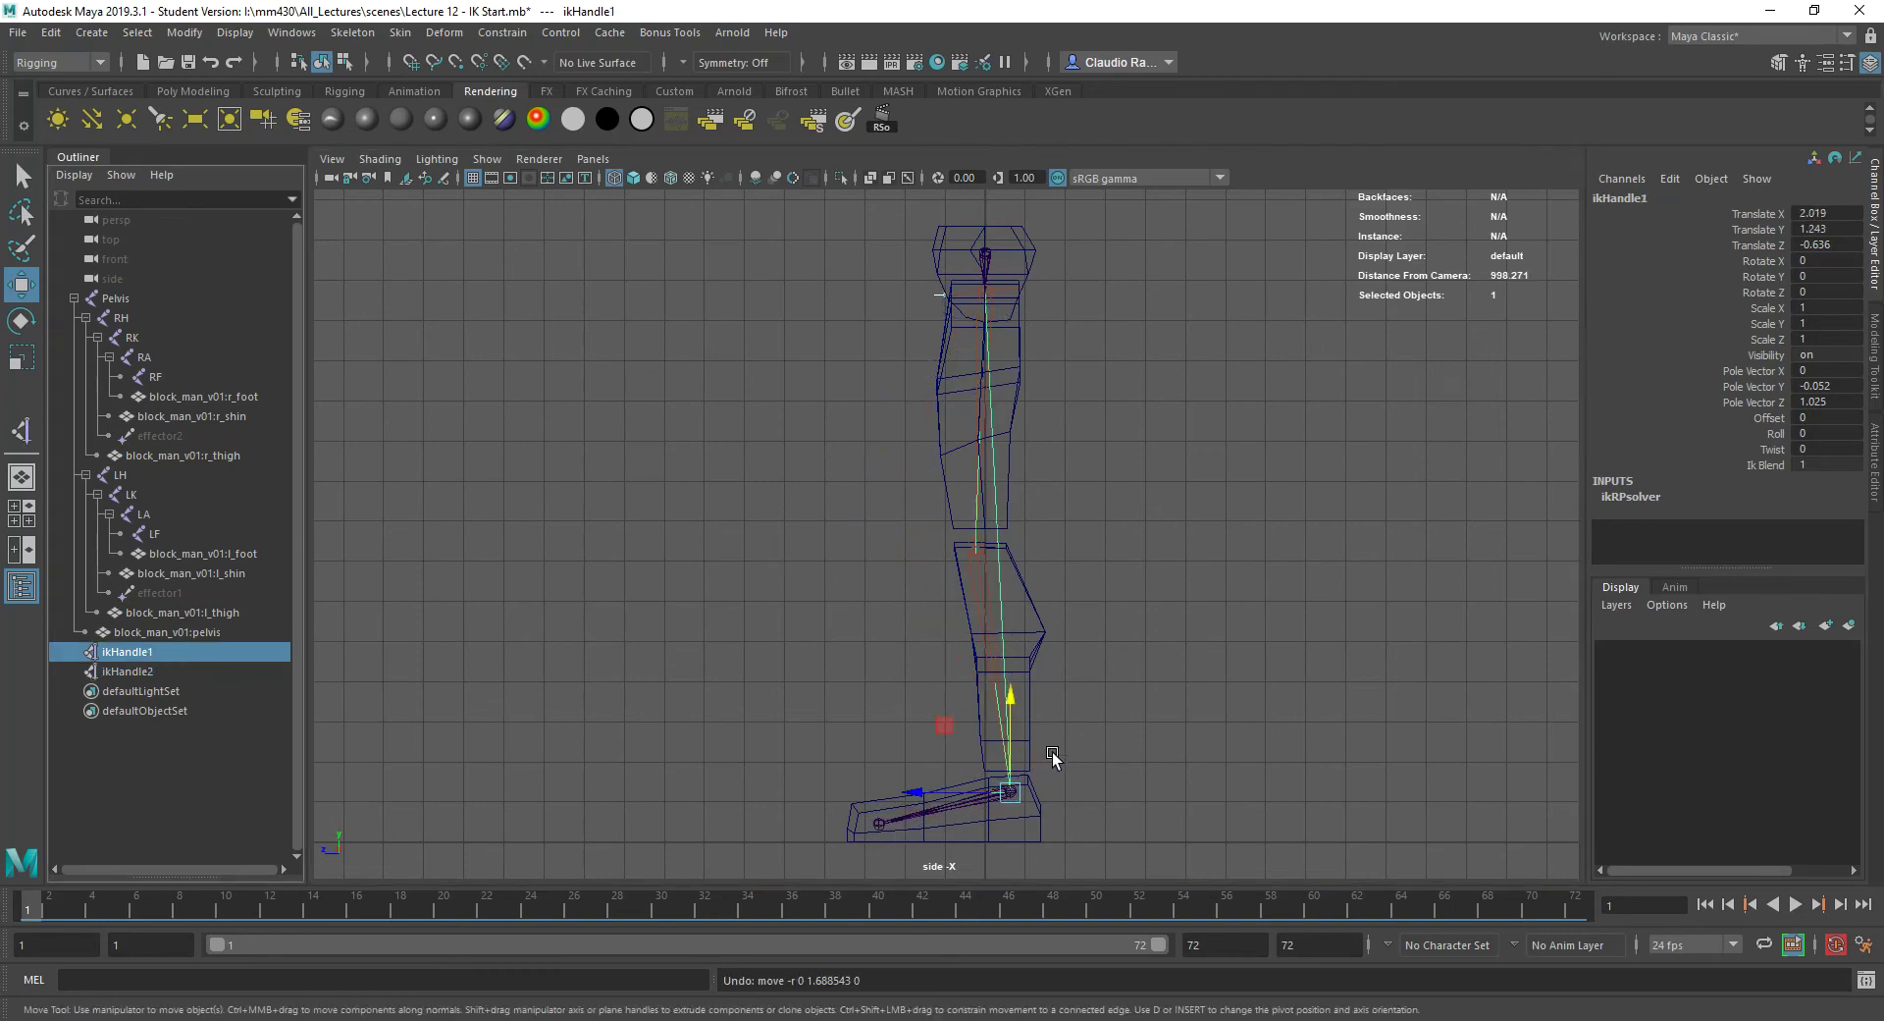
pyautogui.moveTo(1014, 709); pyautogui.dragTo(1010, 555)
pyautogui.hotkey('ctrl', 'z')
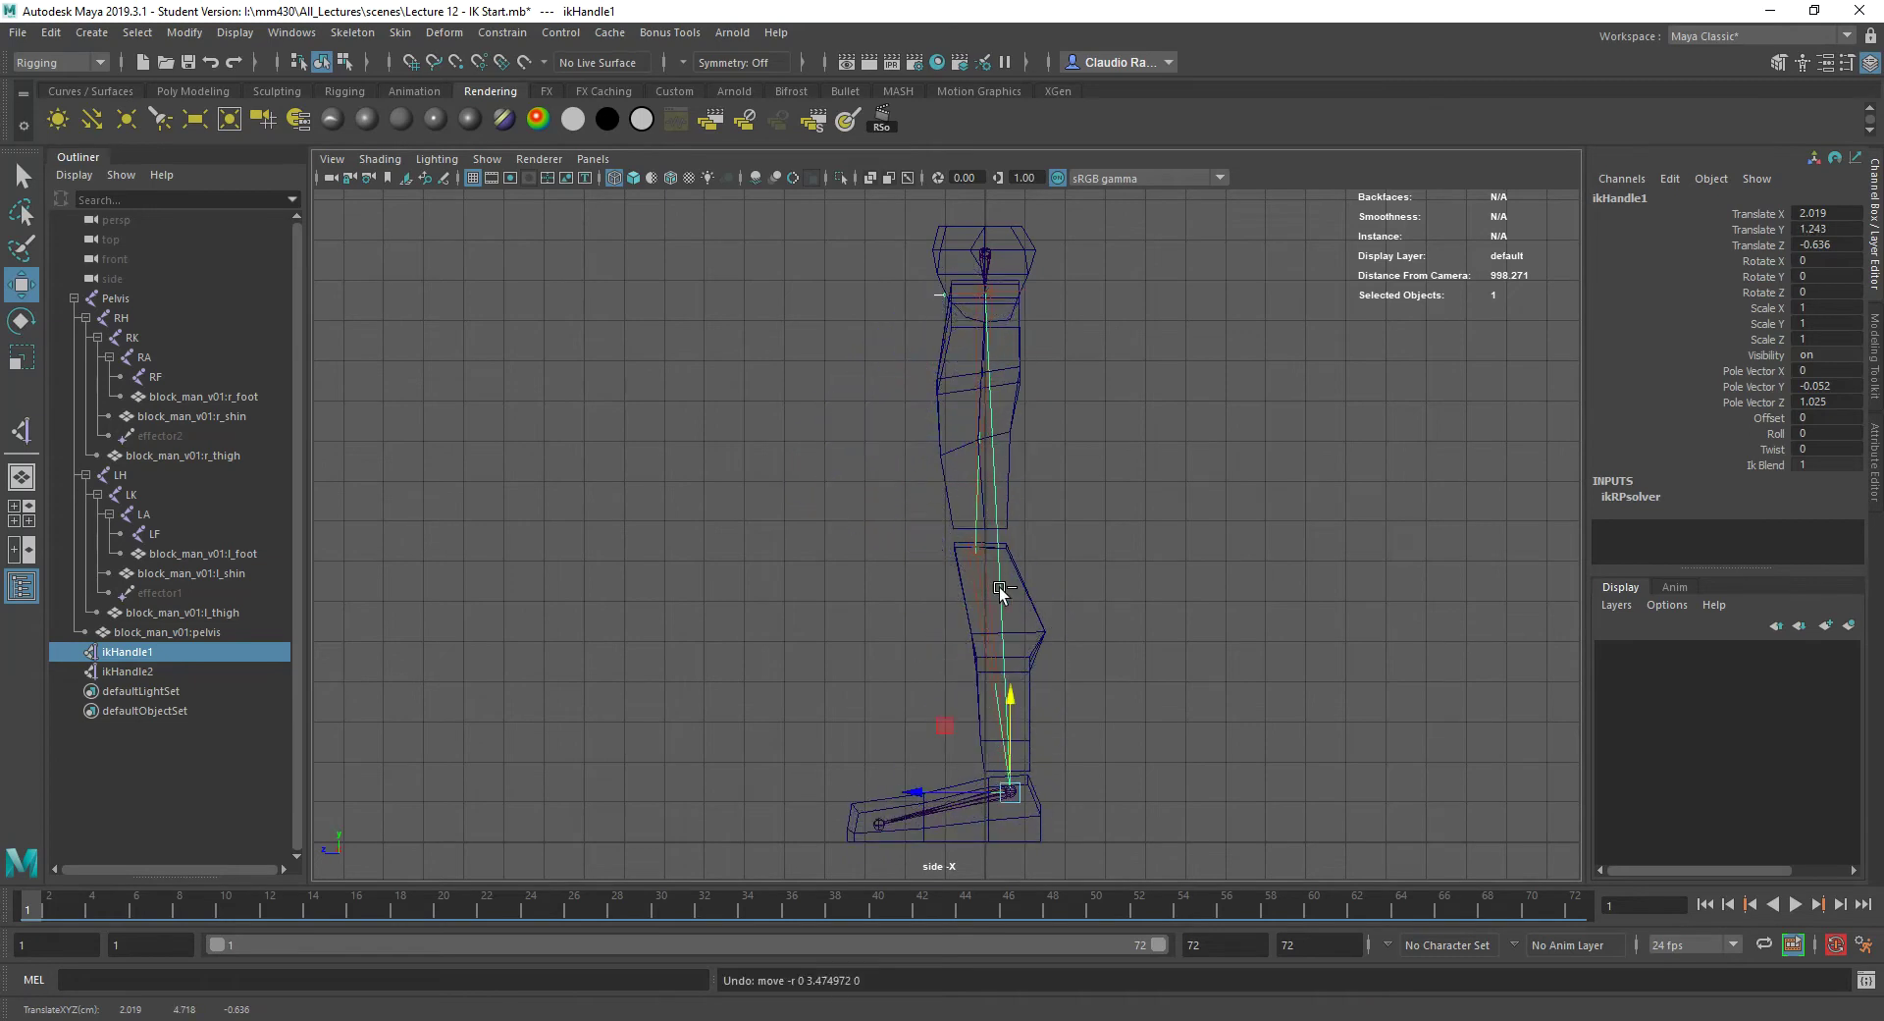
# - Rename ikHandle1 to LH and ikHandle2 to RH
pyautogui.doubleClick(127, 652)
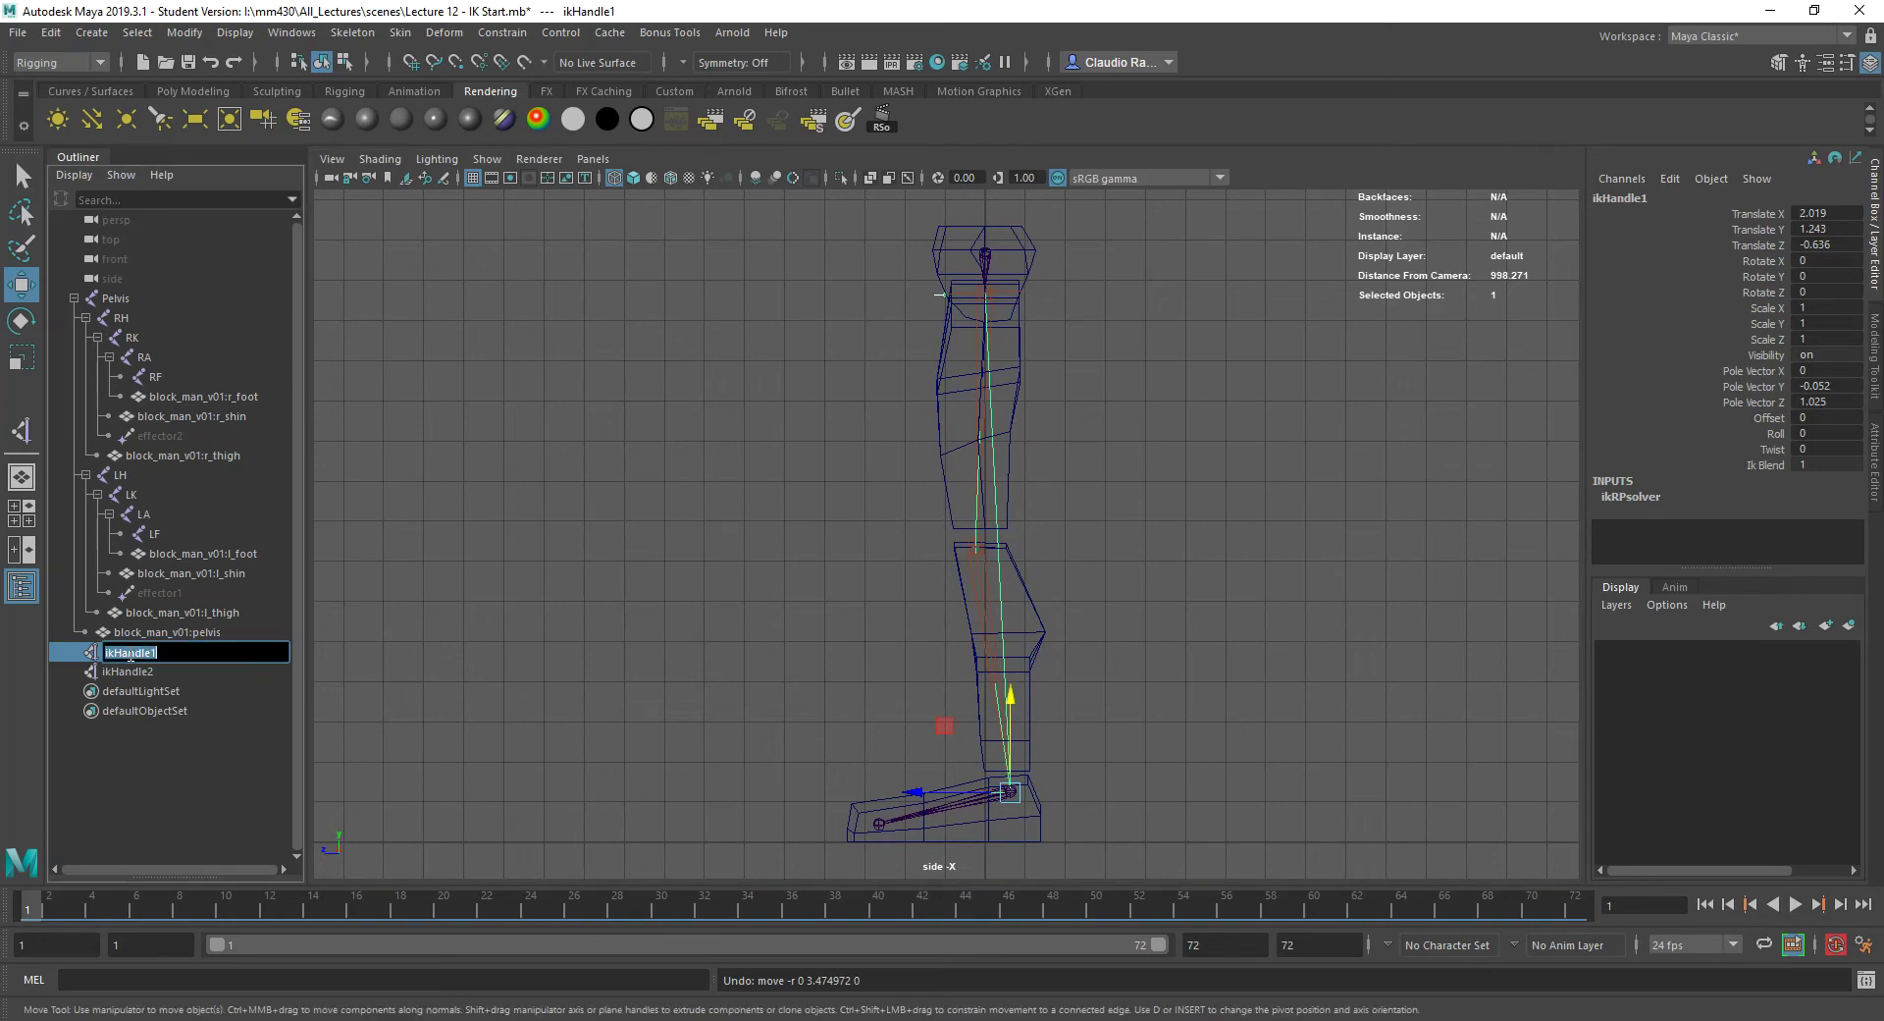
pyautogui.write('Lef')
pyautogui.press('BackSpace')
pyautogui.write('H')
pyautogui.click(163, 672)
pyautogui.doubleClick(163, 672)
pyautogui.write('R')
pyautogui.press('Return')
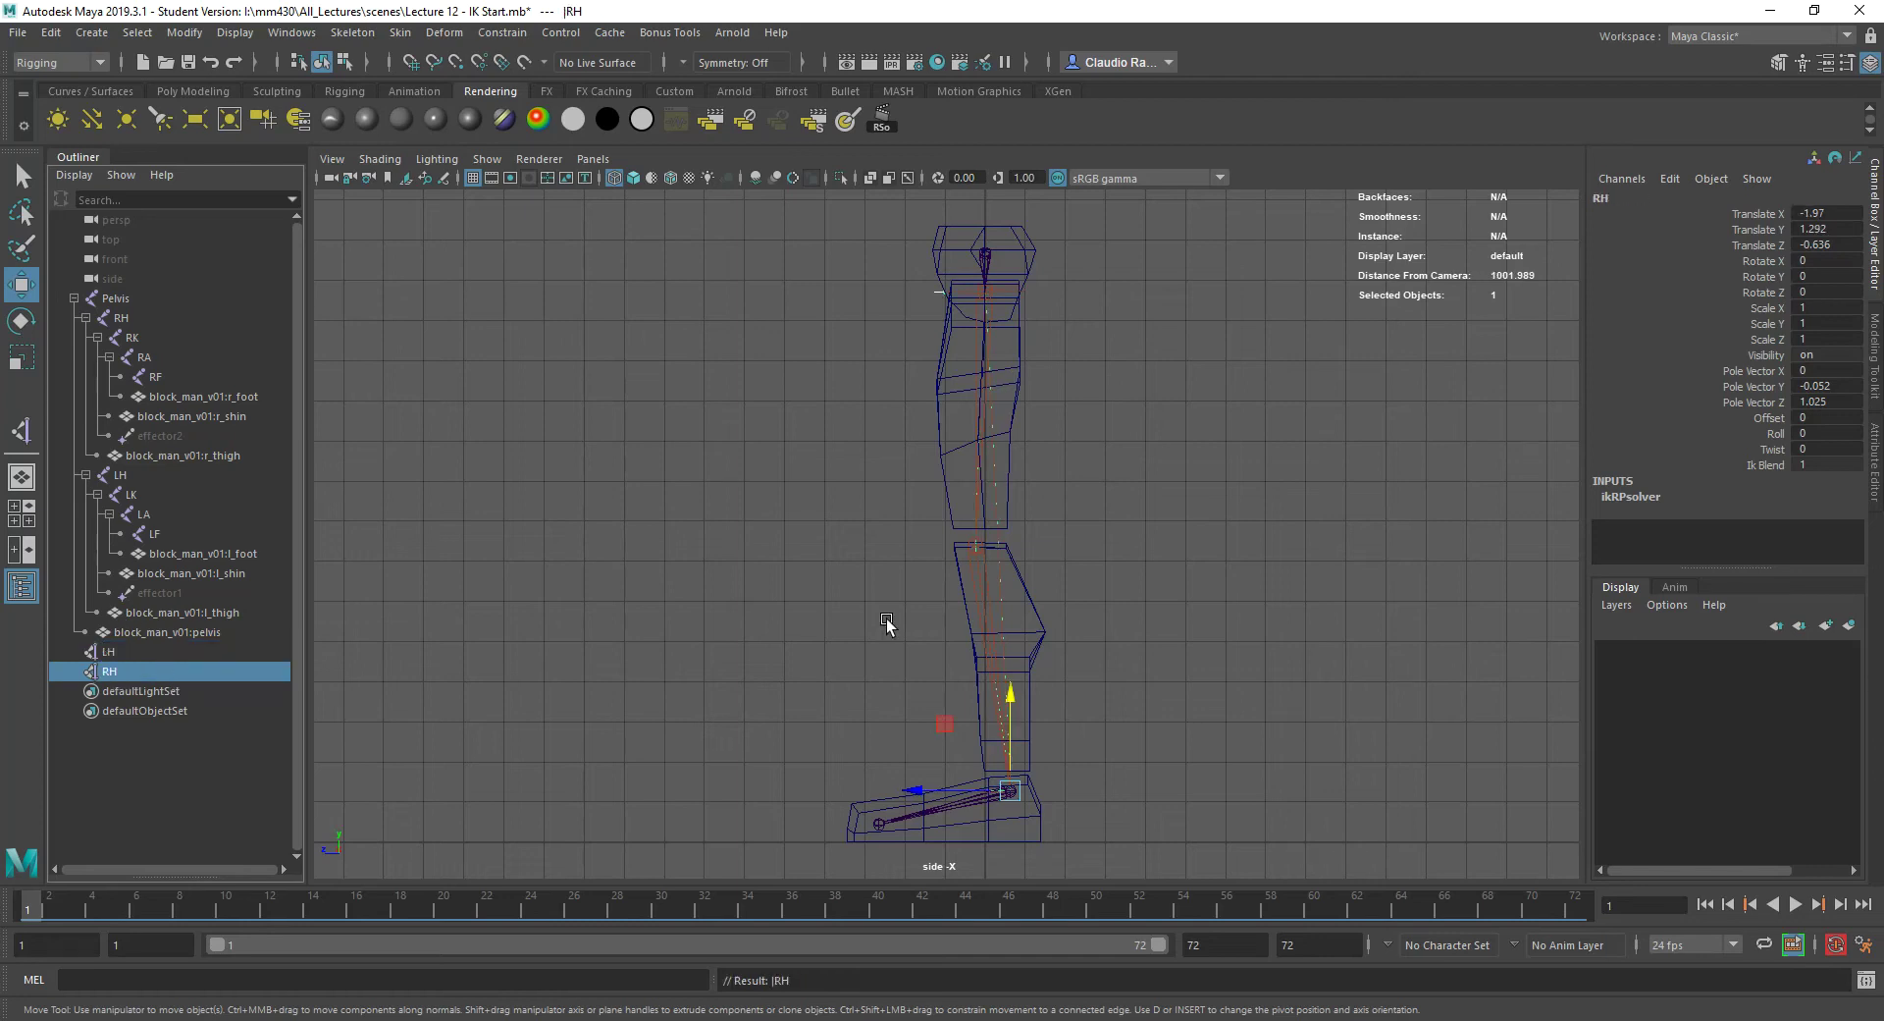
# - Test moving the Pelvis joint in the four-view layout with the IK handles unkeyed, and undo the moves
pyautogui.press('space')
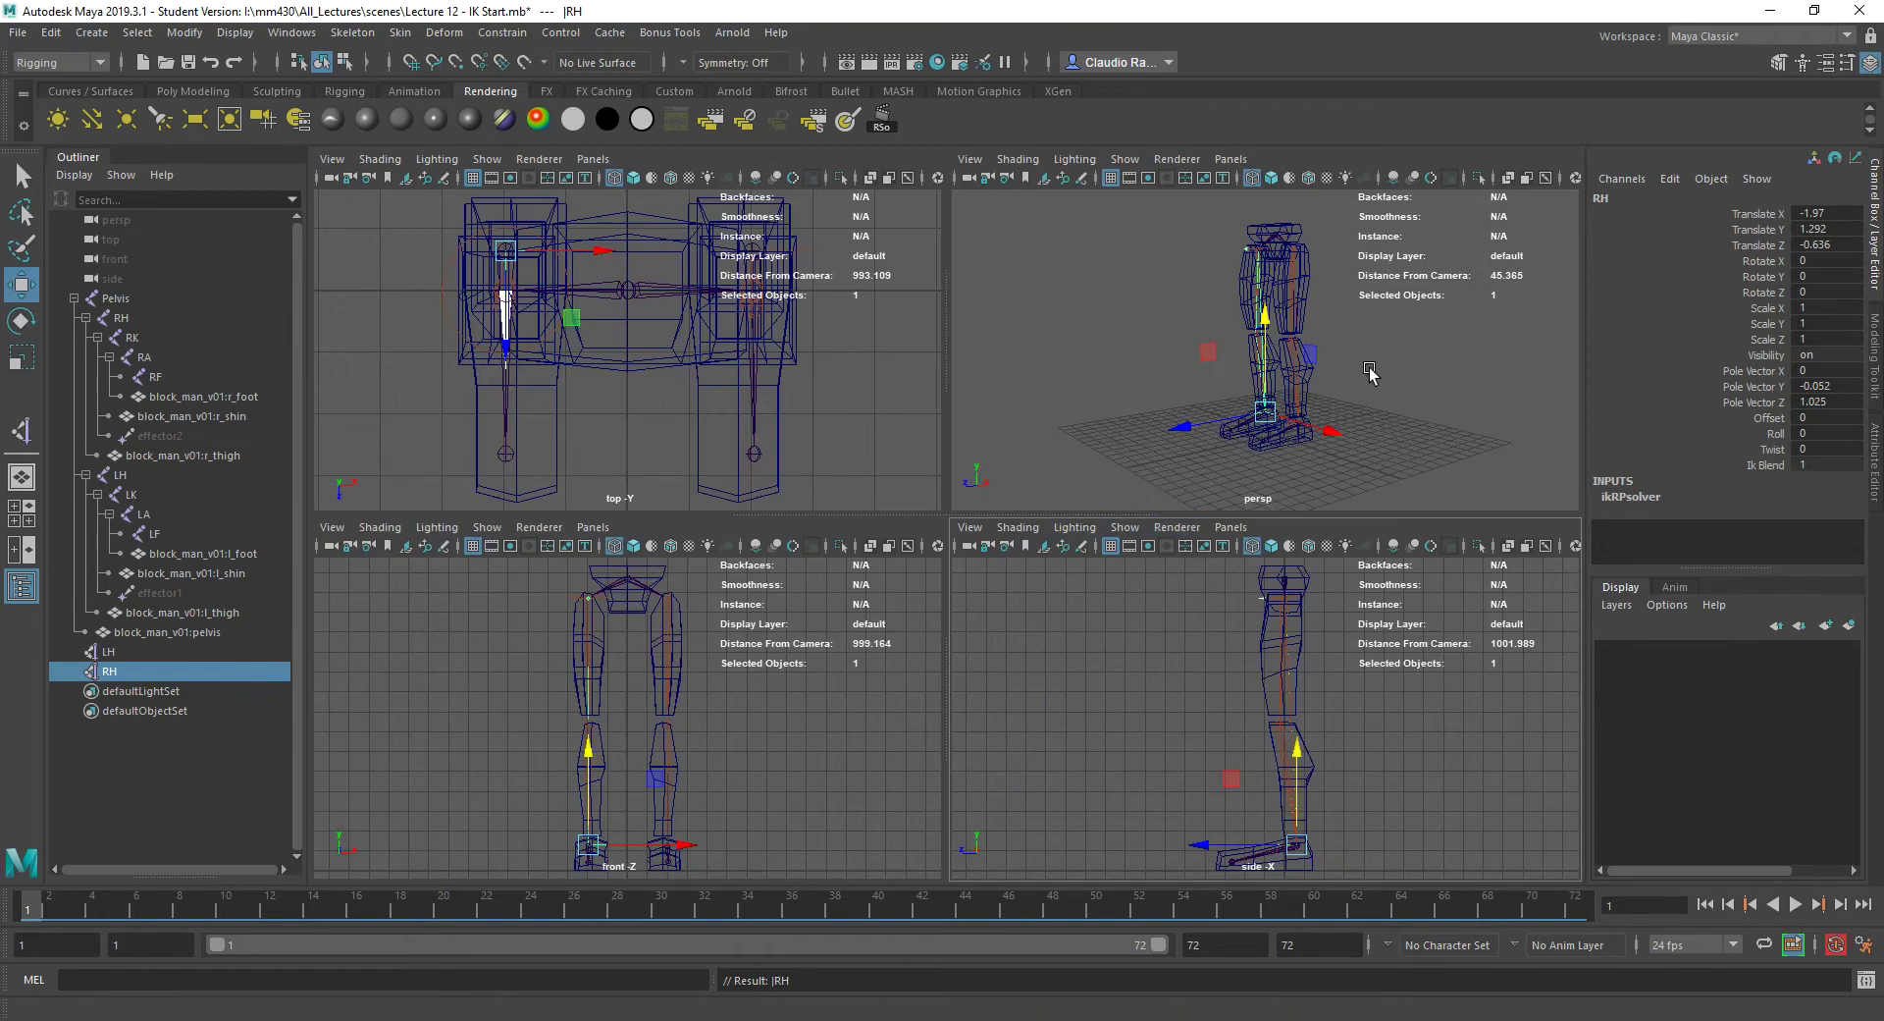
pyautogui.click(125, 299)
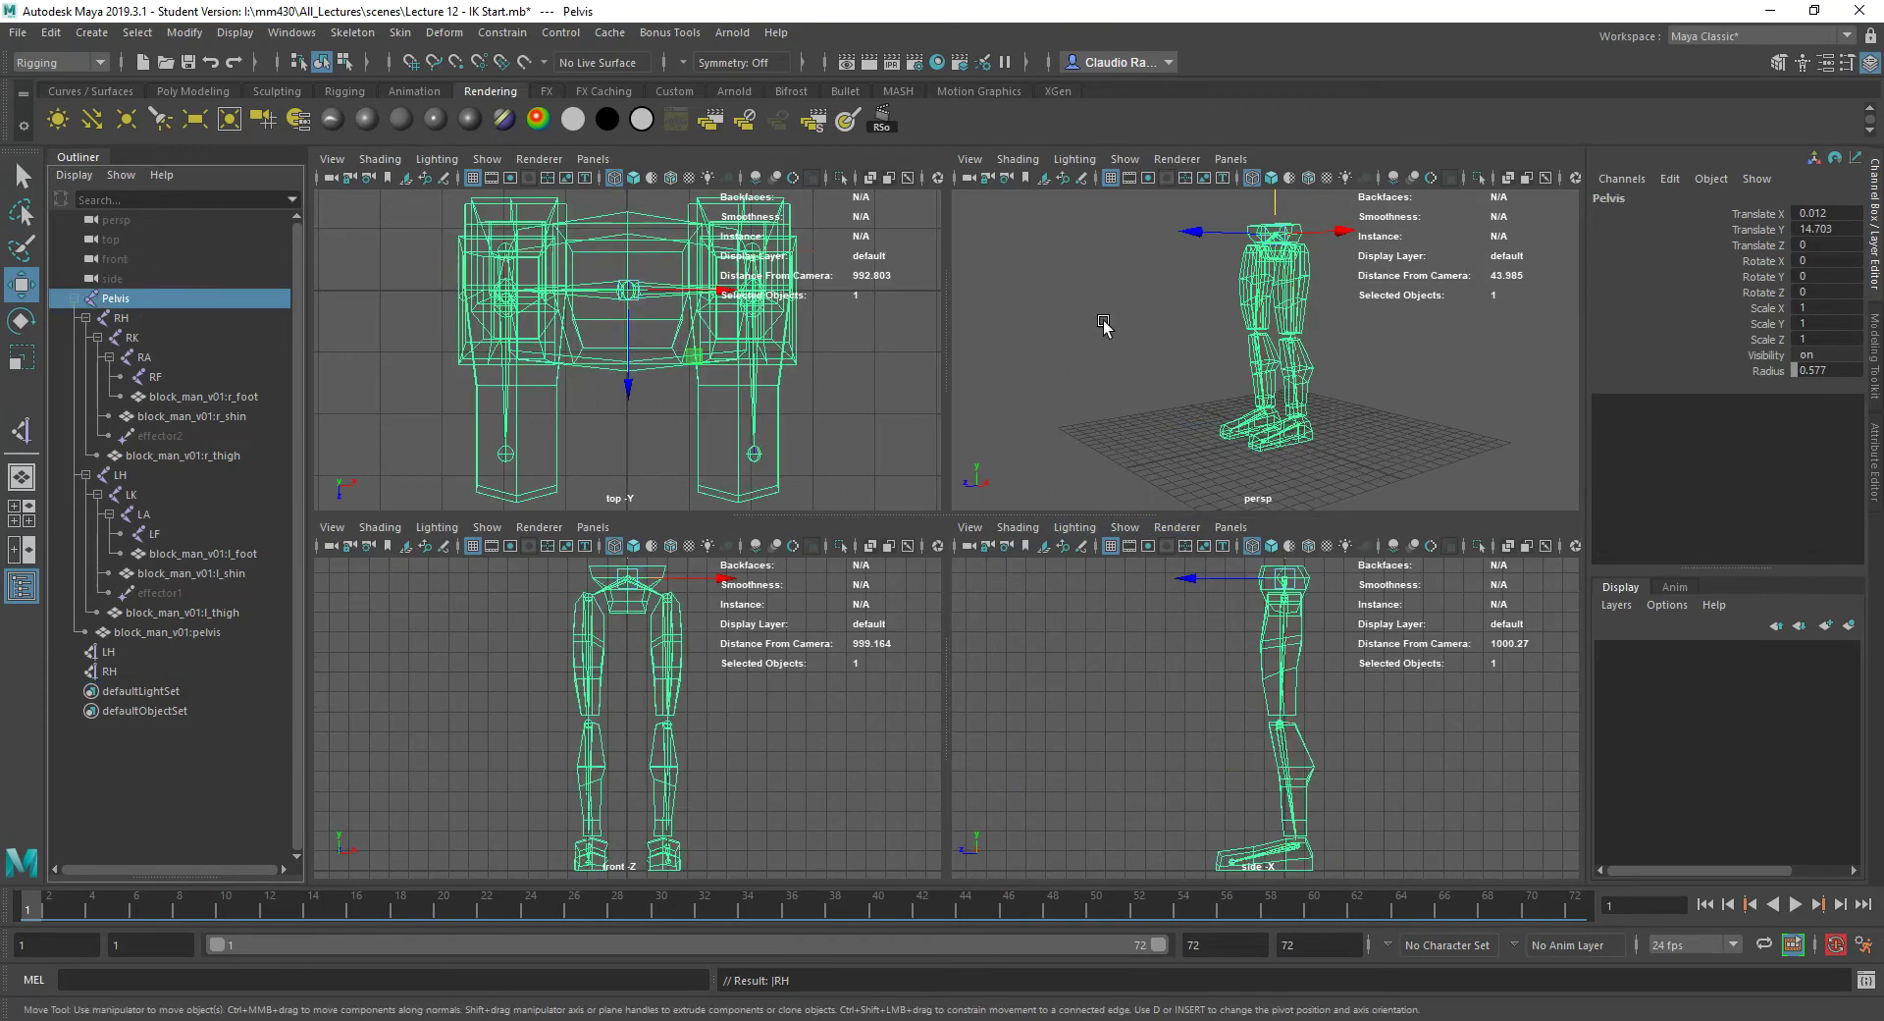
pyautogui.moveTo(1275, 204); pyautogui.dragTo(1023, 231)
pyautogui.hotkey('ctrl', 'z')
pyautogui.hotkey('ctrl', 'z')
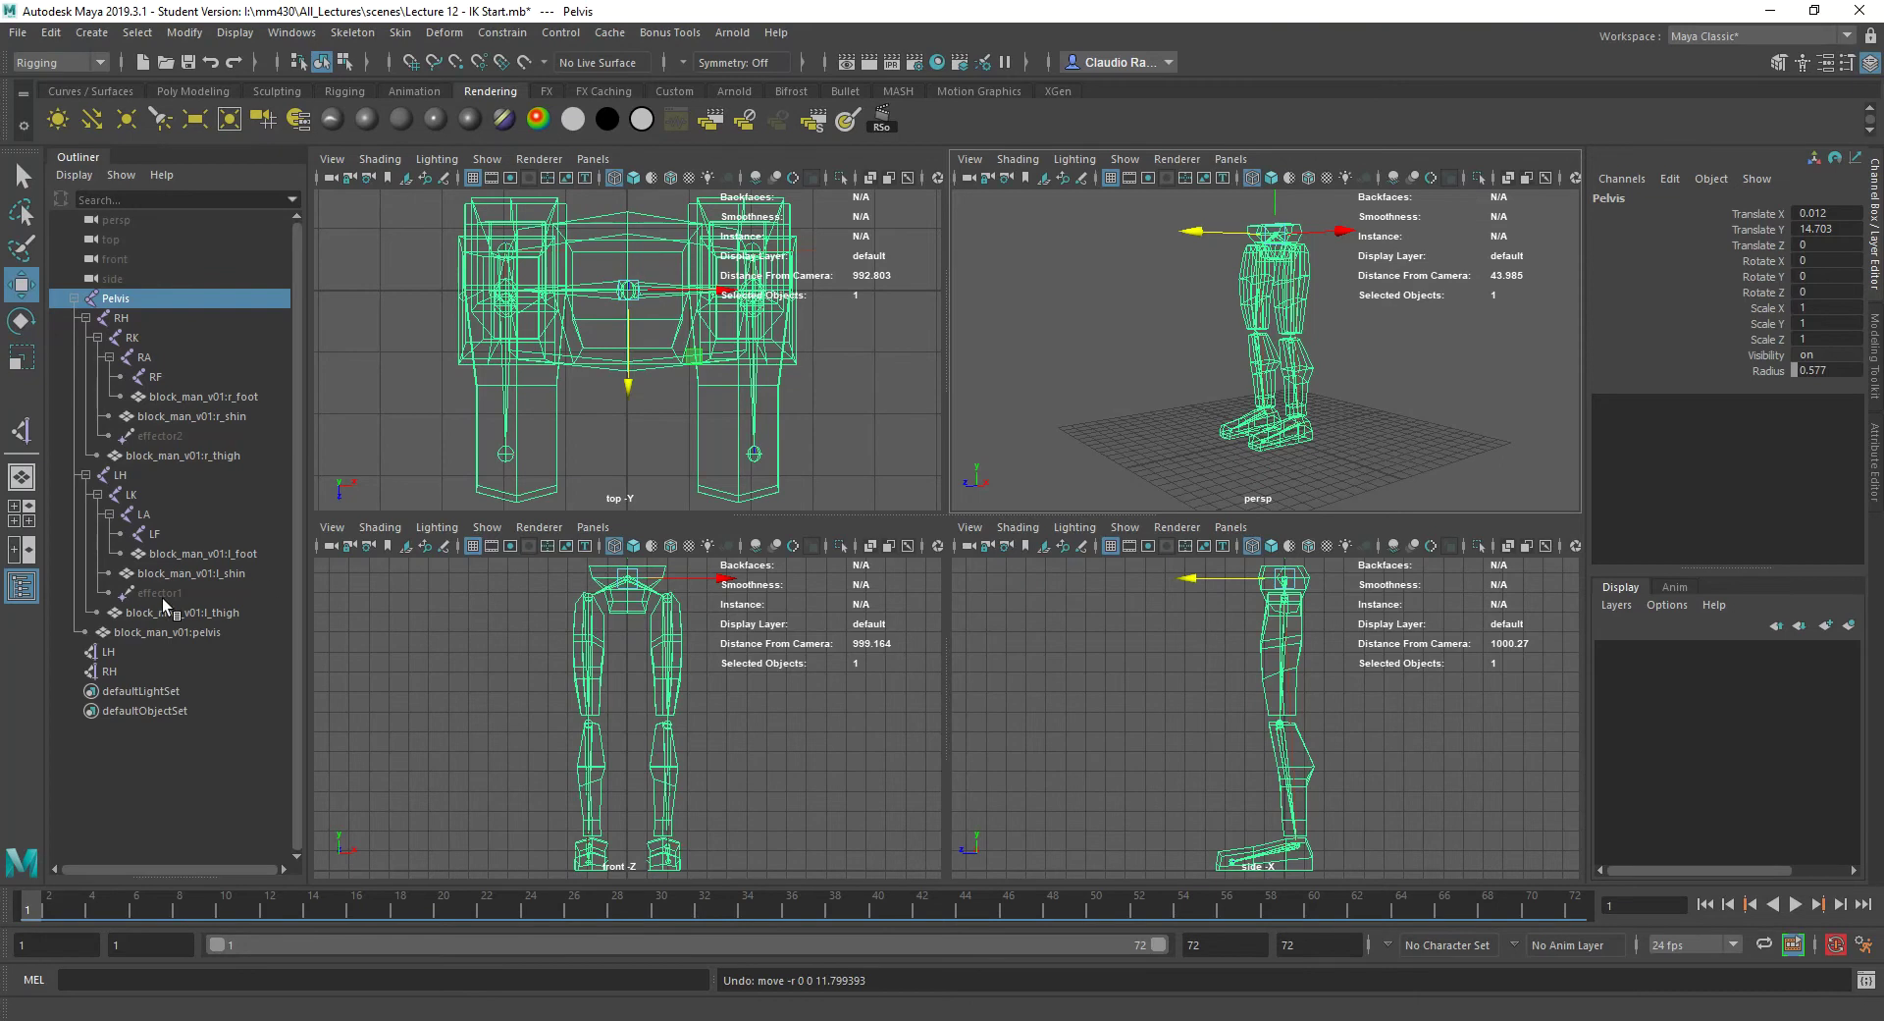
# - Select the LH and RH IK handles together and key their translation at frame 1
pyautogui.click(118, 650)
pyautogui.click(127, 674)
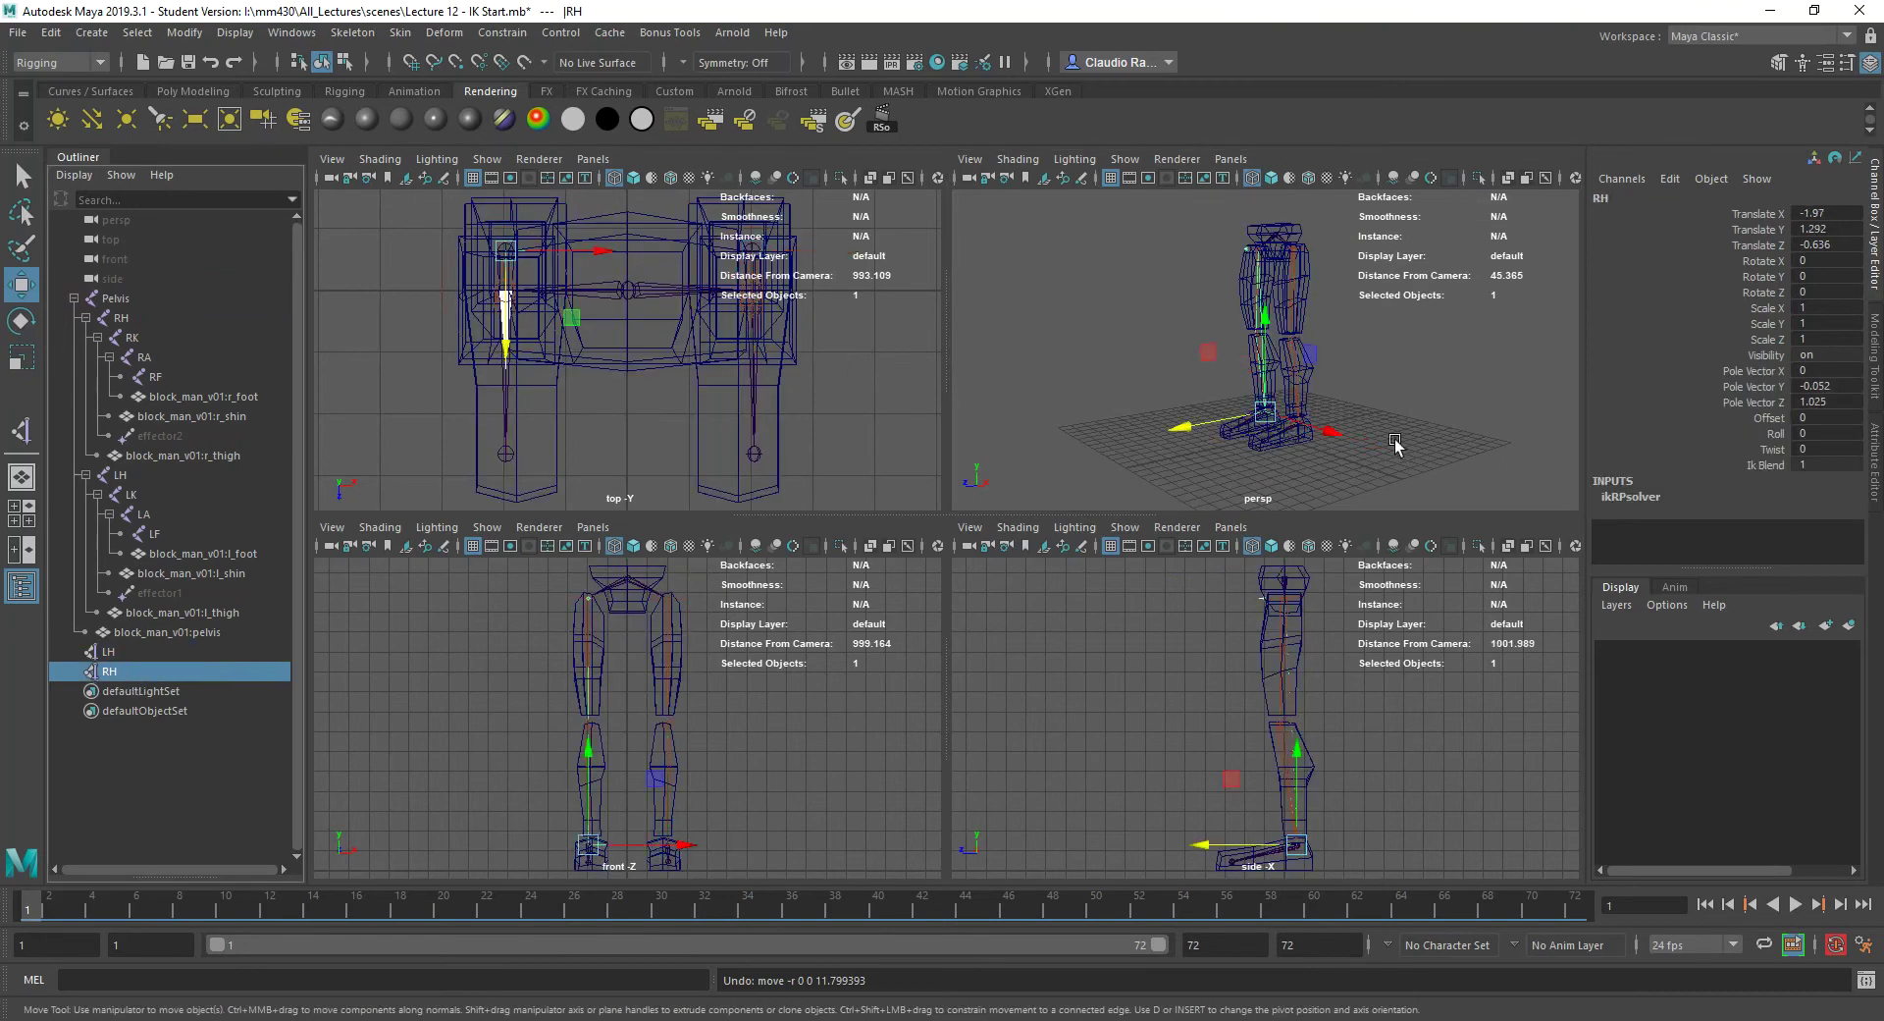
pyautogui.keyDown('ctrl'); pyautogui.click(127, 650); pyautogui.keyUp('ctrl')
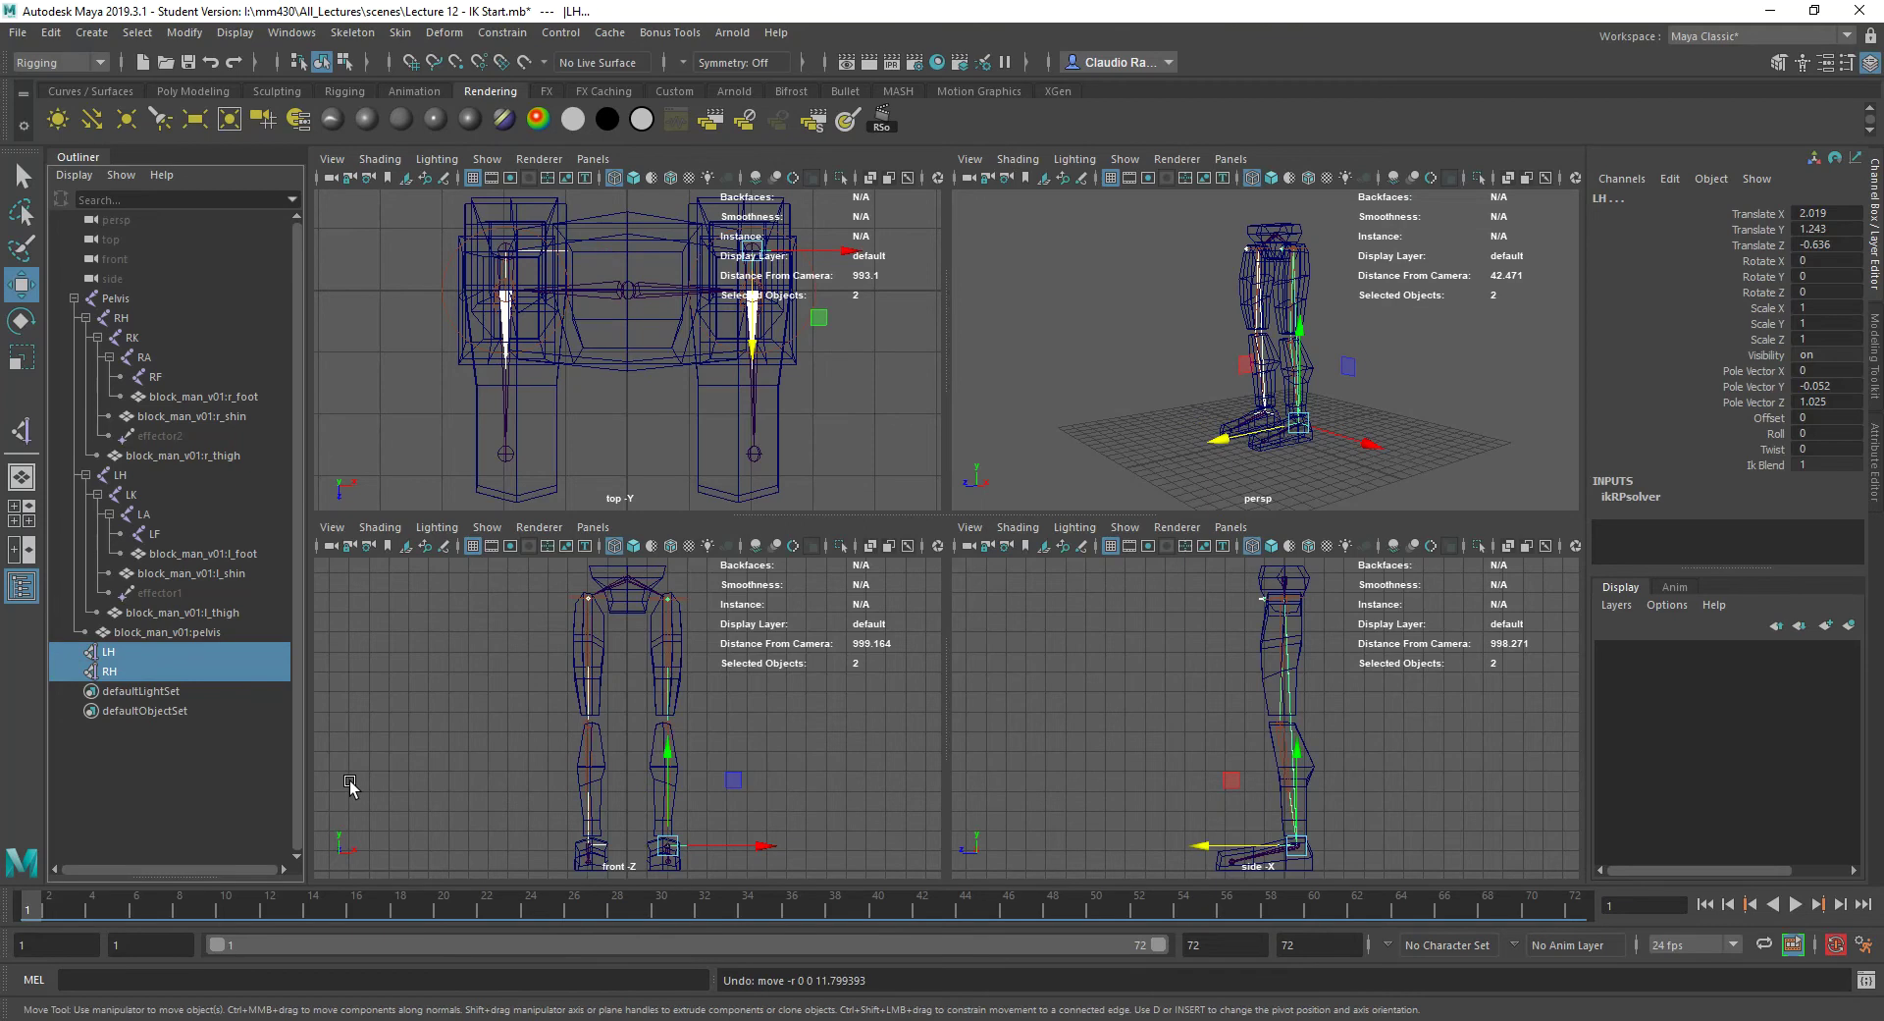
pyautogui.hotkey('shift', 'w')
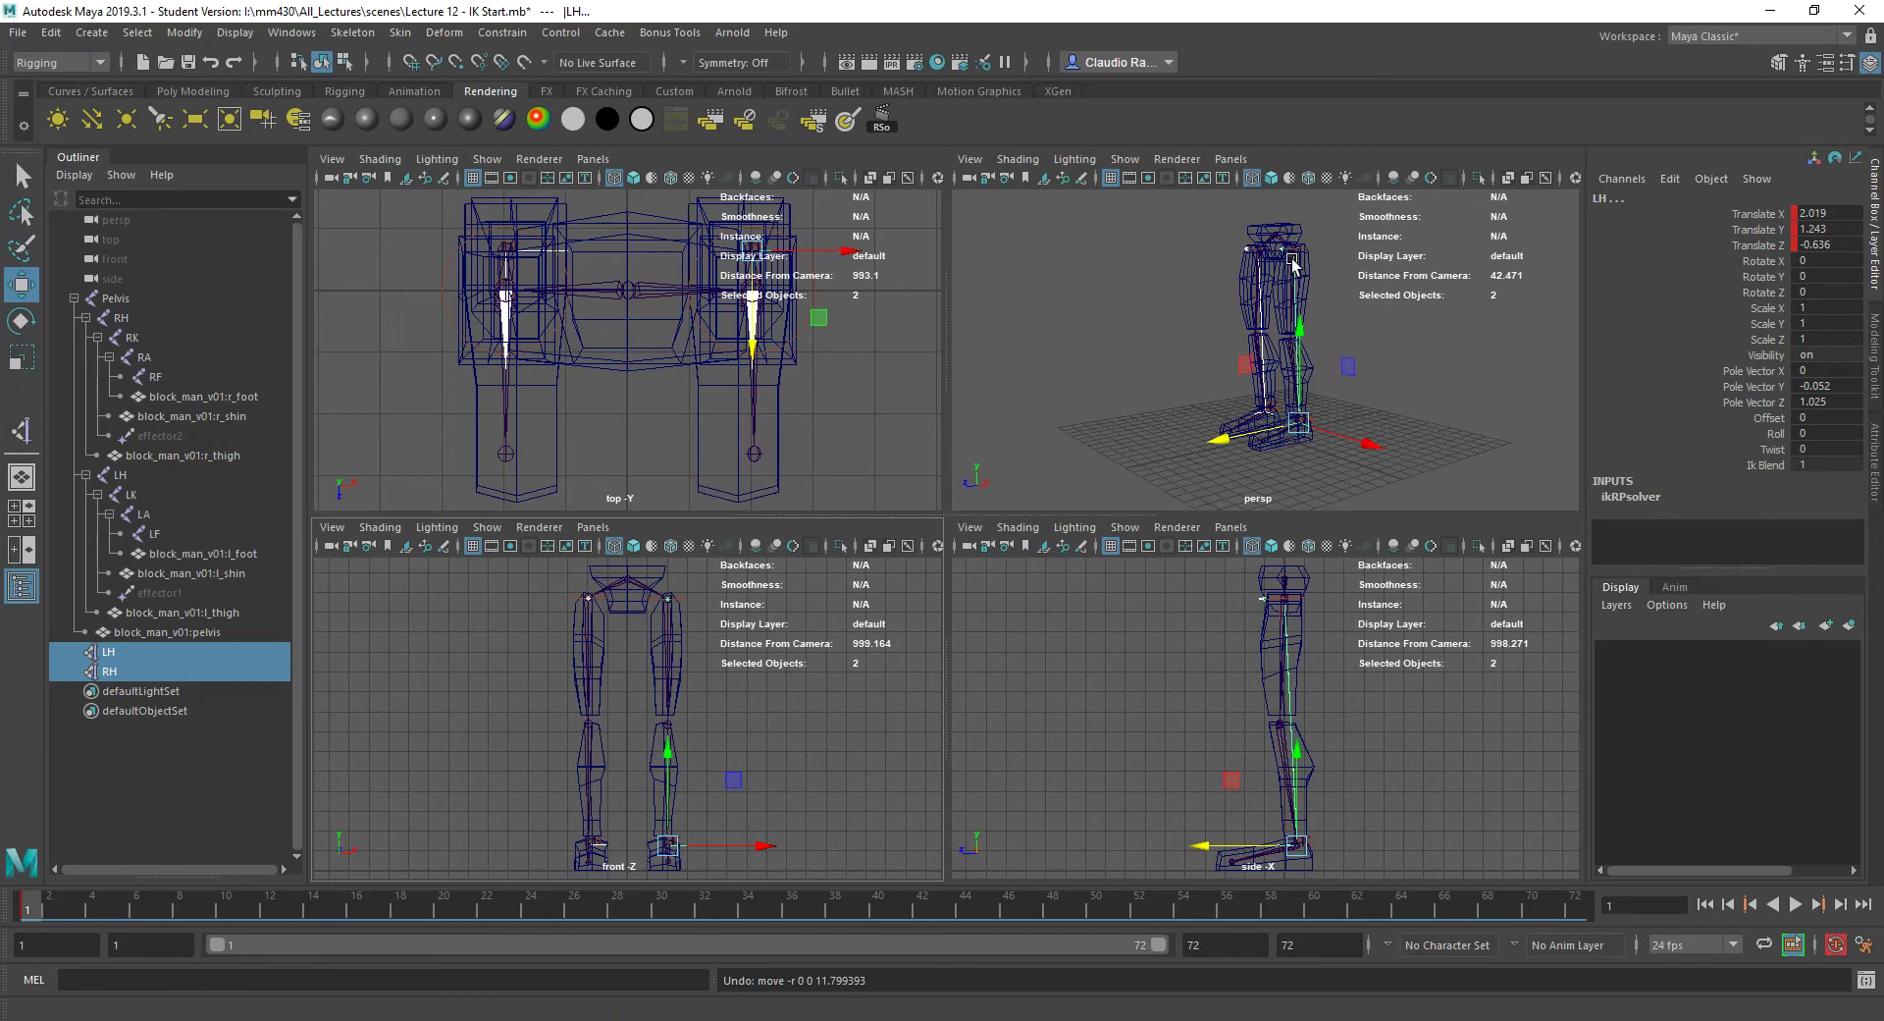
# - Test the keyed leg IK by lowering the Pelvis joint in the four-view and full perspective layouts, undoing each move
pyautogui.click(142, 299)
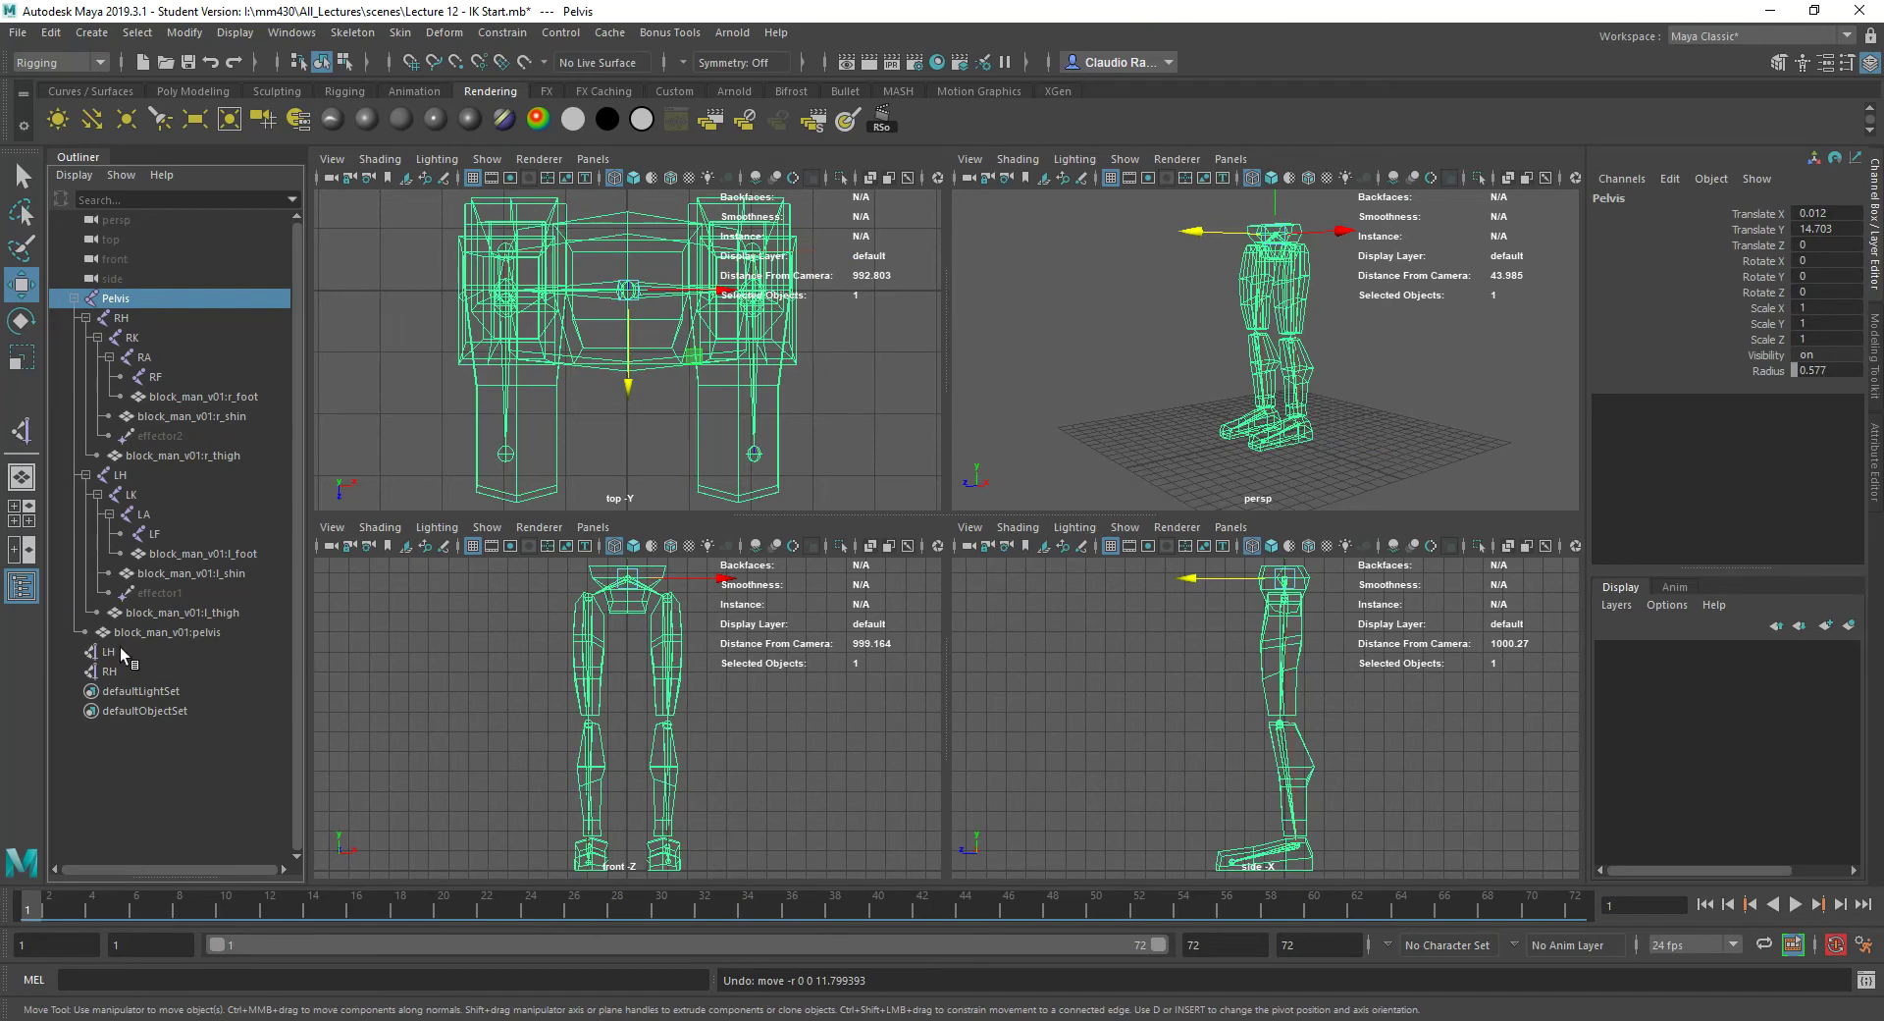
pyautogui.moveTo(1268, 200); pyautogui.dragTo(1279, 263)
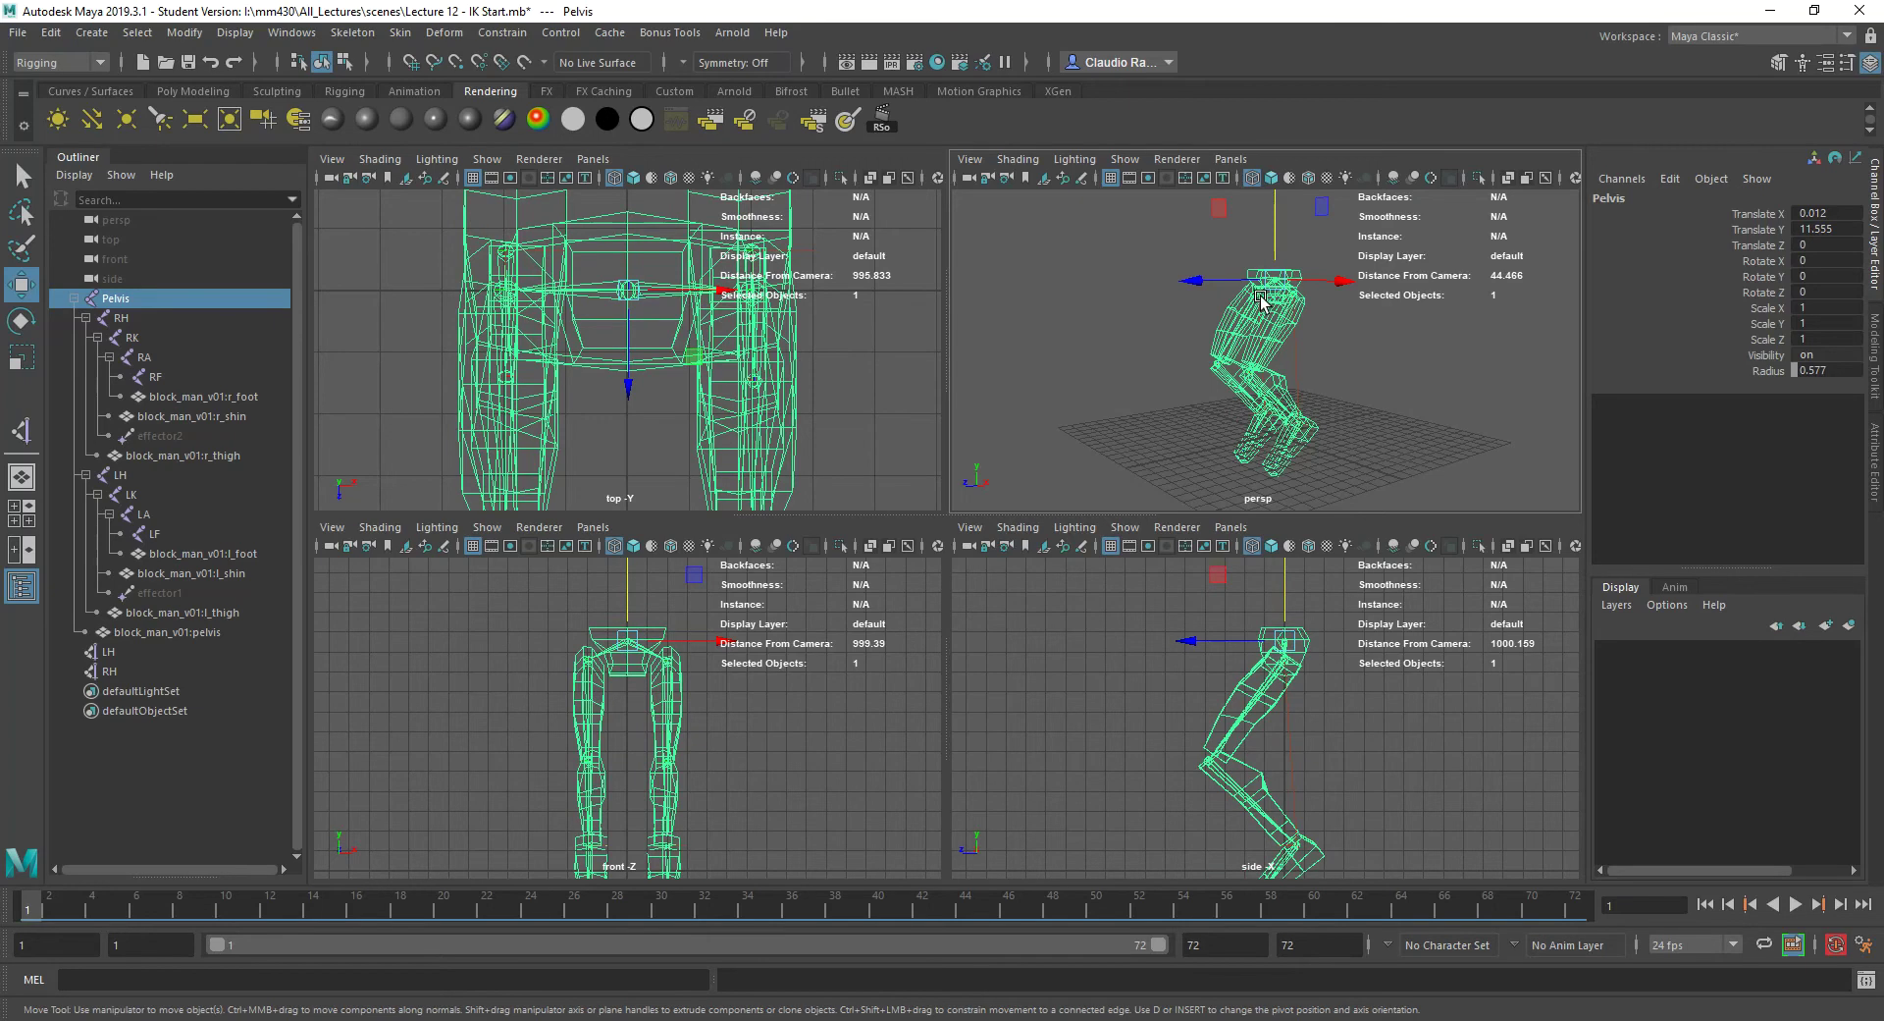
pyautogui.hotkey('ctrl', 'z')
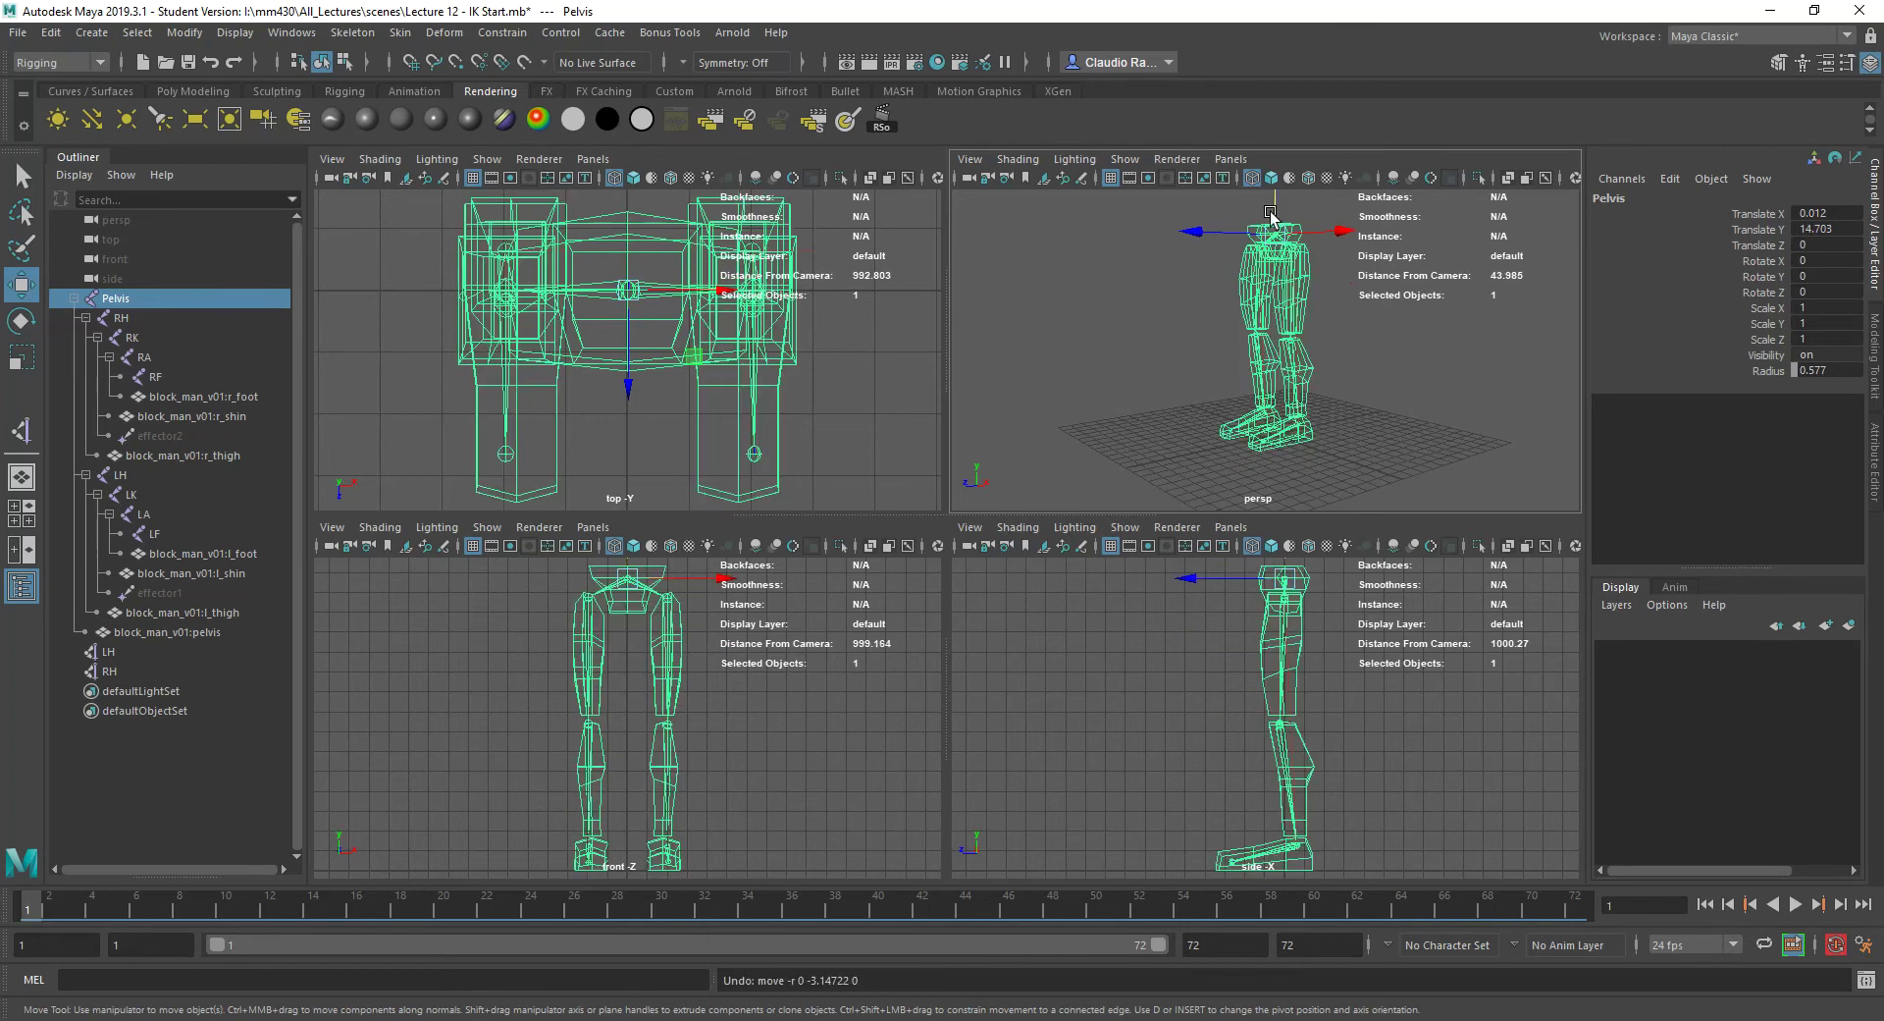
pyautogui.press('space')
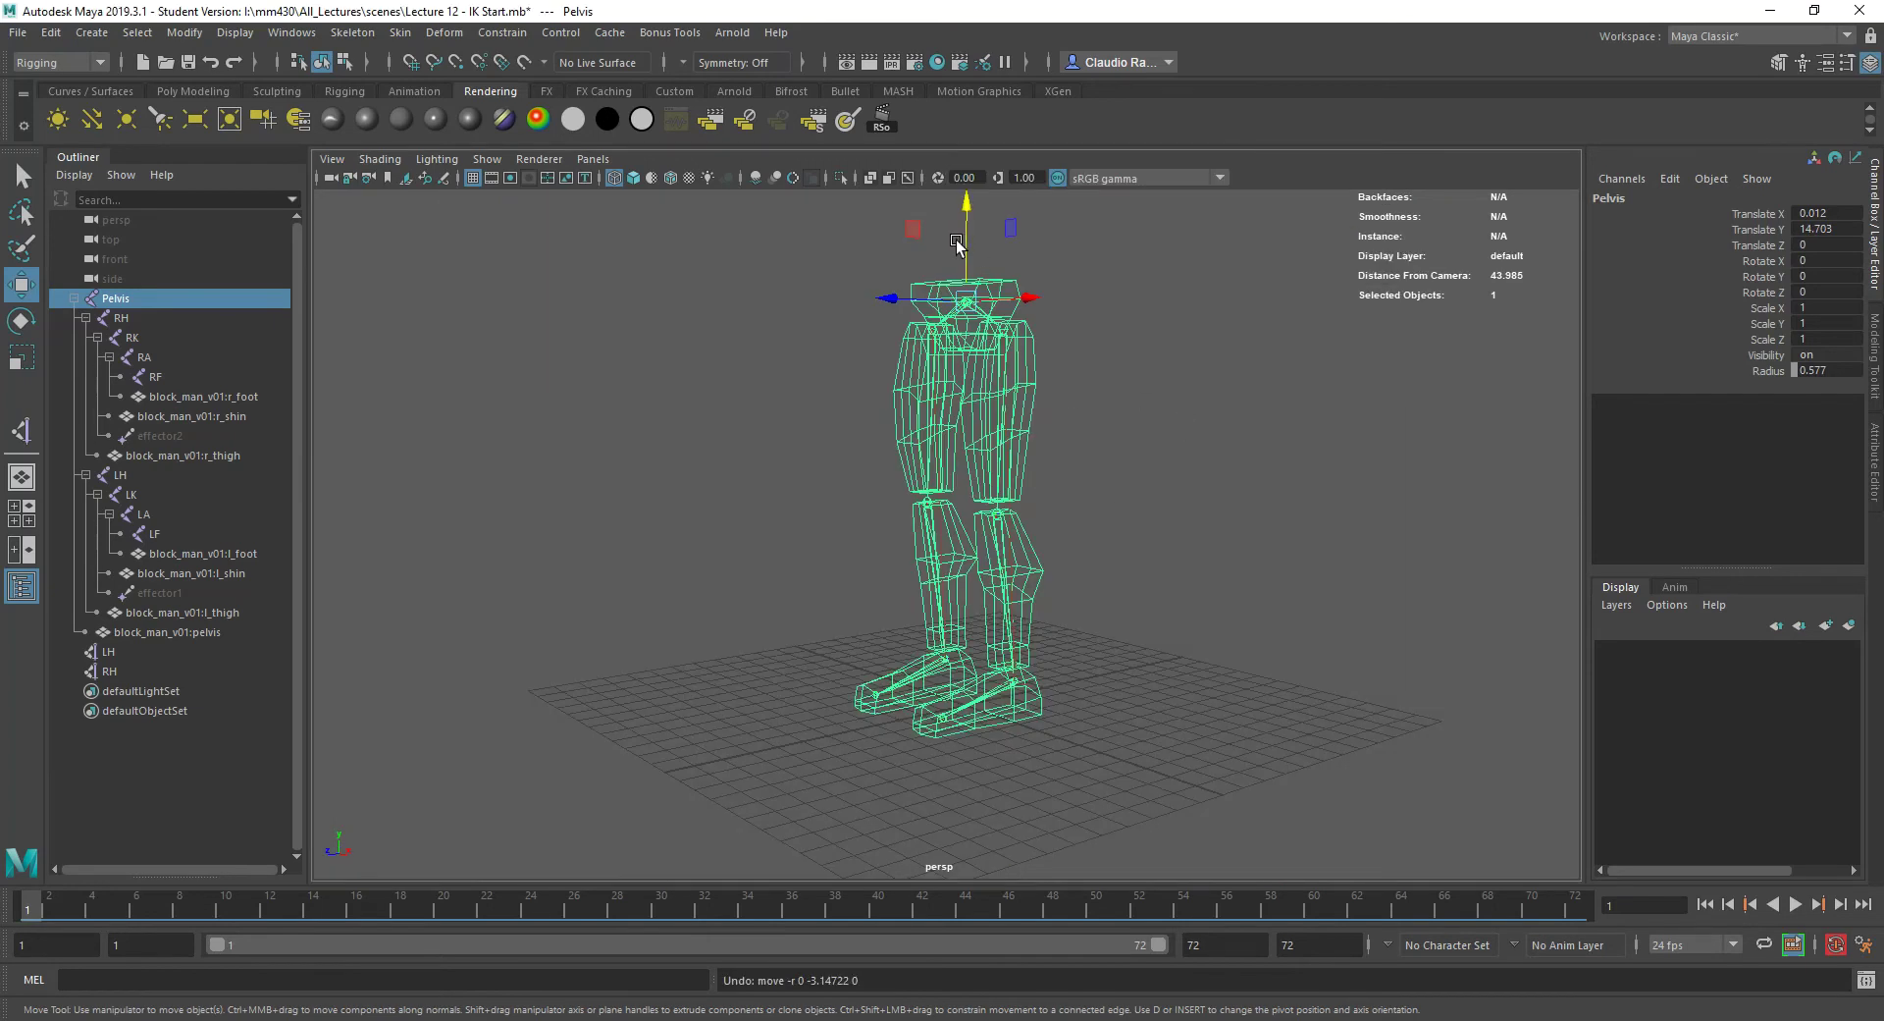
pyautogui.moveTo(967, 238); pyautogui.dragTo(969, 278)
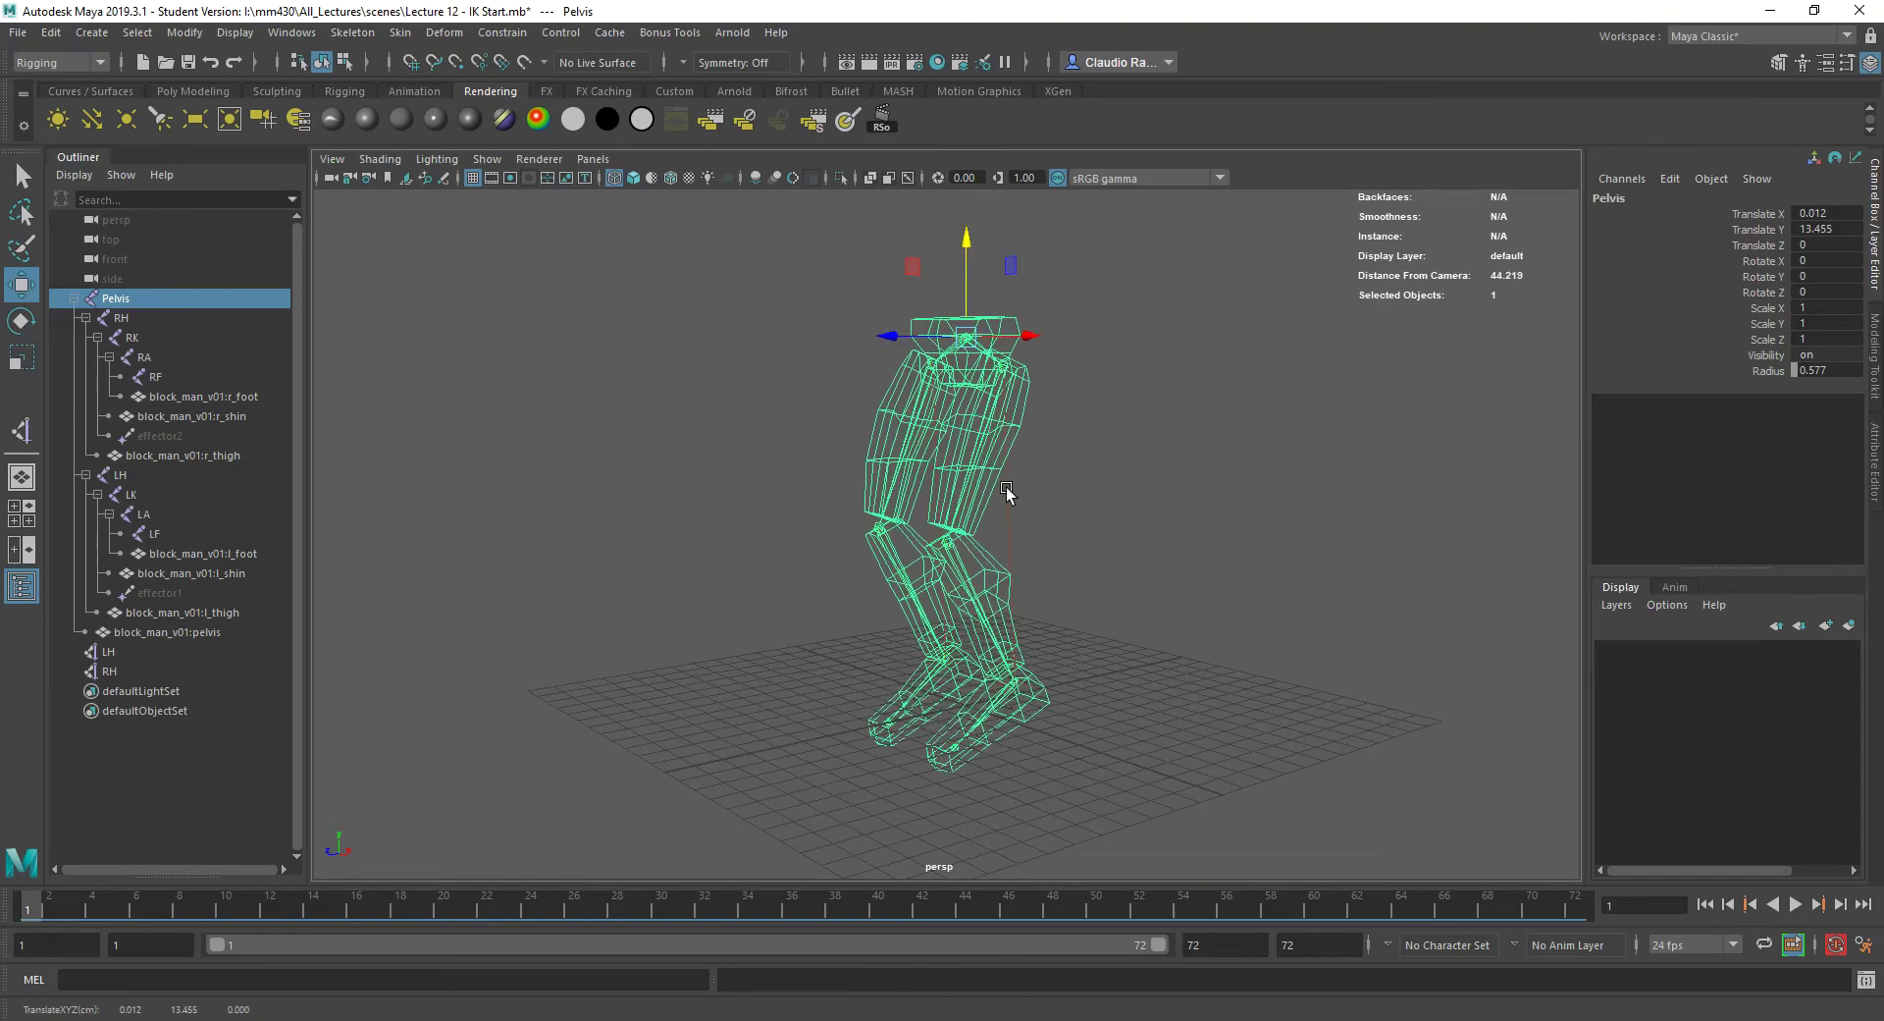
pyautogui.hotkey('ctrl', 'z')
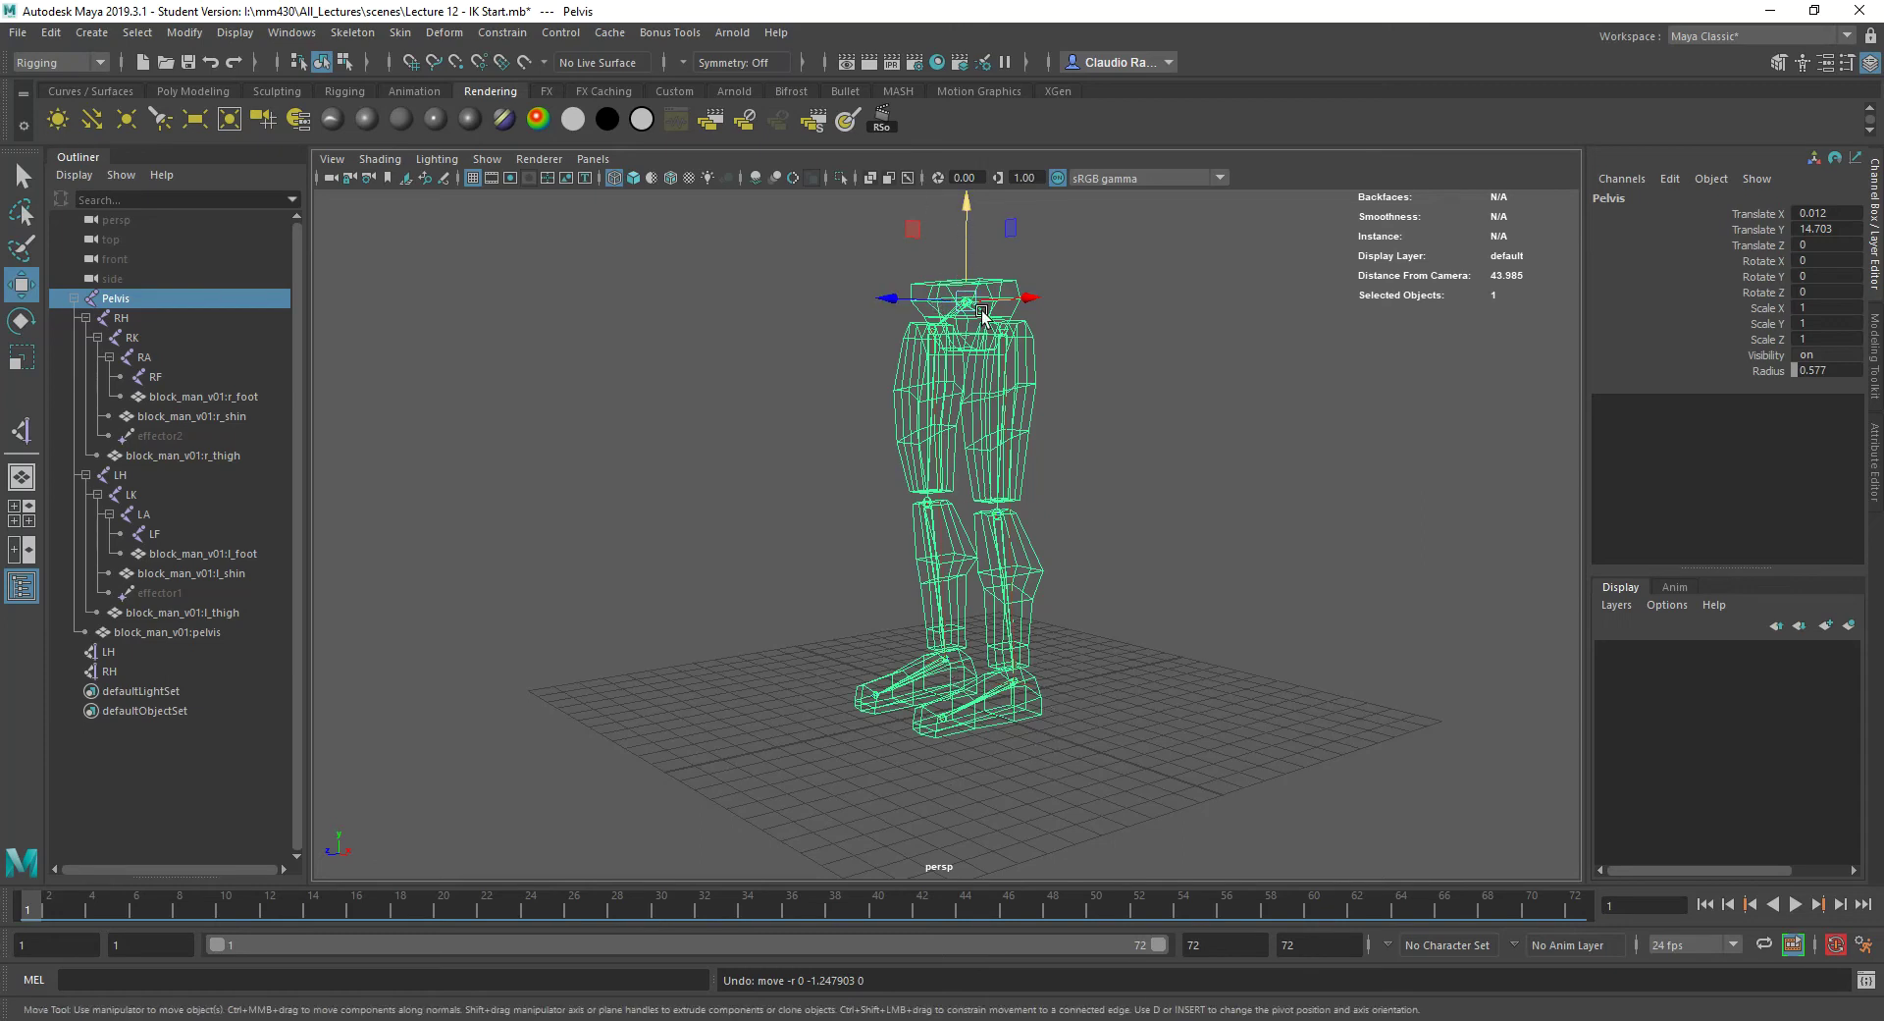
# - Clear the selection and create an IK handle from the left ankle joint LA to the left foot joint LF
pyautogui.click(1011, 724)
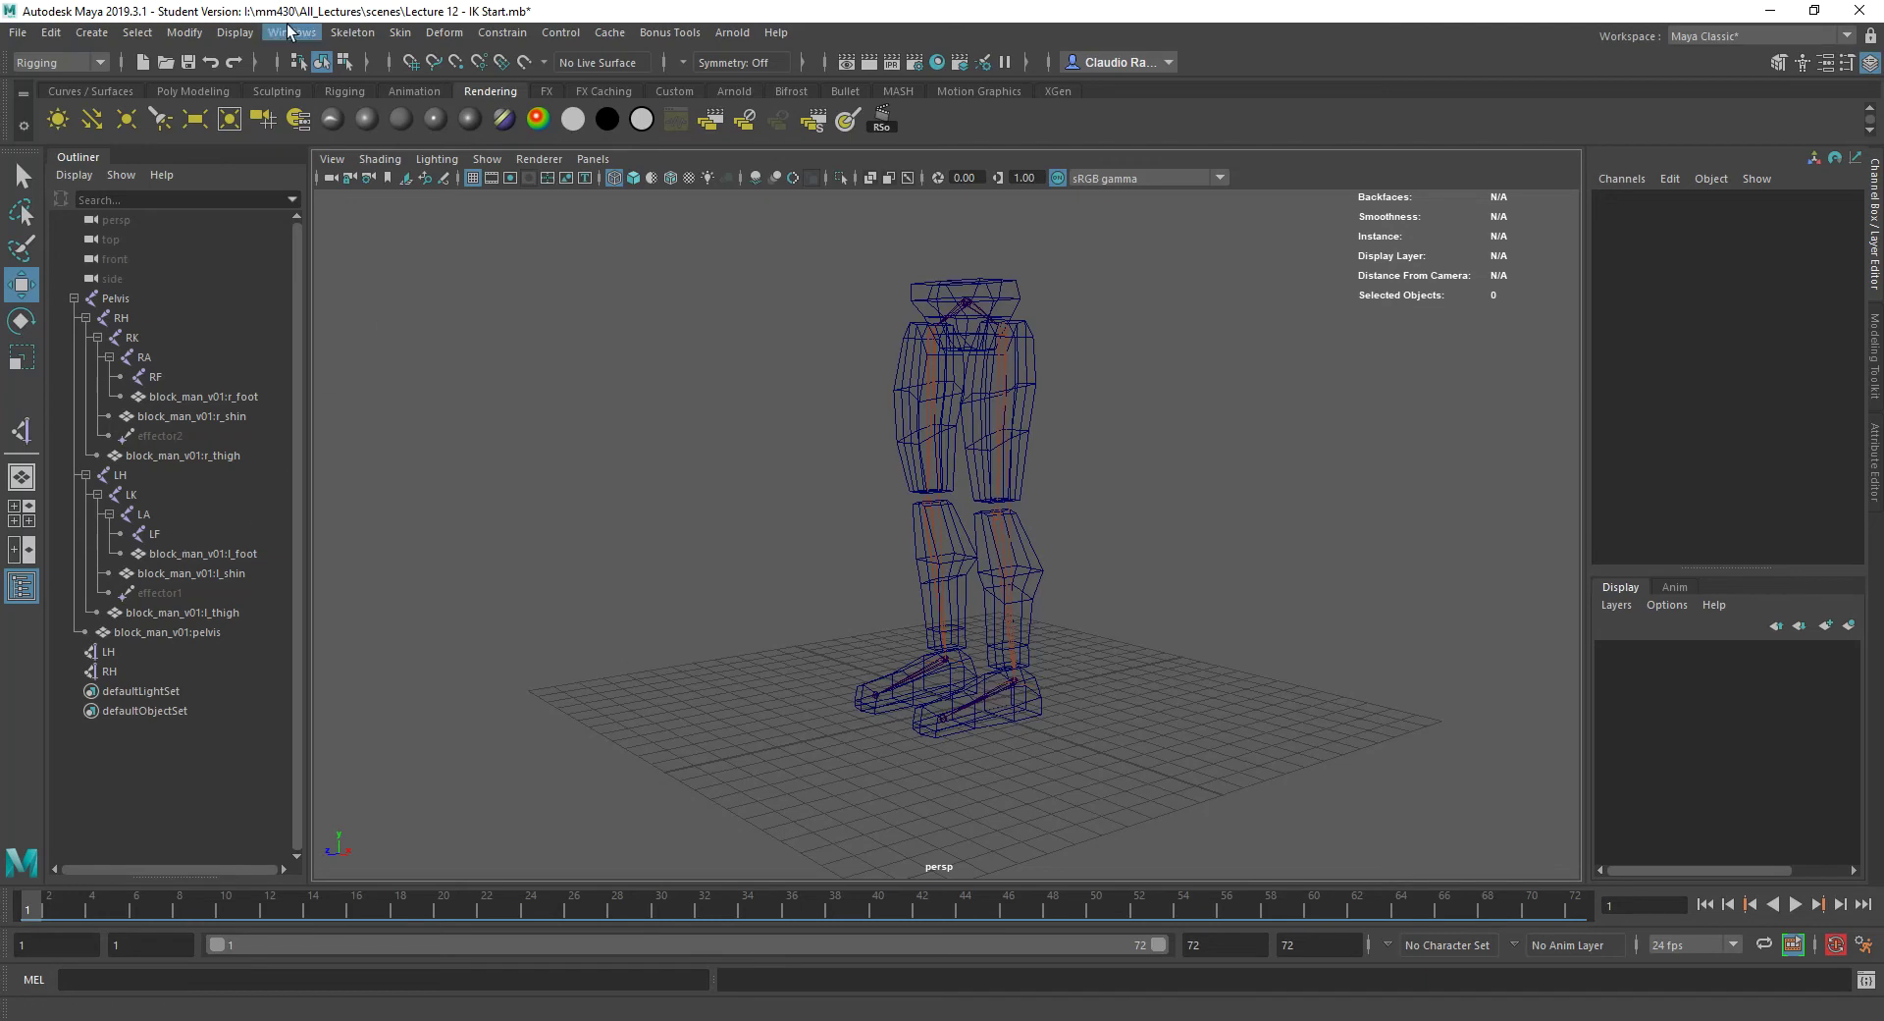
pyautogui.click(21, 431)
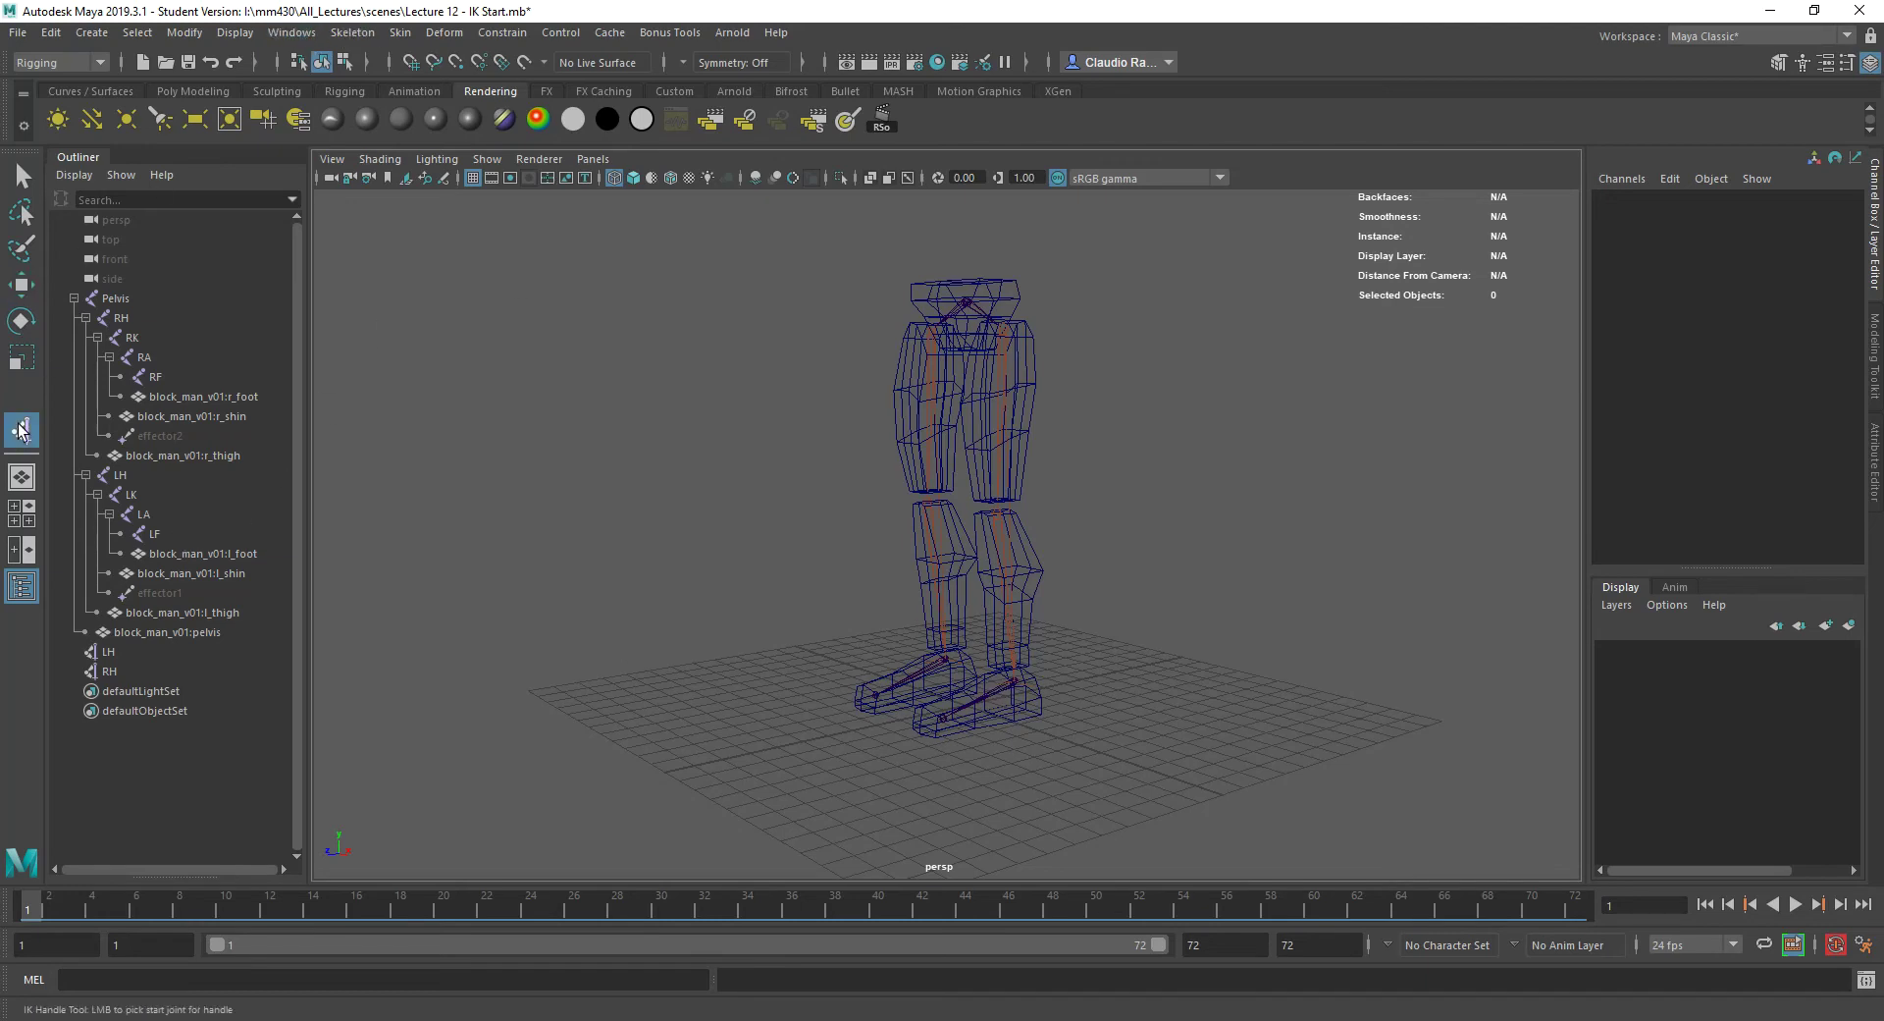
pyautogui.click(1016, 681)
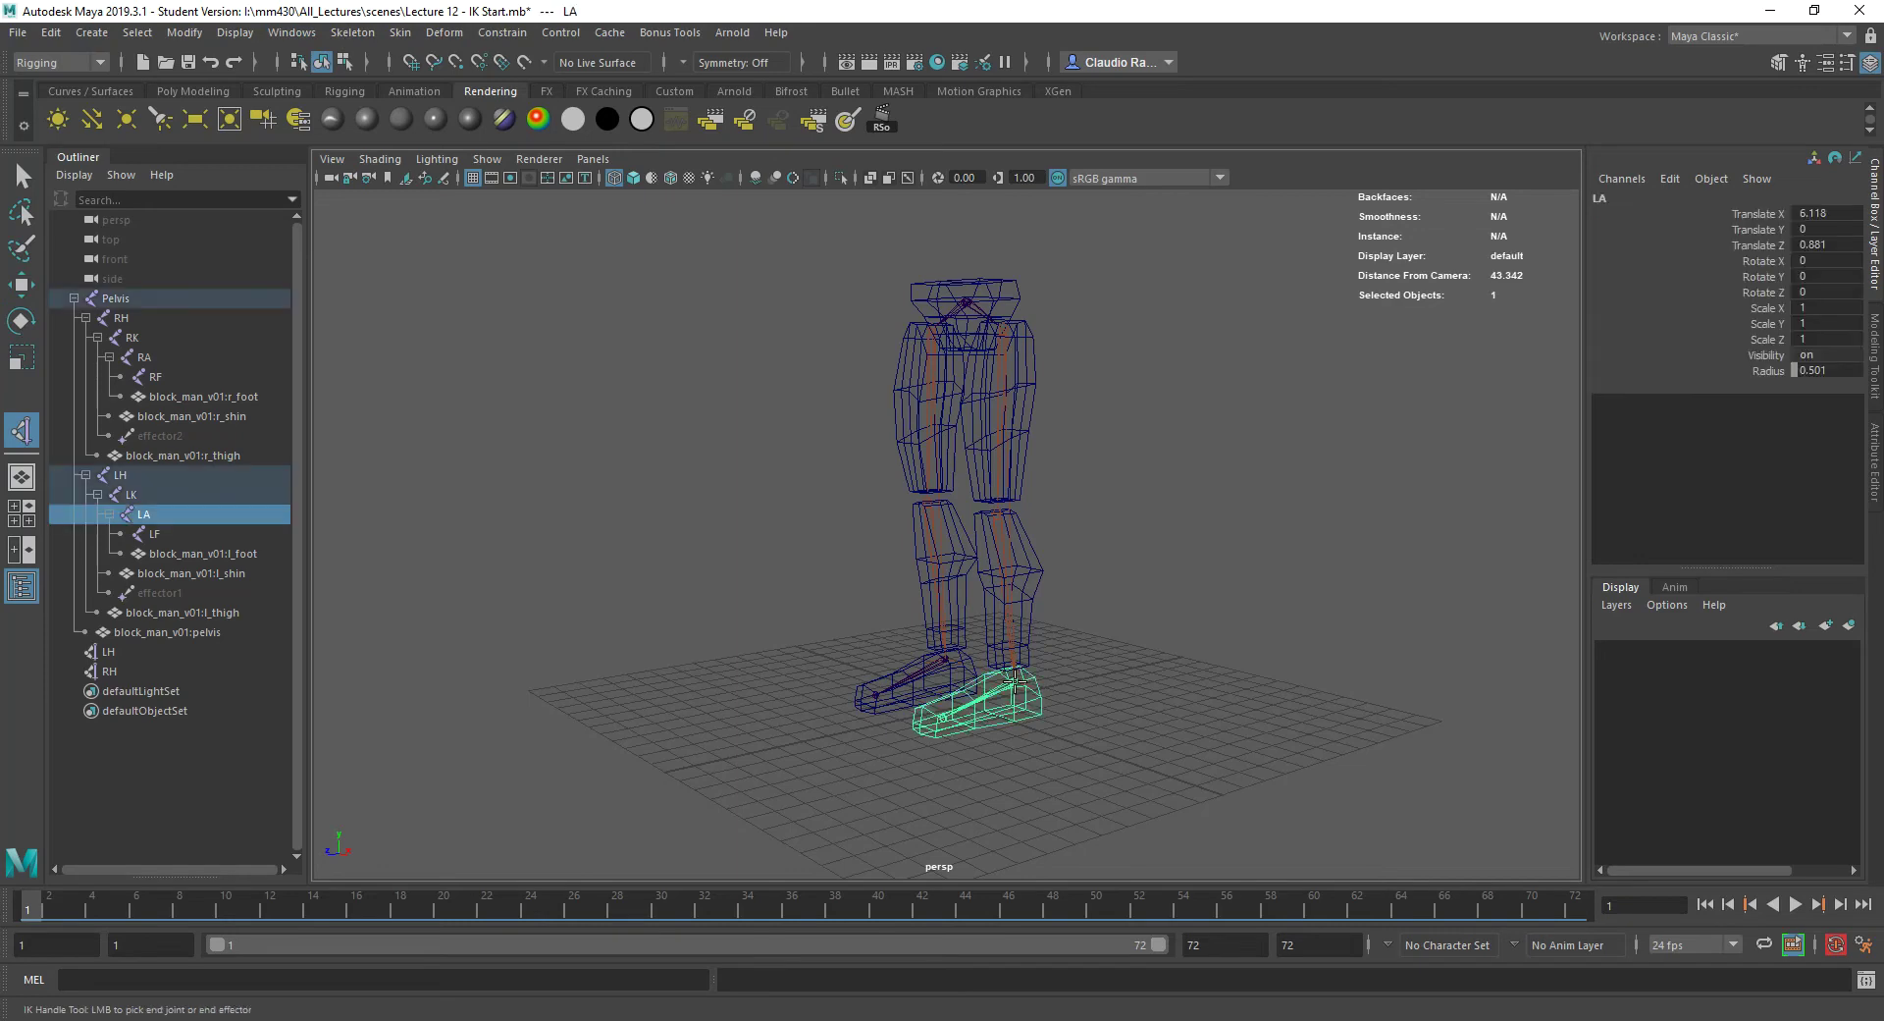
pyautogui.click(942, 717)
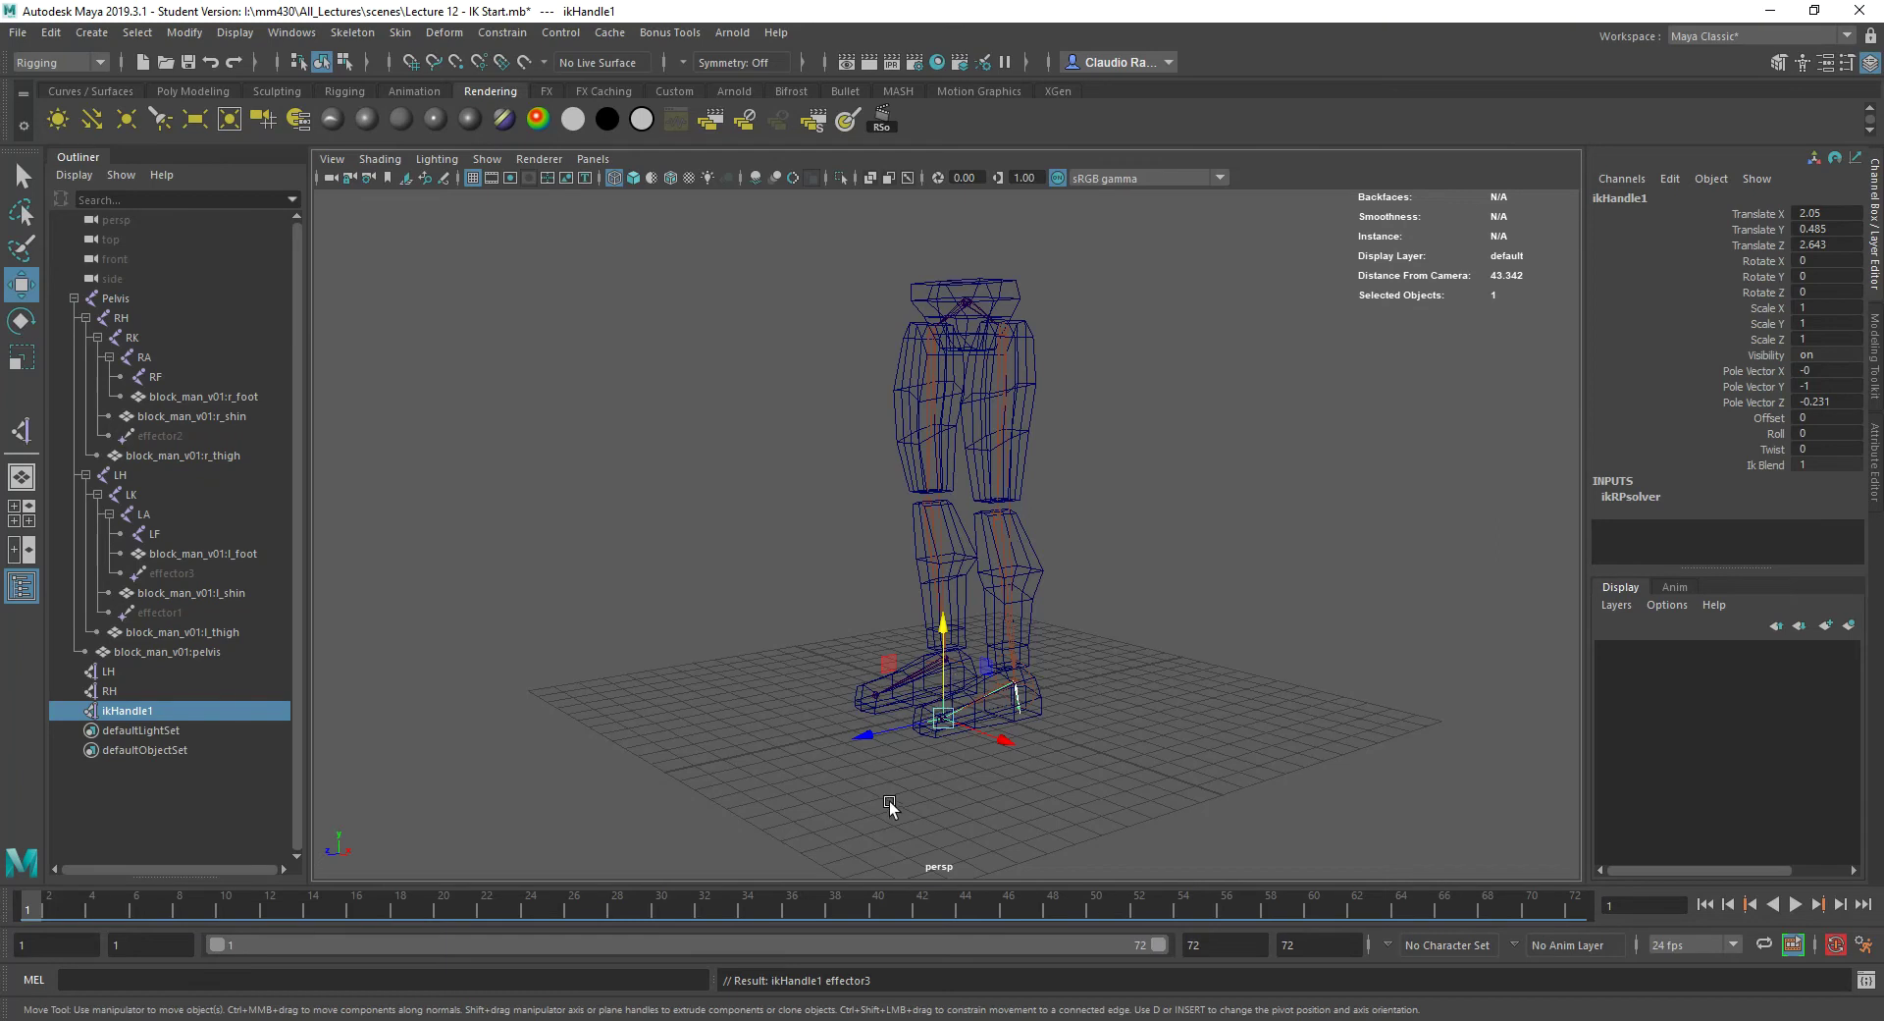
# - Create an IK handle from the right ankle joint RA to the right foot joint RF
pyautogui.keyDown('alt'); pyautogui.moveTo(891, 803); pyautogui.dragTo(918, 814); pyautogui.keyUp('alt')
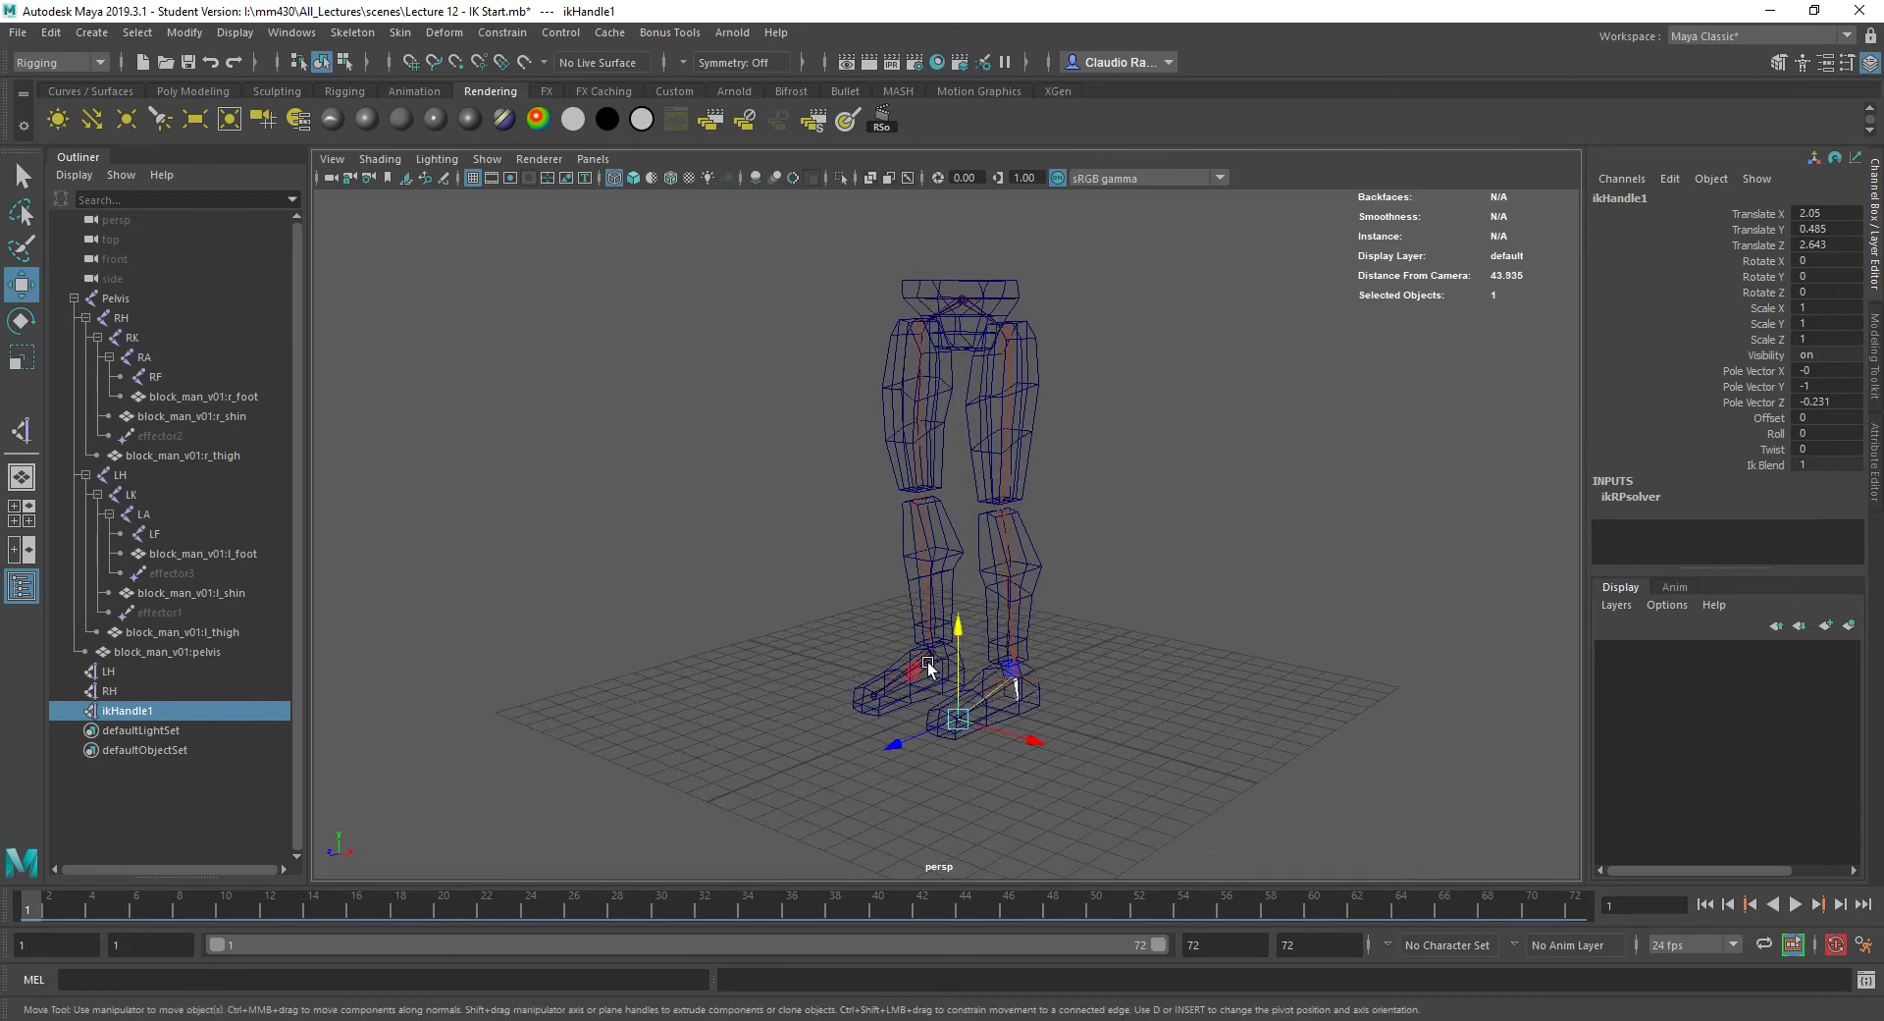
pyautogui.press('g')
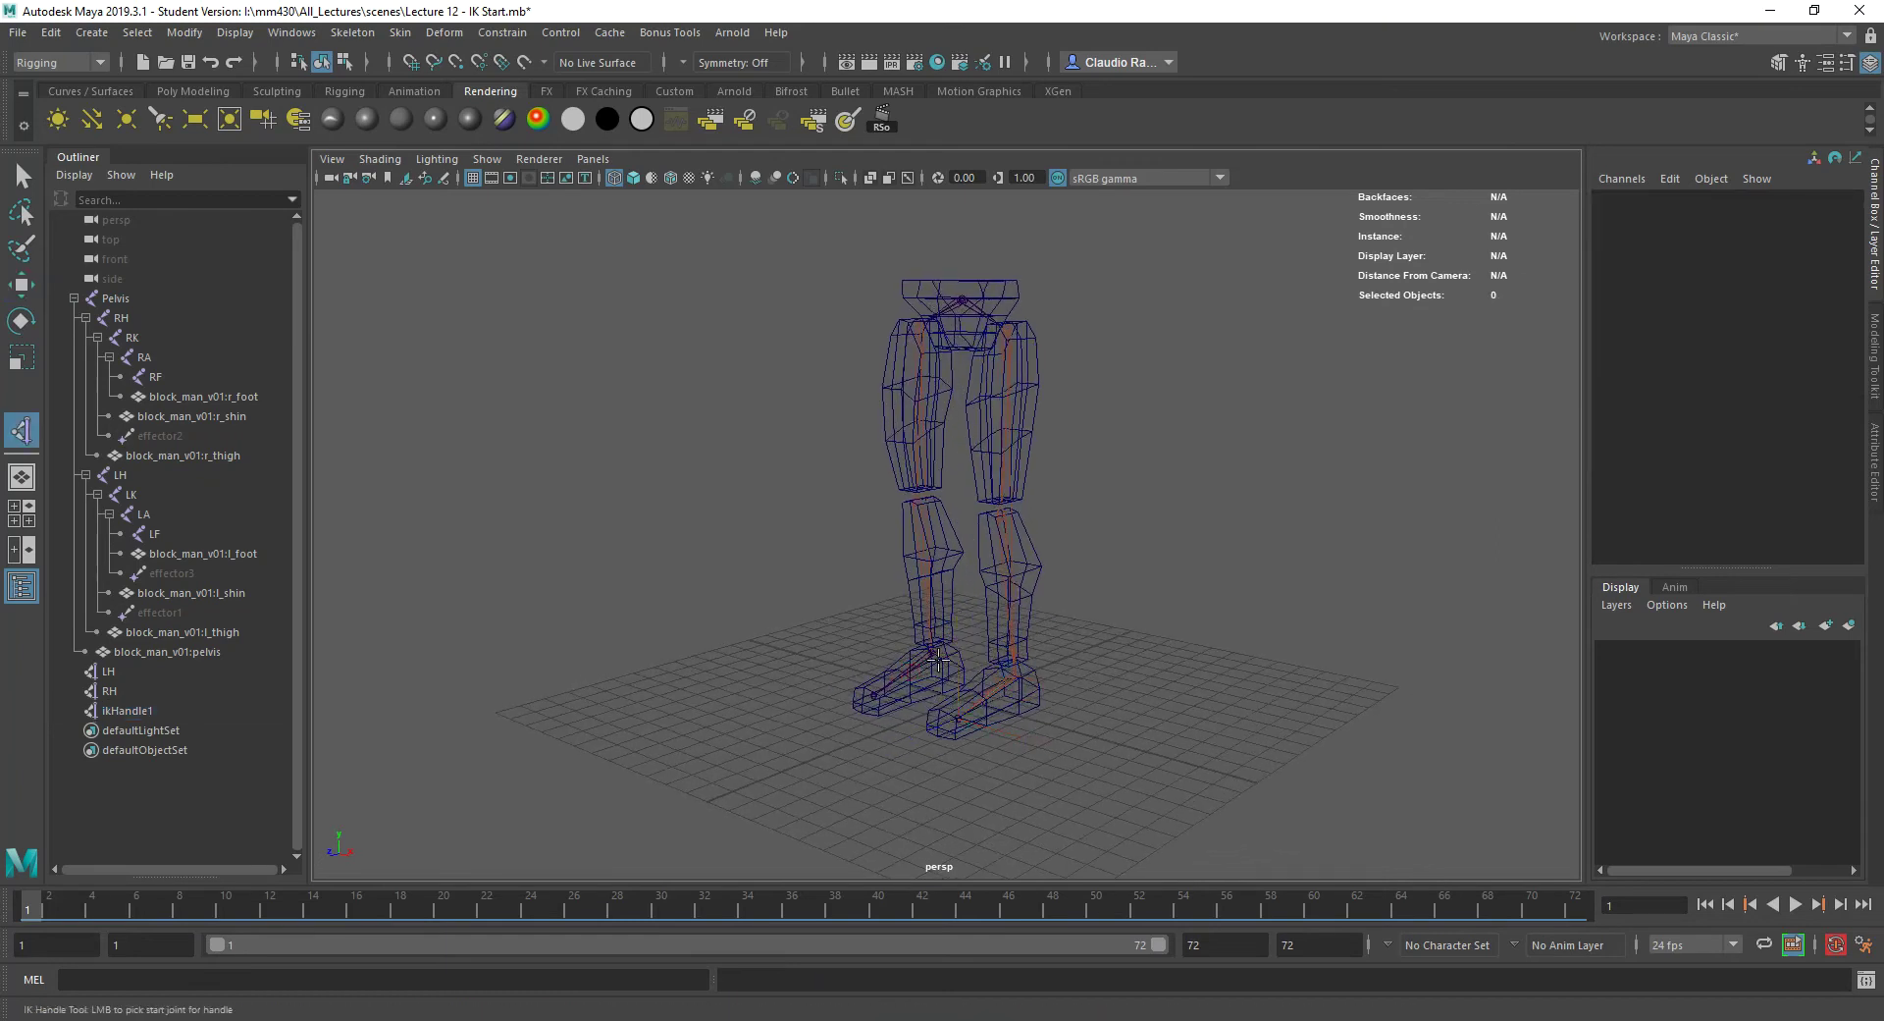
pyautogui.click(934, 650)
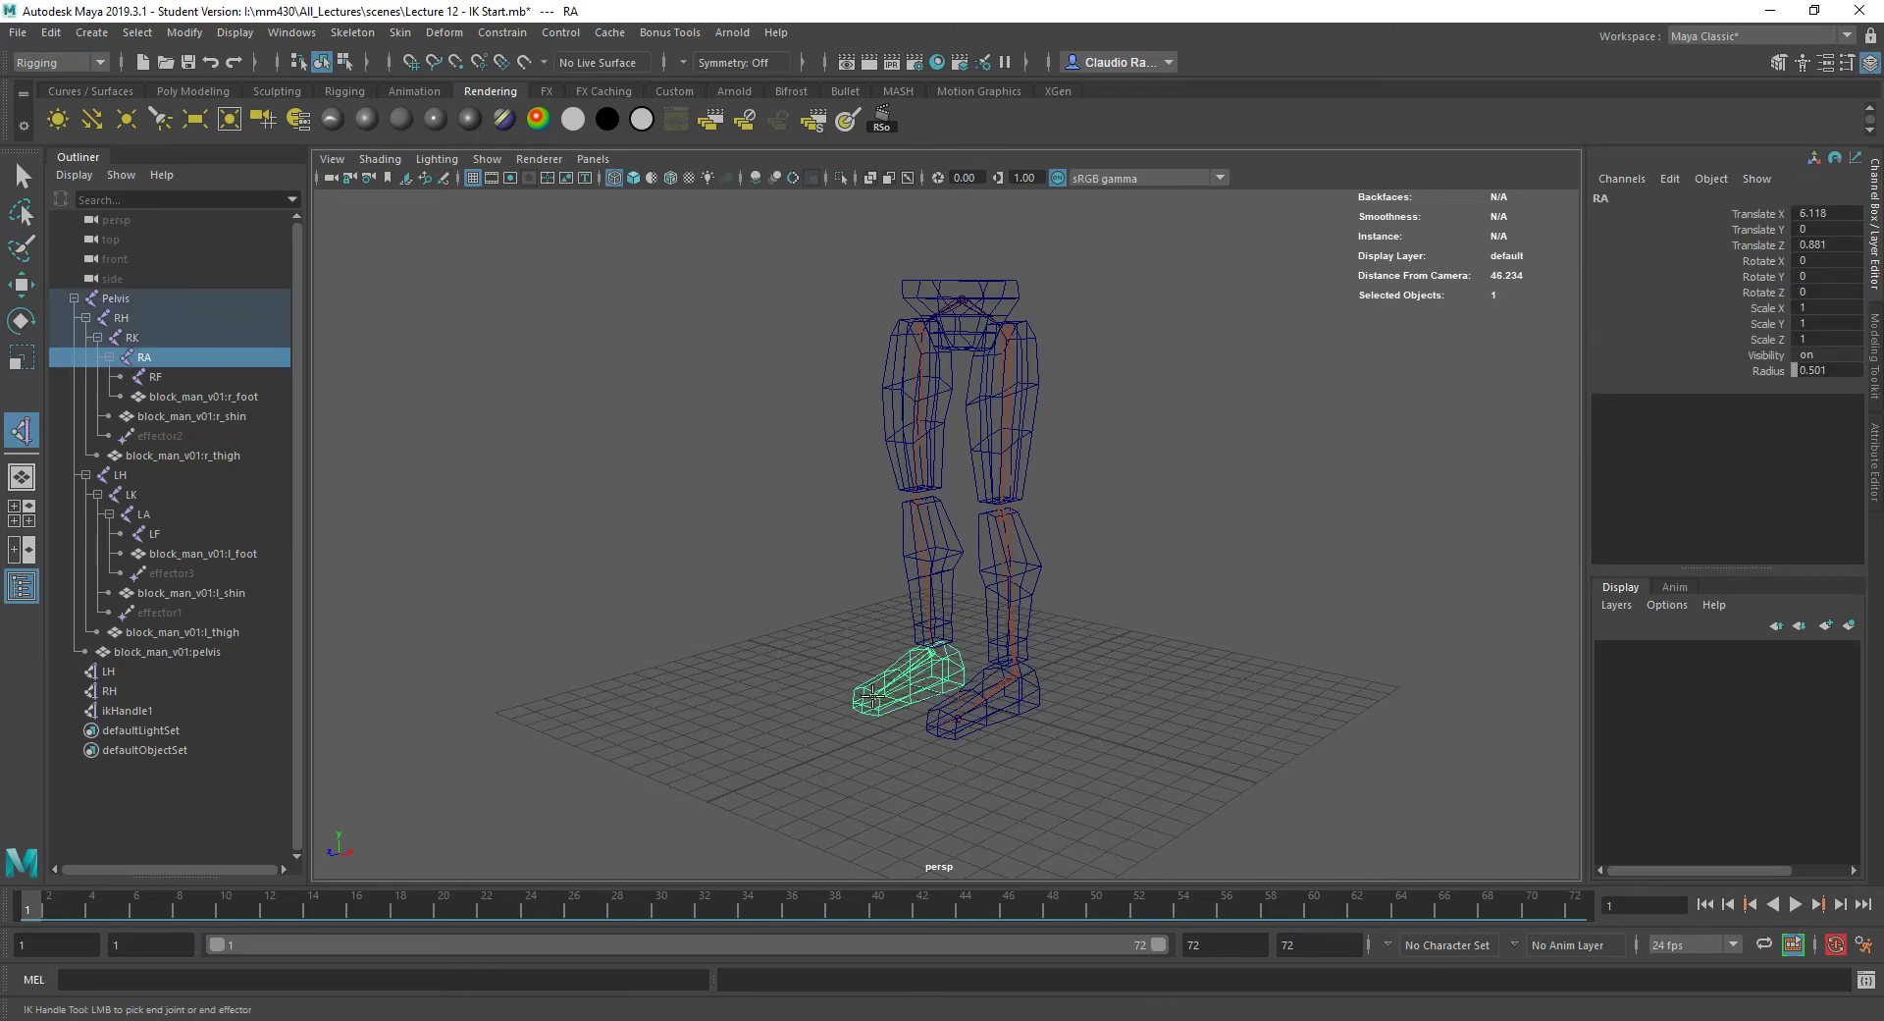
pyautogui.click(873, 697)
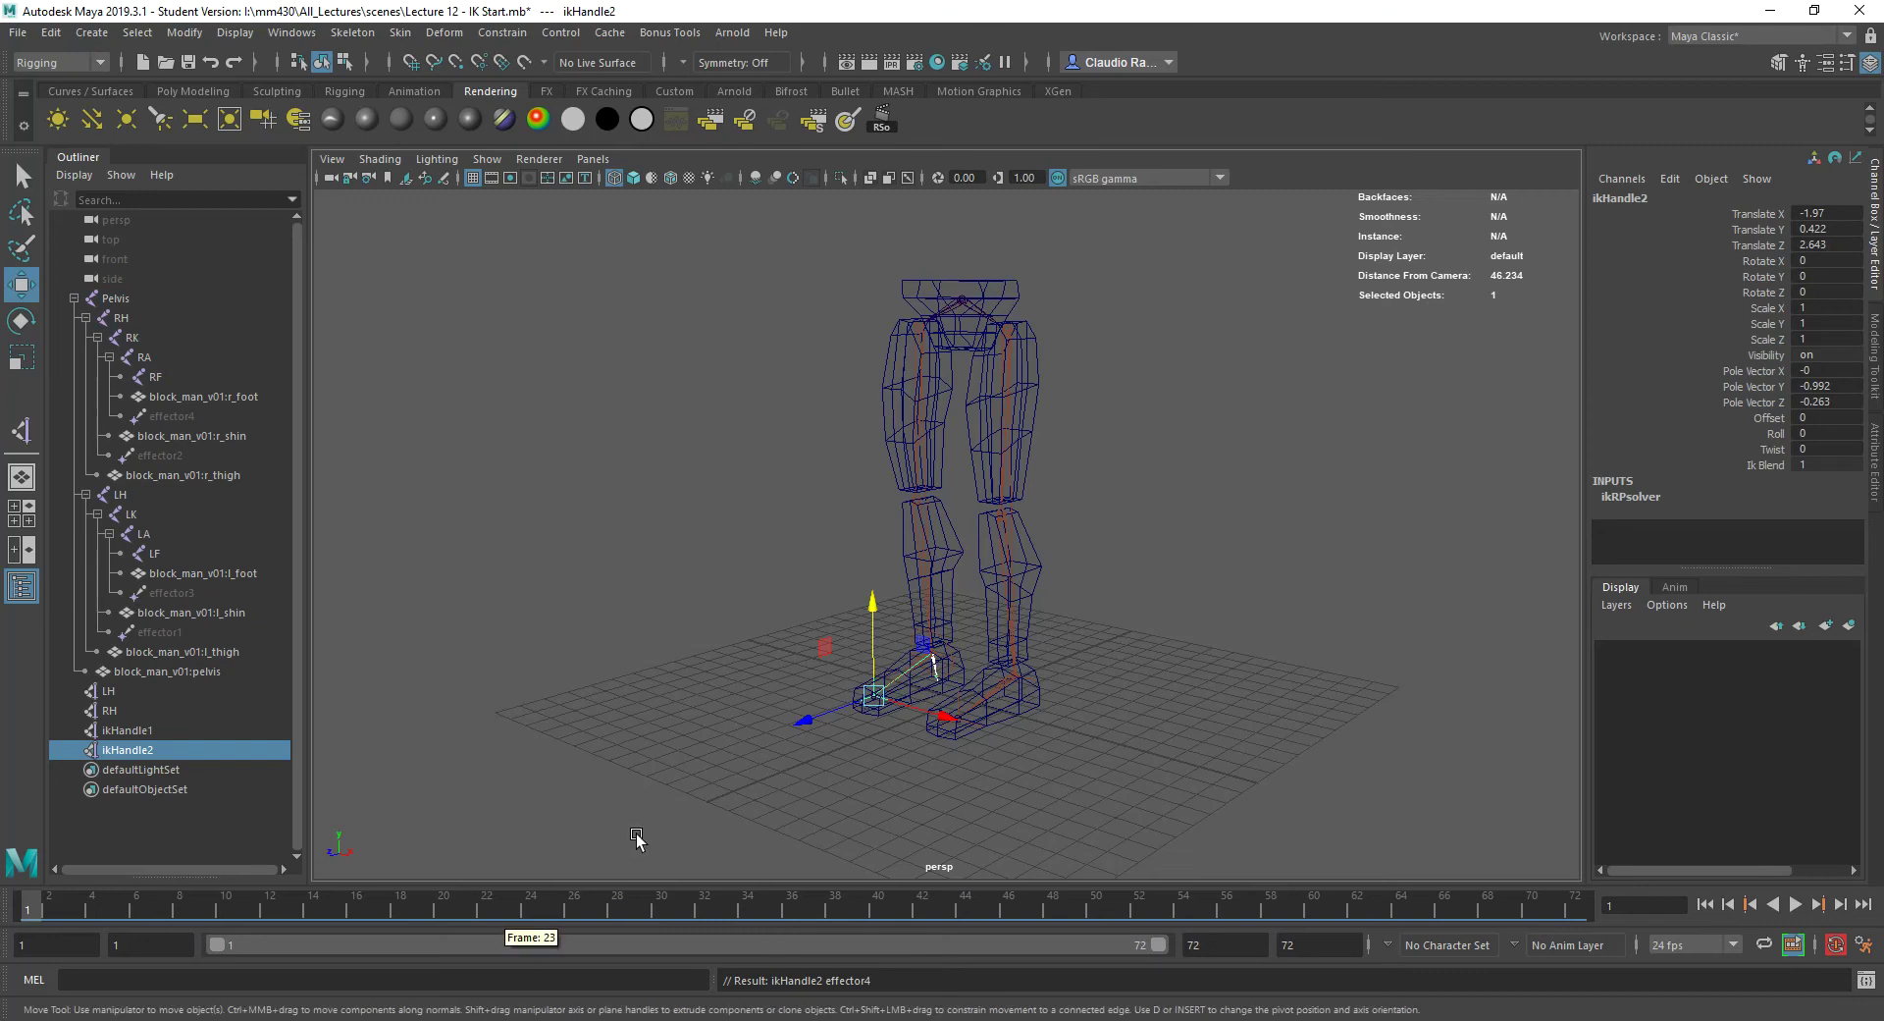
# - Test the new foot IK handles by lowering the Pelvis joint, and undo the move
pyautogui.click(966, 291)
pyautogui.moveTo(967, 259); pyautogui.dragTo(967, 342)
pyautogui.hotkey('ctrl', 'z')
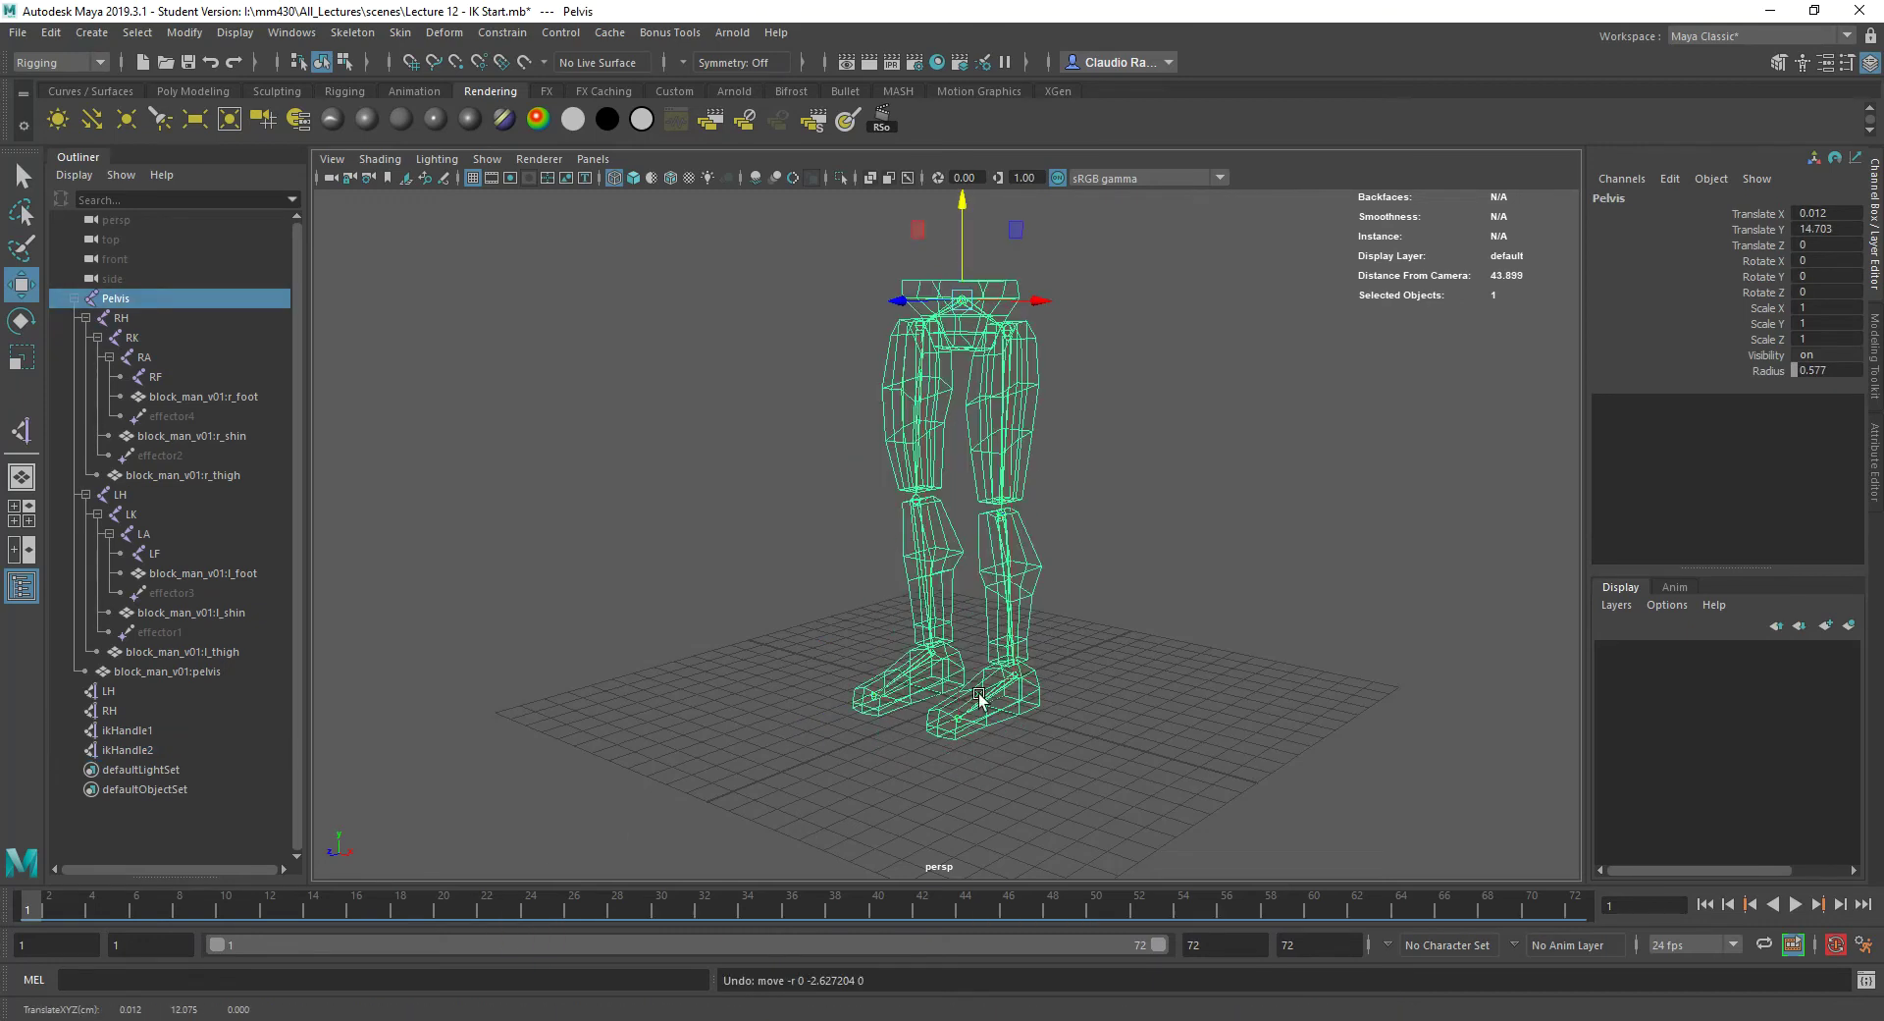
# - Select ikHandle1 and ikHandle2 together and key their translation at frame 1
pyautogui.click(120, 733)
pyautogui.keyDown('shift'); pyautogui.click(124, 752); pyautogui.keyUp('shift')
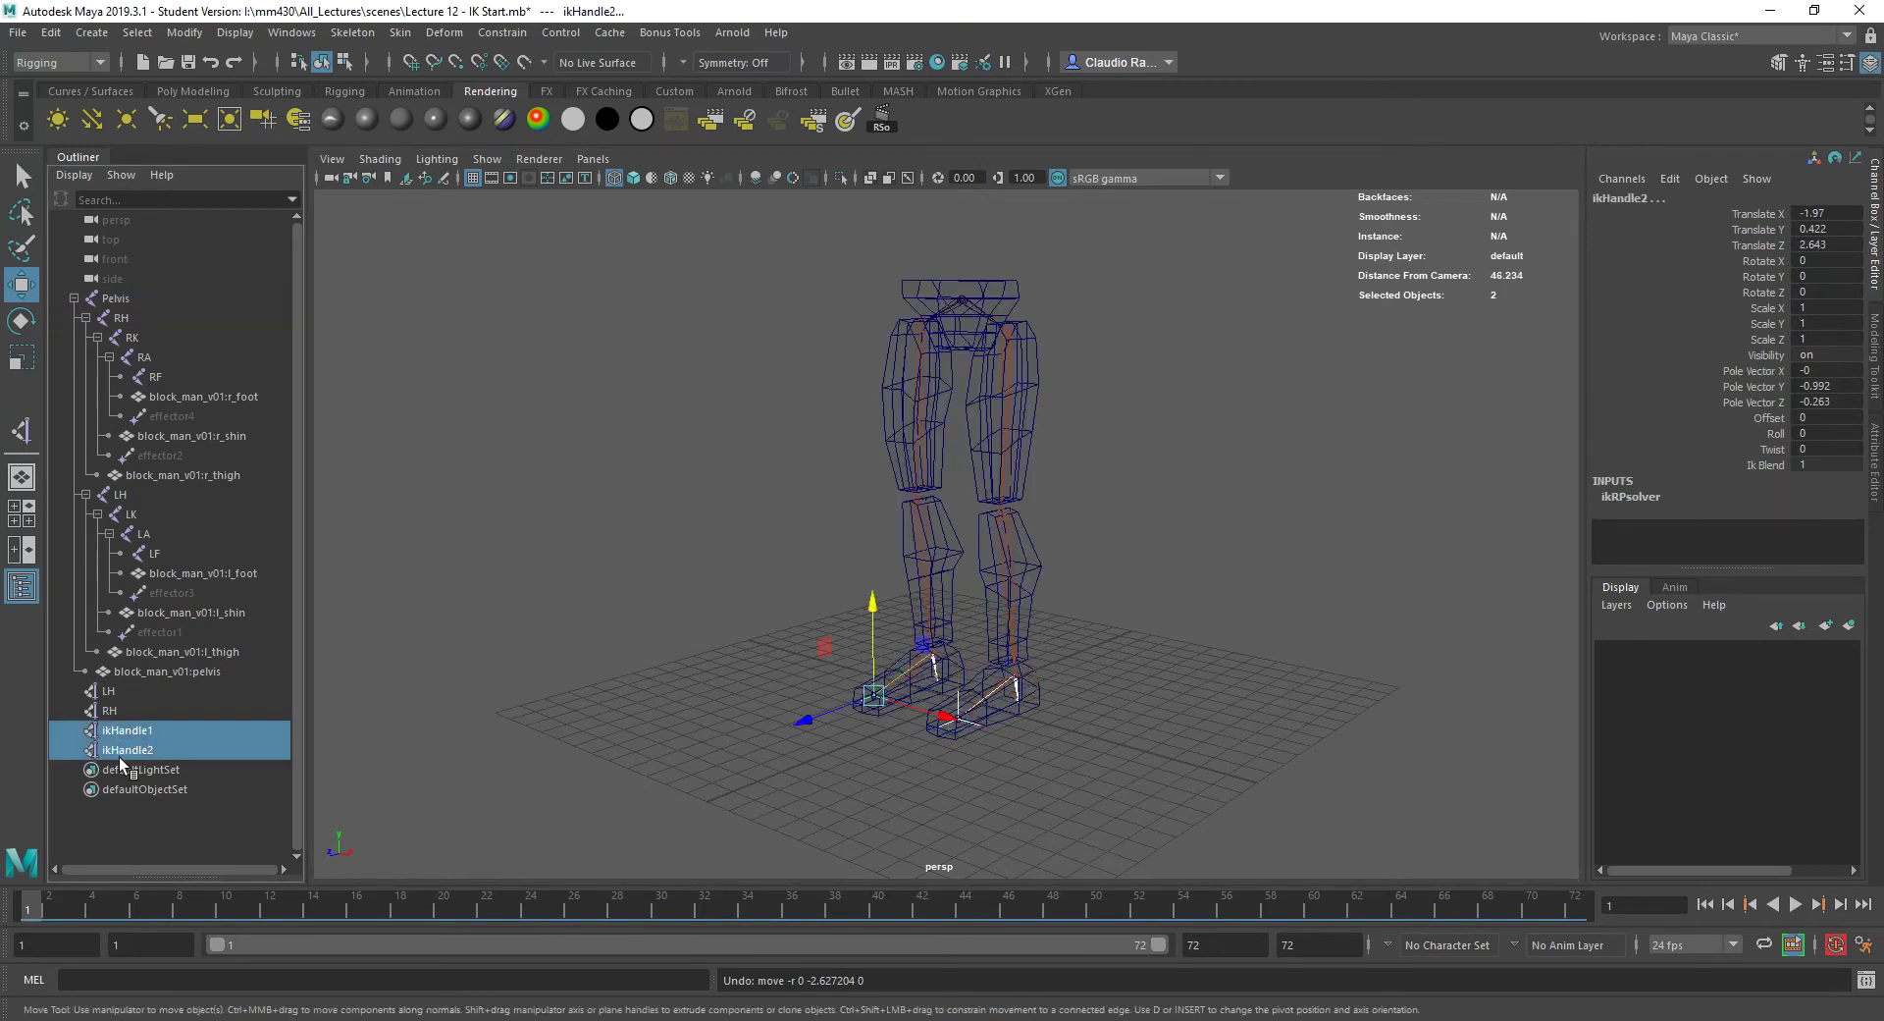
pyautogui.hotkey('shift', 'w')
# - Test the keyed foot IK by raising and lowering the Pelvis joint, and undo the moves
pyautogui.click(961, 297)
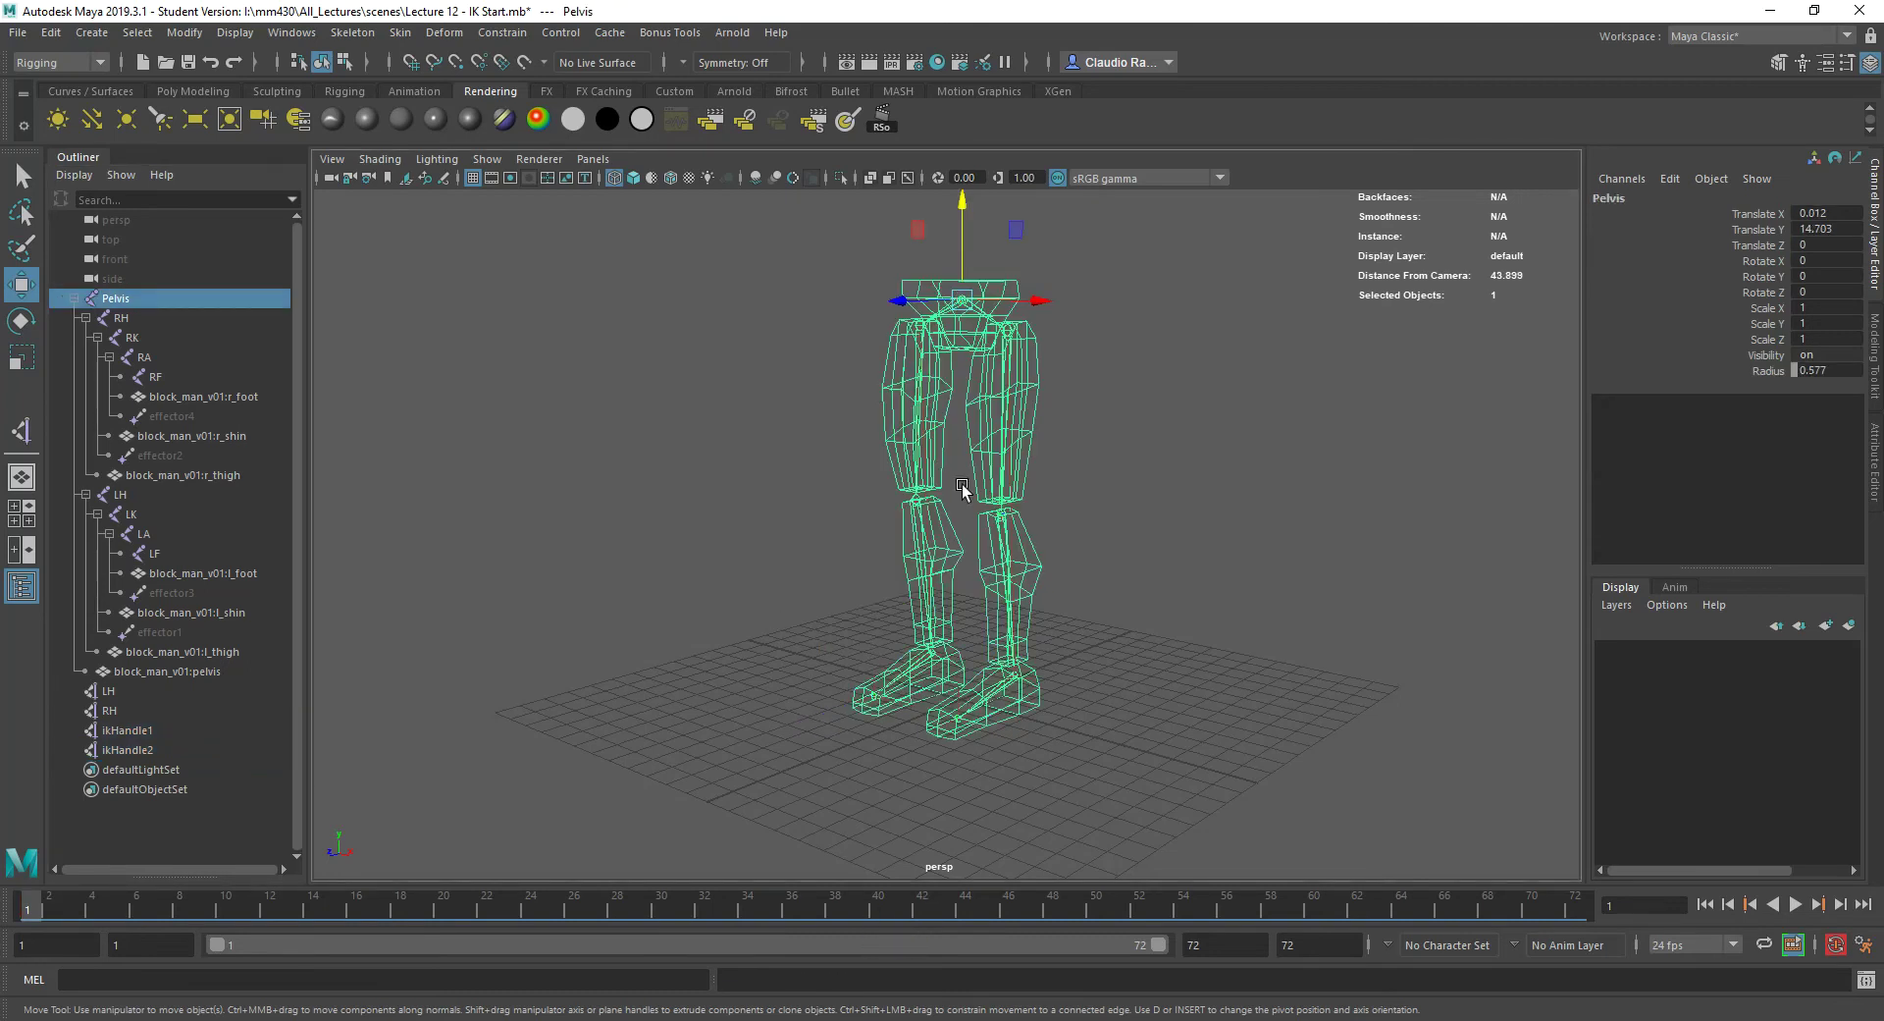
pyautogui.moveTo(965, 238); pyautogui.dragTo(991, 267)
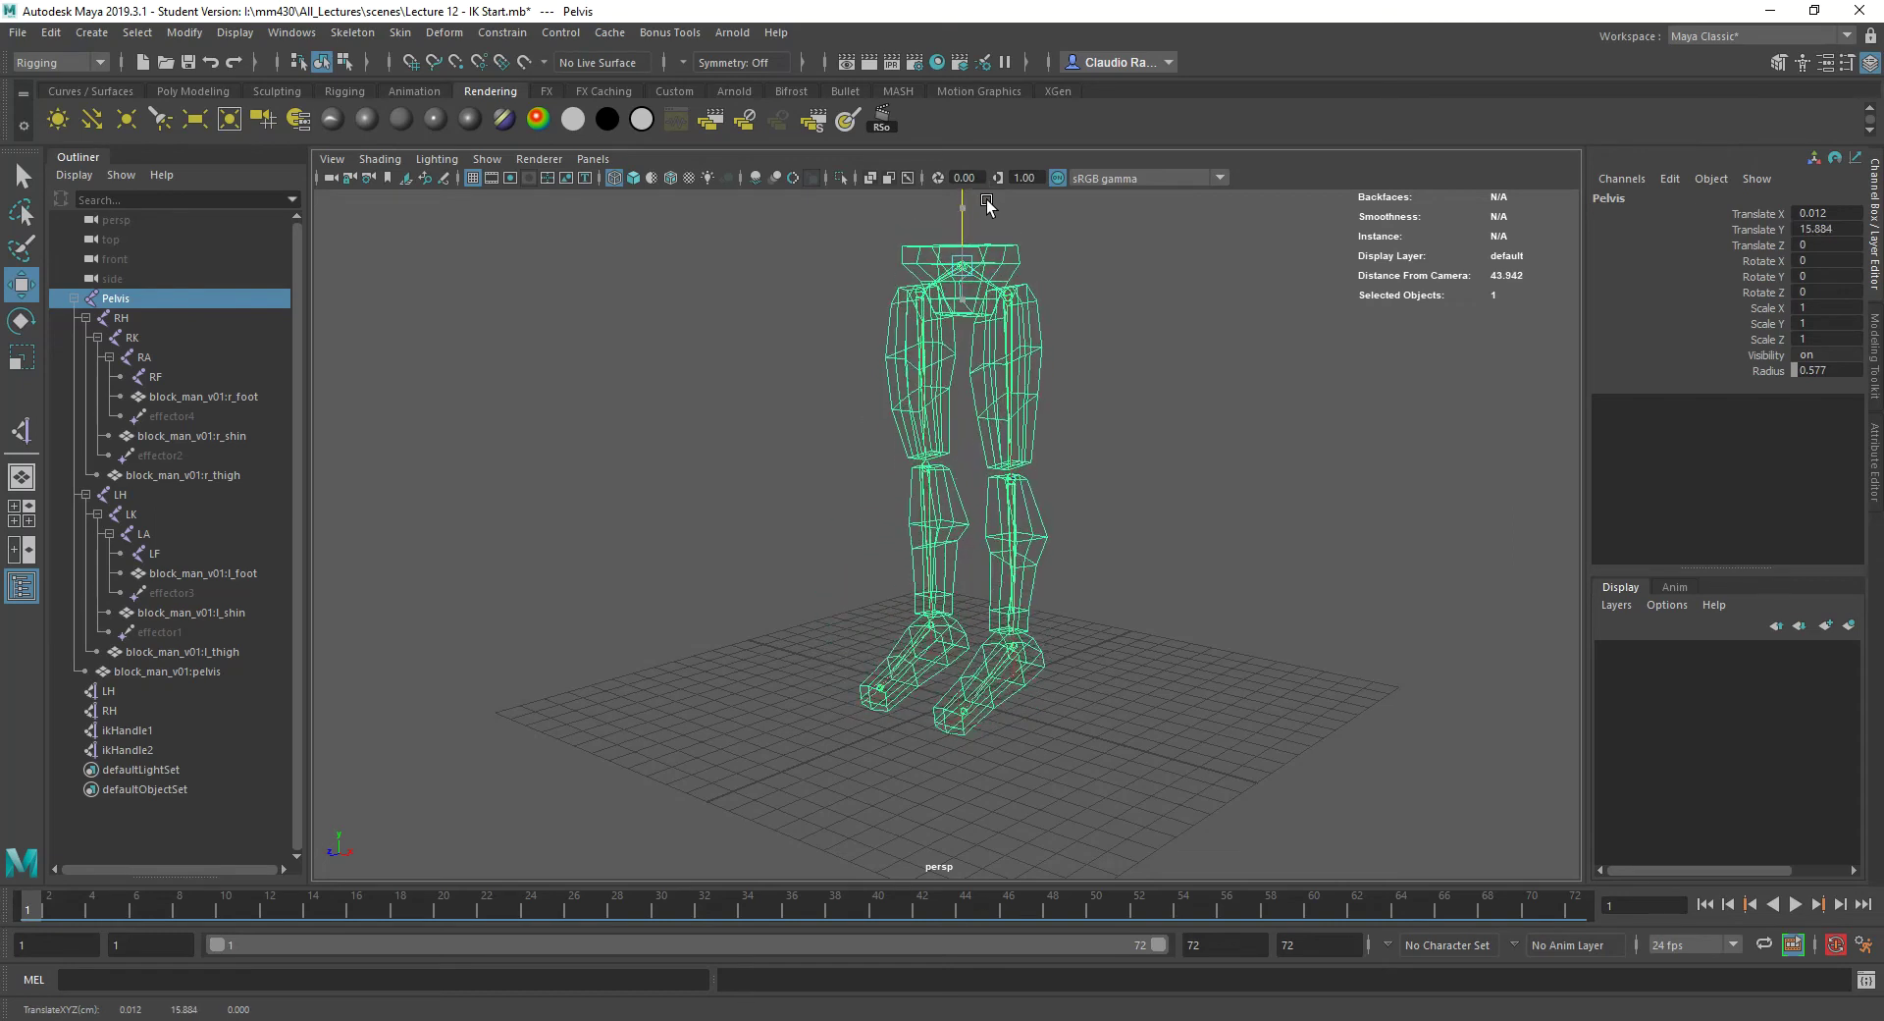
pyautogui.moveTo(991, 196); pyautogui.dragTo(995, 273)
pyautogui.hotkey('ctrl', 'z')
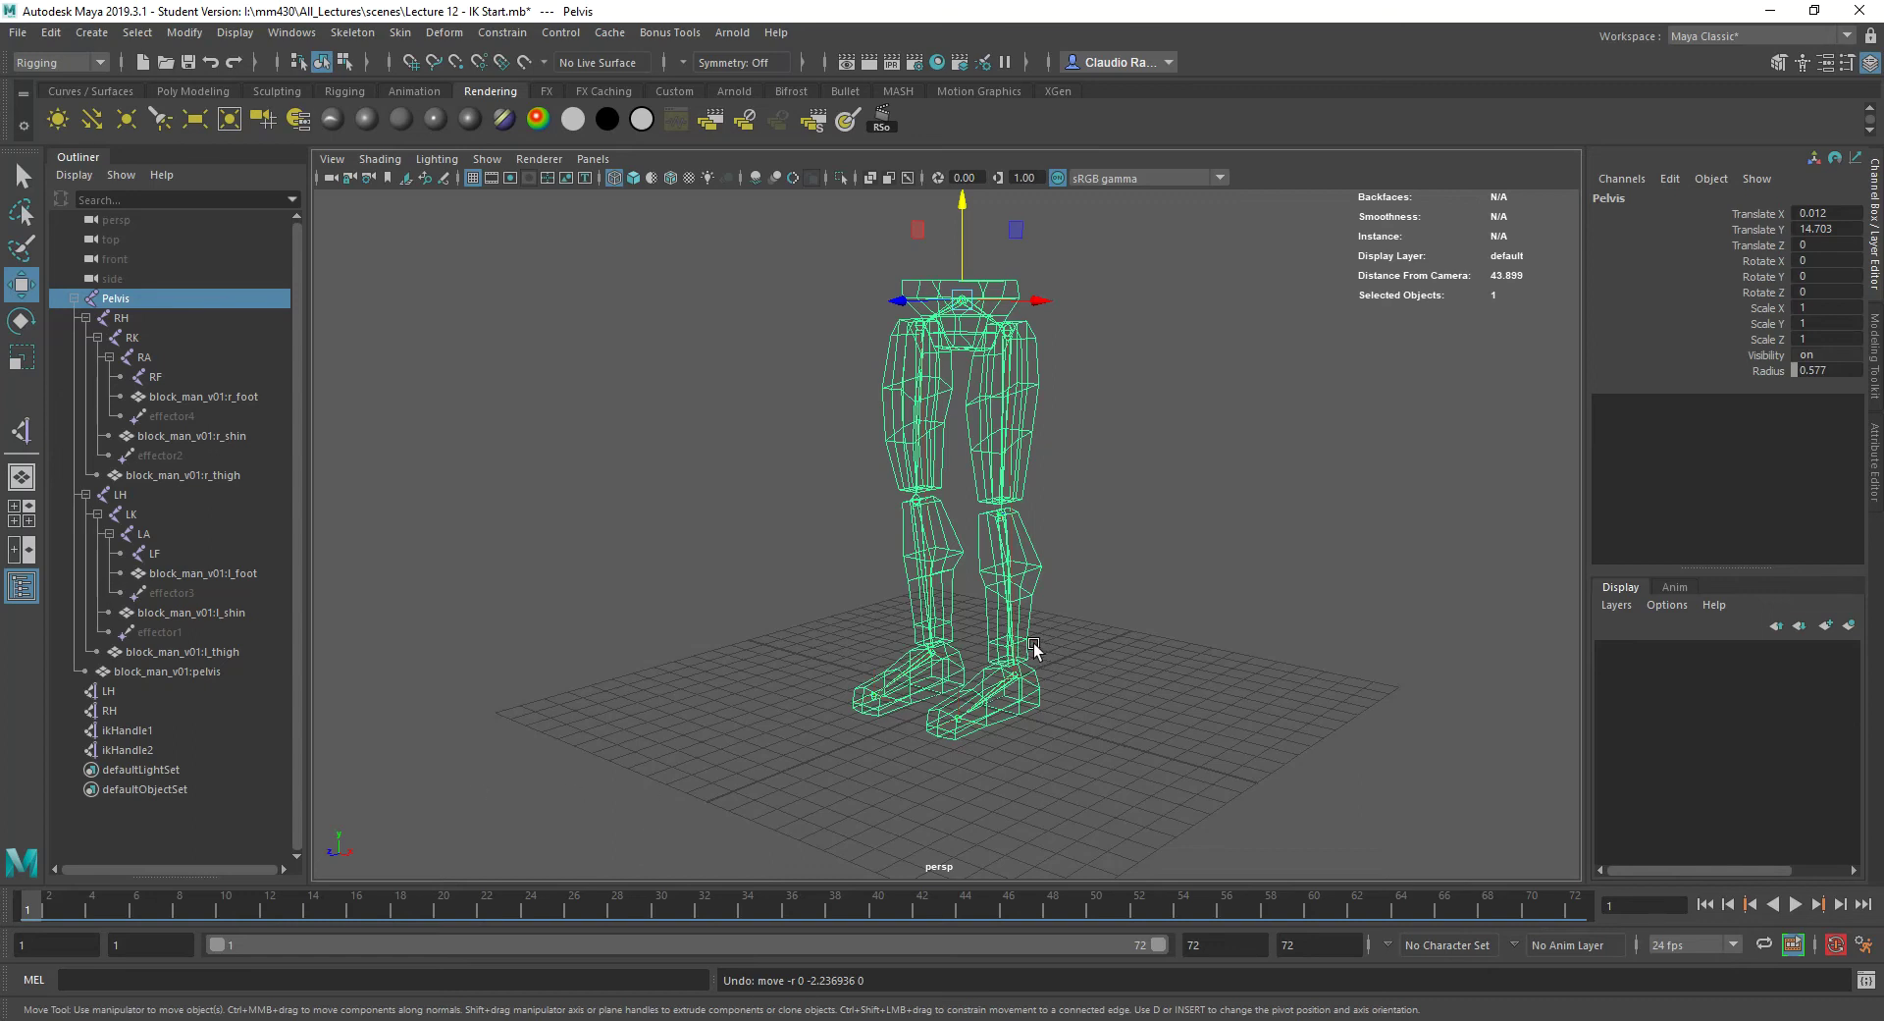
# - In the full side view, select the Pelvis and all four IK handles and key their translation at frame 1
pyautogui.press('space')
pyautogui.press('space')
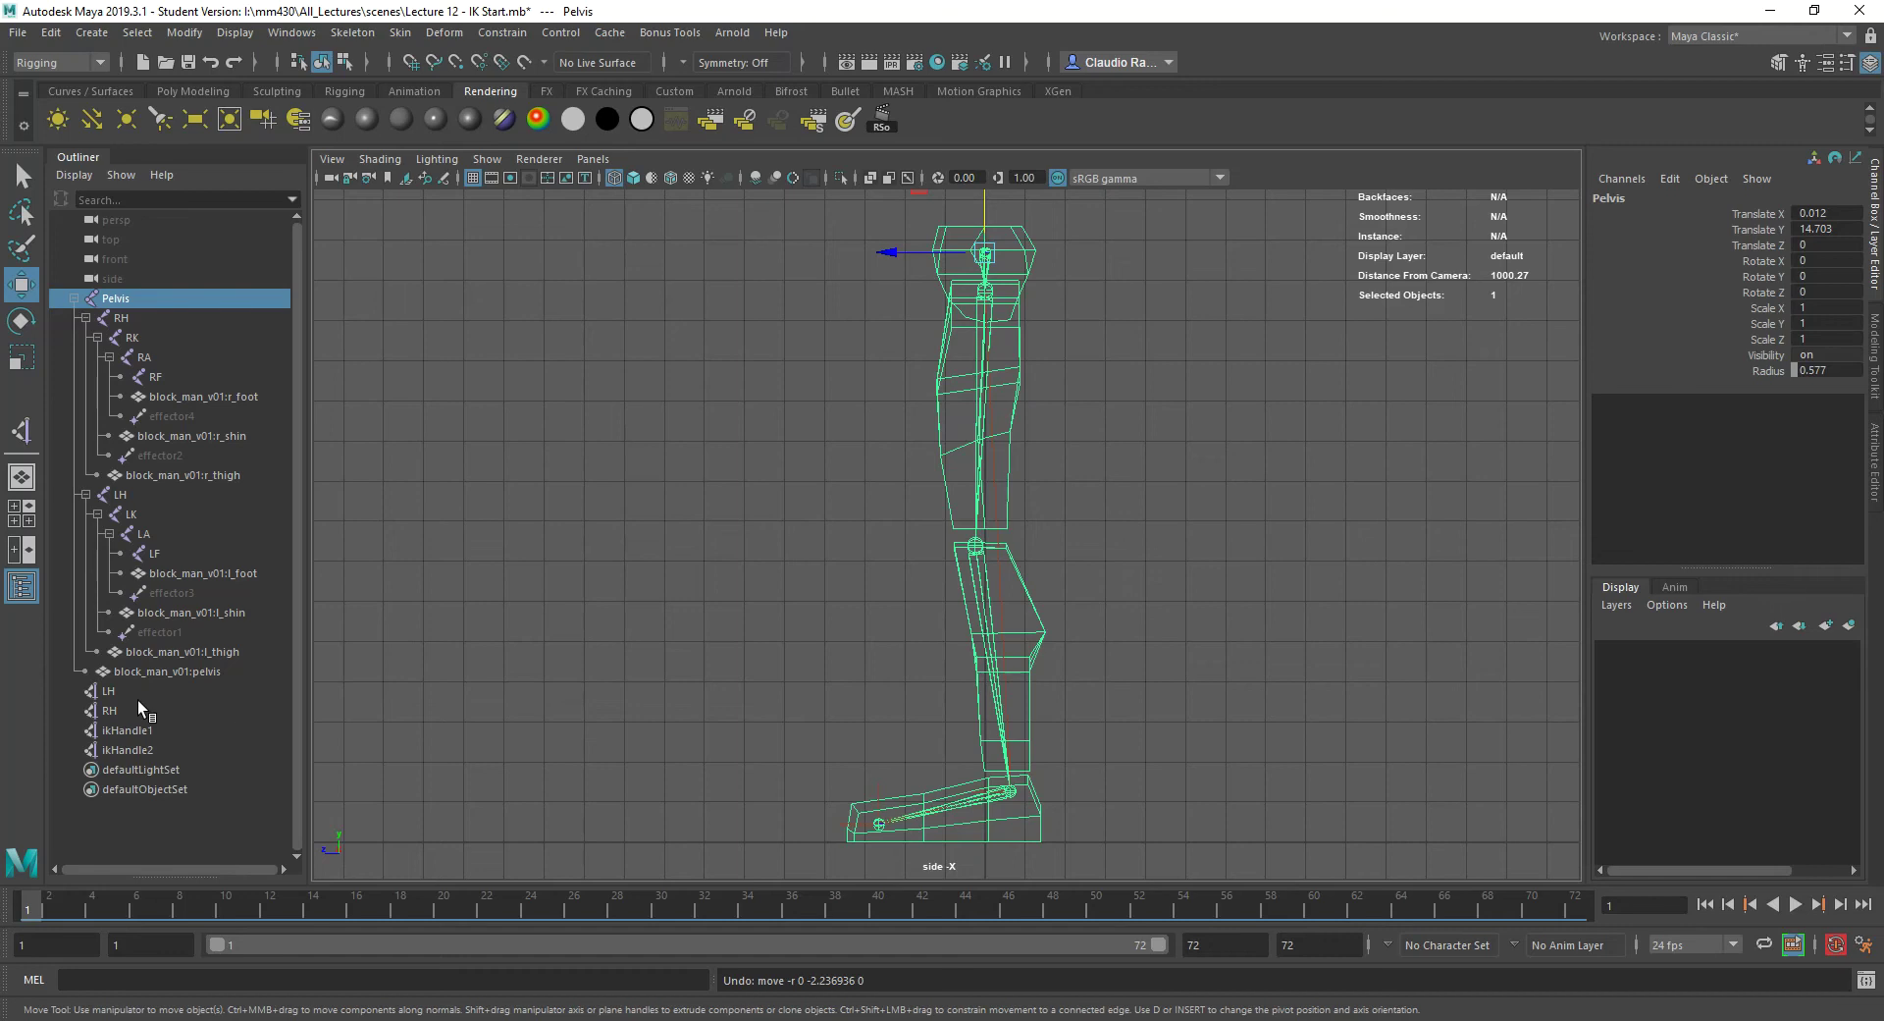
pyautogui.click(157, 293)
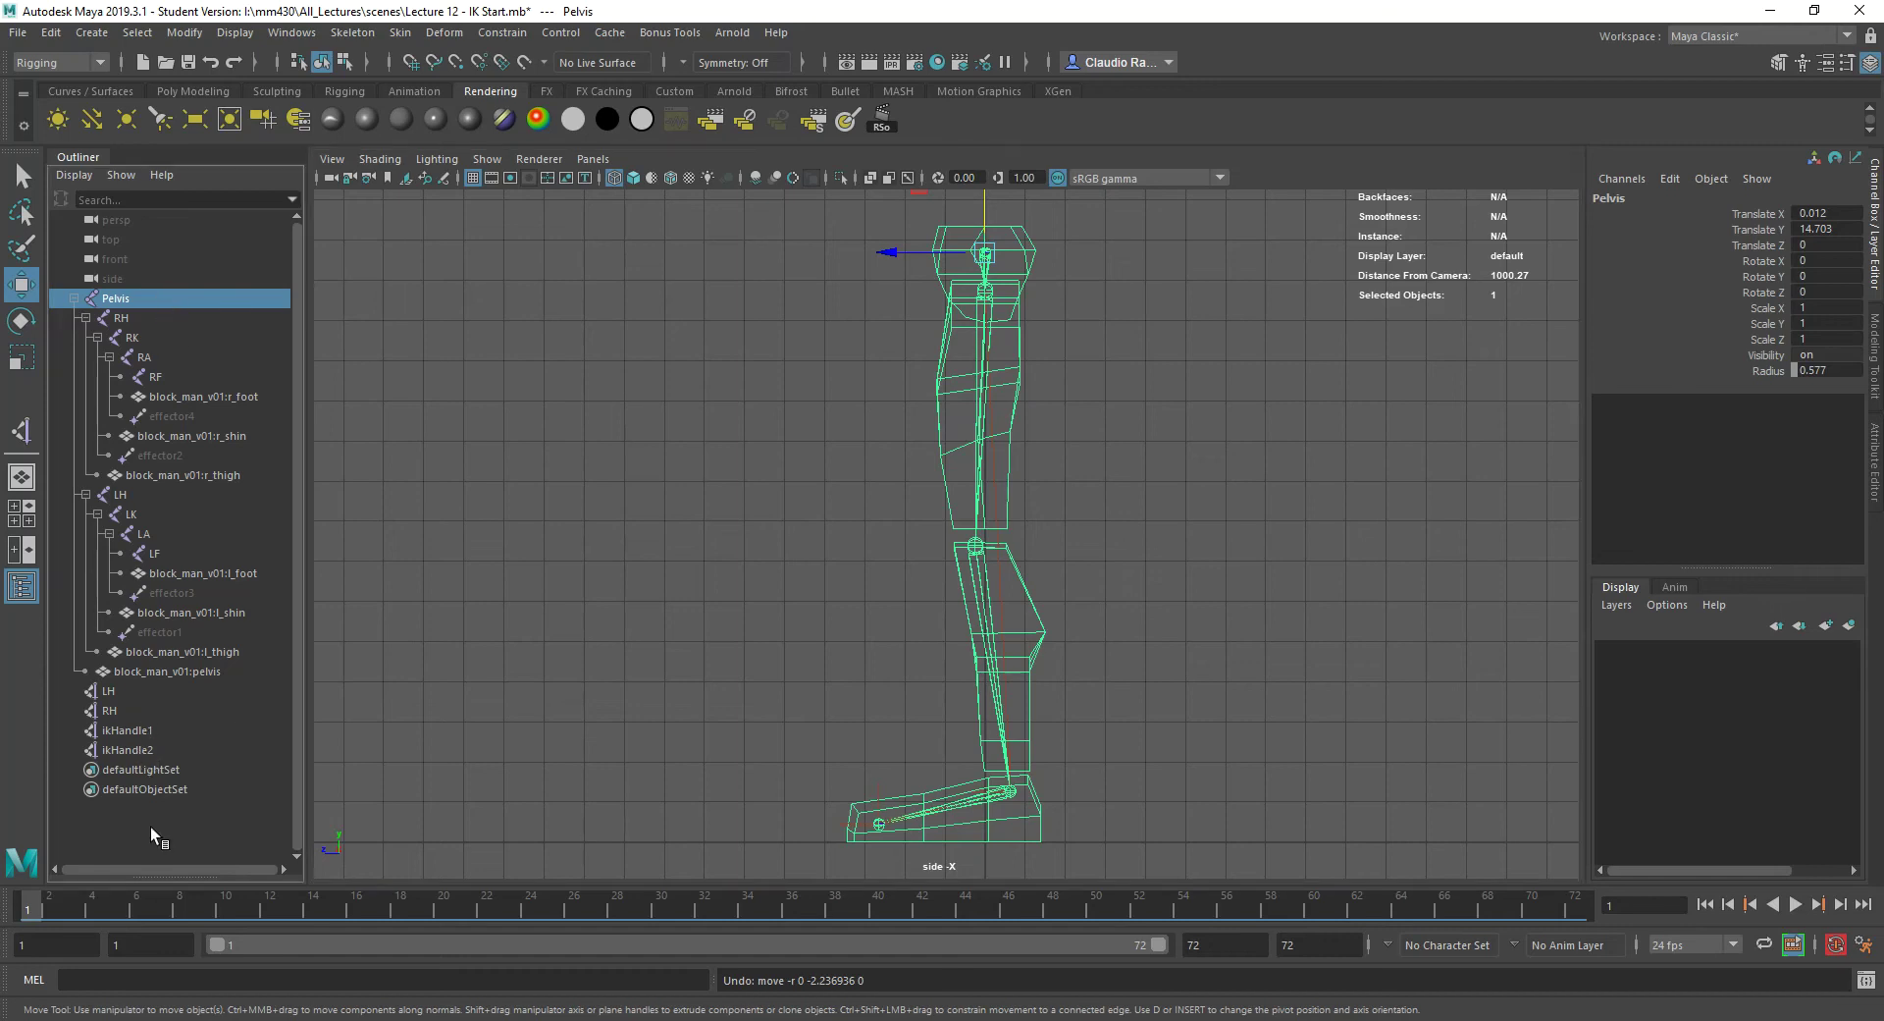
pyautogui.keyDown('ctrl'); pyautogui.moveTo(115, 690); pyautogui.dragTo(122, 749); pyautogui.keyUp('ctrl')
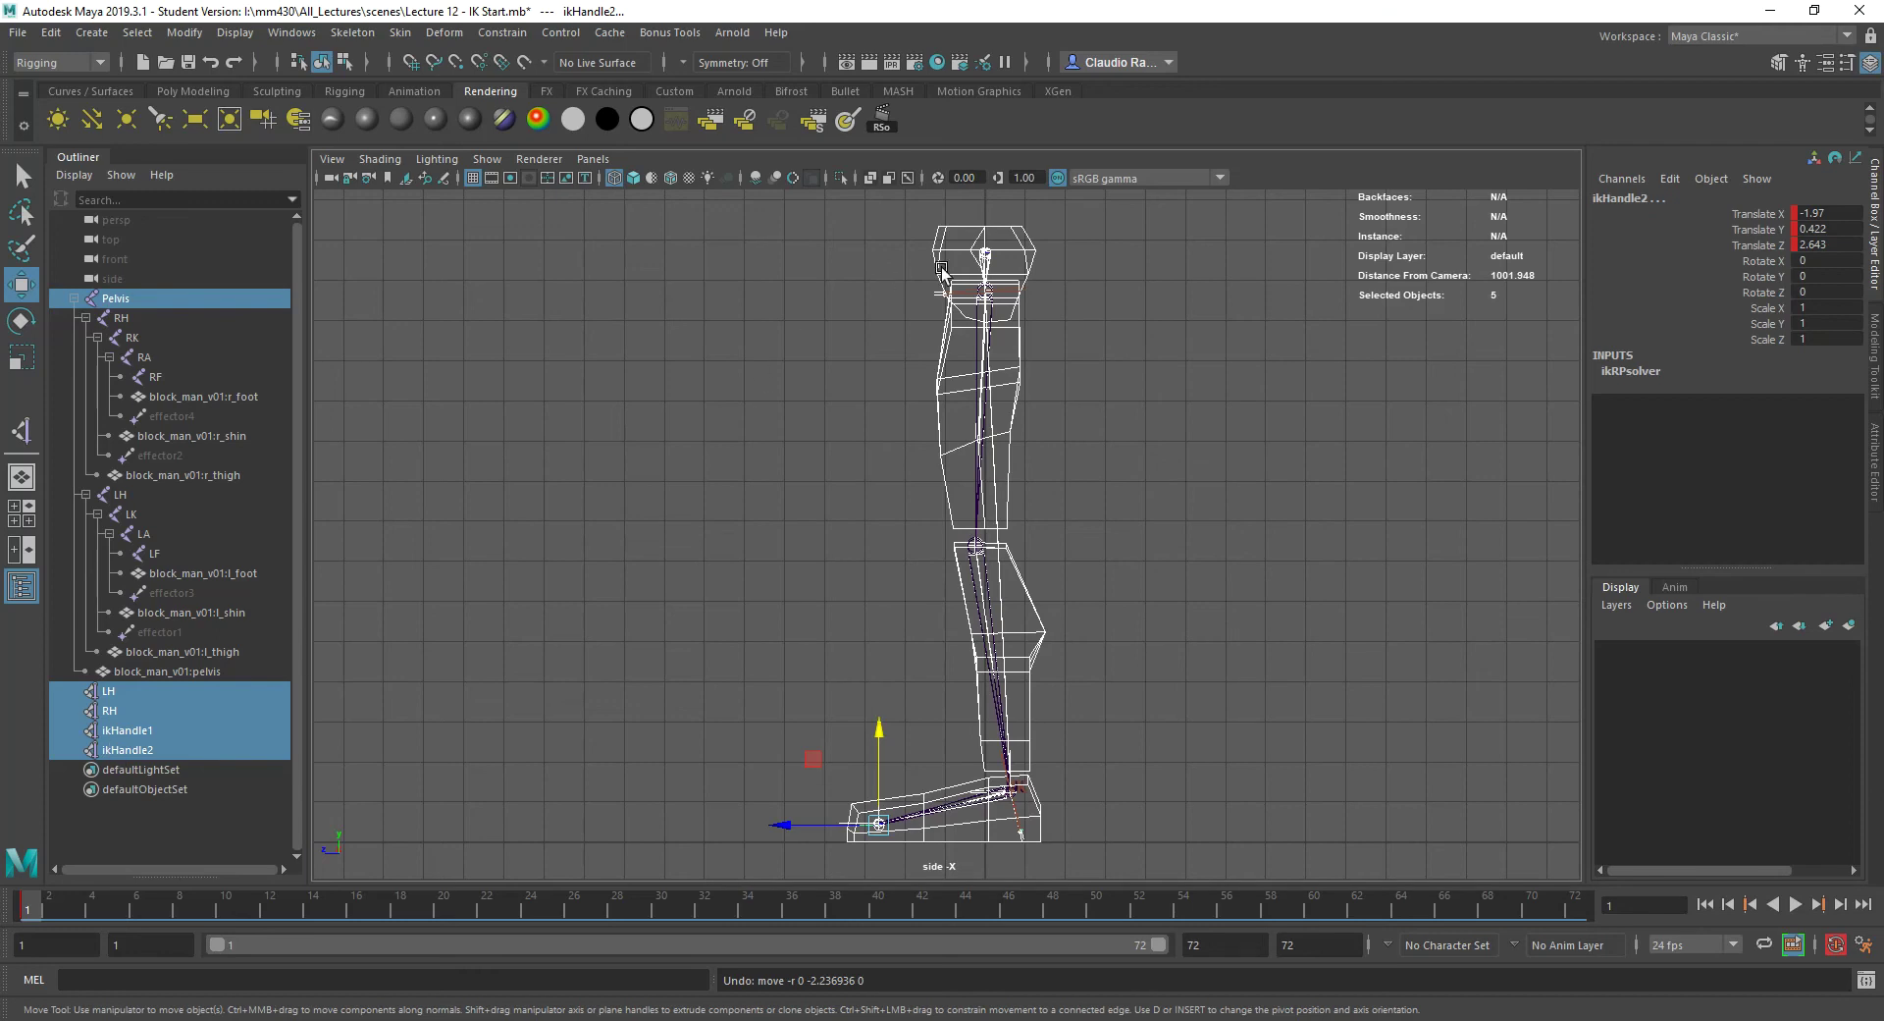
# - At frame 5, move the Pelvis joint forward to about 1.933 in Translate Z
pyautogui.moveTo(29, 911); pyautogui.dragTo(120, 910)
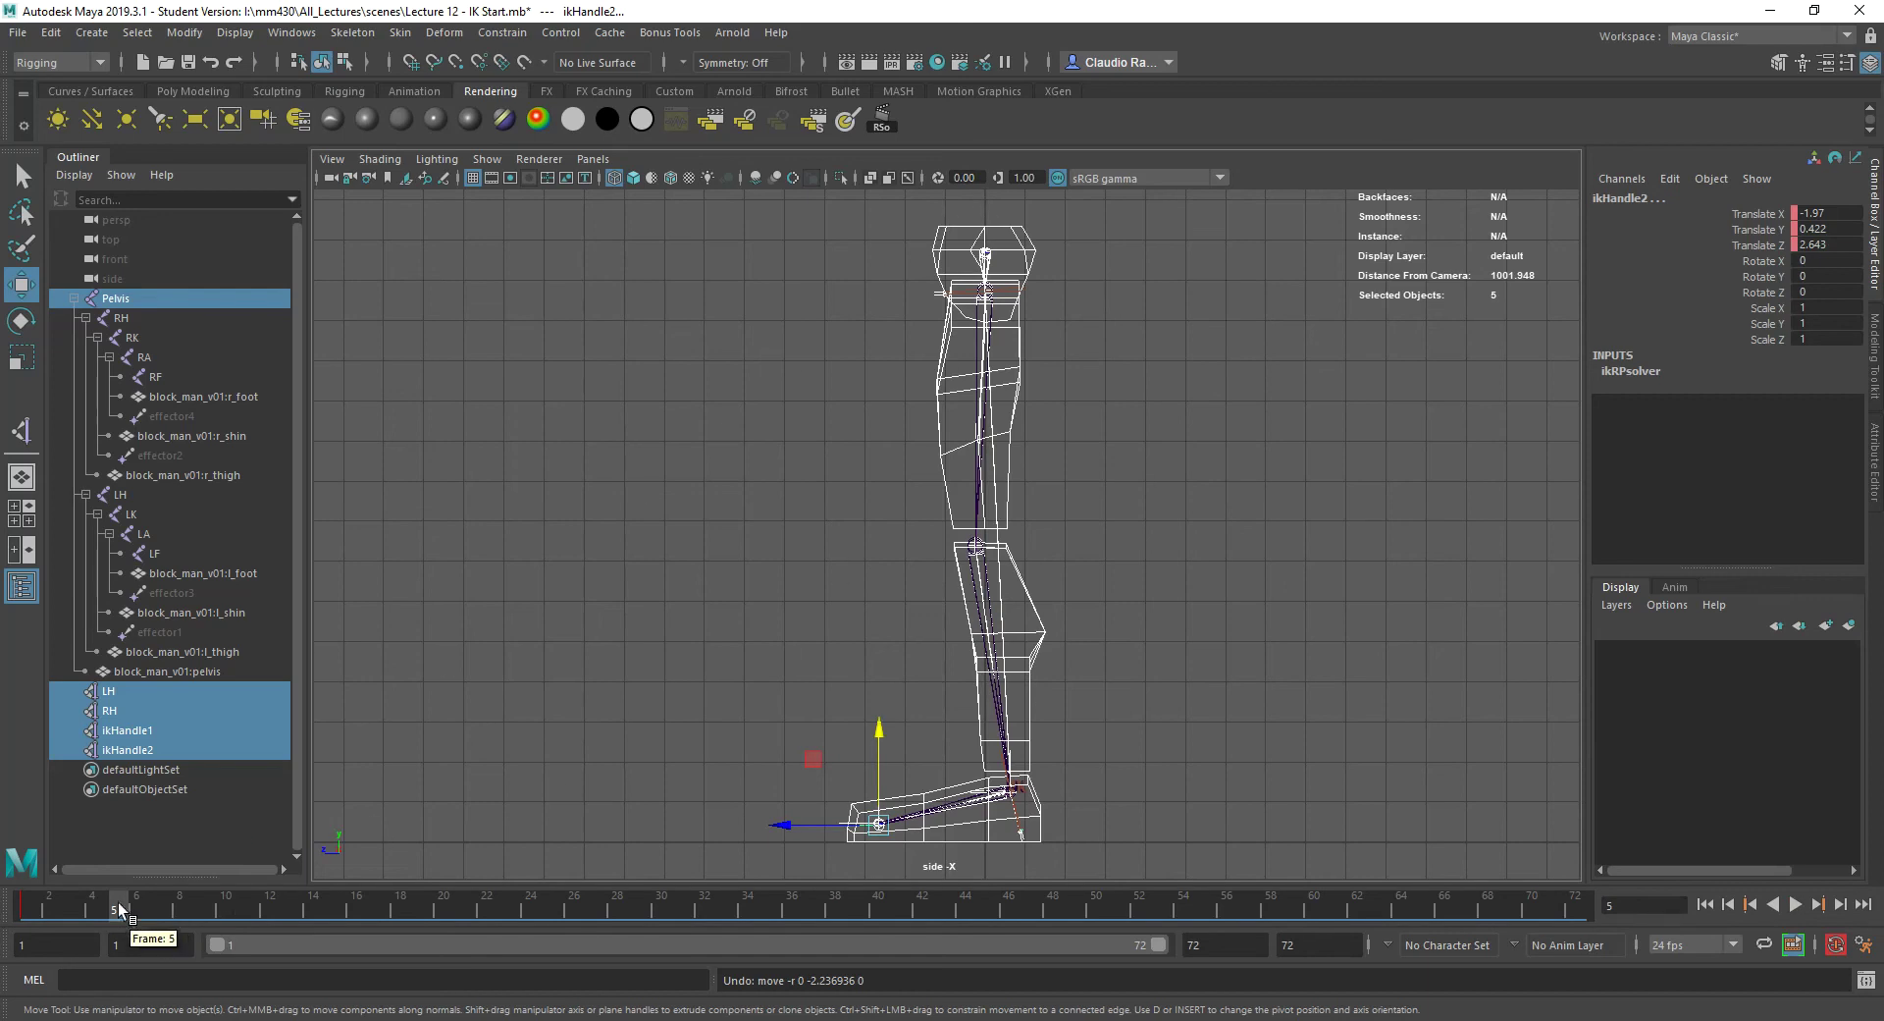
pyautogui.click(985, 255)
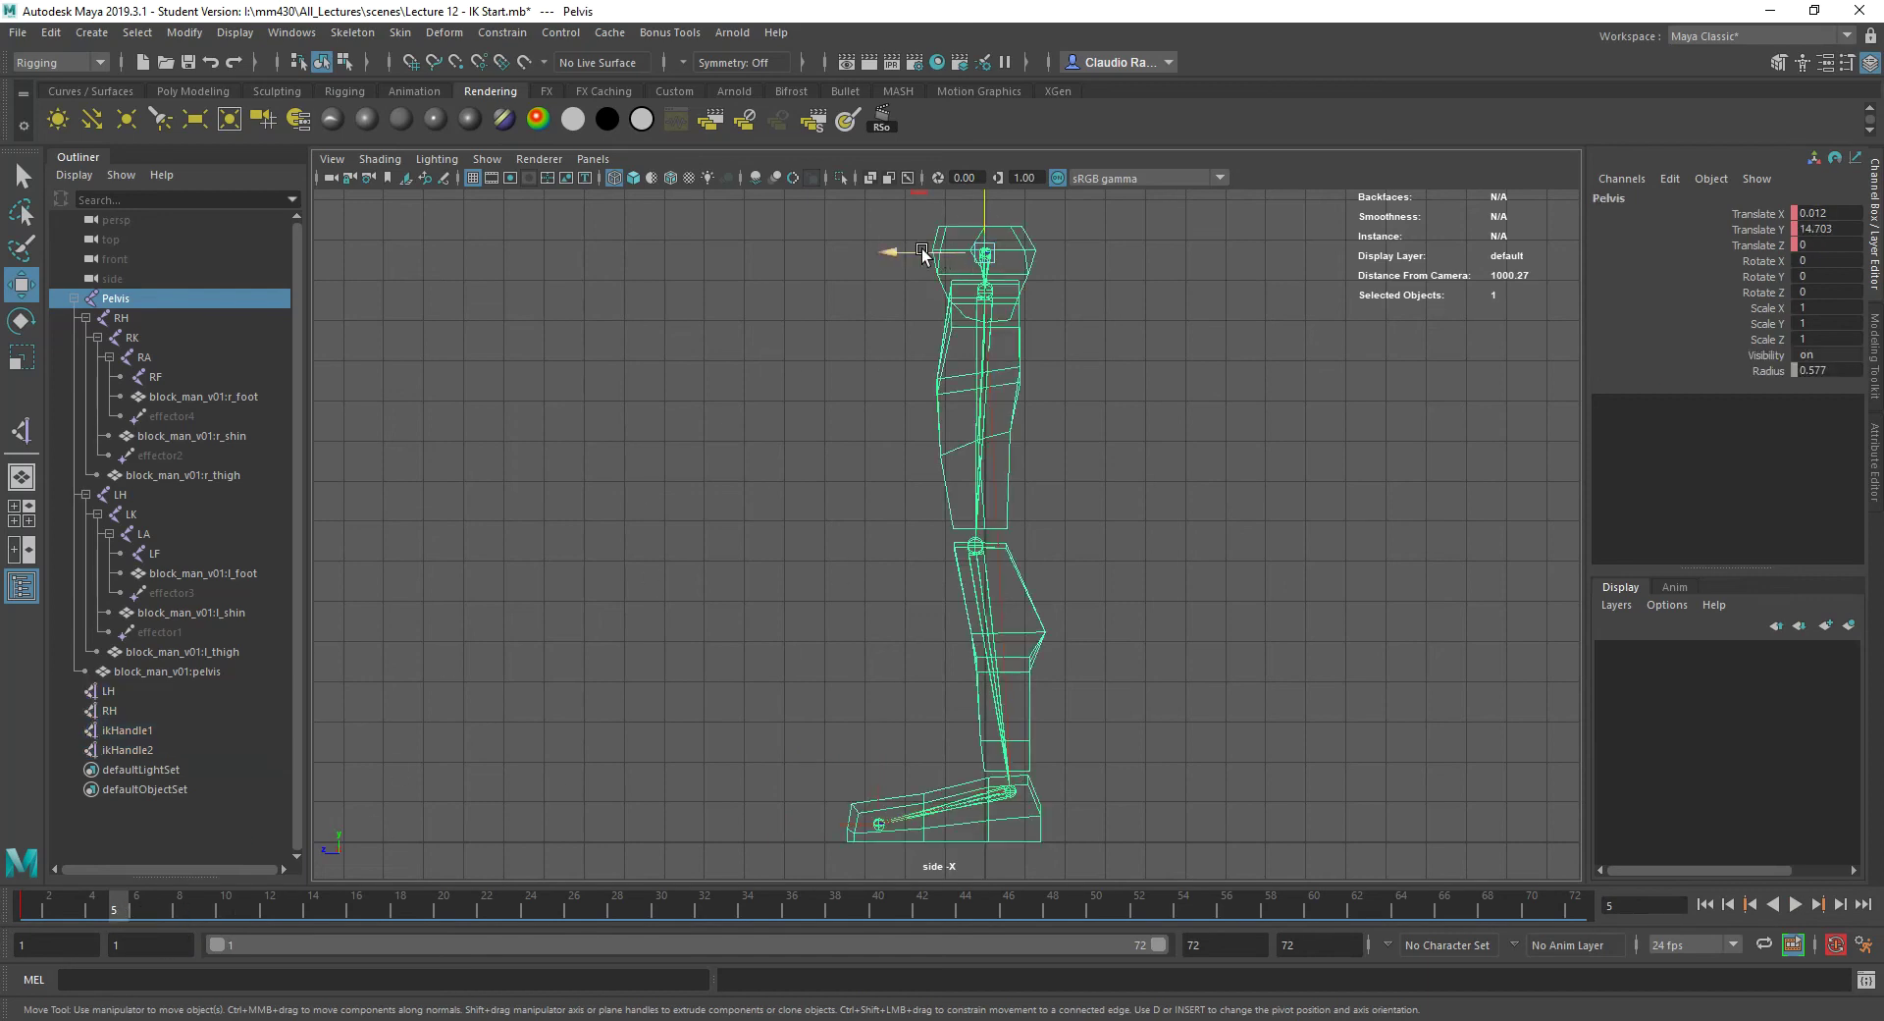
pyautogui.moveTo(903, 254); pyautogui.dragTo(827, 260)
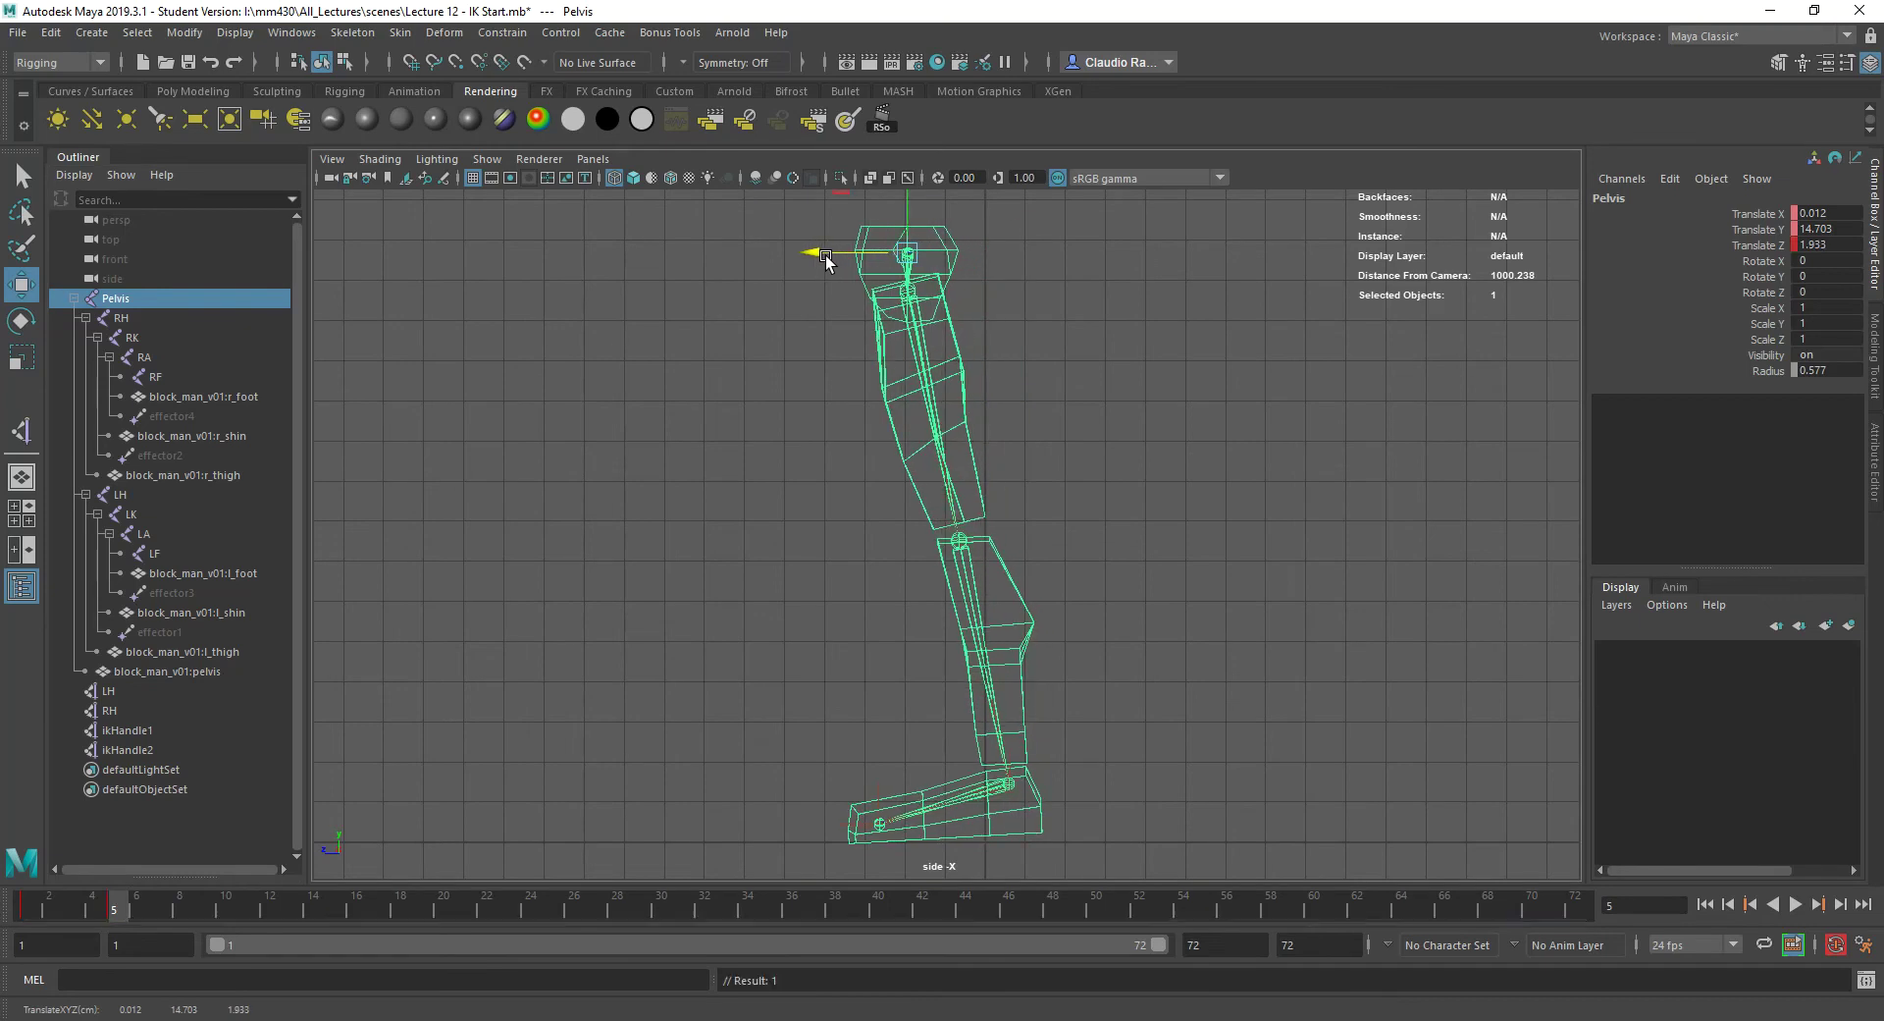
# - Try moving the RH IK handle forward on its own at frame 5, and undo the move
pyautogui.click(120, 710)
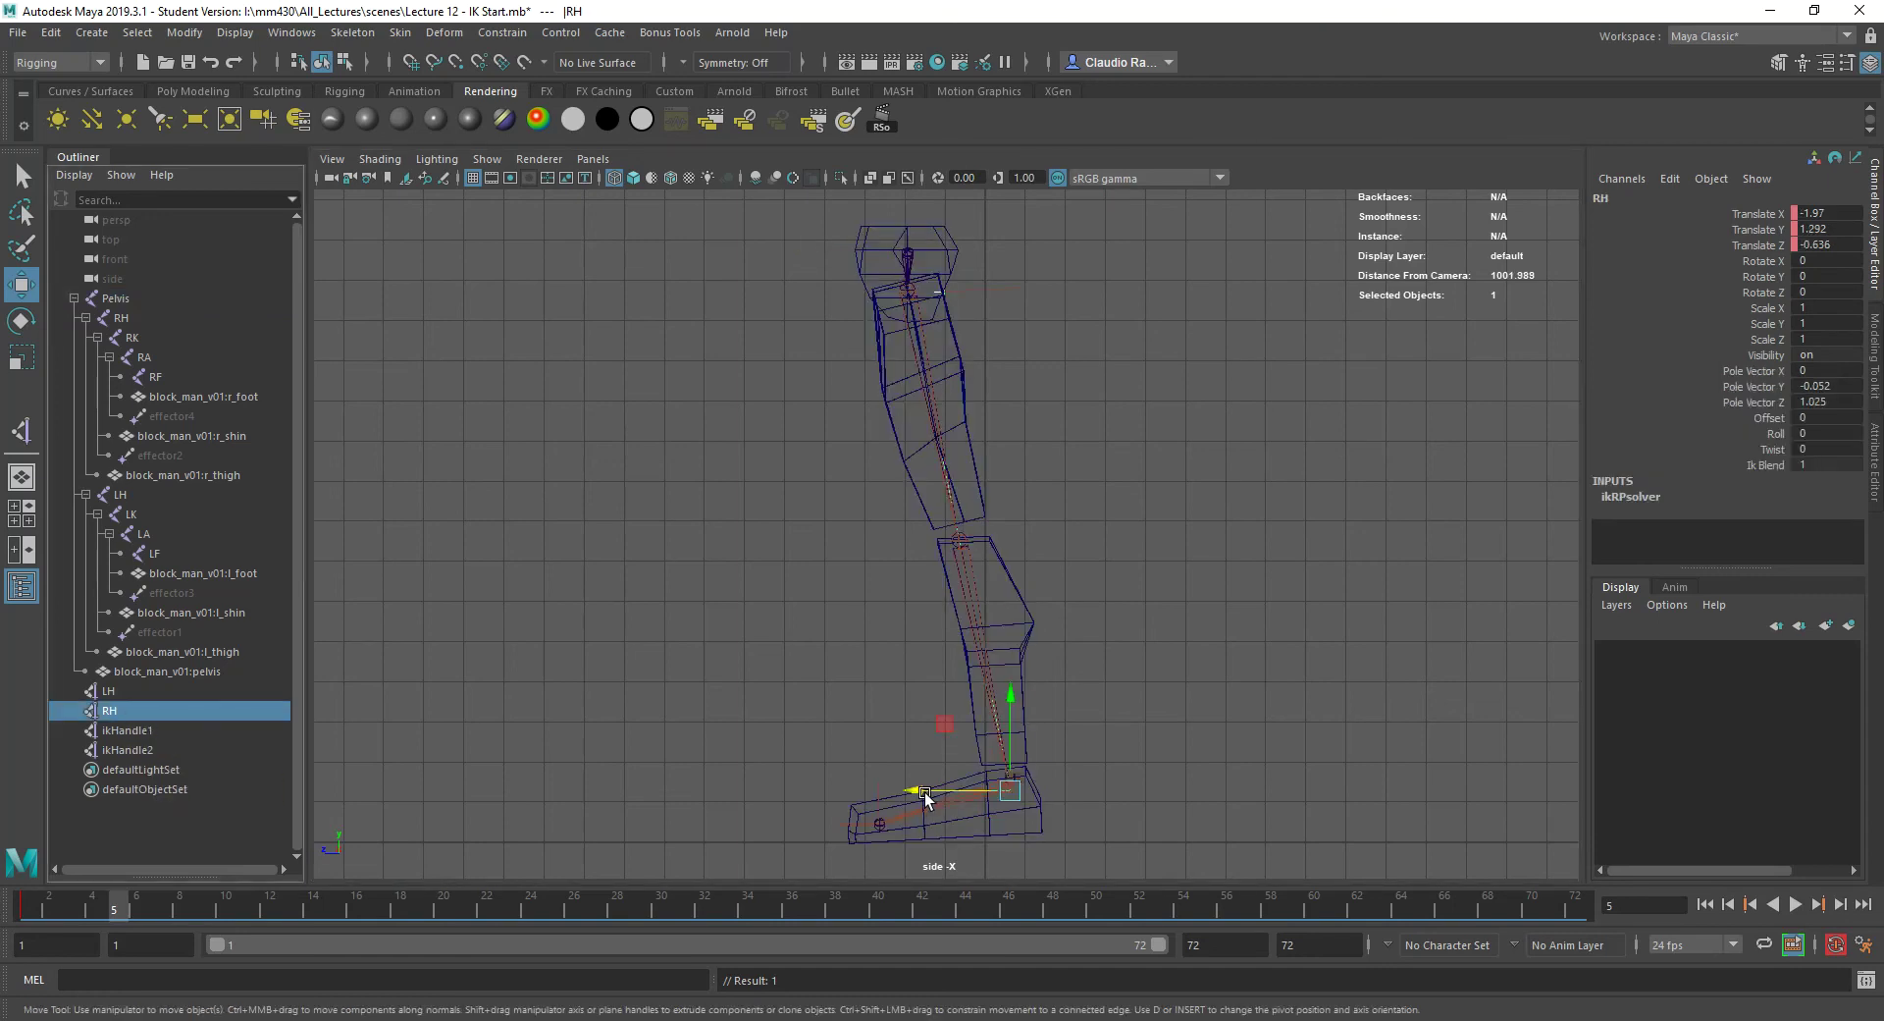
pyautogui.moveTo(908, 791); pyautogui.dragTo(837, 791)
pyautogui.hotkey('ctrl', 'z')
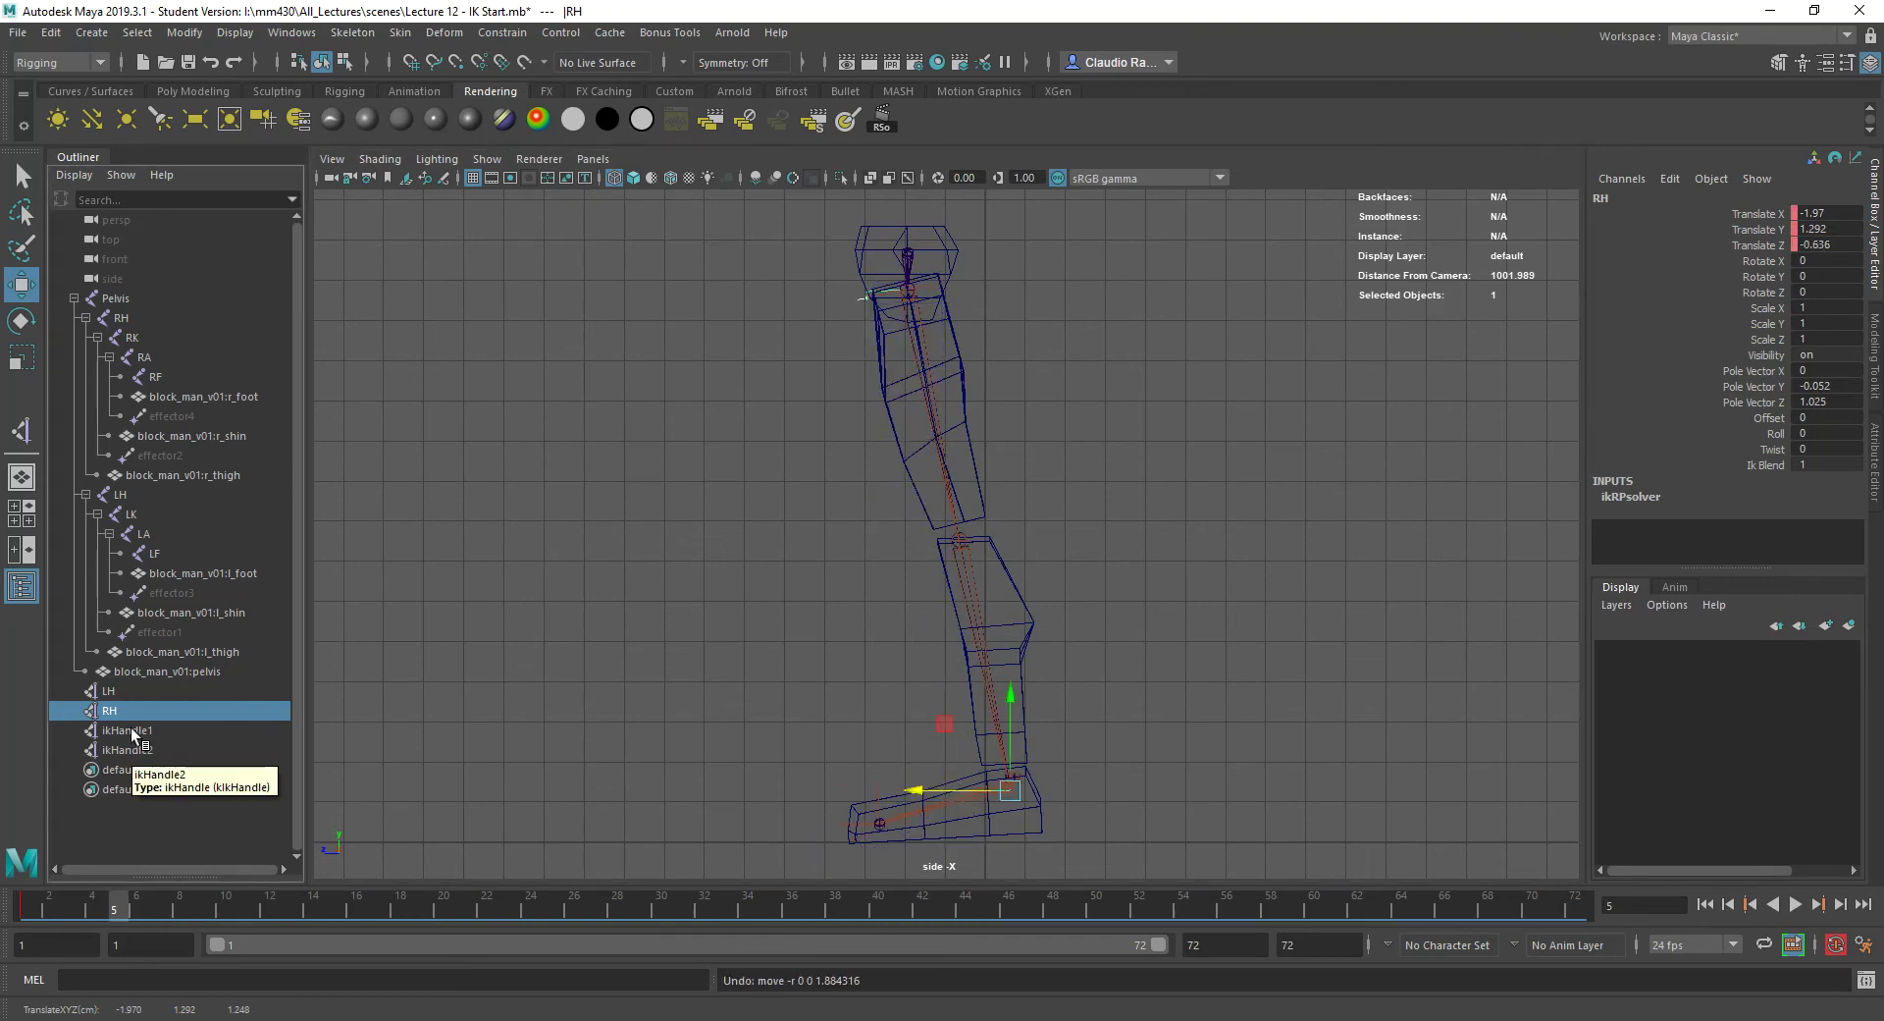
# - Rename ikHandle1 as LF and ikHandle2 as RF, and place LF directly below the LH handle in the Outliner
pyautogui.click(132, 730)
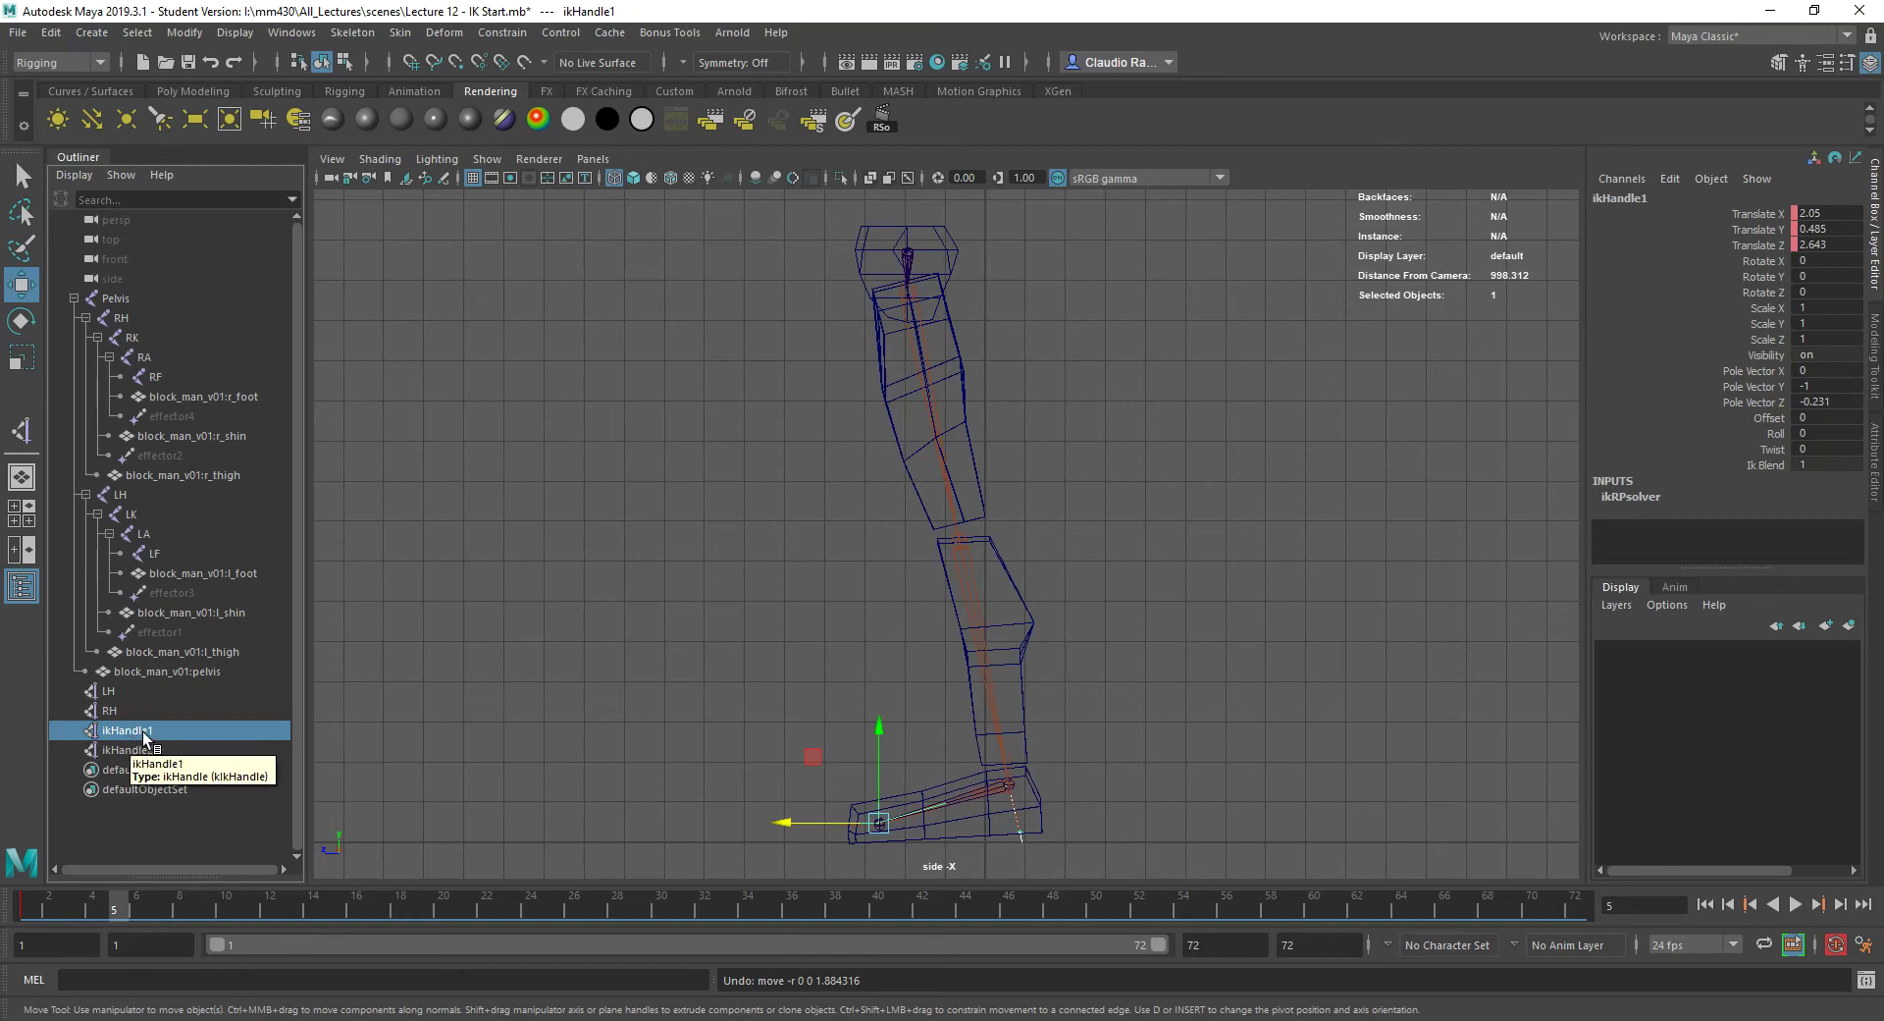
pyautogui.doubleClick(143, 733)
pyautogui.write('LF')
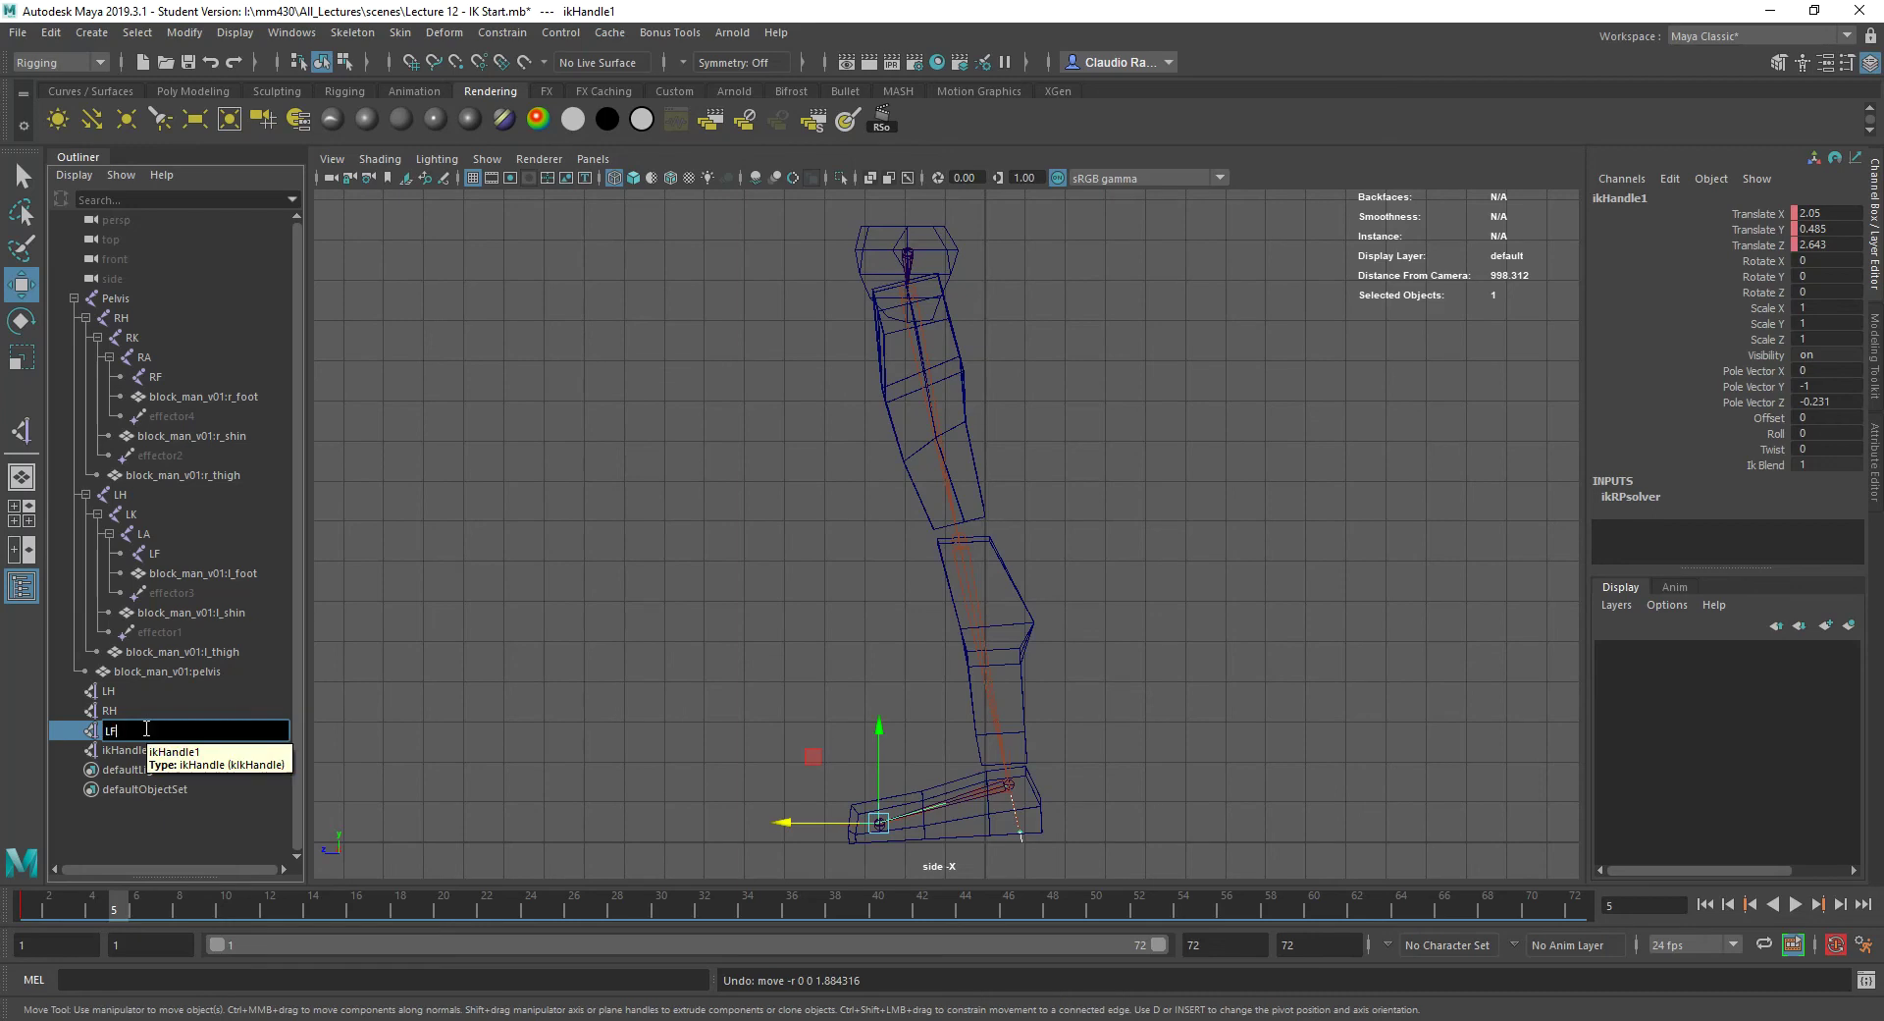
pyautogui.press('Return')
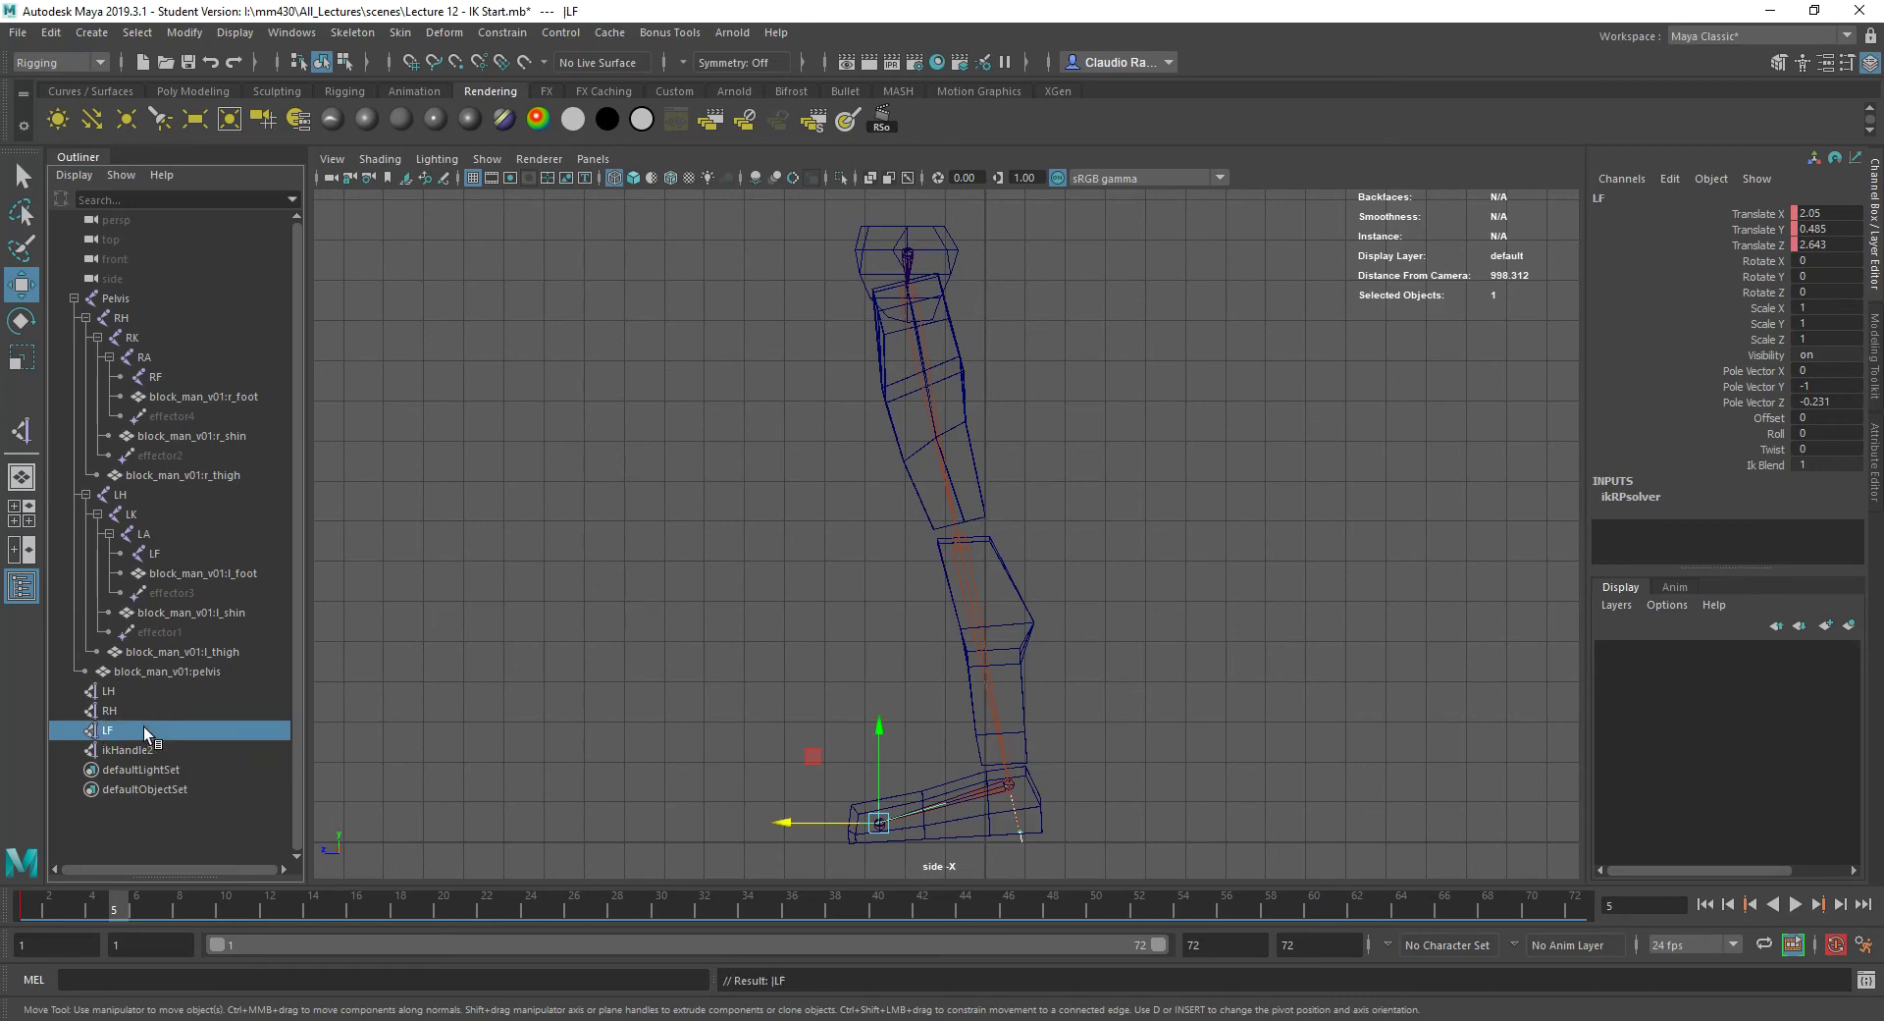
pyautogui.click(134, 751)
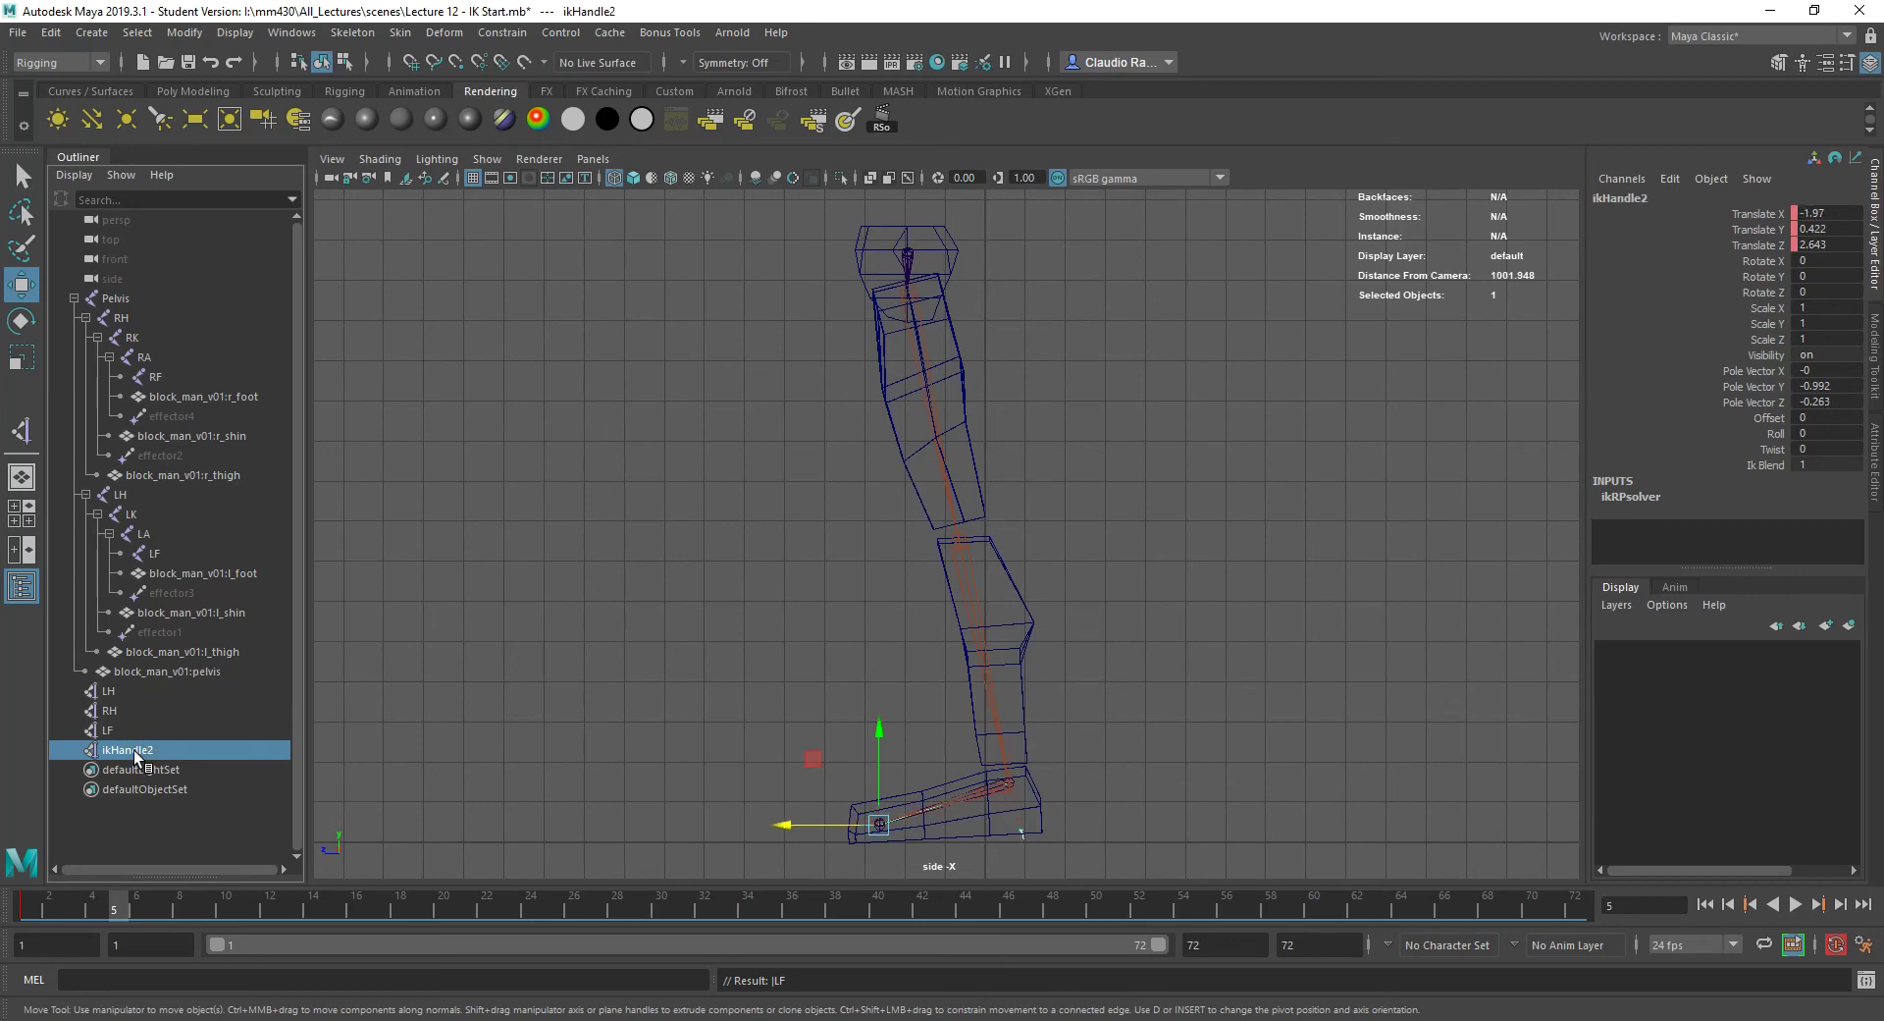
pyautogui.doubleClick(134, 750)
pyautogui.write('RF')
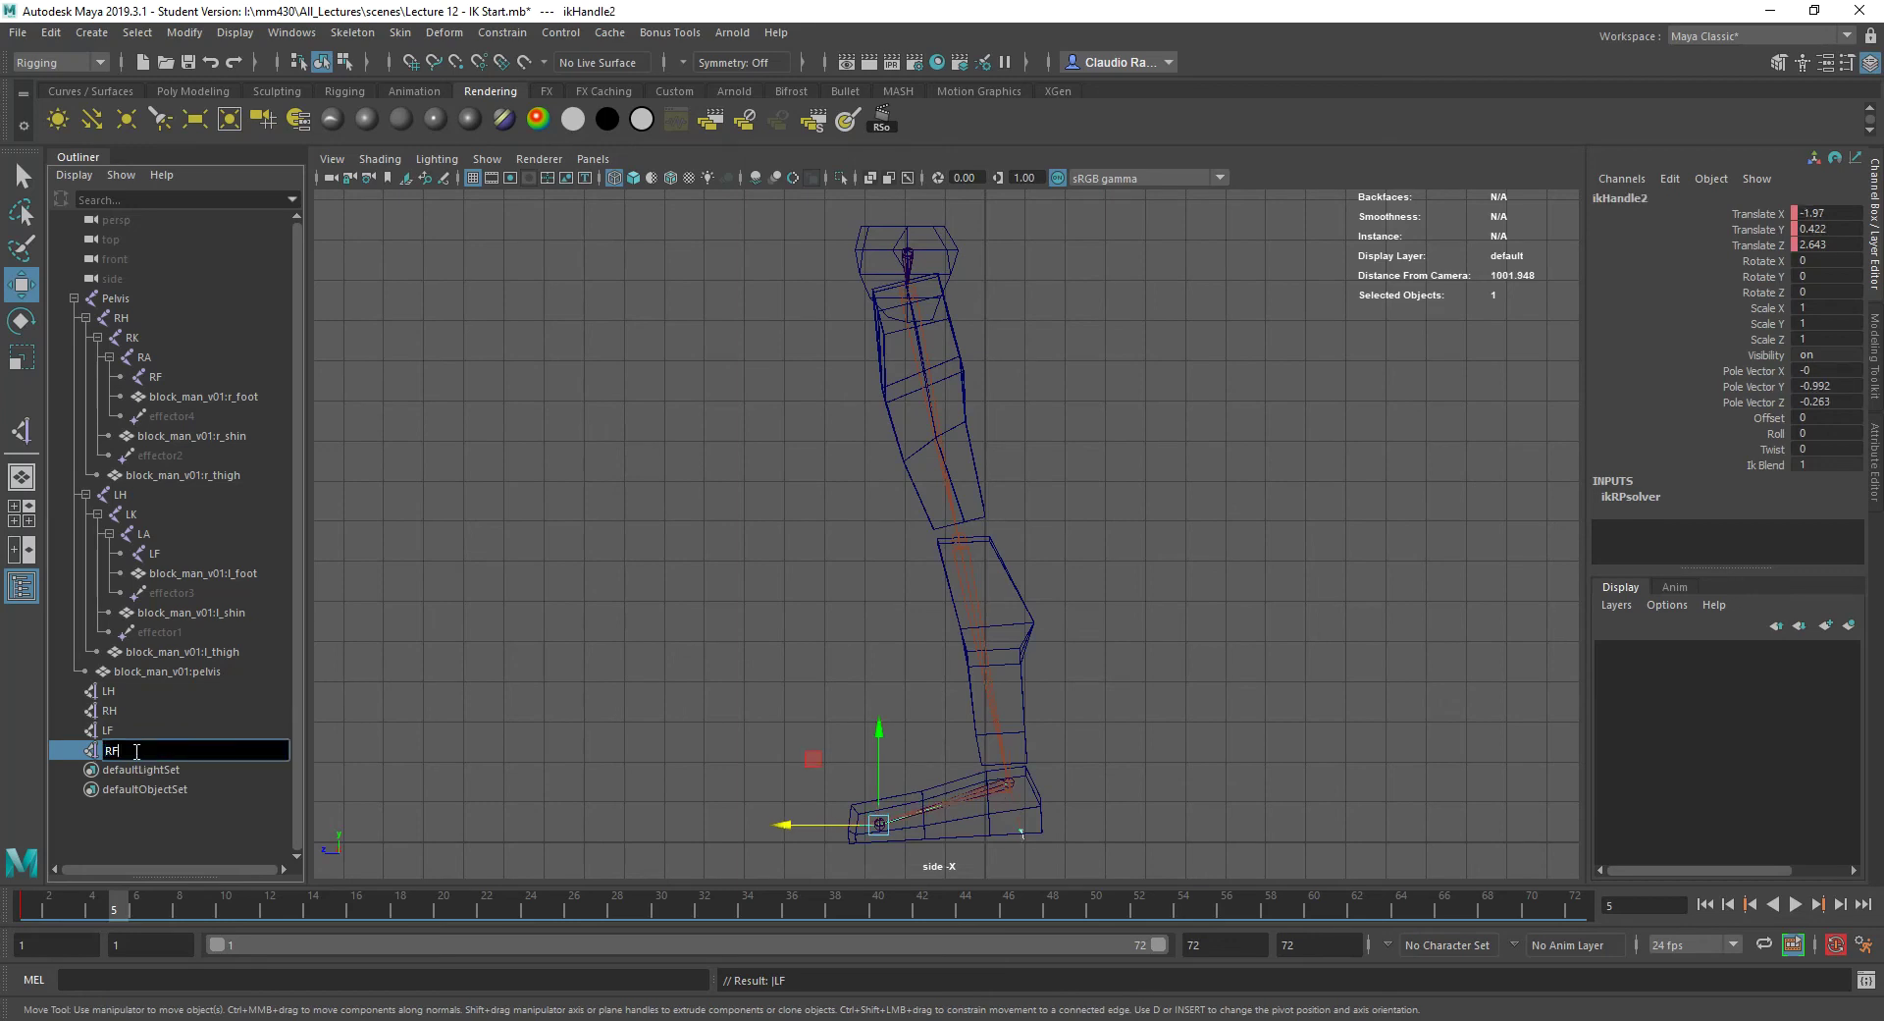
pyautogui.click(121, 840)
pyautogui.click(106, 730)
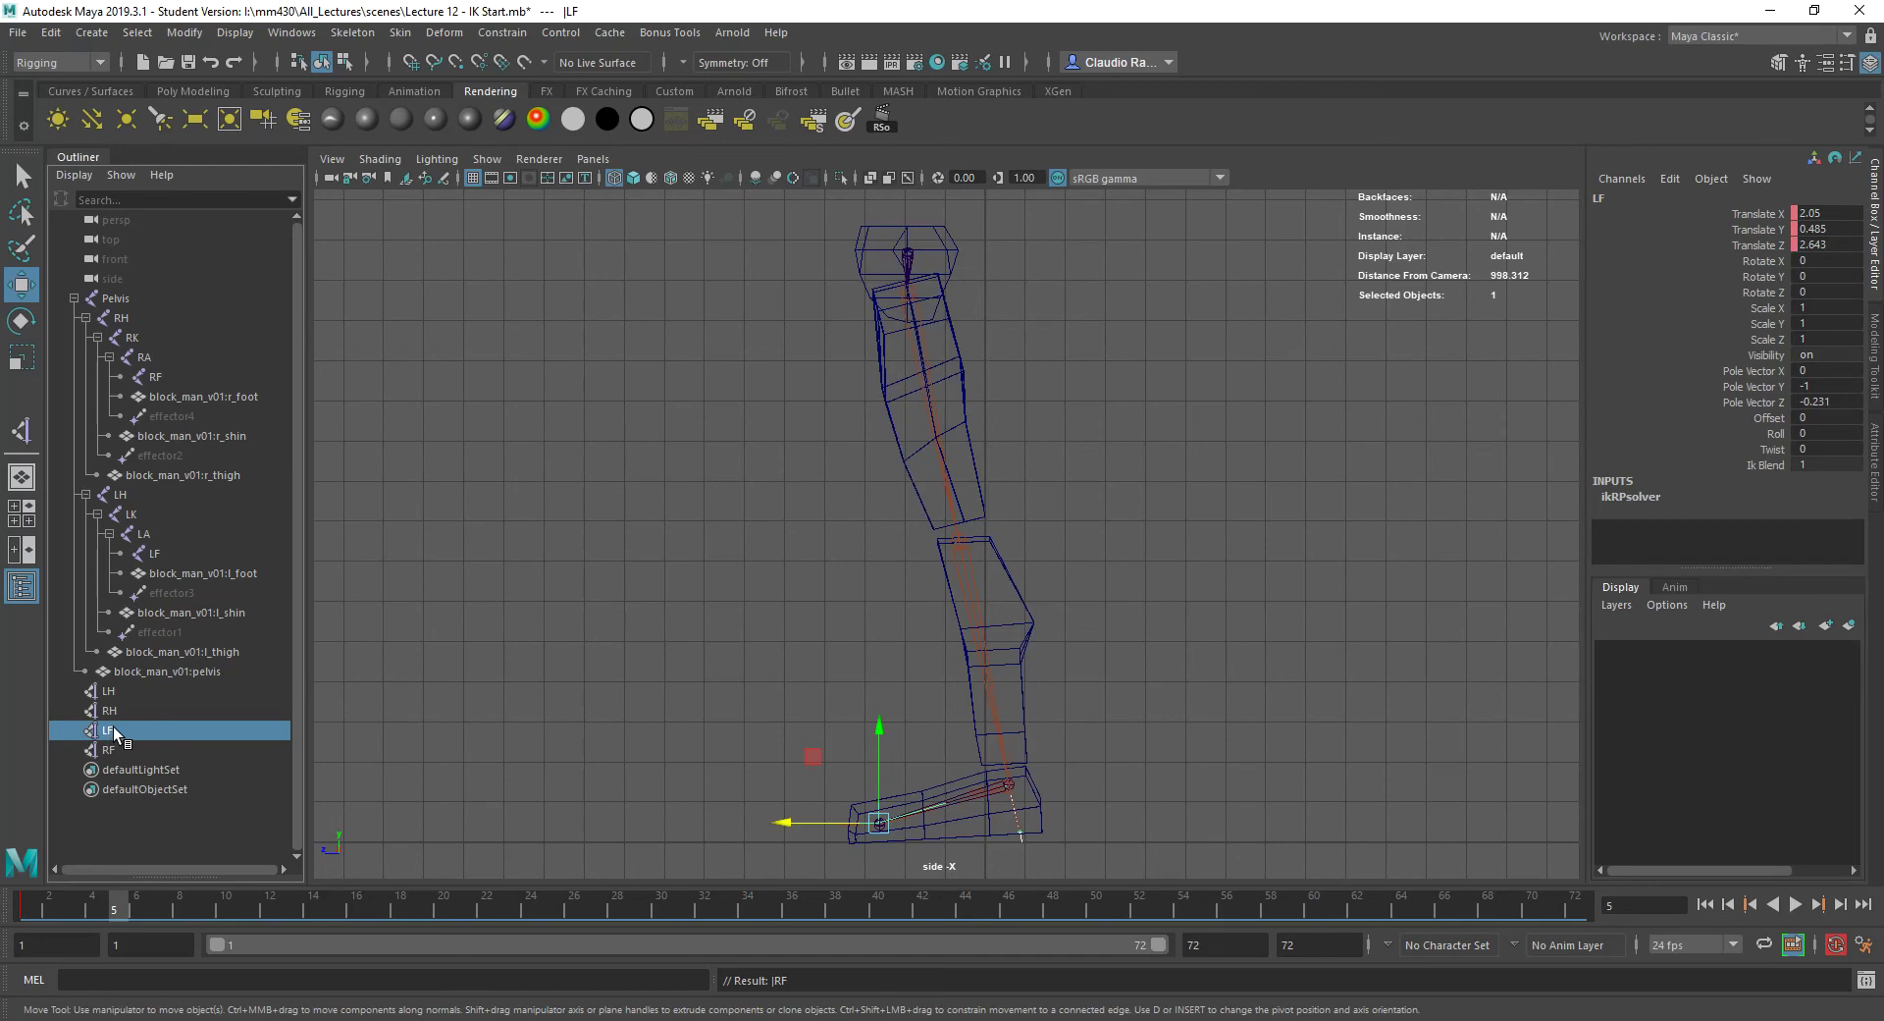
pyautogui.moveTo(114, 726); pyautogui.dragTo(128, 699)
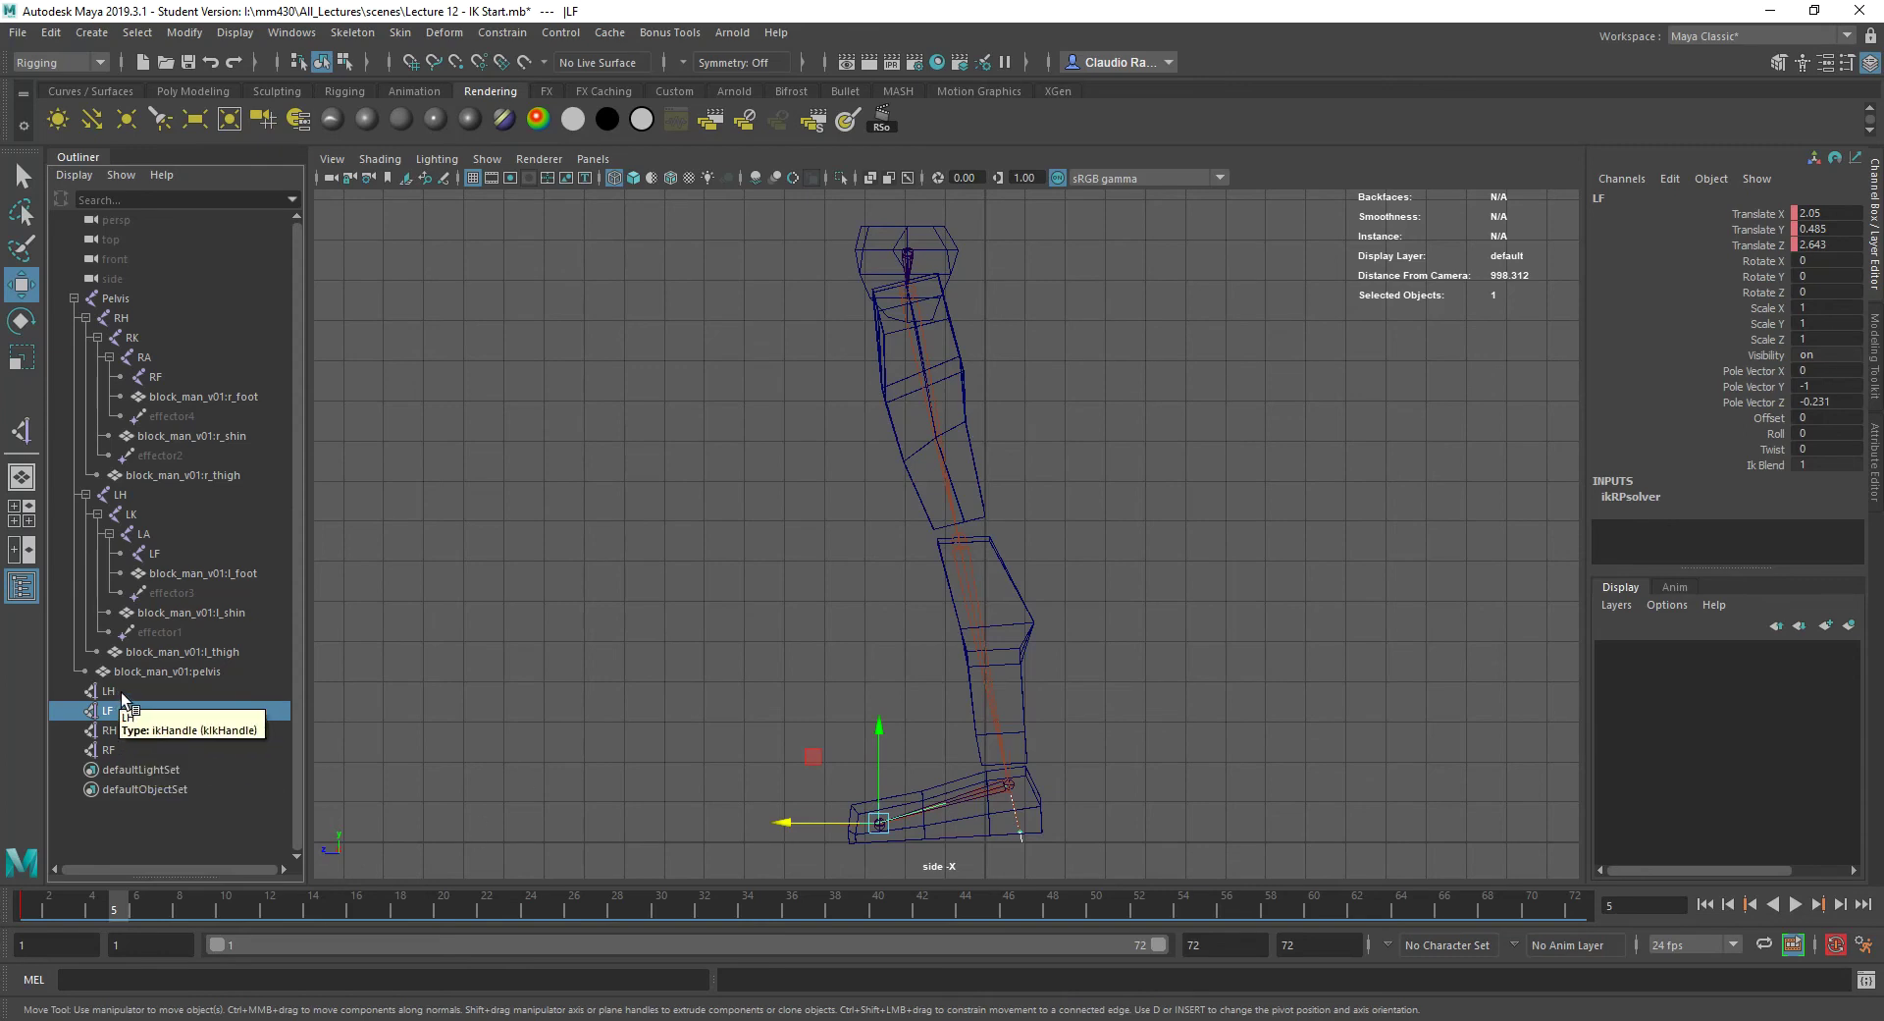
# - Move the LH and LF handles forward together, LH to about 5.166 in Translate Z, and key their translation at frame 5
pyautogui.keyDown('ctrl'); pyautogui.click(178, 689); pyautogui.keyUp('ctrl')
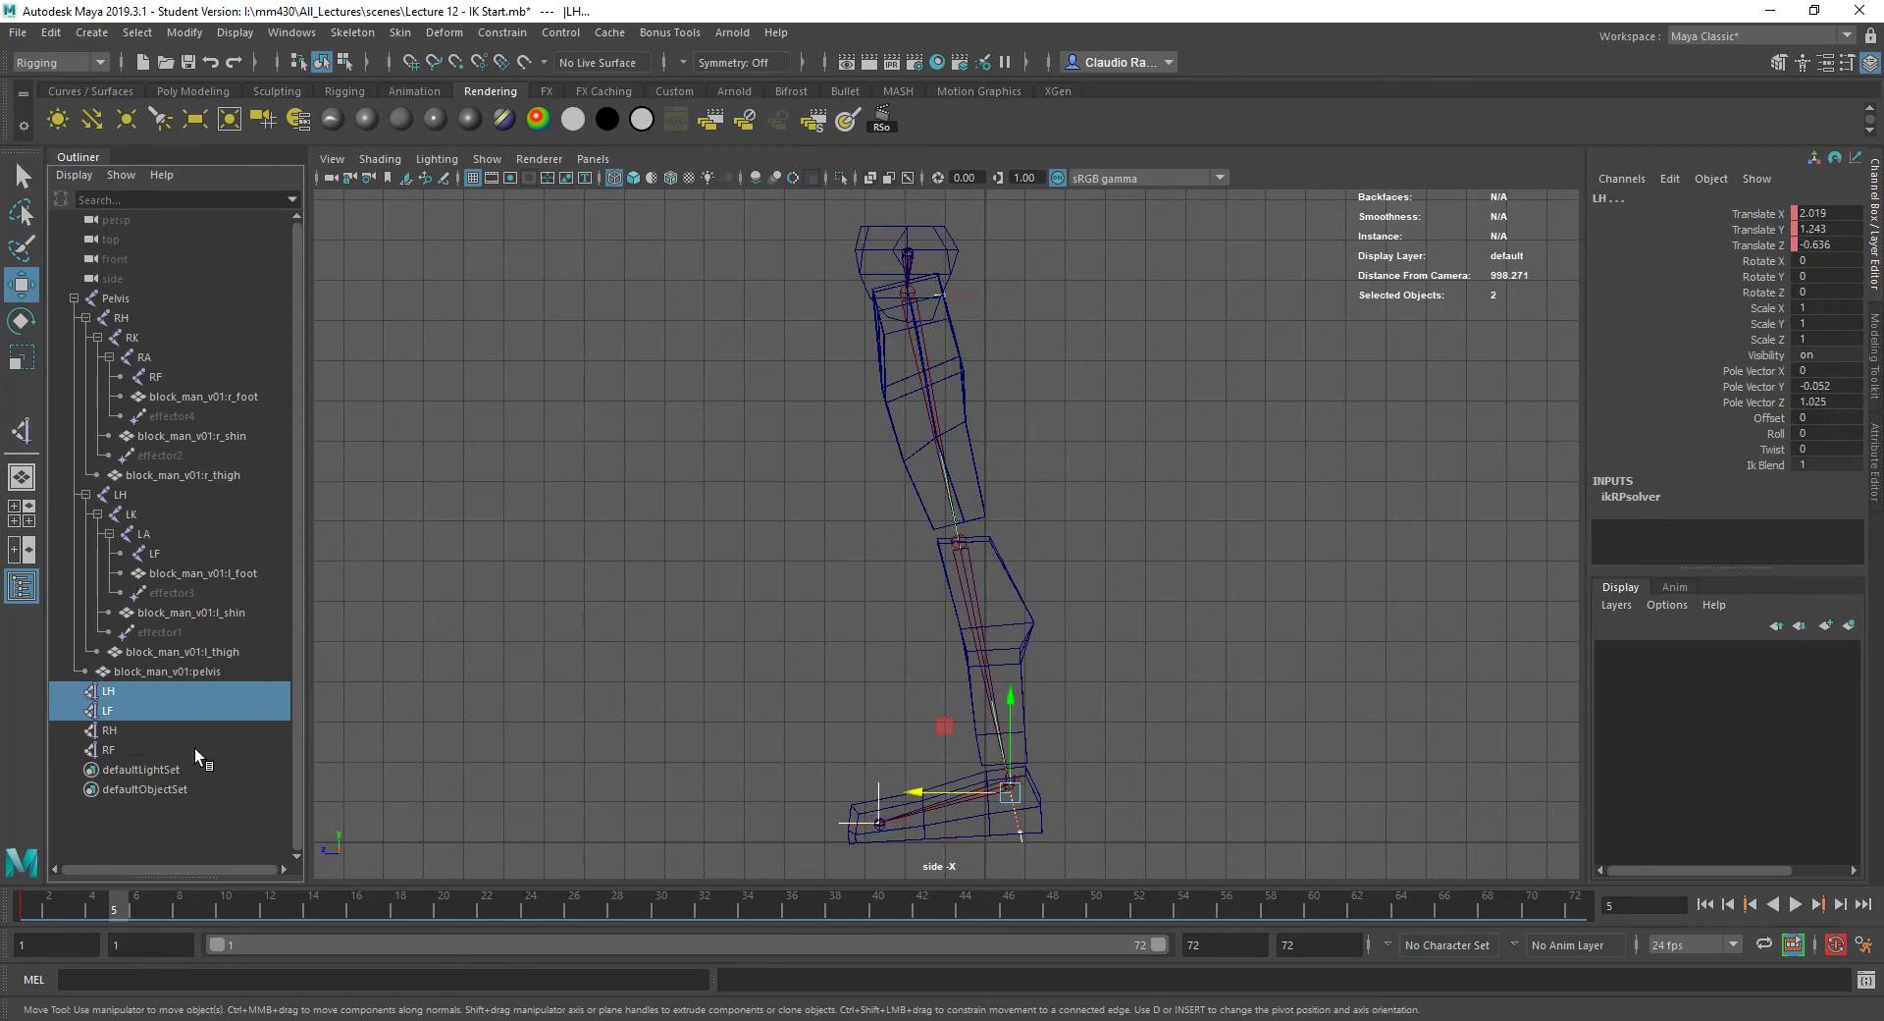
pyautogui.moveTo(915, 791); pyautogui.dragTo(676, 770)
pyautogui.hotkey('shift', 'w')
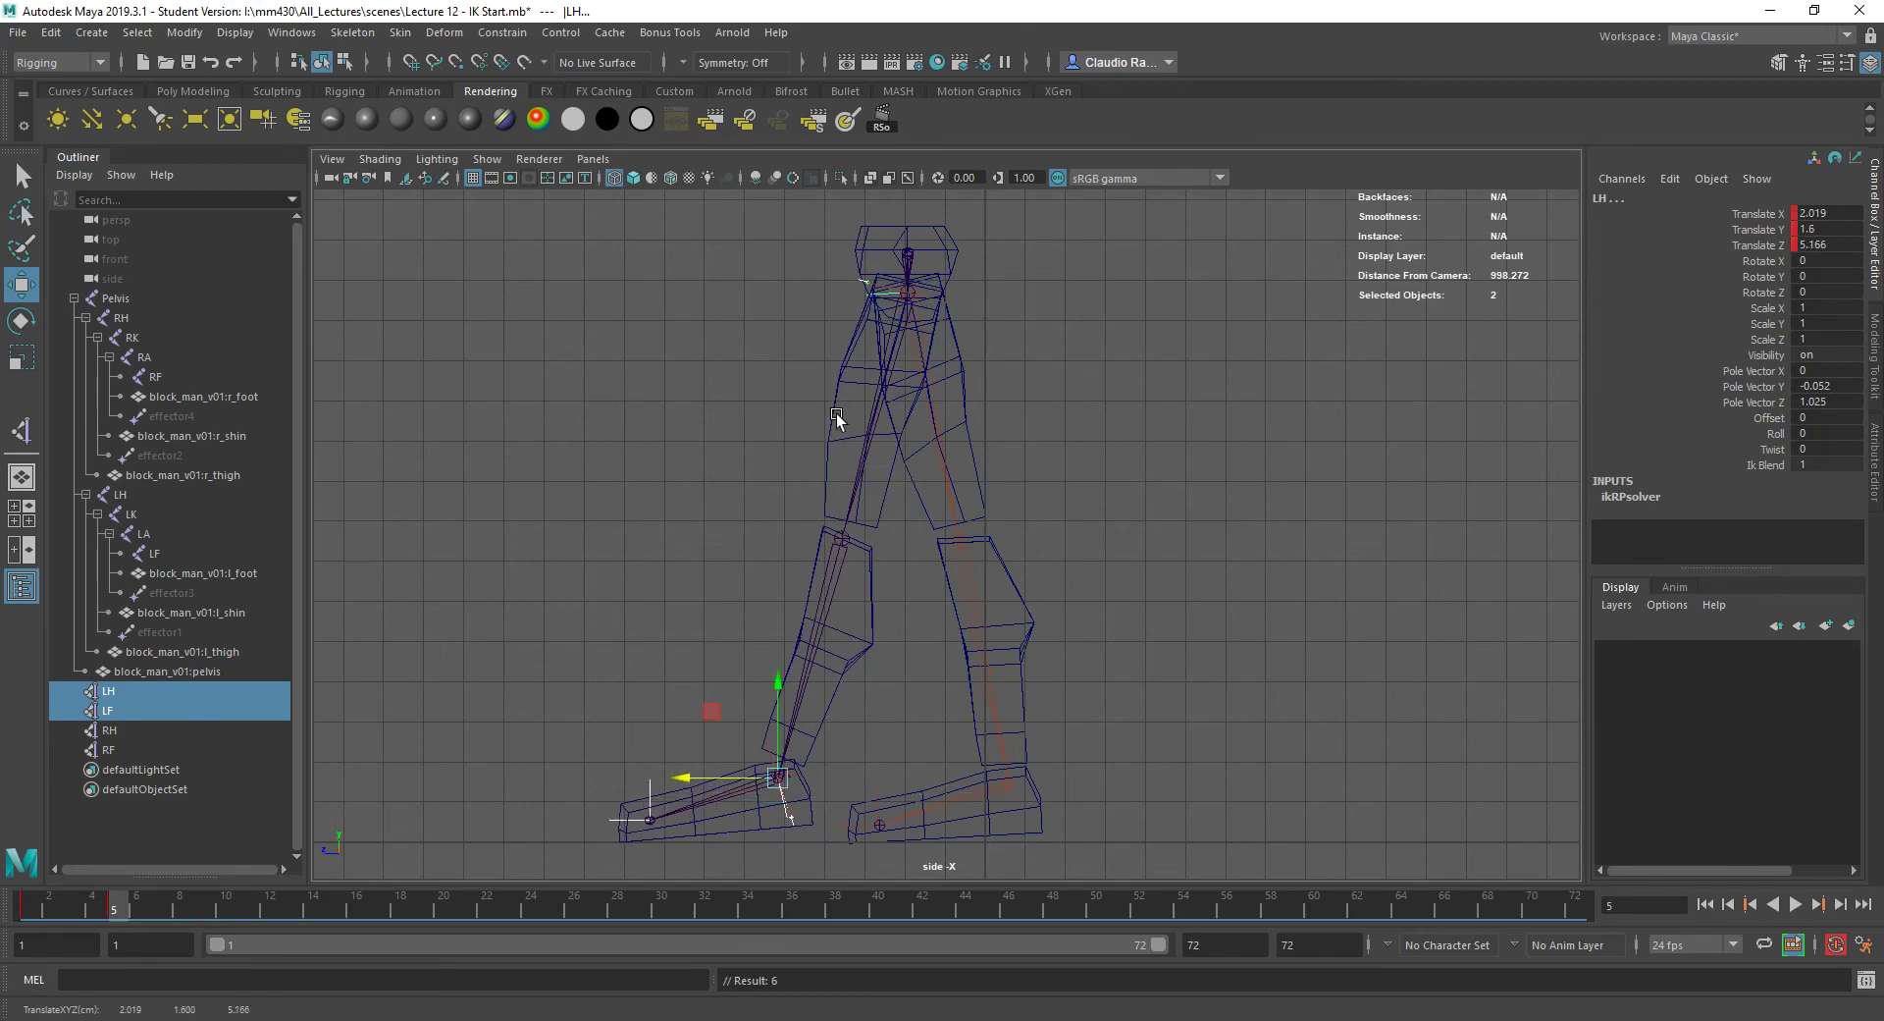
# - Lower the Pelvis joint to about 14.482 in Translate Y at frame 5
pyautogui.click(905, 251)
pyautogui.moveTo(907, 206); pyautogui.dragTo(901, 210)
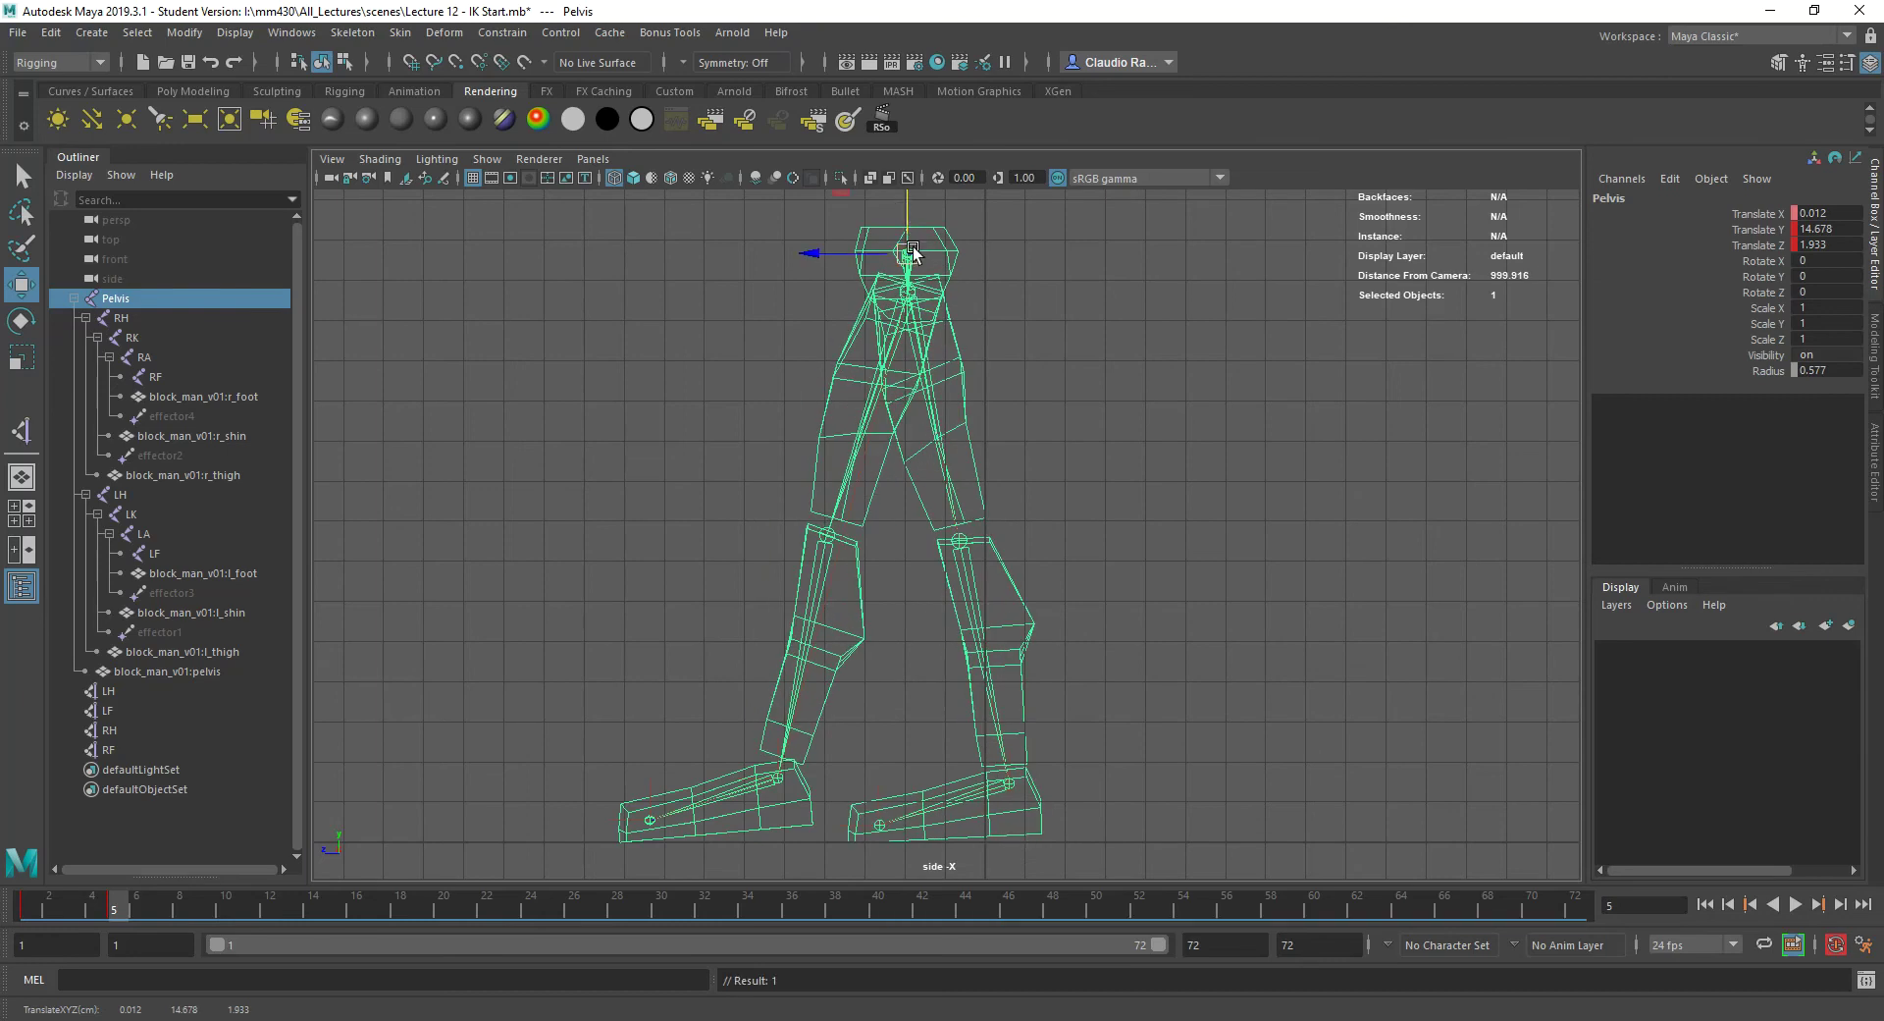
pyautogui.moveTo(904, 204); pyautogui.dragTo(905, 212)
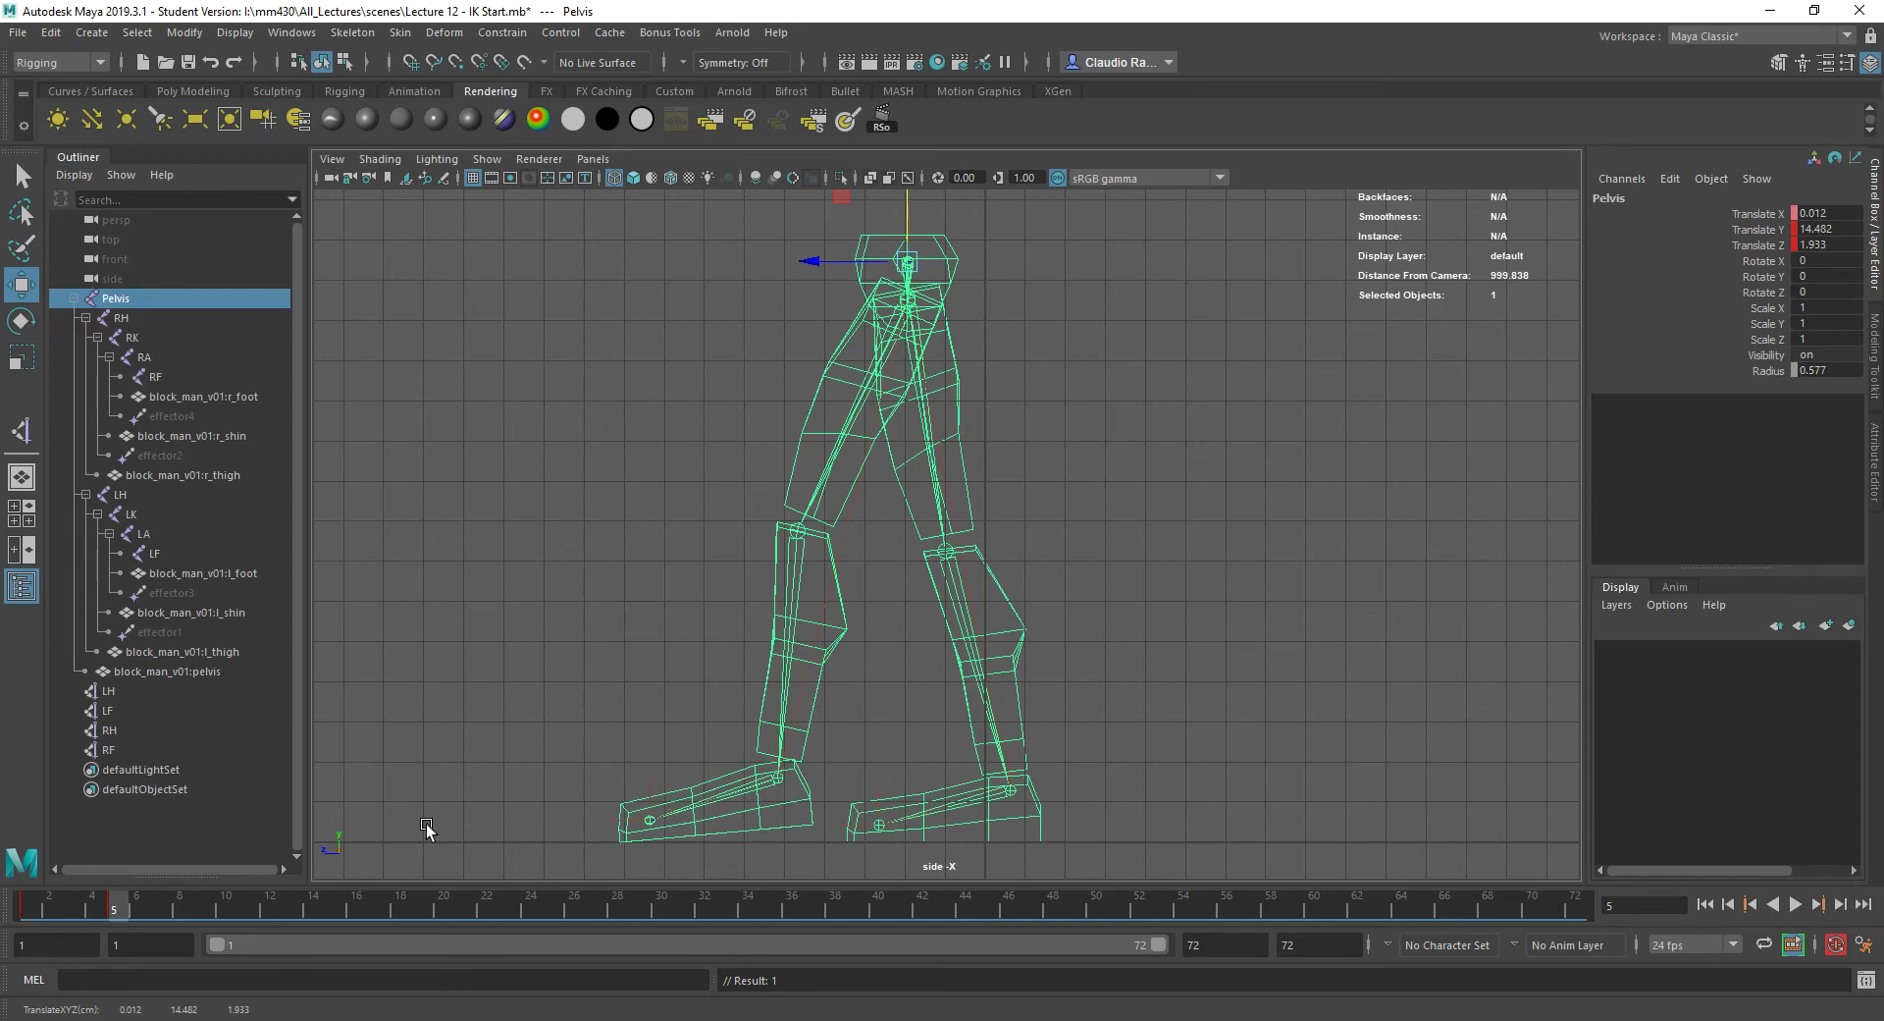
# - Move the LH and LF handles slightly further forward together to lengthen the left leg's stride
pyautogui.click(131, 689)
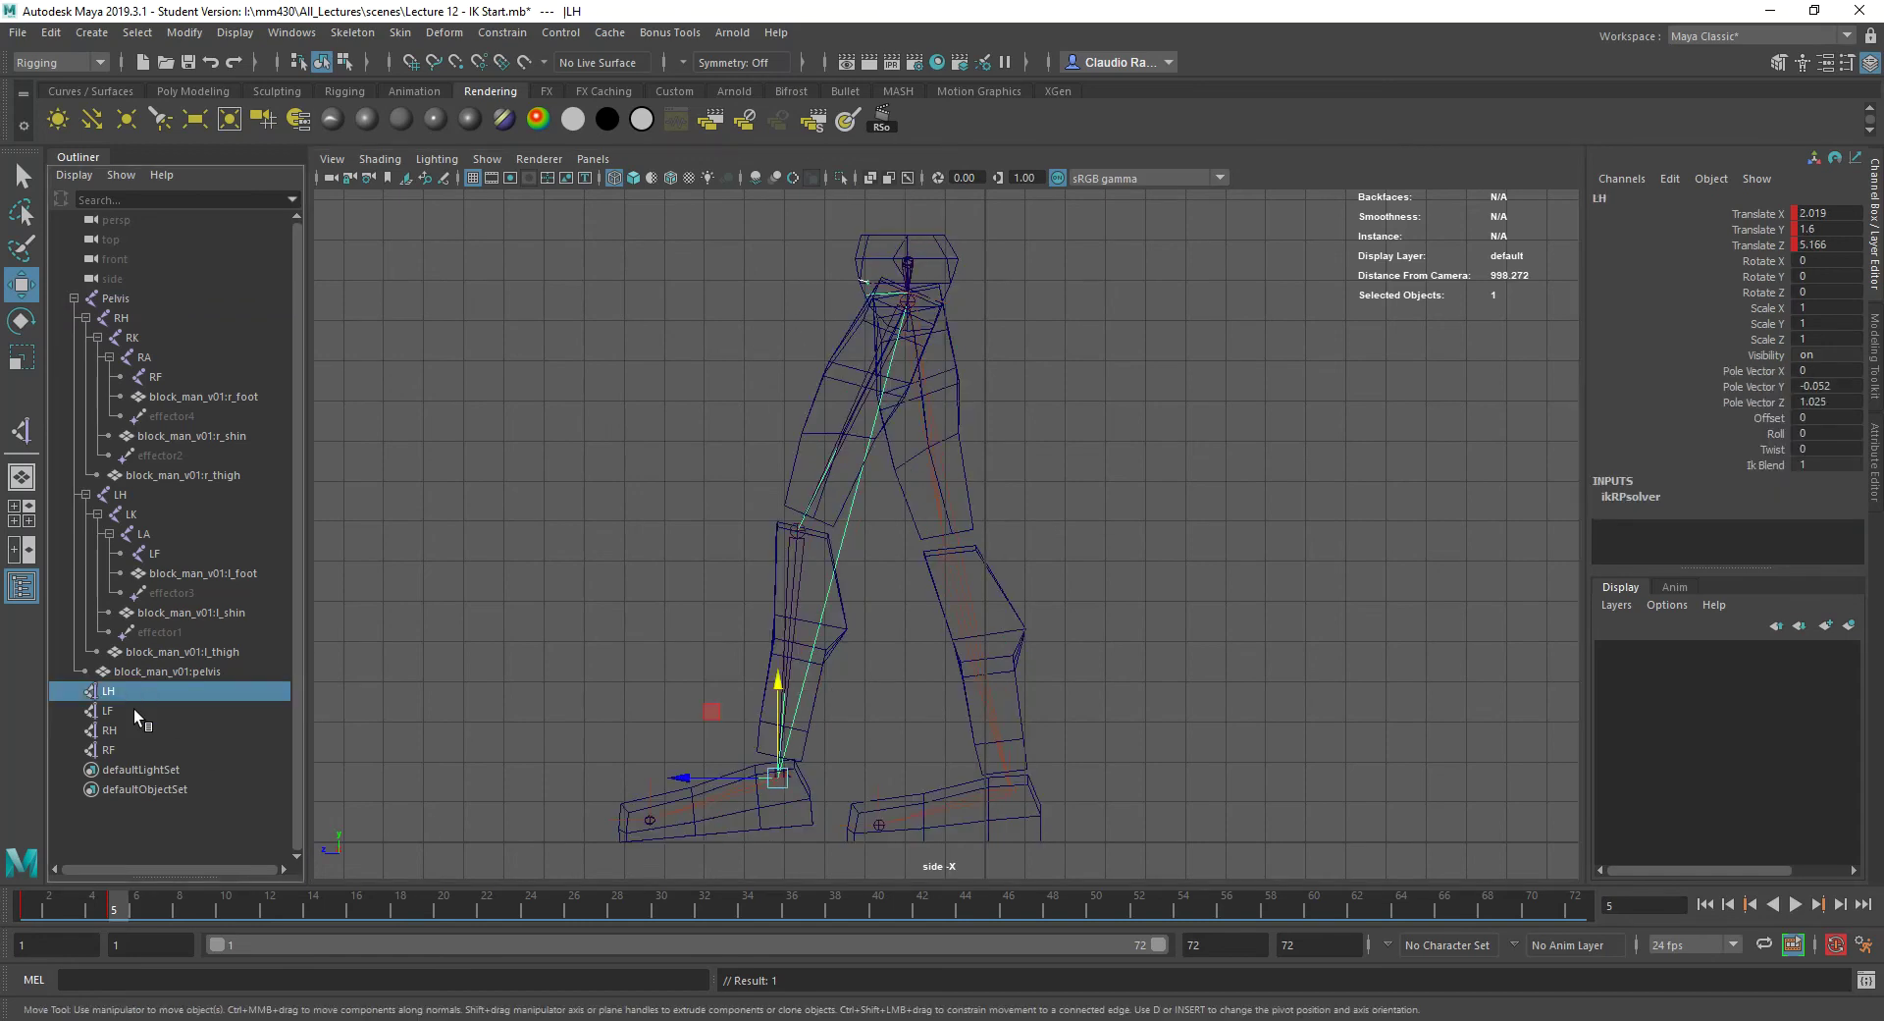
pyautogui.keyDown('ctrl'); pyautogui.click(133, 709); pyautogui.keyUp('ctrl')
pyautogui.moveTo(576, 828); pyautogui.dragTo(550, 820)
# - Lower the Pelvis to about 14.066 and the LH handle to about 1.257 in Translate Y
pyautogui.click(905, 260)
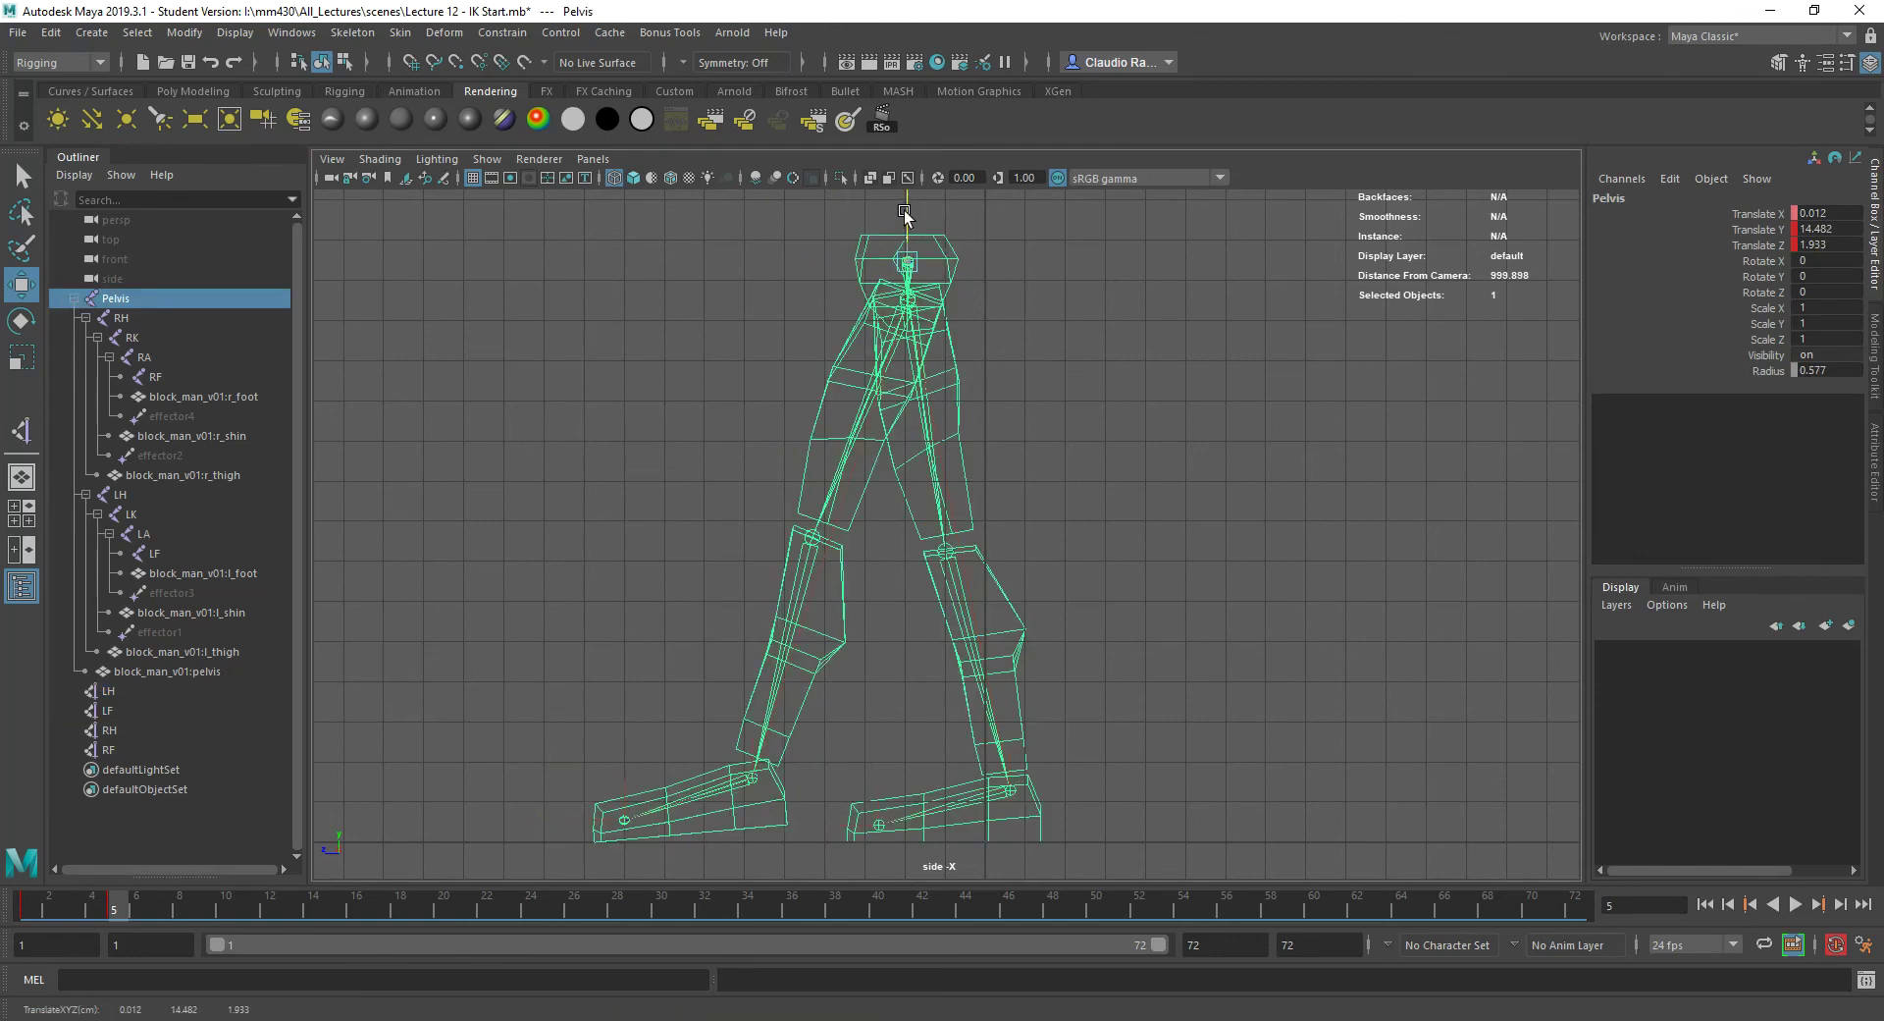
pyautogui.moveTo(903, 209); pyautogui.dragTo(903, 226)
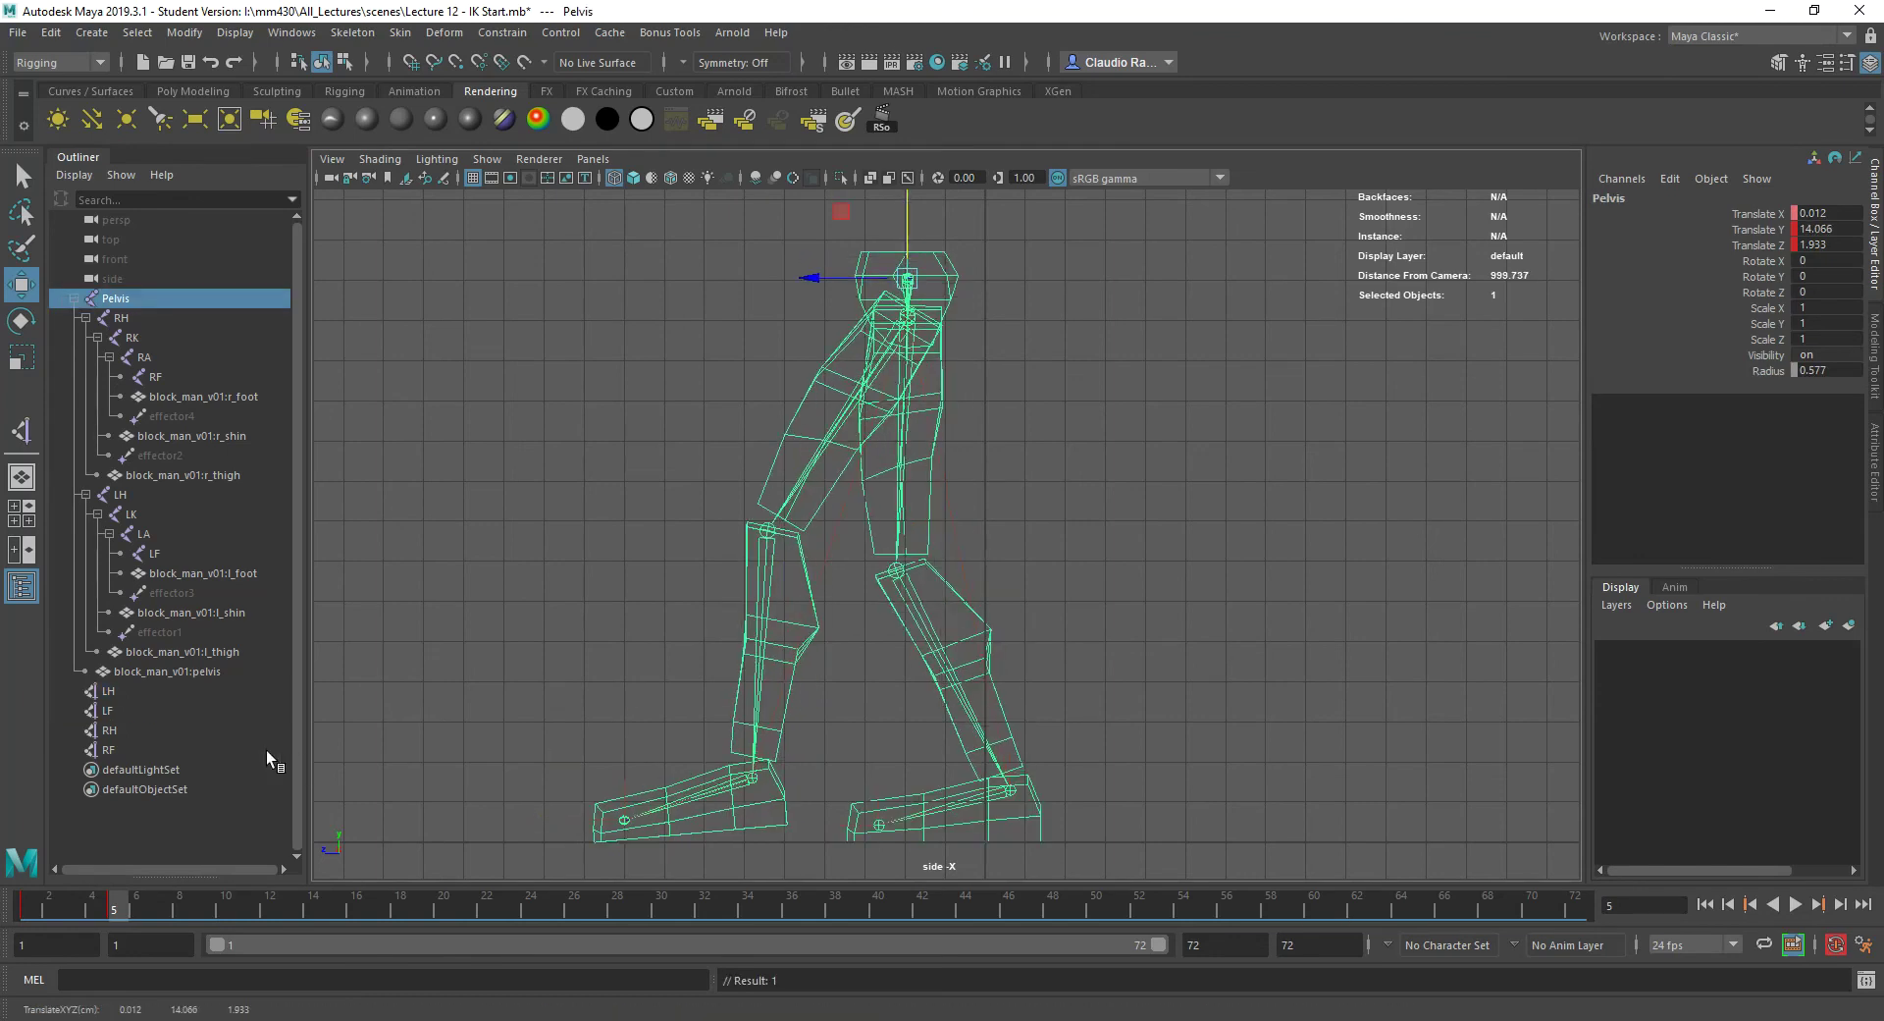
pyautogui.click(160, 691)
pyautogui.moveTo(752, 694); pyautogui.dragTo(745, 708)
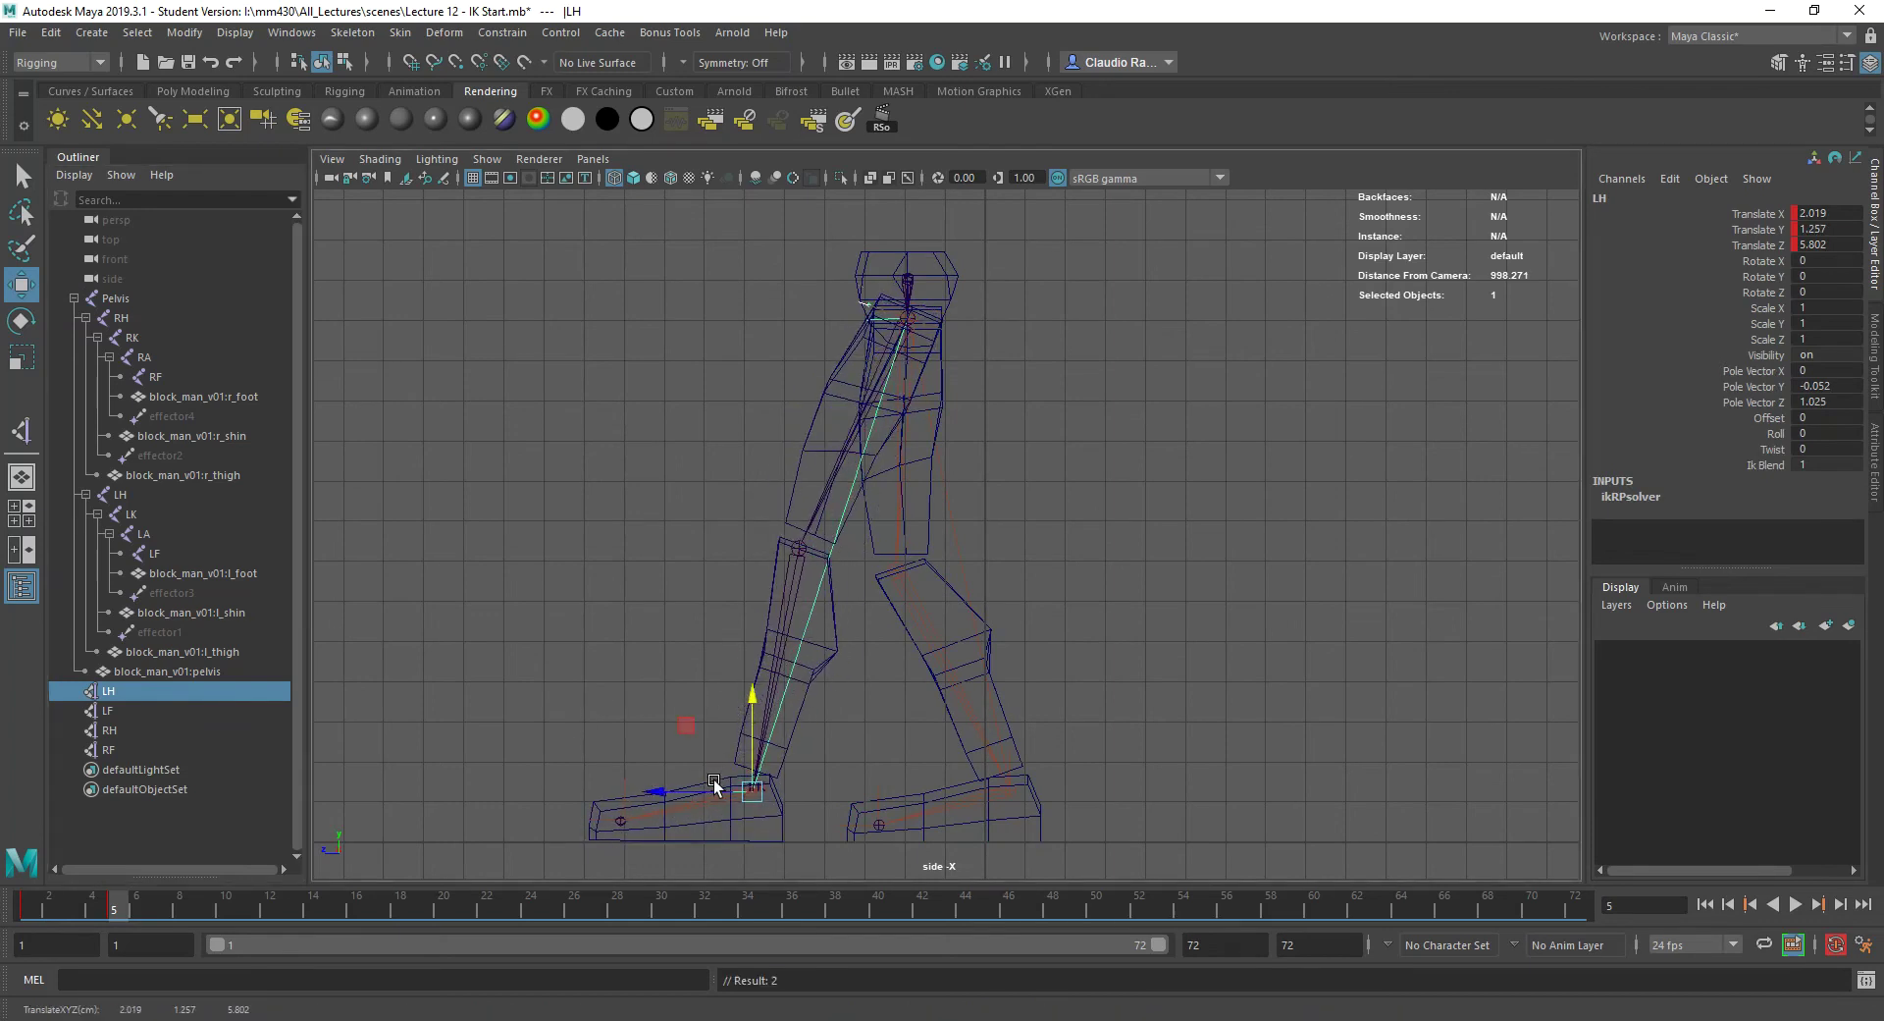
# - Raise the LH and LF handles together and shift them back, LF to about 2.31 in Translate Y and 6.567 in Translate Z
pyautogui.keyDown('shift'); pyautogui.click(622, 821); pyautogui.keyUp('shift')
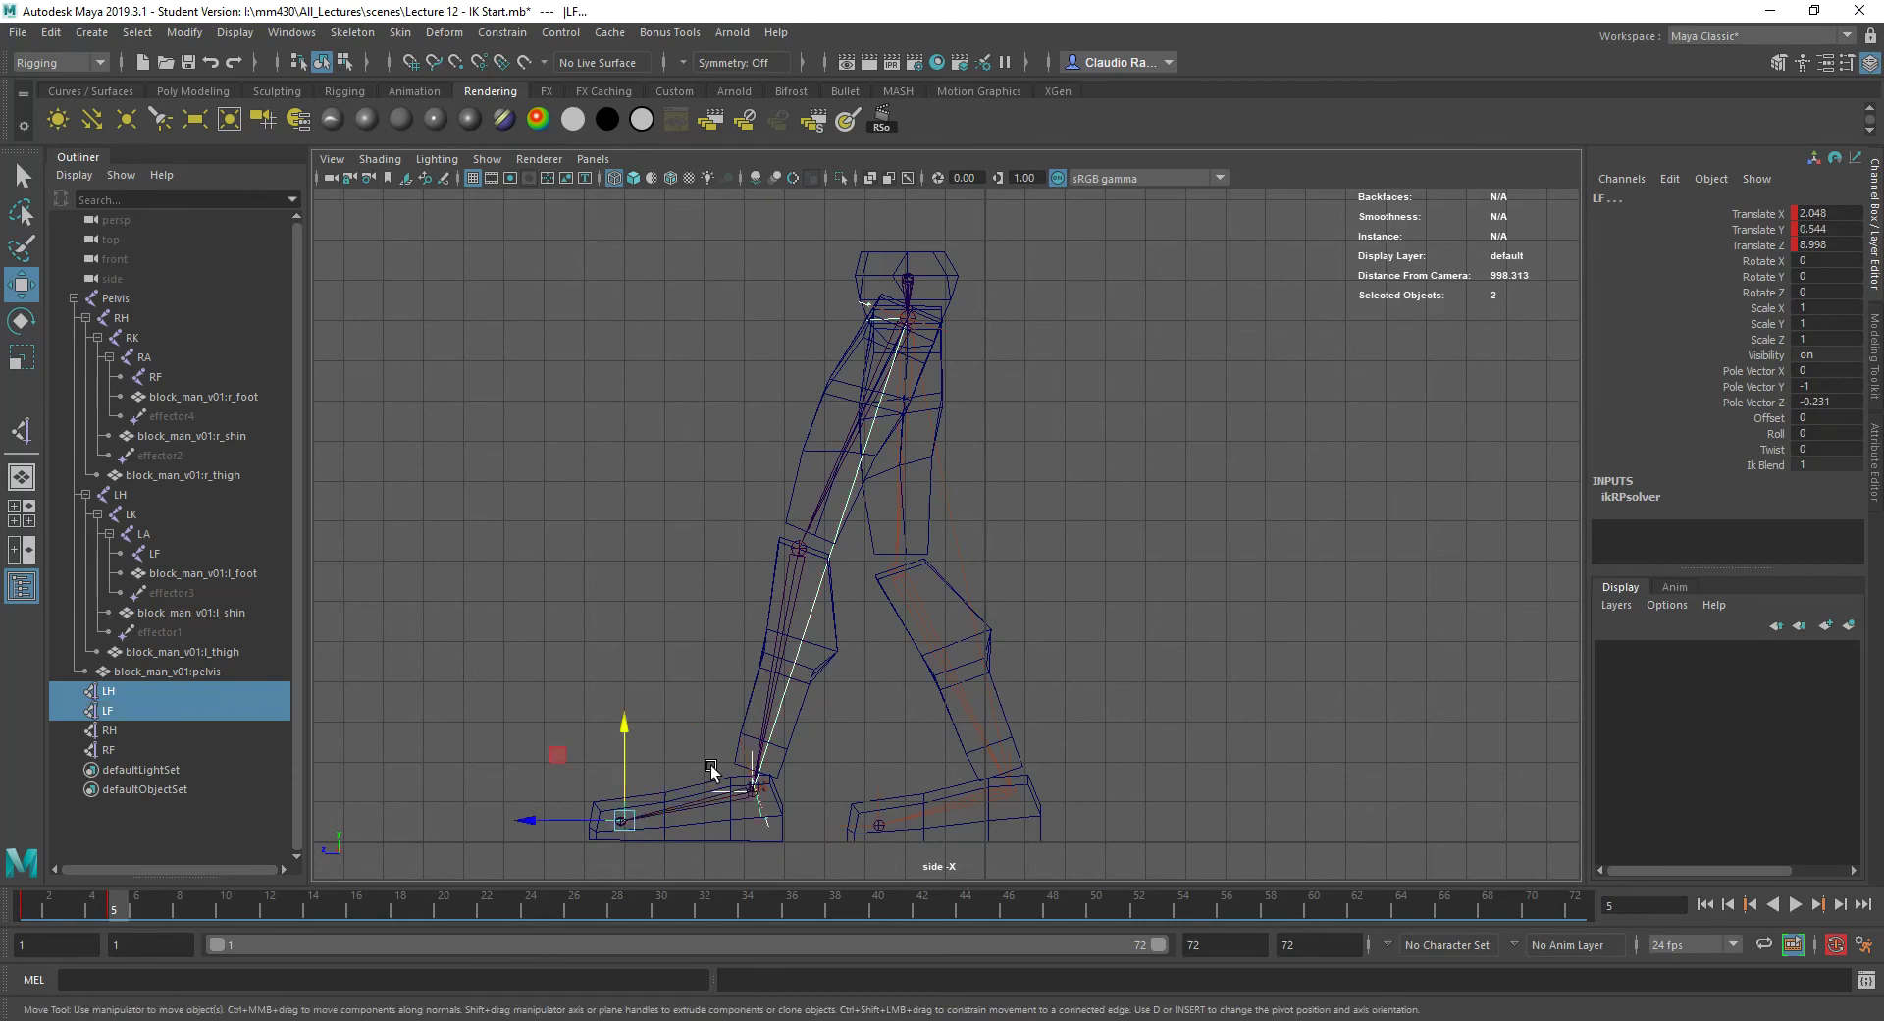
pyautogui.moveTo(622, 738); pyautogui.dragTo(639, 673)
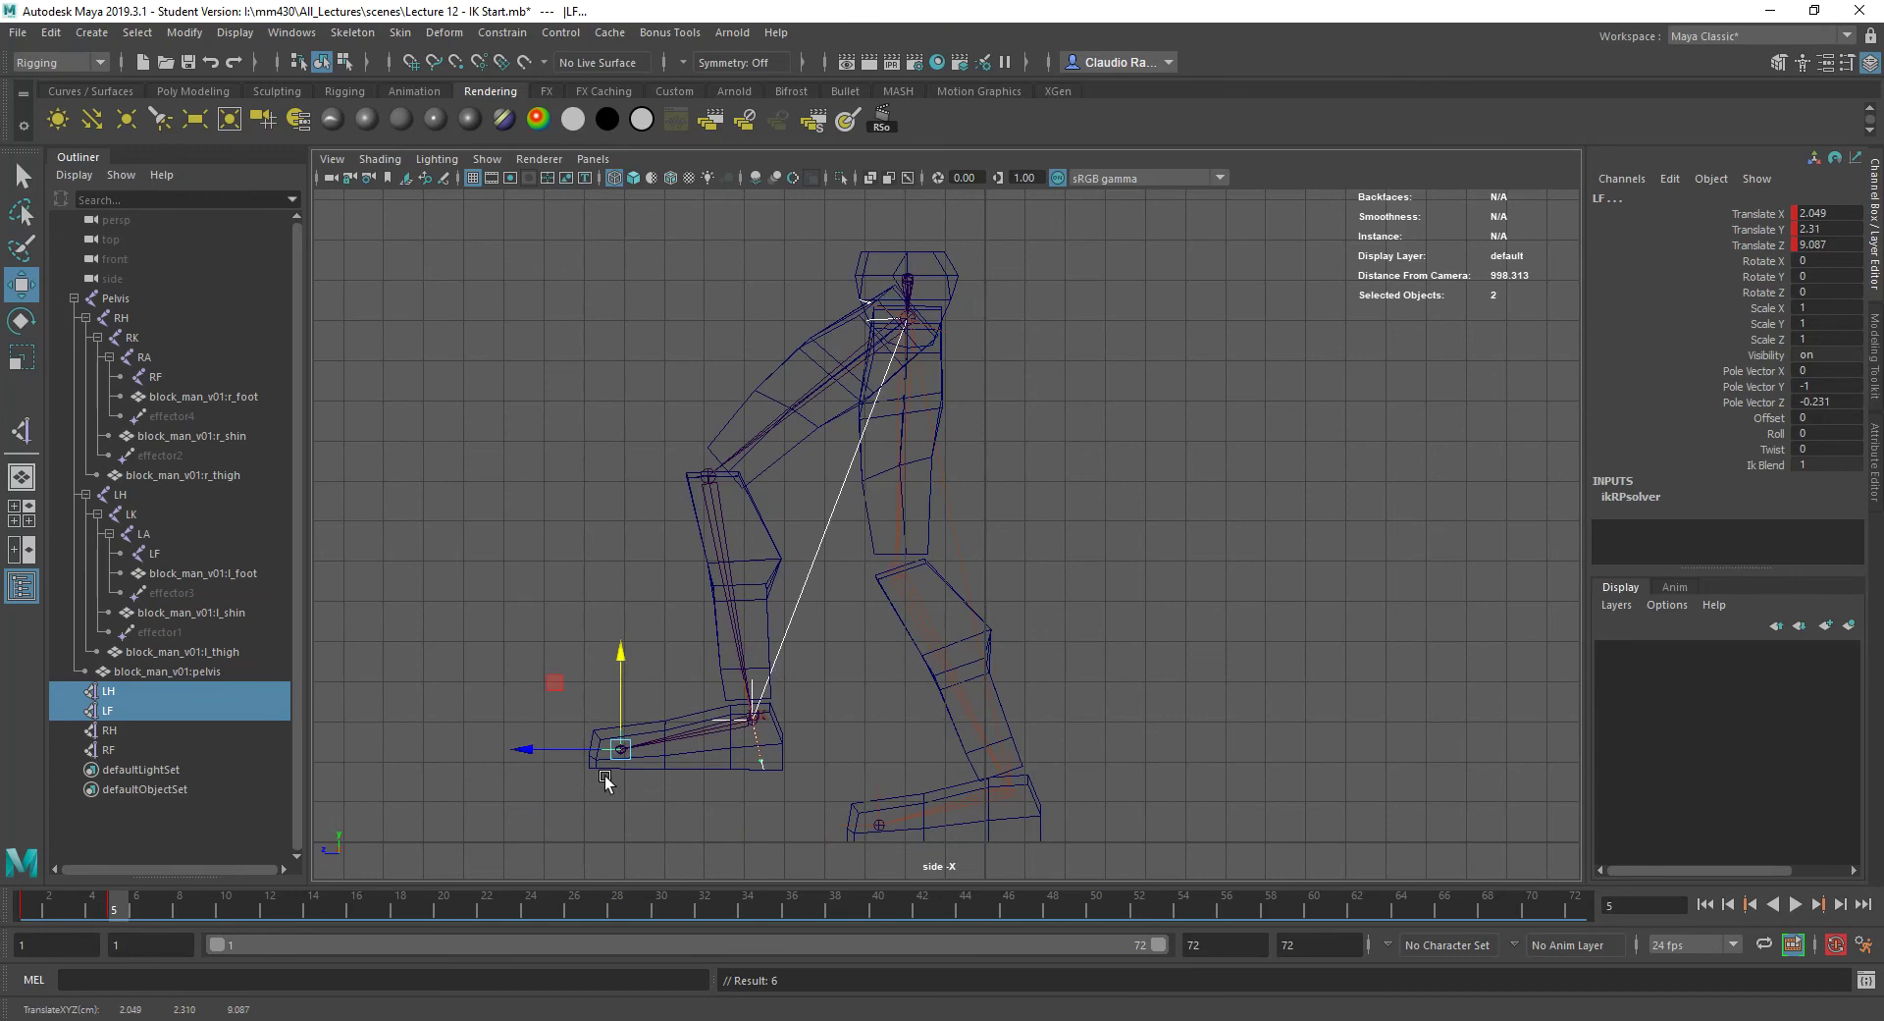
pyautogui.moveTo(567, 751); pyautogui.dragTo(667, 796)
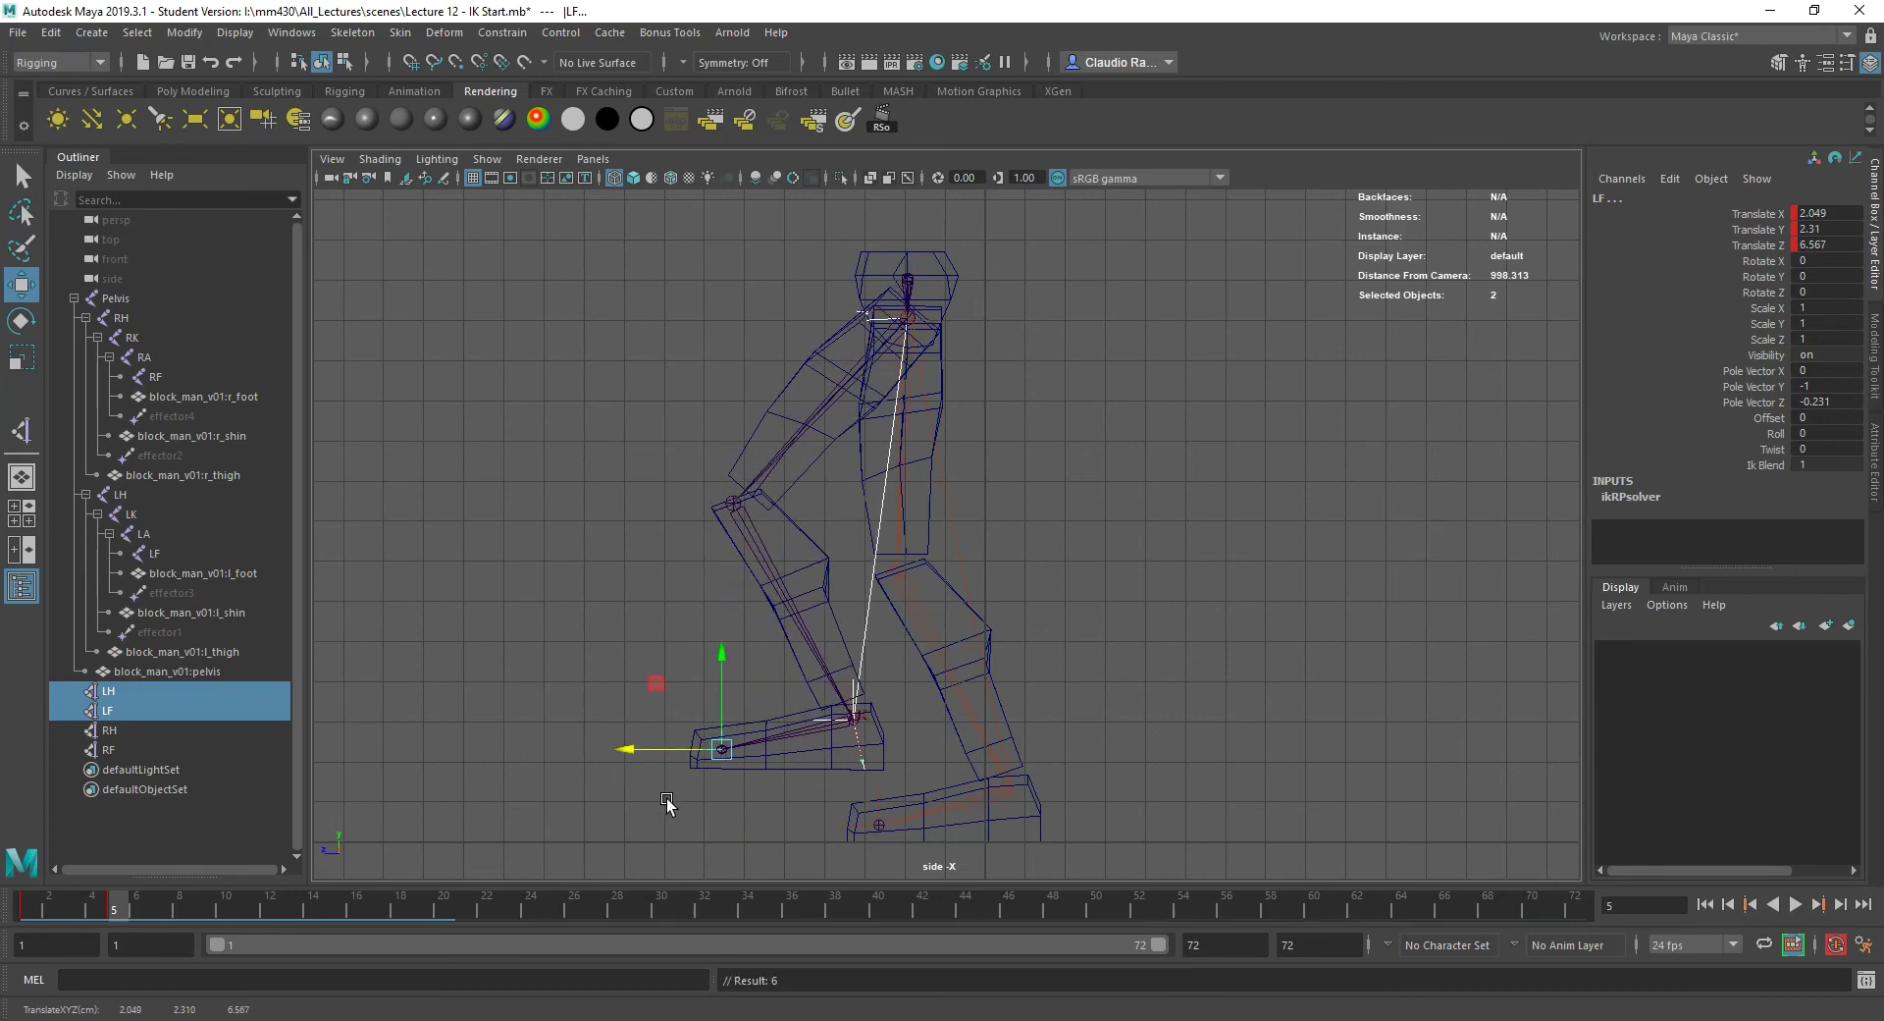
# - Check the pose against frame 1, then lower the LH and LF handles together at frame 5, LF to about 1.943 in Translate Y
pyautogui.moveTo(255, 909); pyautogui.dragTo(21, 912)
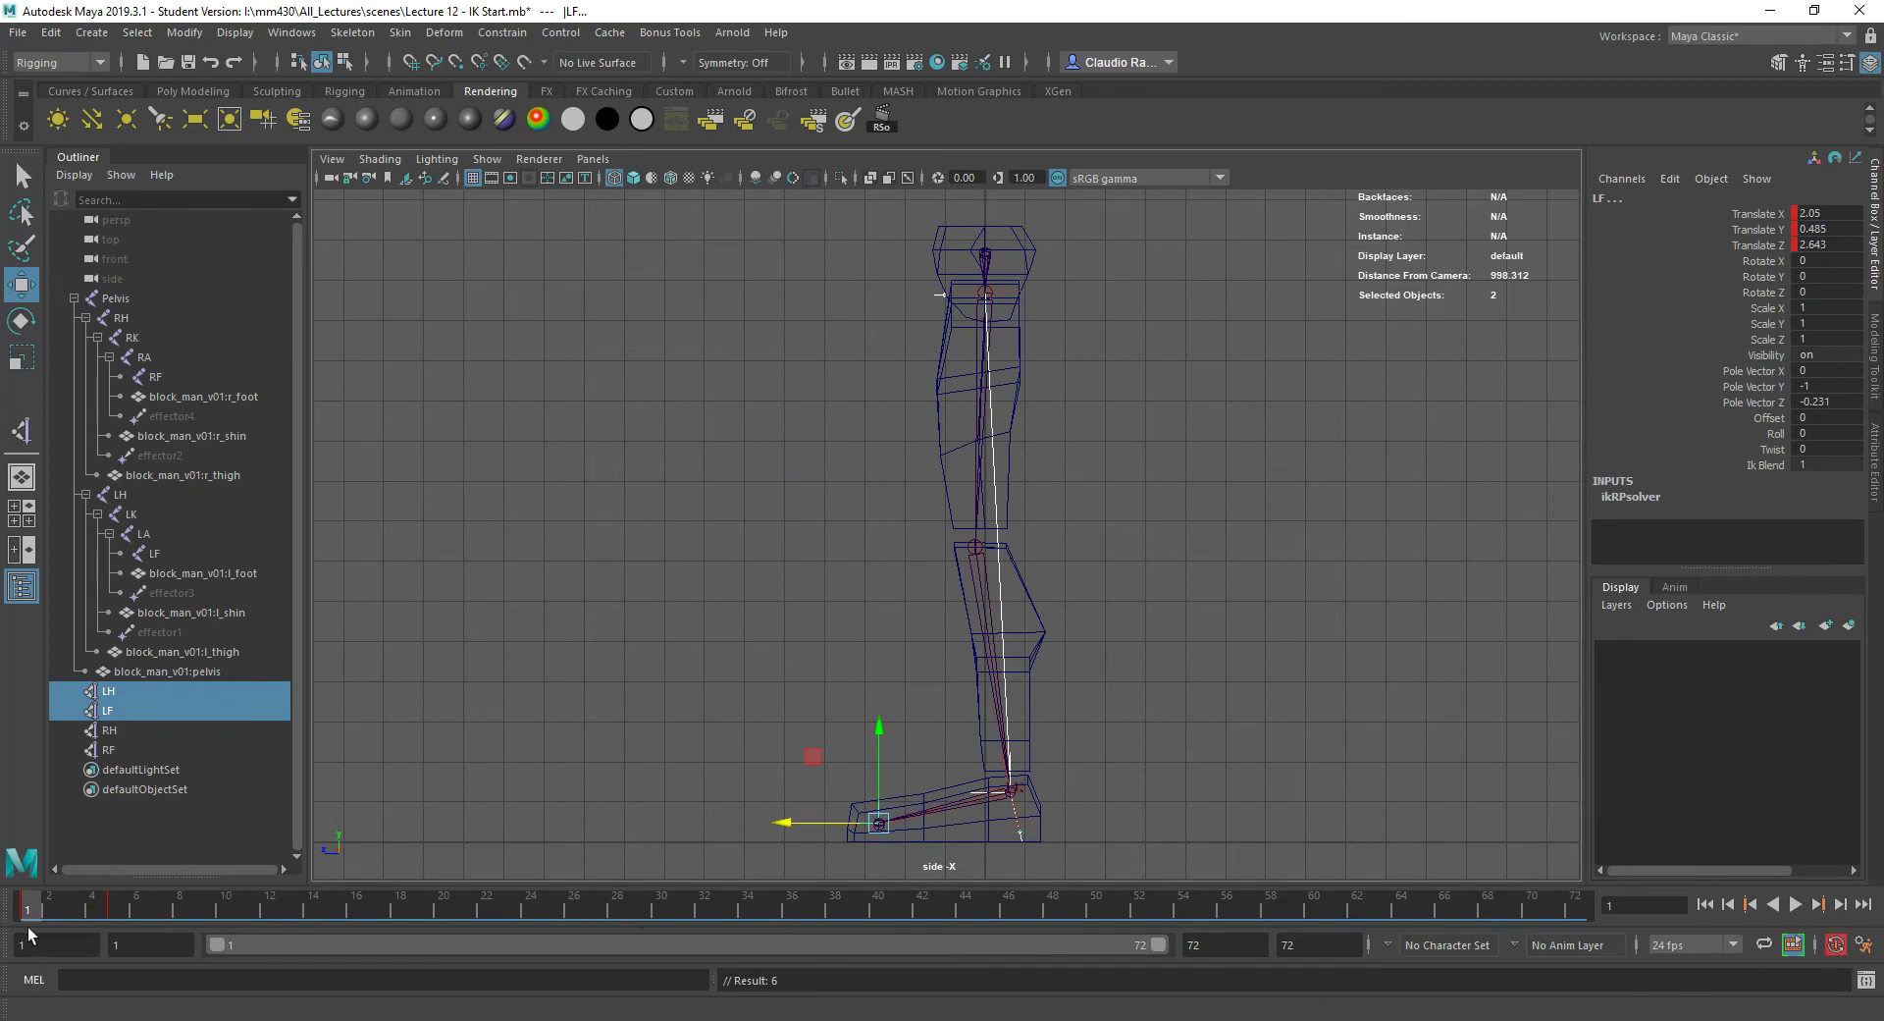
pyautogui.moveTo(29, 908); pyautogui.dragTo(115, 936)
pyautogui.moveTo(719, 666); pyautogui.dragTo(723, 677)
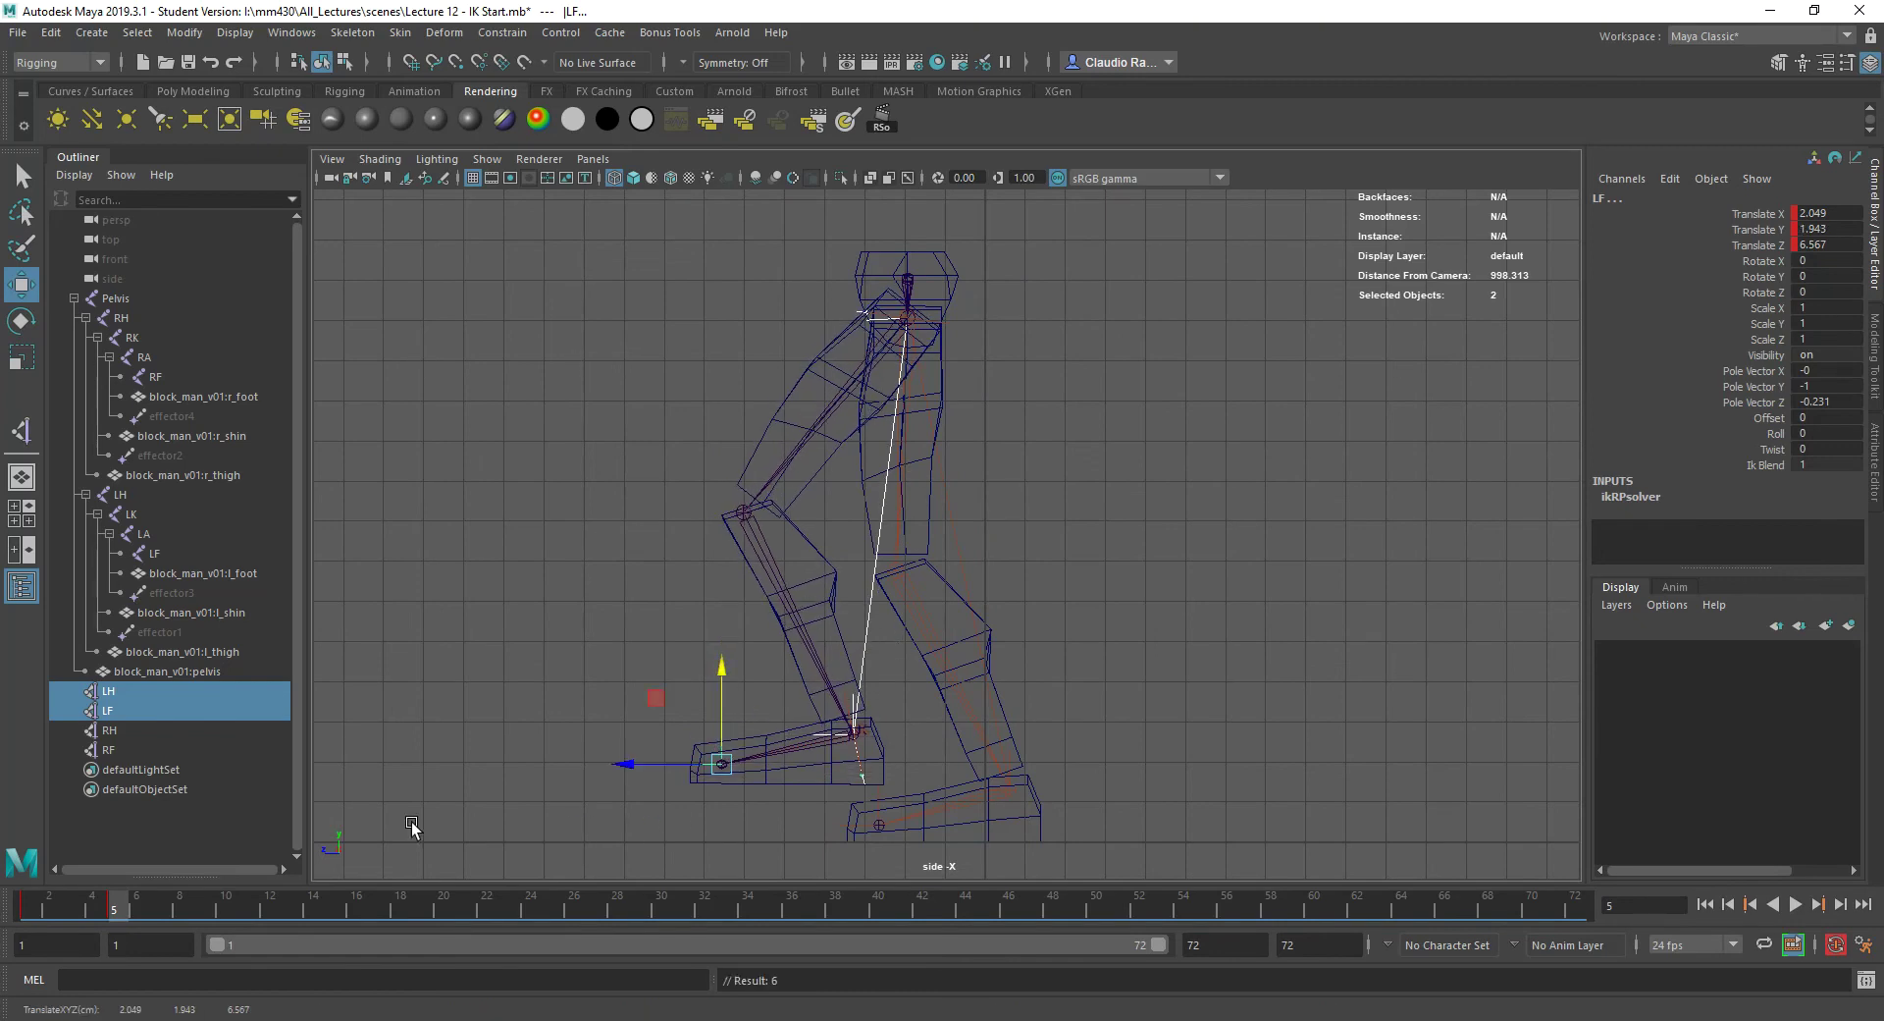
# - At frame 10, move the Pelvis forward and down to about 13.748 in Translate Y and 3.206 in Translate Z
pyautogui.click(226, 908)
pyautogui.click(886, 278)
pyautogui.moveTo(886, 278); pyautogui.dragTo(856, 240)
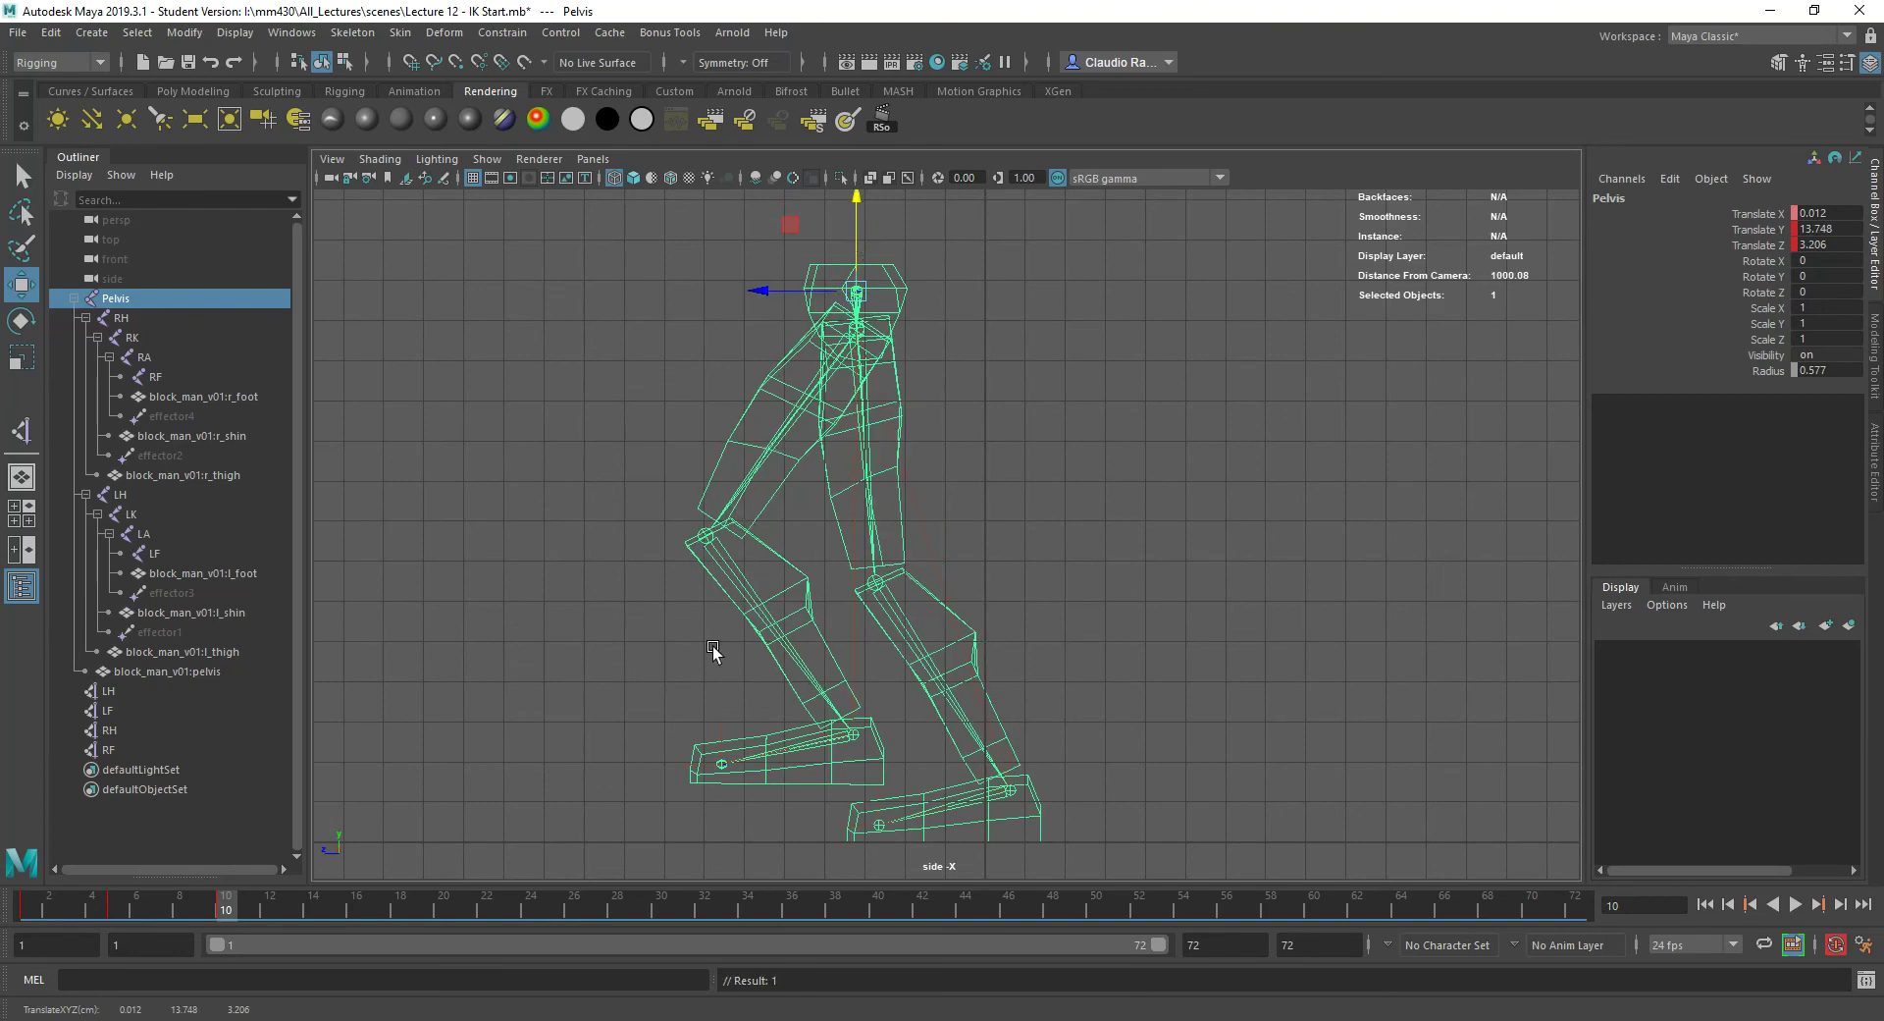
# - Plant the left foot at frame 10 by lowering the LH and LF handles together to ground level and moving them ahead of the Pelvis
pyautogui.click(115, 692)
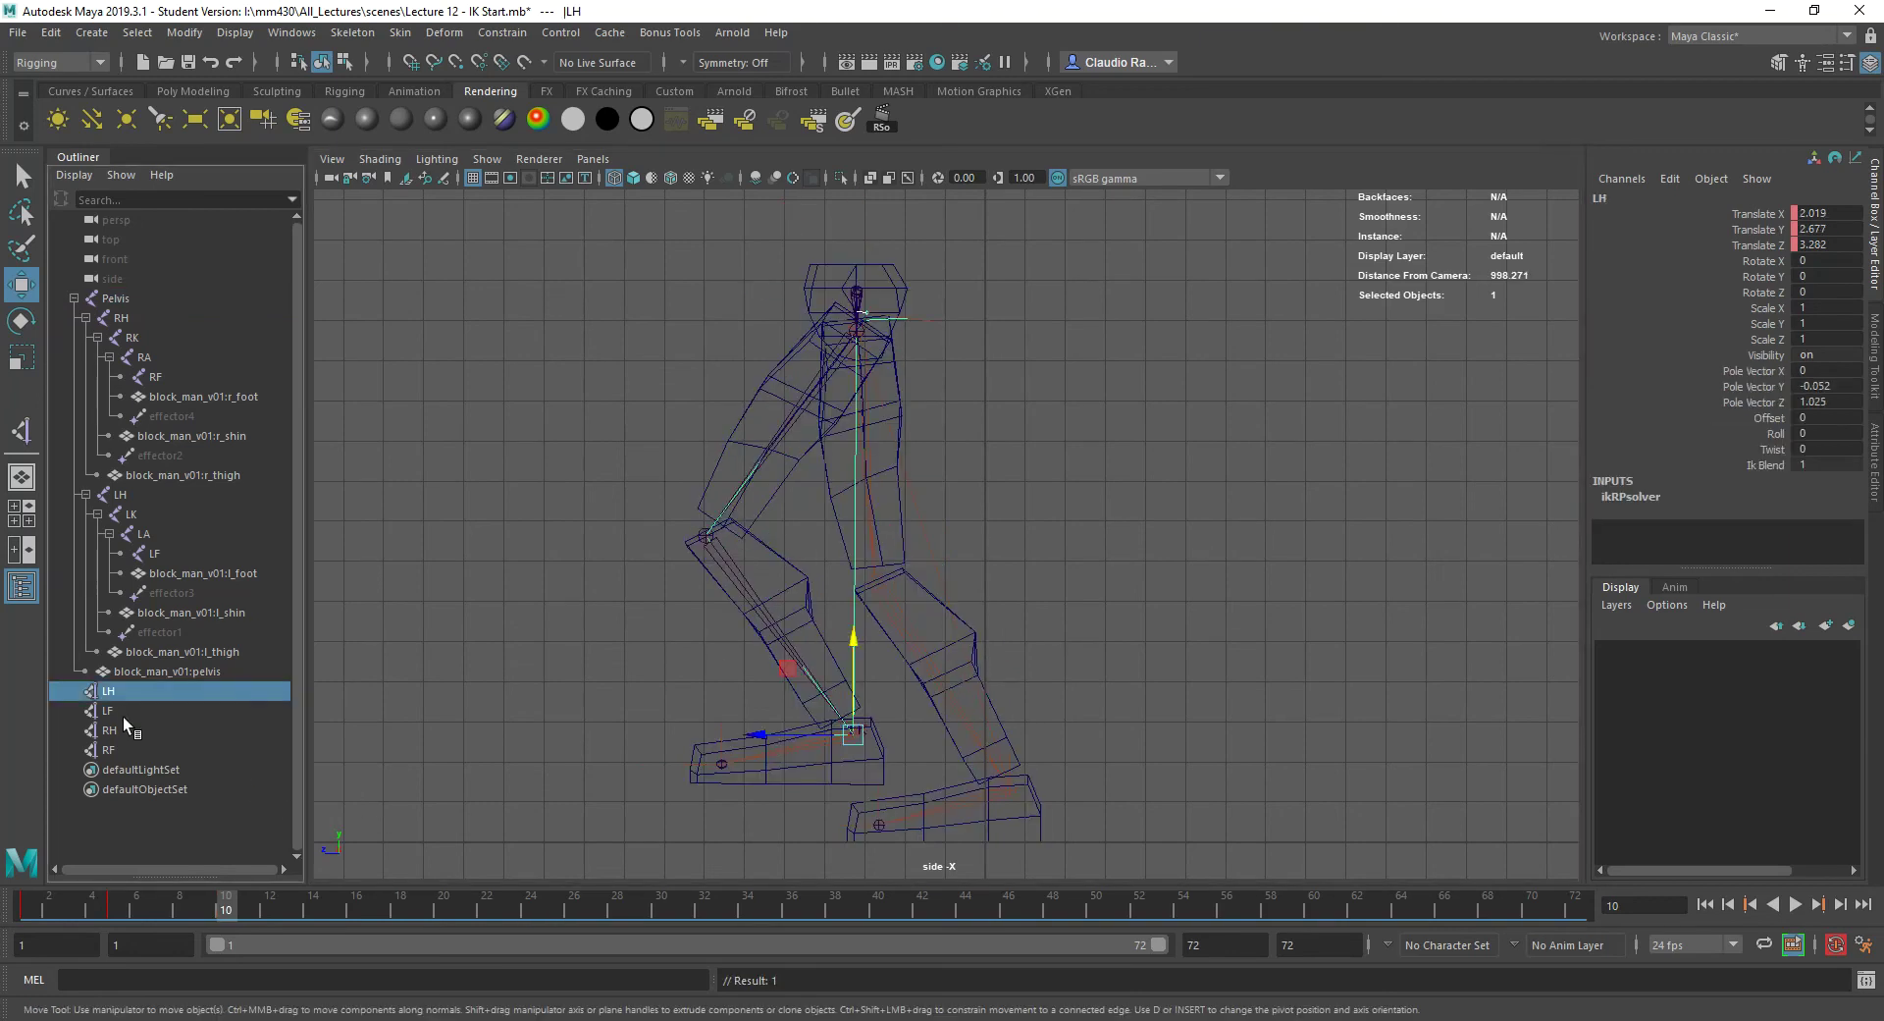
pyautogui.keyDown('ctrl'); pyautogui.click(119, 710); pyautogui.keyUp('ctrl')
pyautogui.moveTo(721, 722); pyautogui.dragTo(619, 828)
pyautogui.click(89, 709)
pyautogui.hotkey('ctrl', 'z')
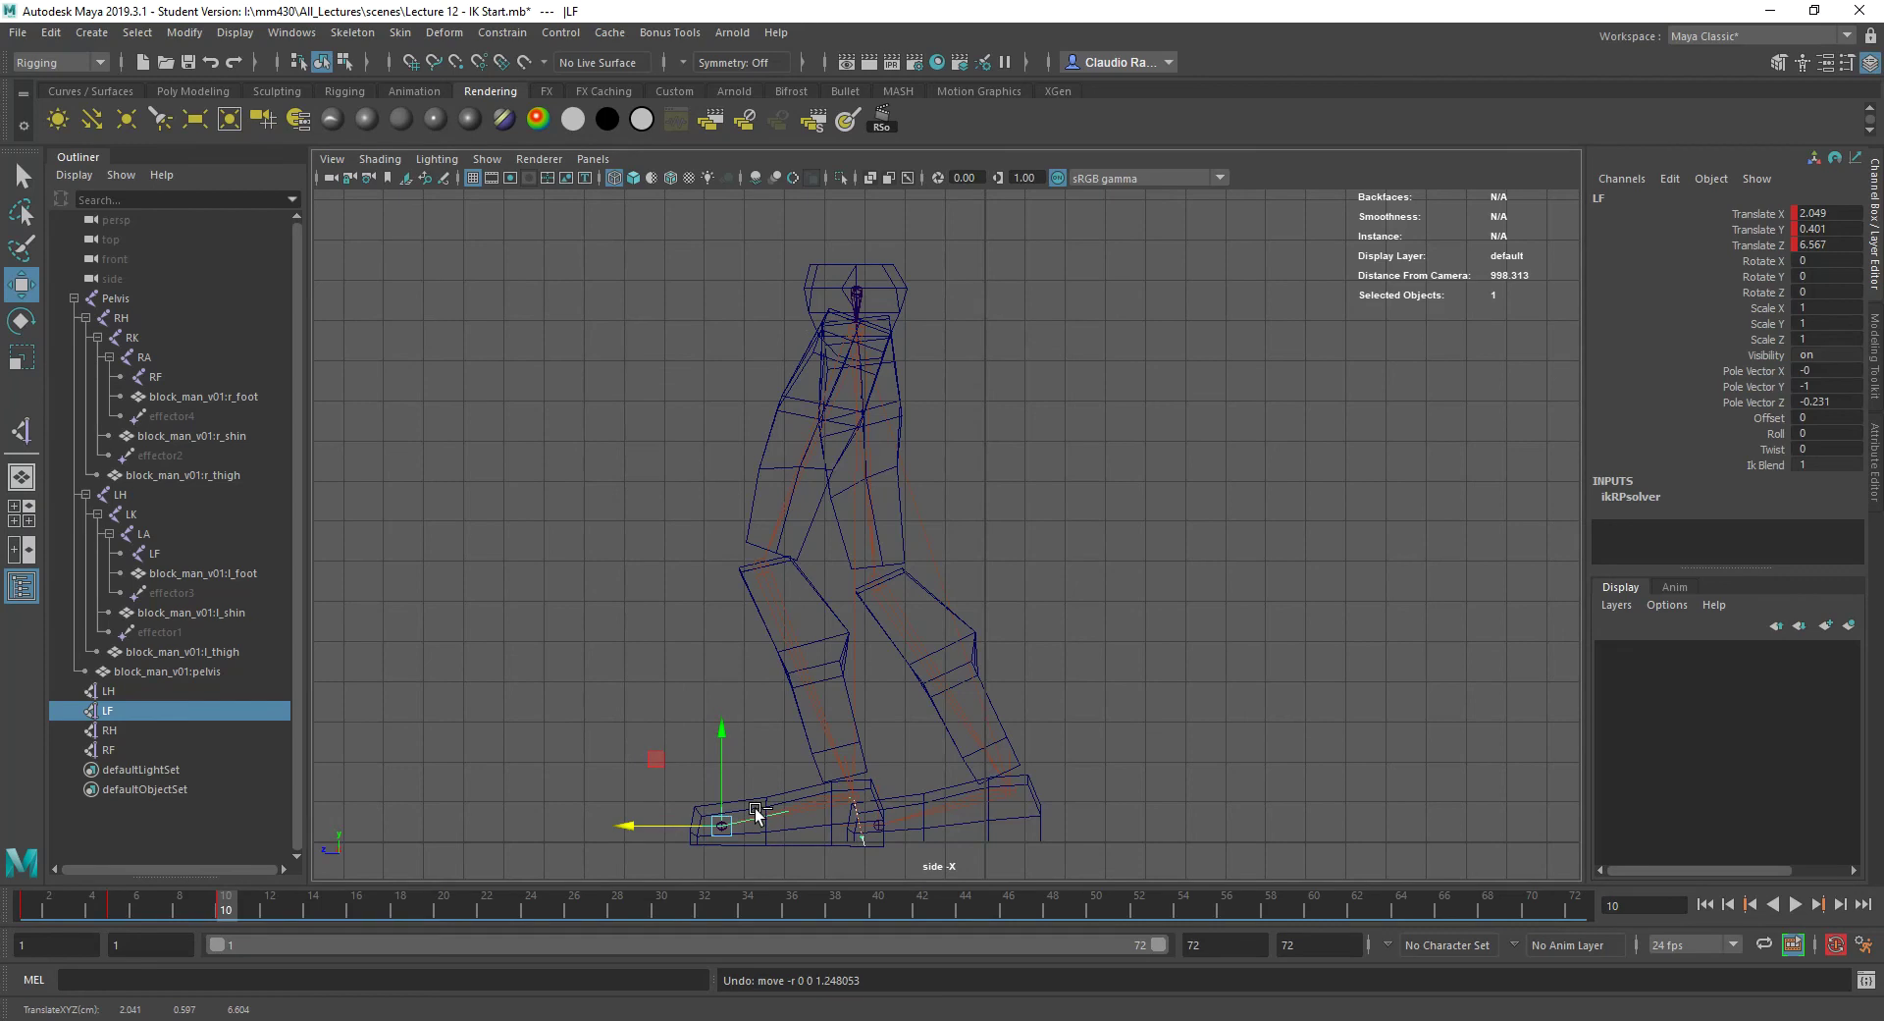
pyautogui.keyDown('ctrl'); pyautogui.click(129, 692); pyautogui.keyUp('ctrl')
pyautogui.moveTo(780, 803); pyautogui.dragTo(477, 814)
pyautogui.click(527, 827)
# - Shift the Pelvis to about 13.871 in Translate Y and 3.597 in Translate Z at frame 10, and play back the step
pyautogui.click(858, 290)
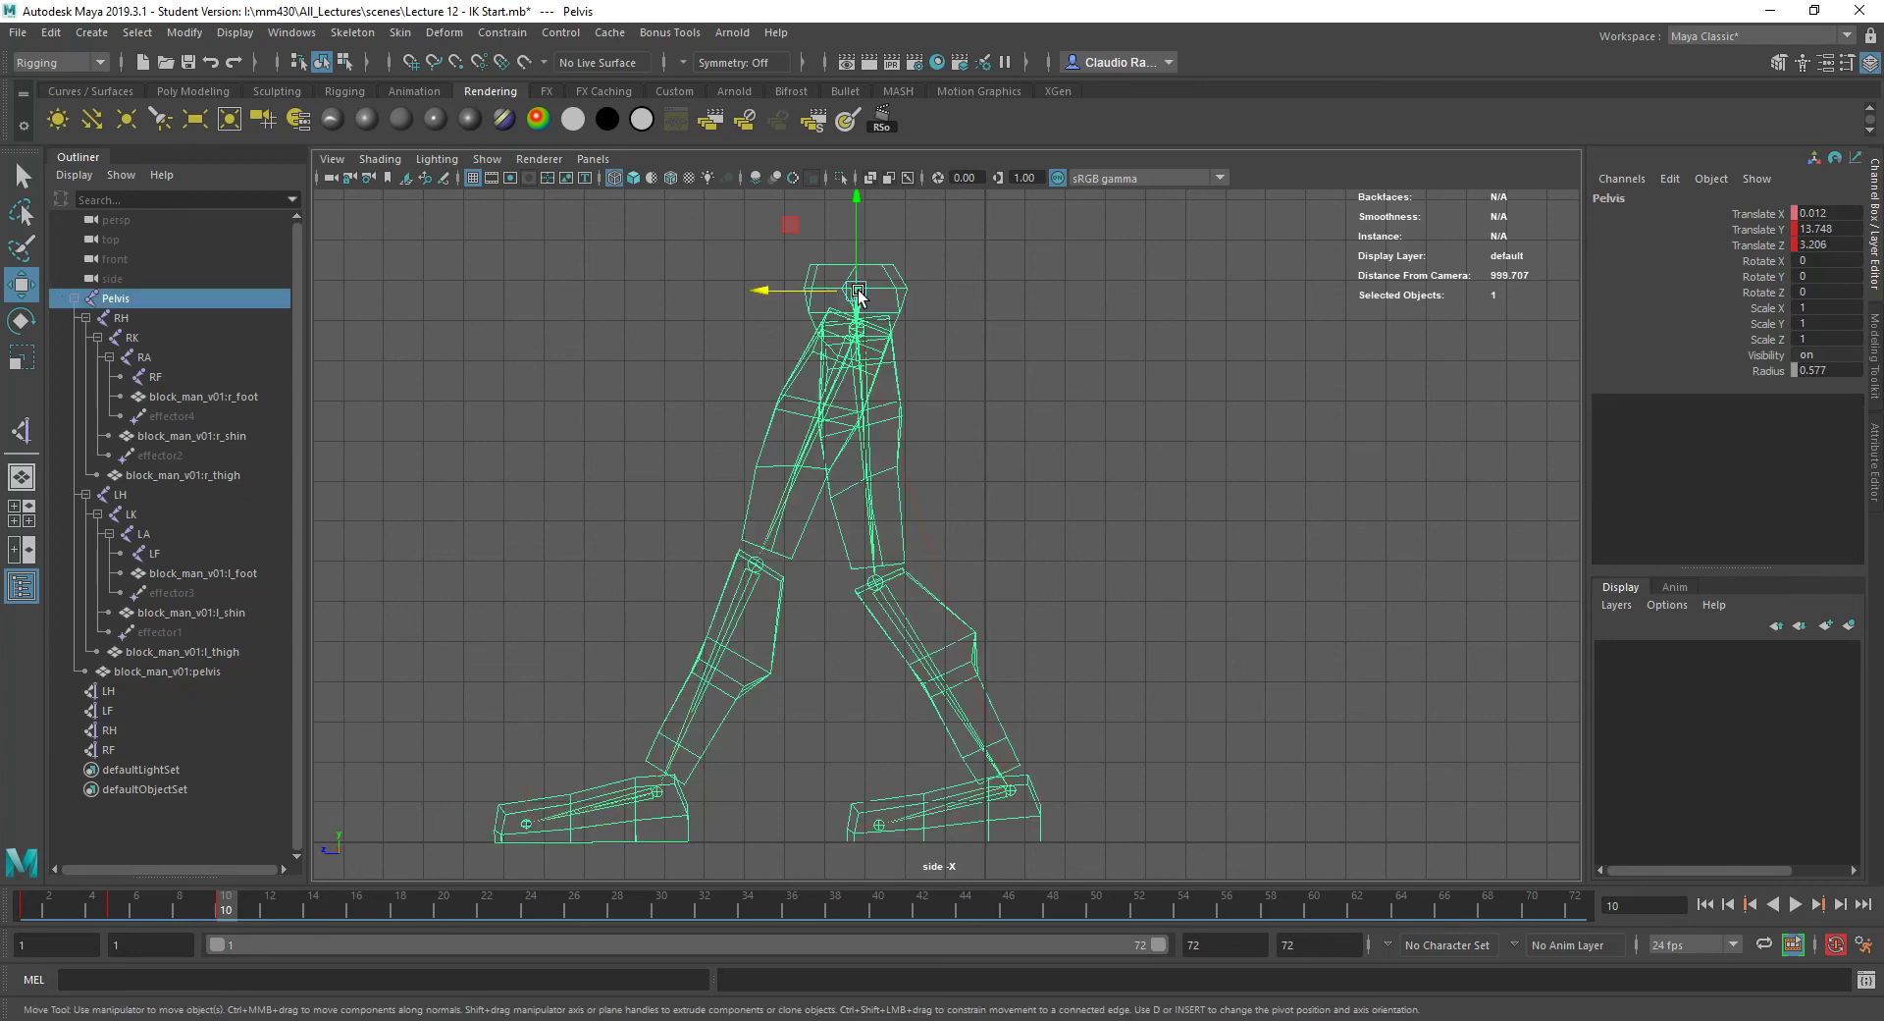
pyautogui.moveTo(790, 291); pyautogui.dragTo(812, 234)
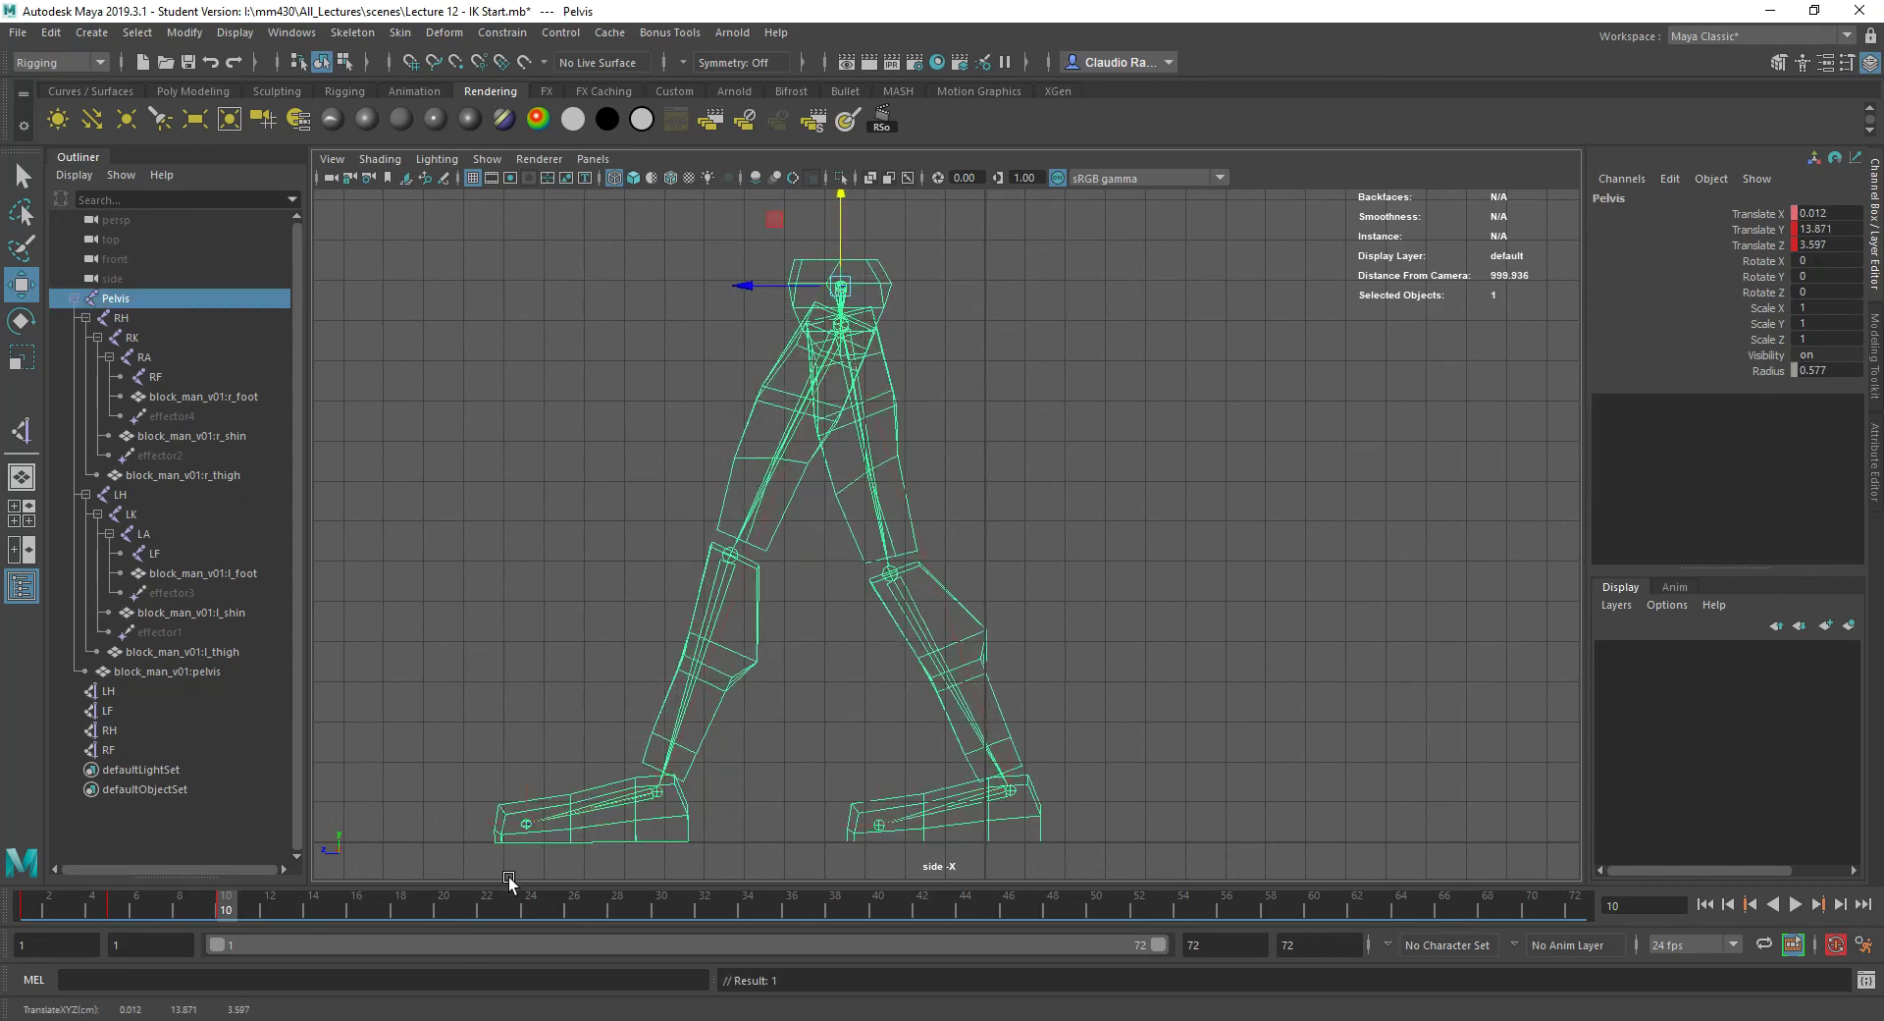
pyautogui.hotkey('alt', 'v')
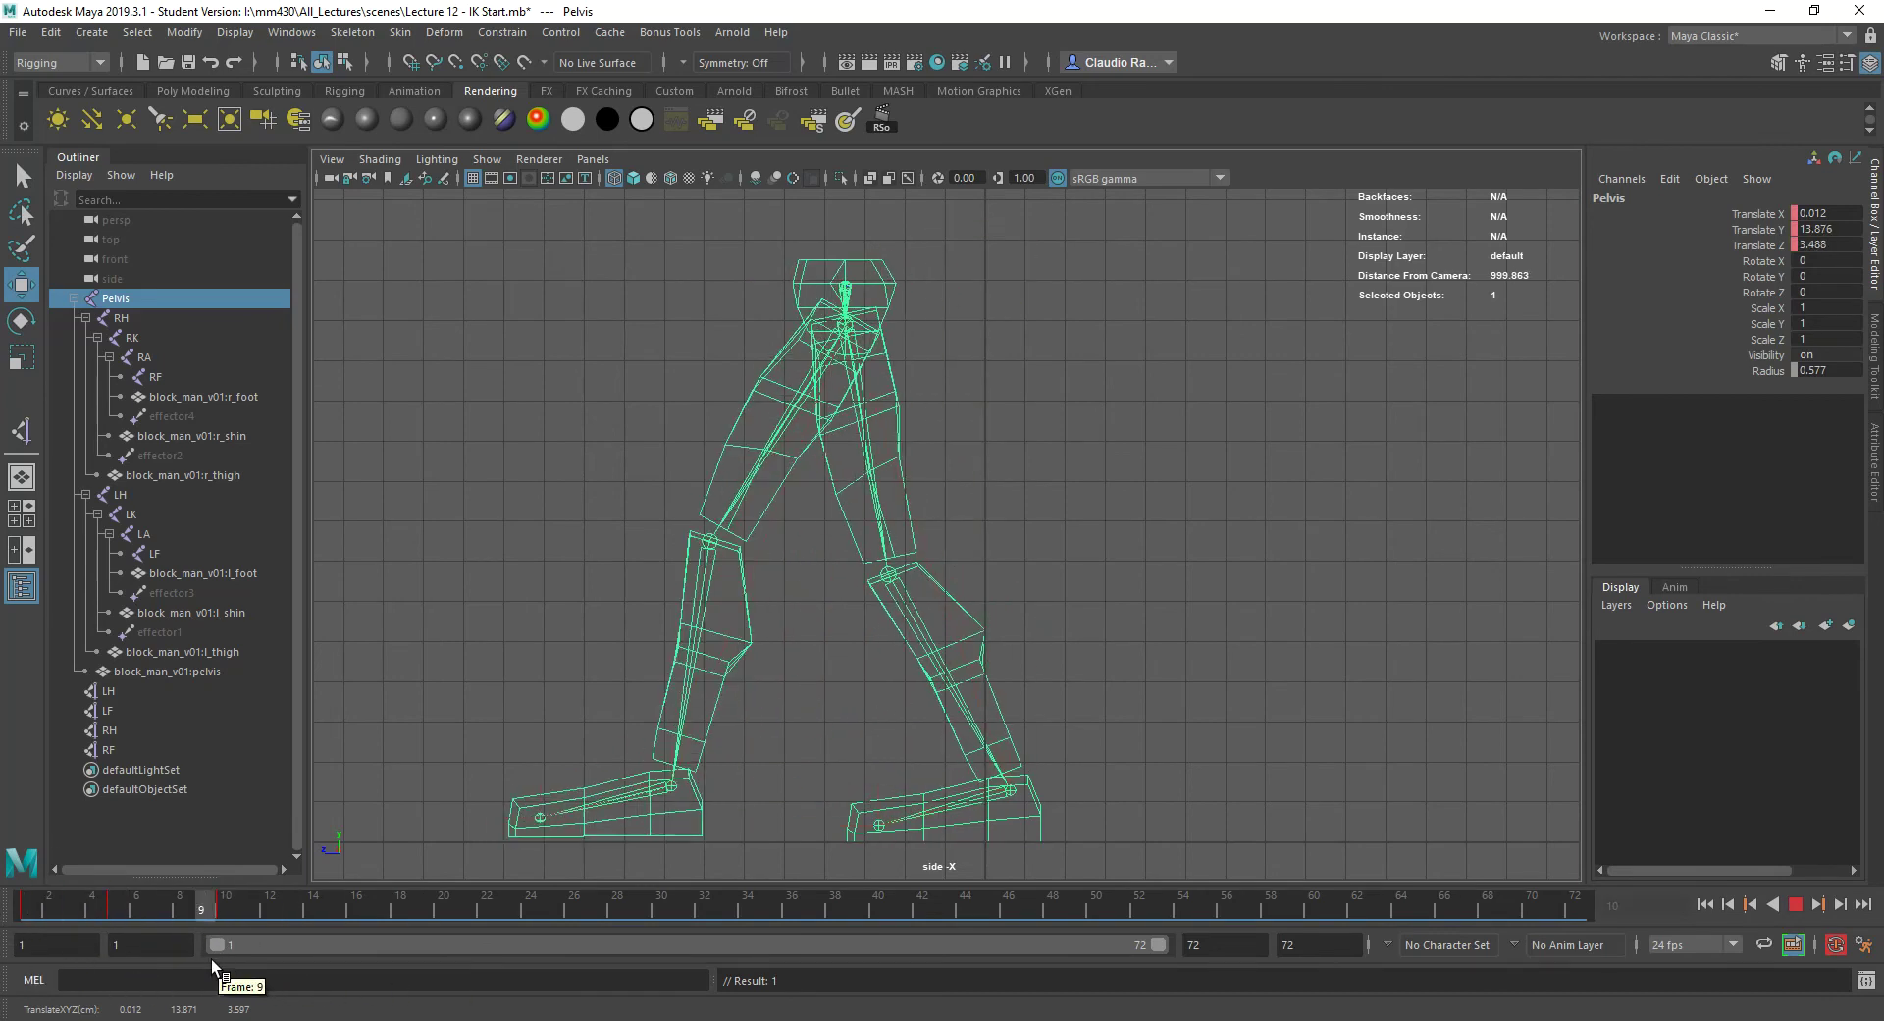
pyautogui.hotkey('alt', 'v')
pyautogui.click(529, 823)
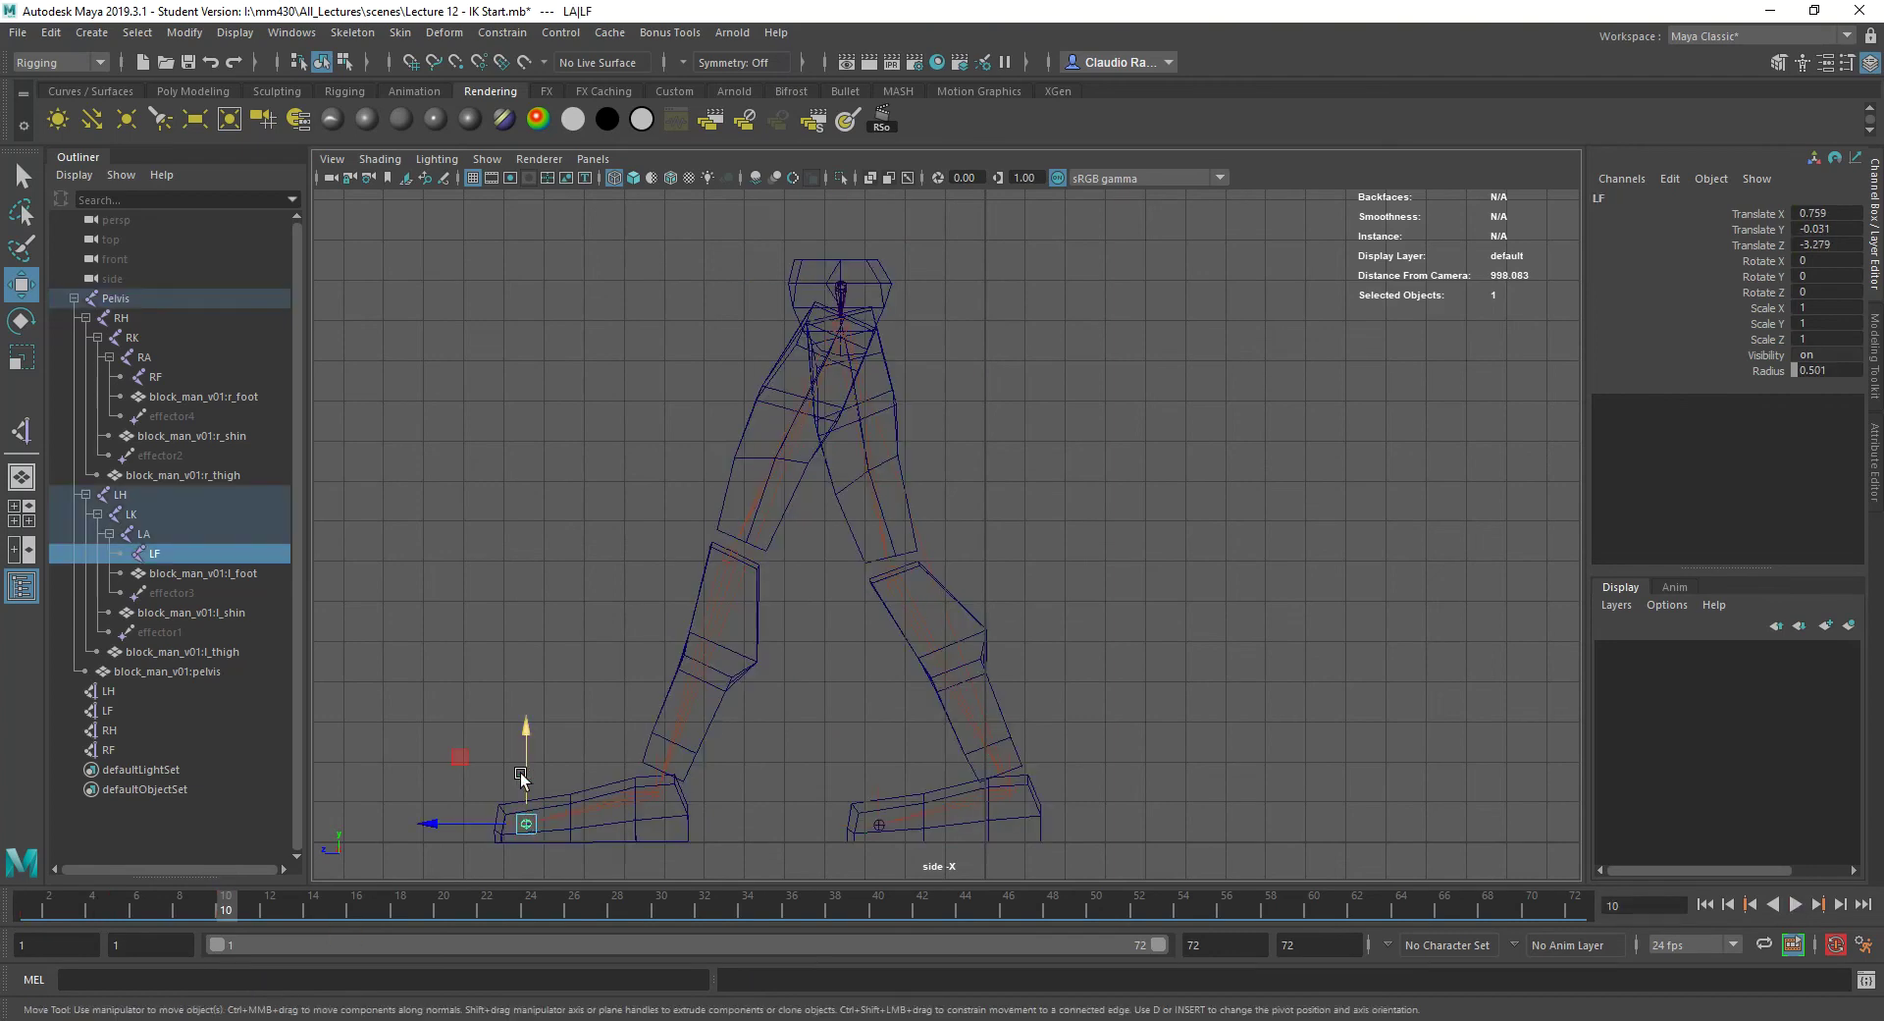
pyautogui.moveTo(520, 824); pyautogui.dragTo(463, 814)
pyautogui.hotkey('ctrl', 'z')
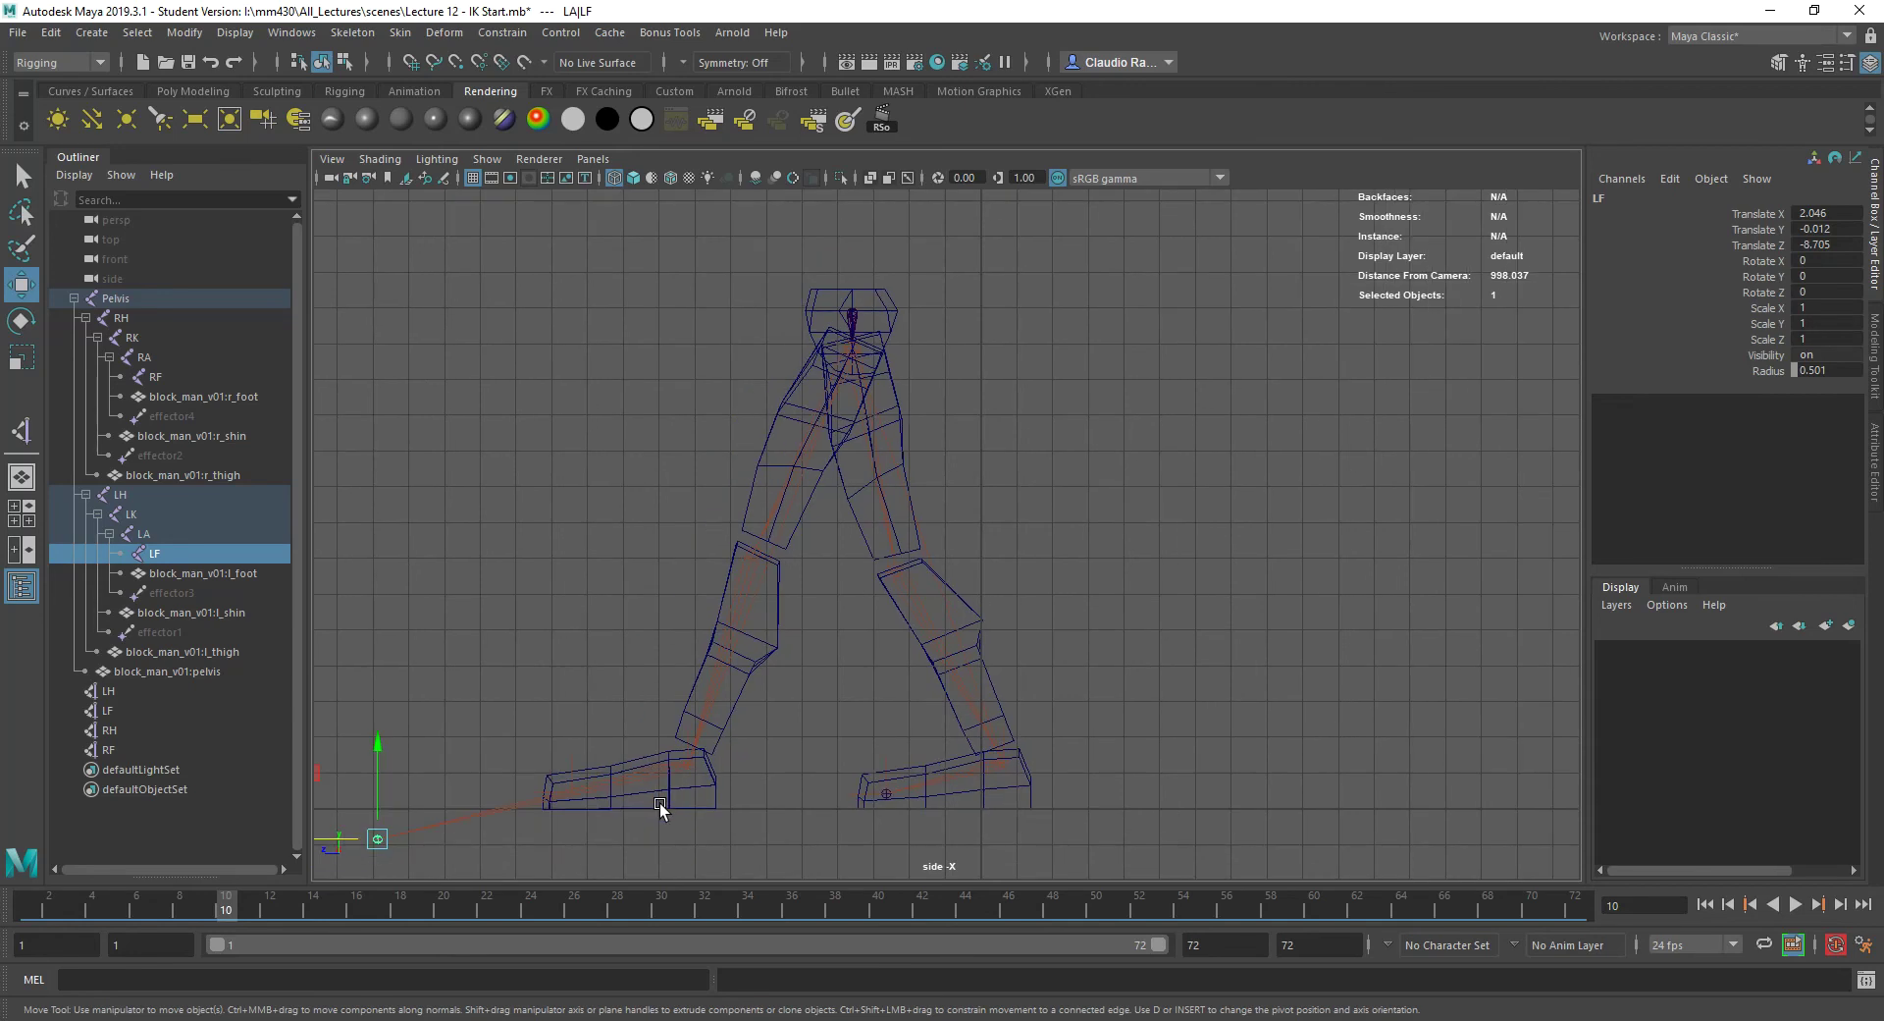
pyautogui.moveTo(563, 788)
pyautogui.mouseDown()
pyautogui.moveTo(524, 695)
pyautogui.moveTo(526, 795)
pyautogui.moveTo(559, 808)
pyautogui.mouseUp()
pyautogui.hotkey('ctrl', 'z')
pyautogui.hotkey('ctrl', 'z')
pyautogui.hotkey('ctrl', 'z')
pyautogui.hotkey('ctrl', 'z')
pyautogui.hotkey('ctrl', 'z')
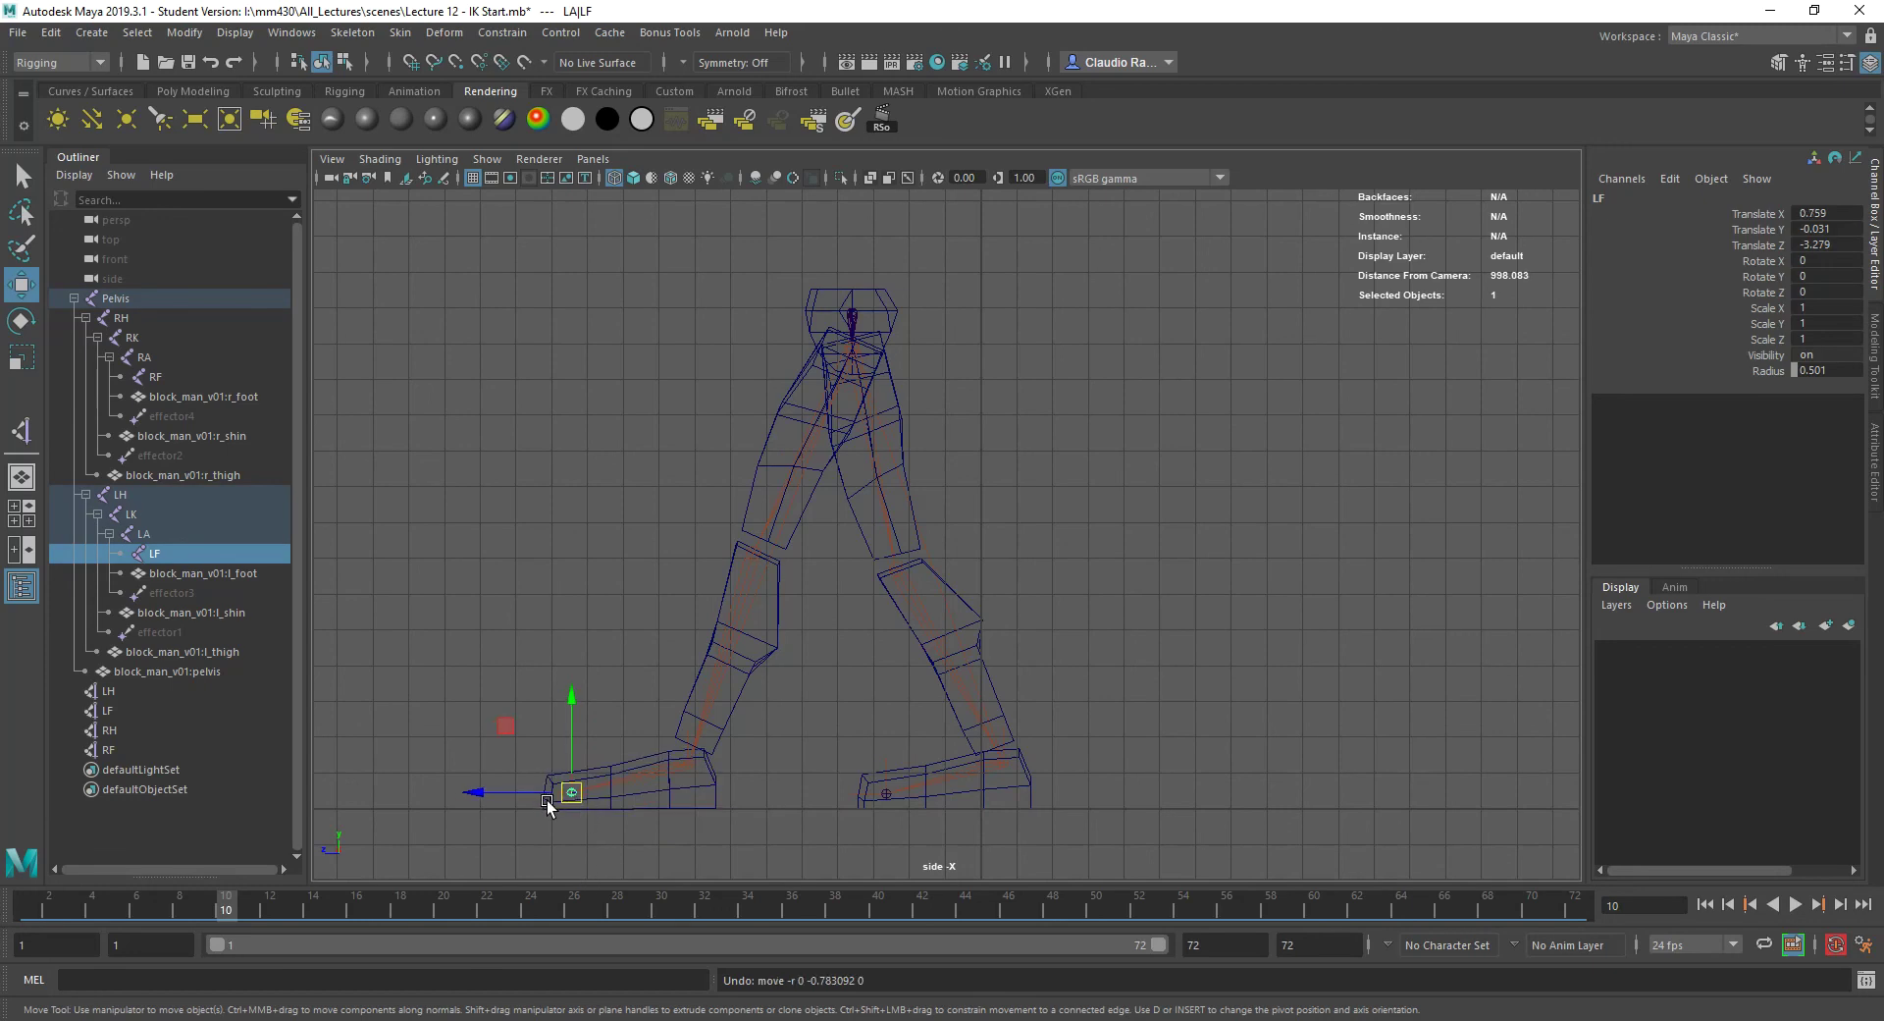
# - Review the step in the perspective view by scrubbing to frame 9, and compare the keys on the Pelvis joint and LH handle
pyautogui.press('space')
pyautogui.press('space')
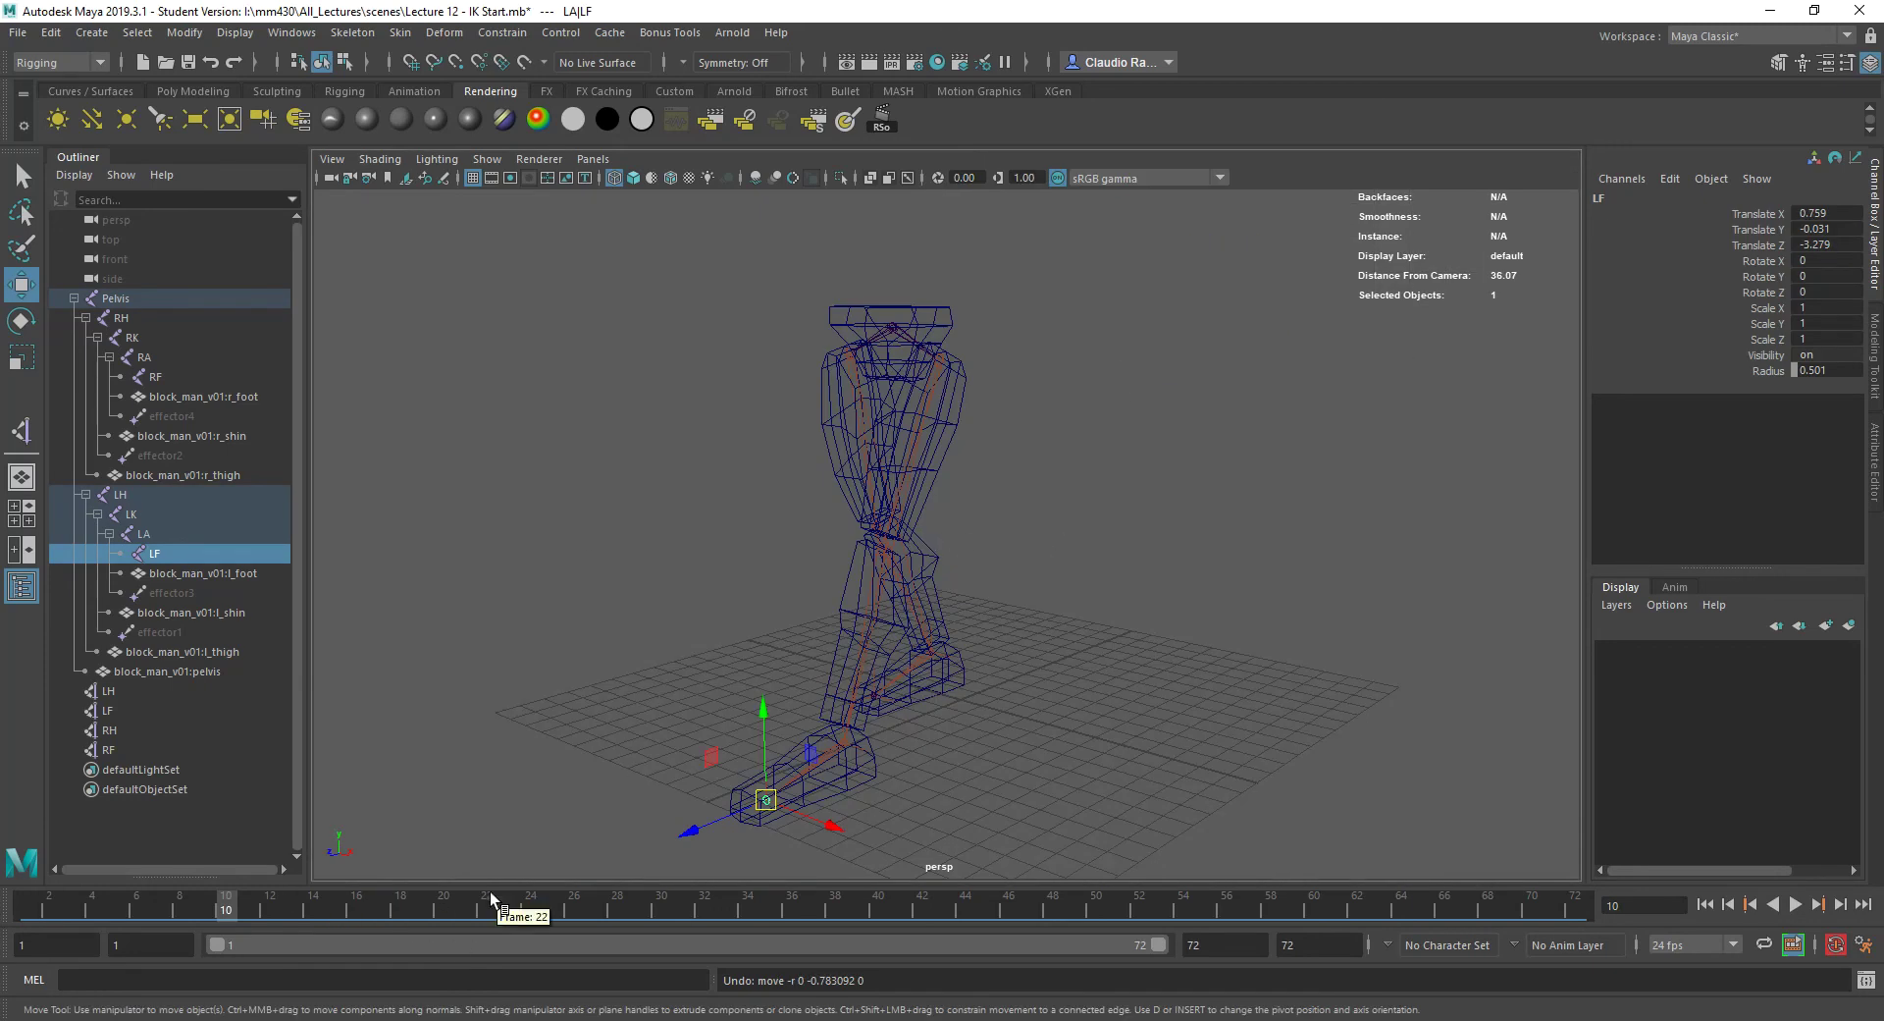
pyautogui.moveTo(226, 906); pyautogui.dragTo(196, 977)
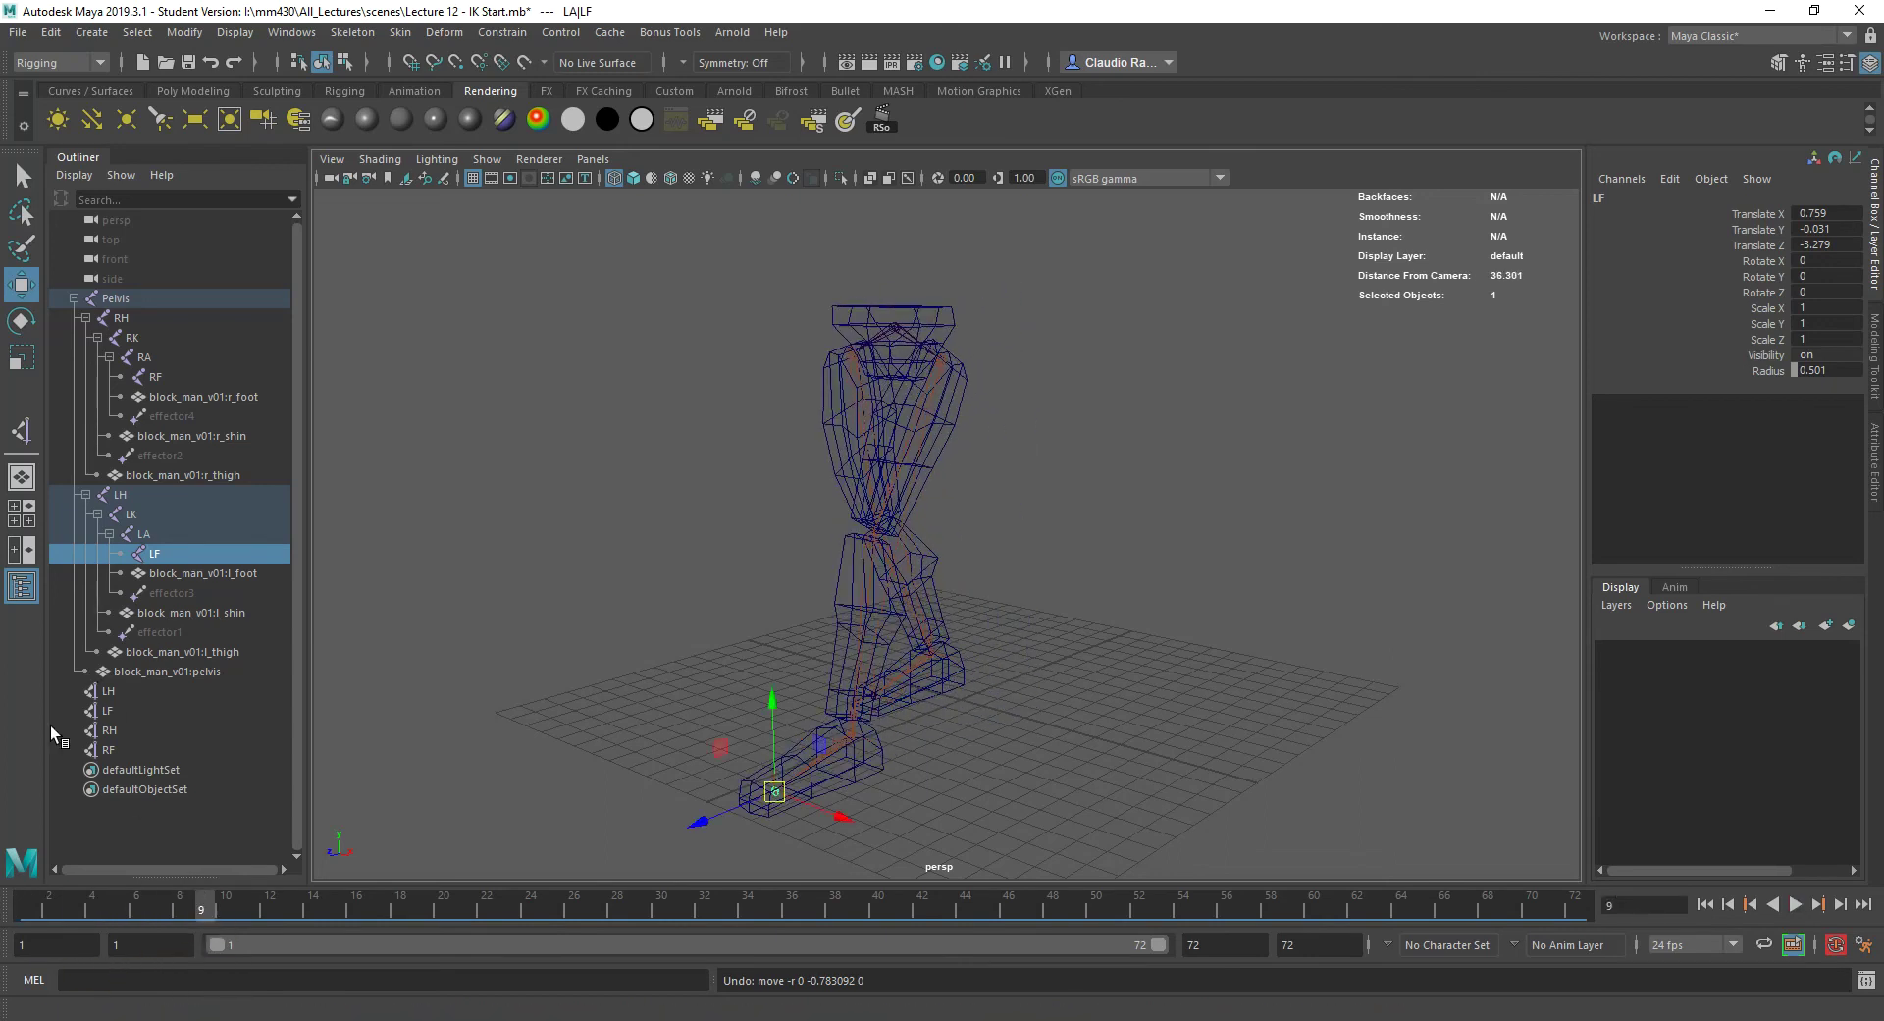
pyautogui.click(114, 299)
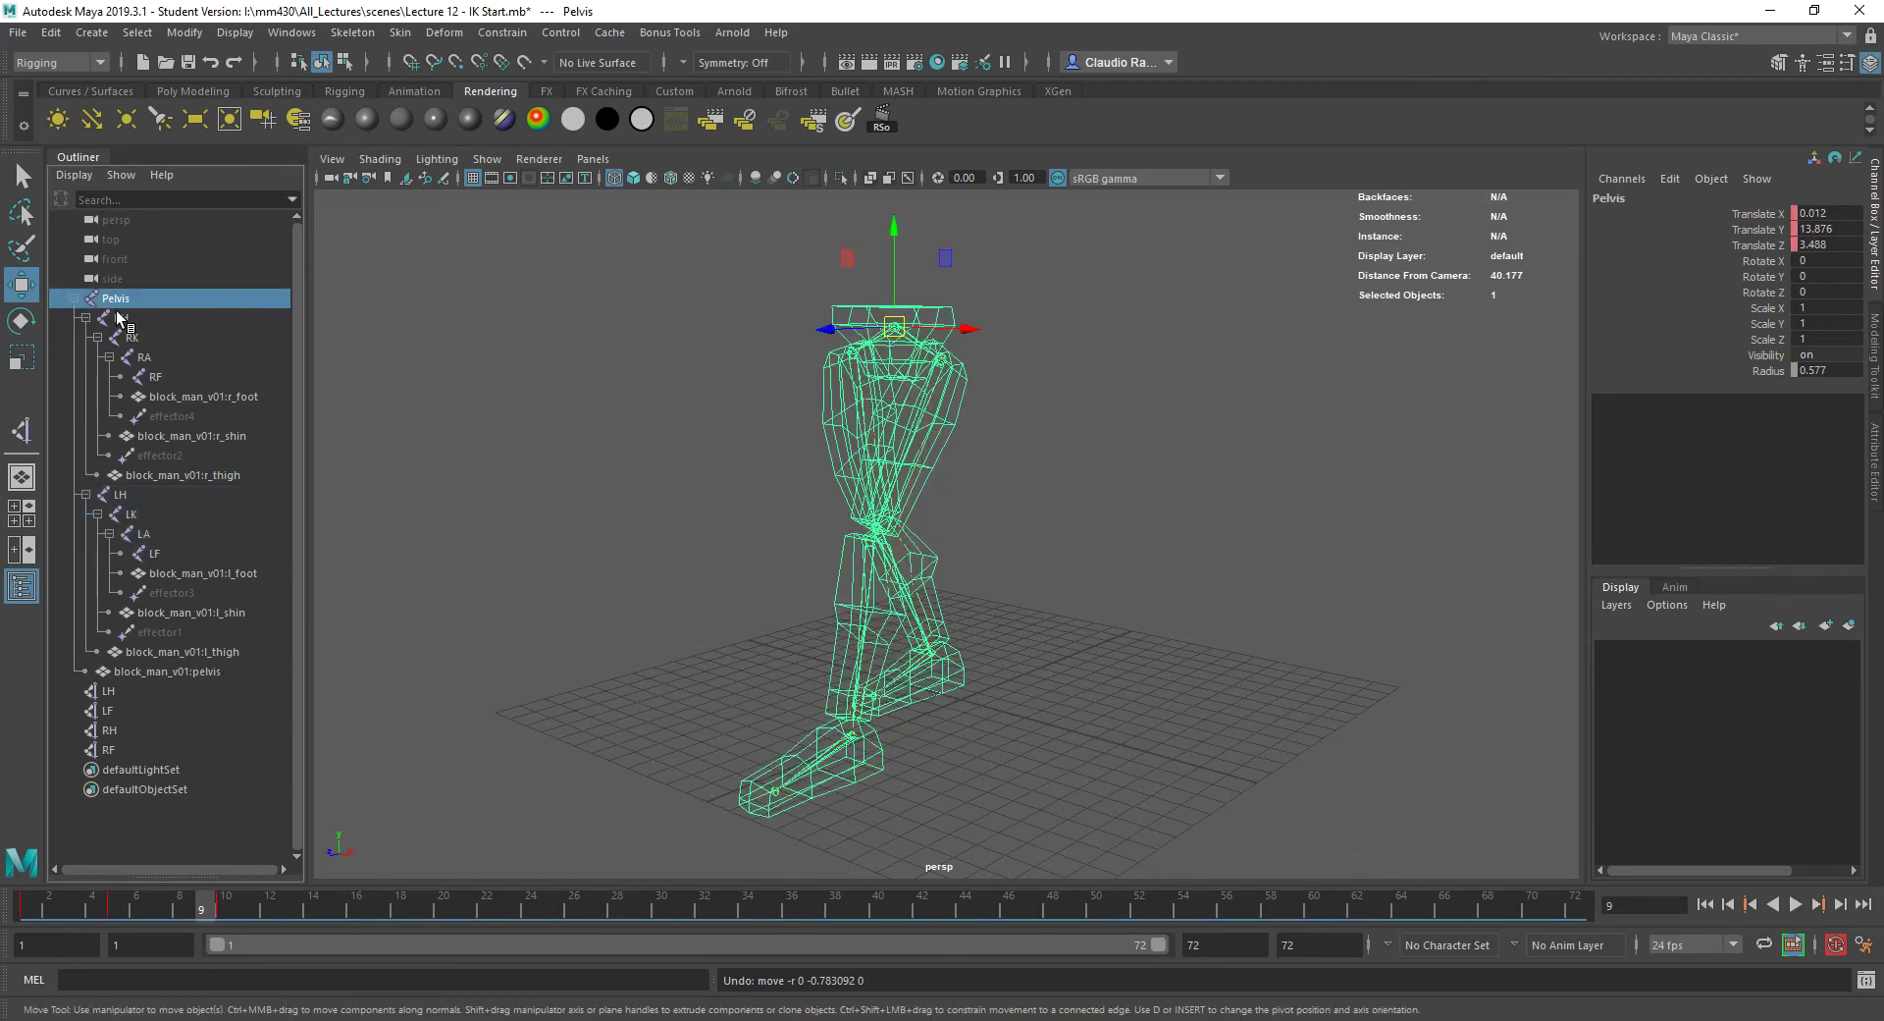
pyautogui.click(109, 690)
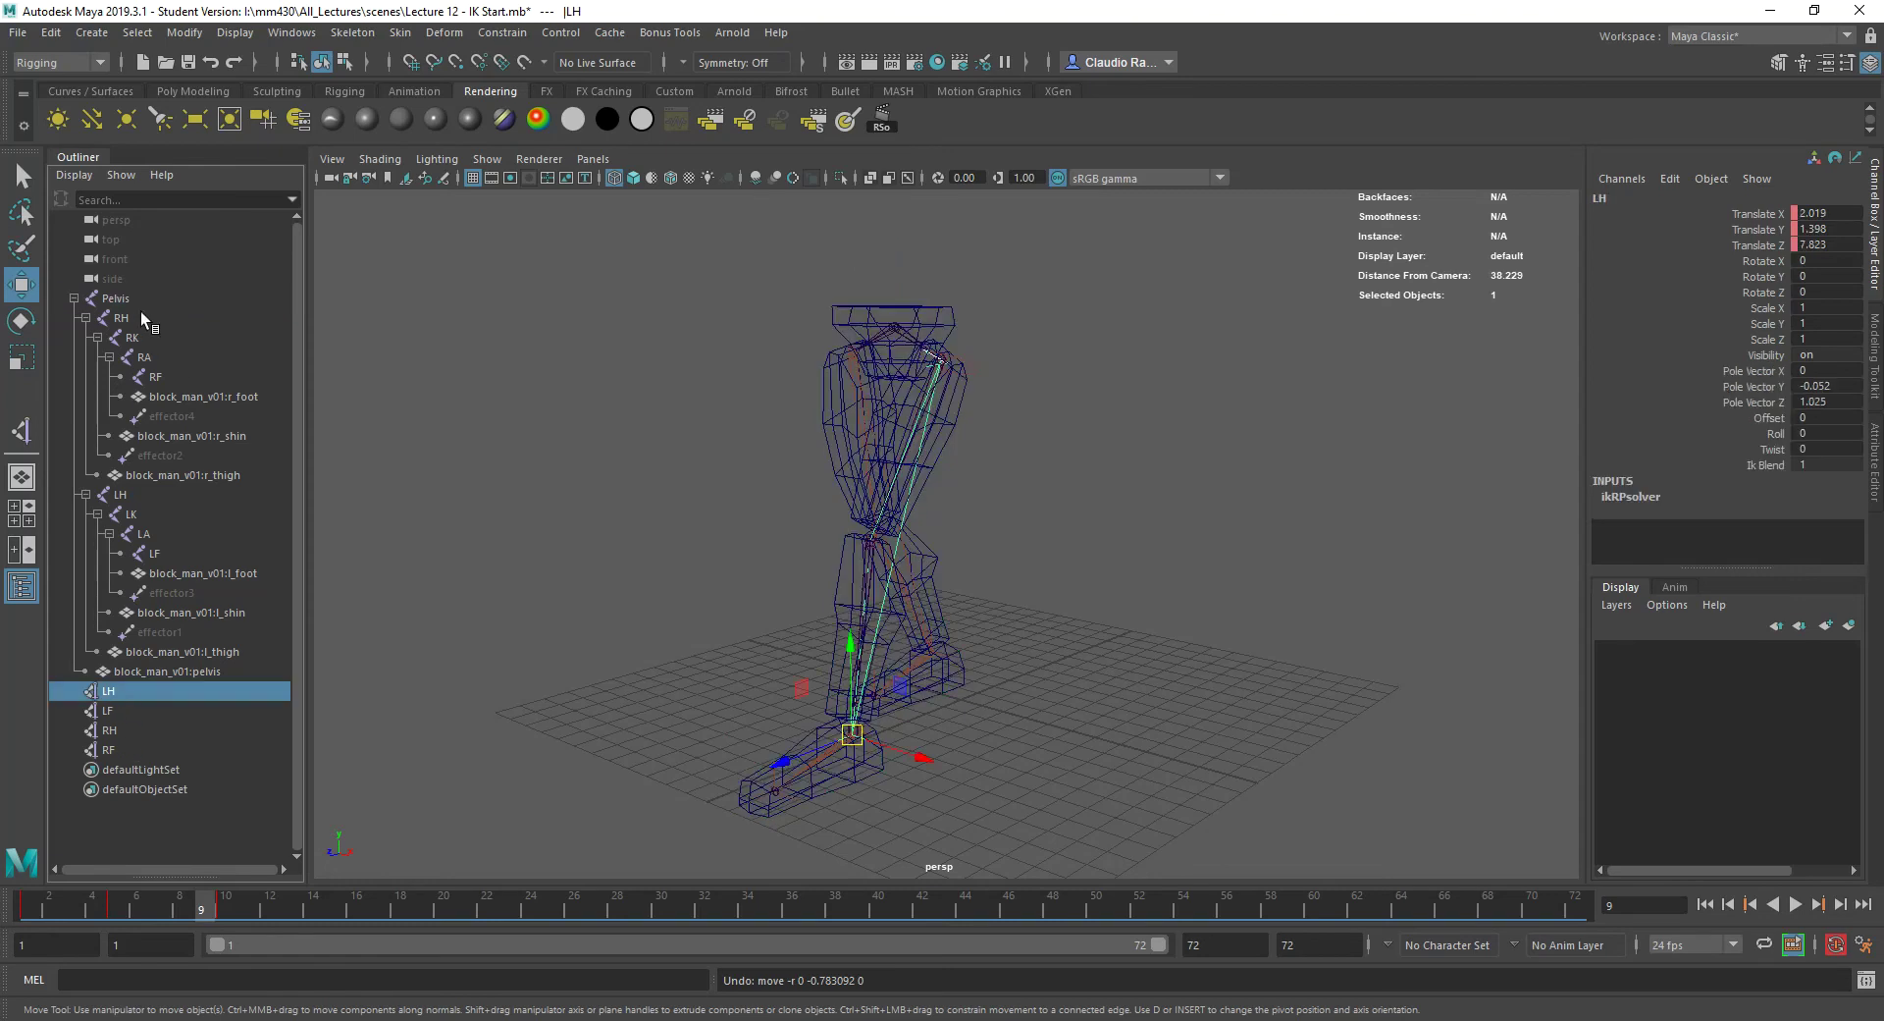
pyautogui.click(113, 299)
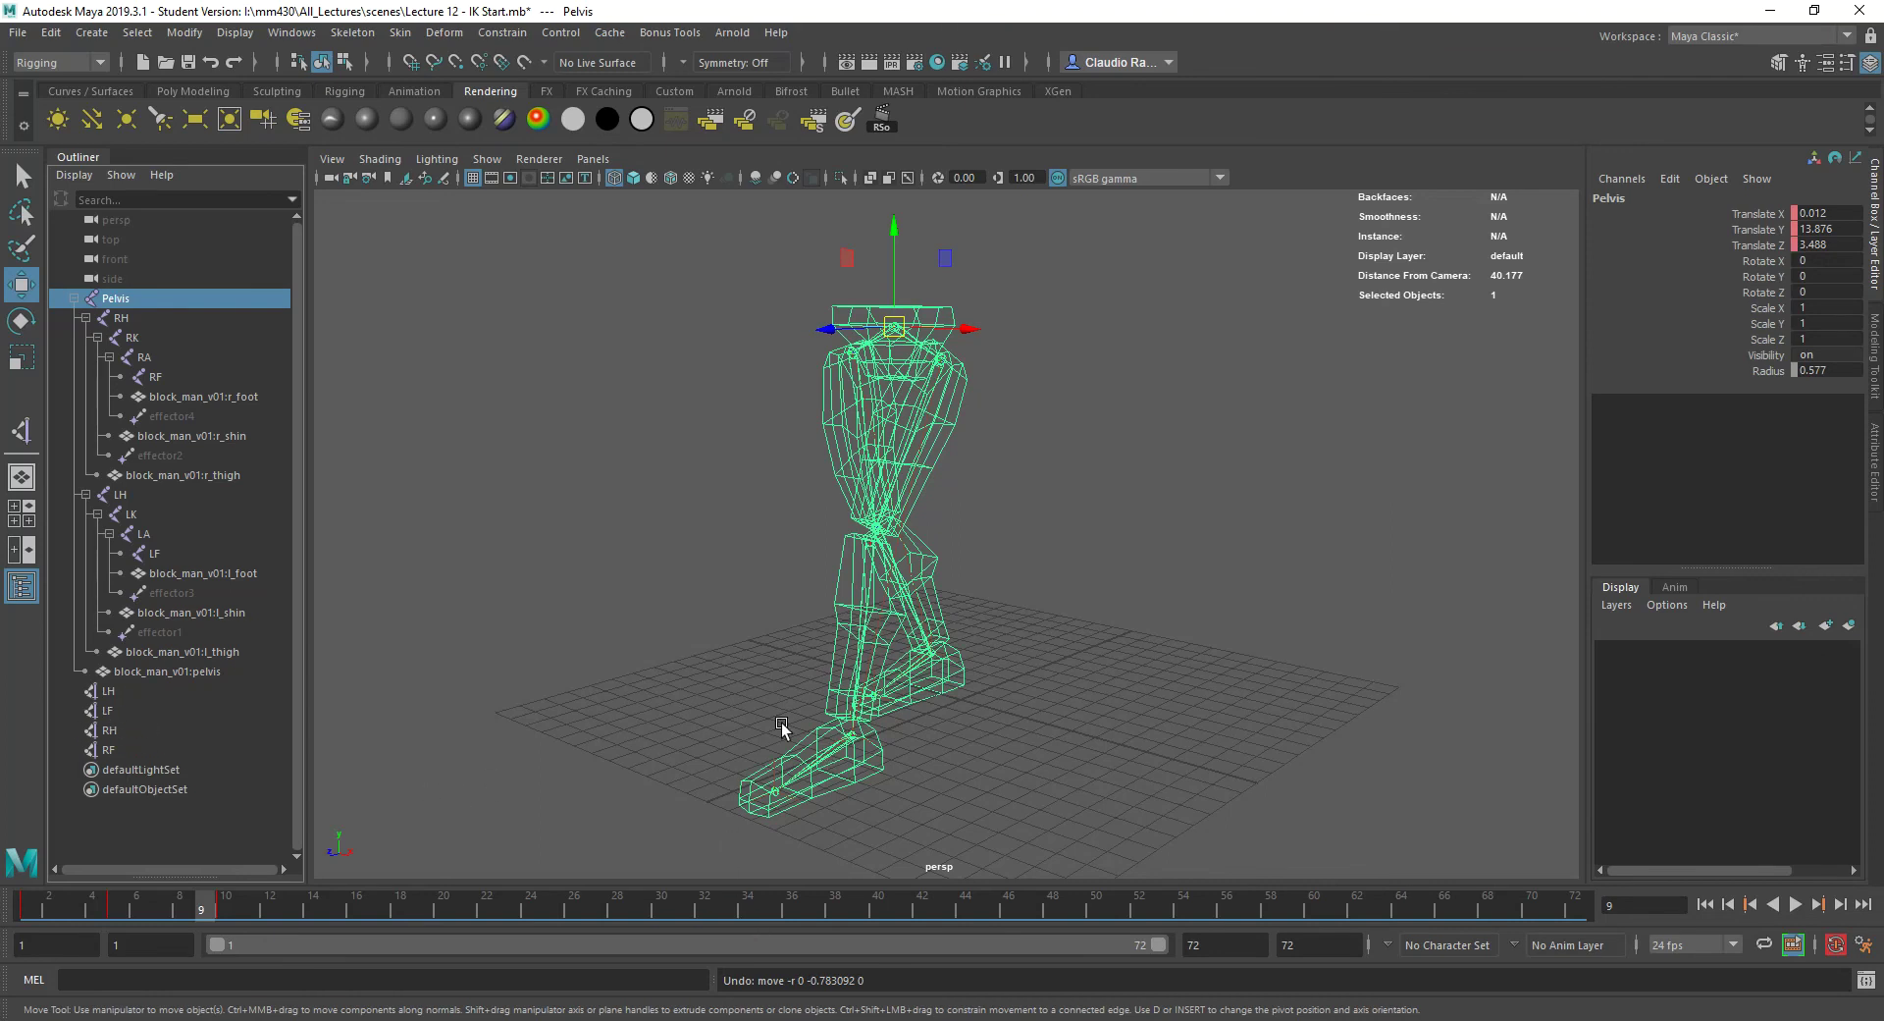
# - Try to move the Pelvis forward to about 5.867 in Translate Z at frame 15
pyautogui.moveTo(257, 901); pyautogui.dragTo(317, 916)
pyautogui.press('space')
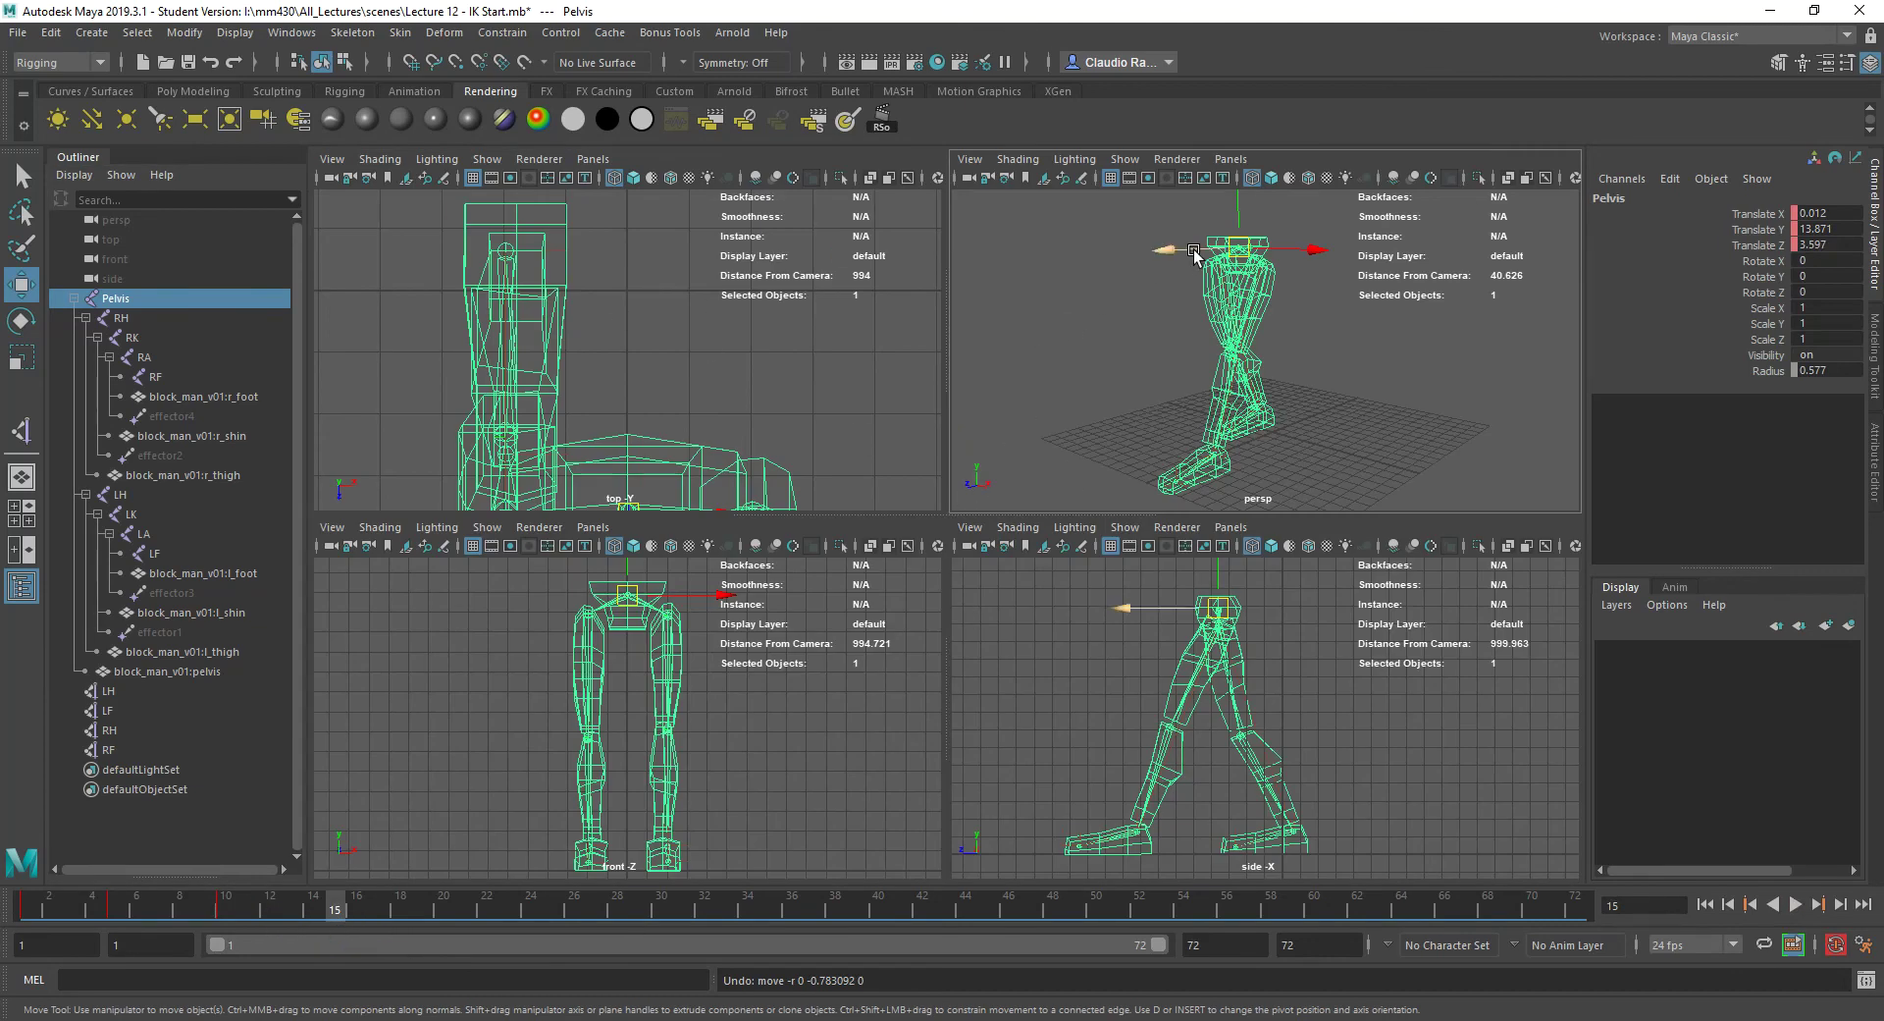
pyautogui.moveTo(1161, 612); pyautogui.dragTo(1113, 601)
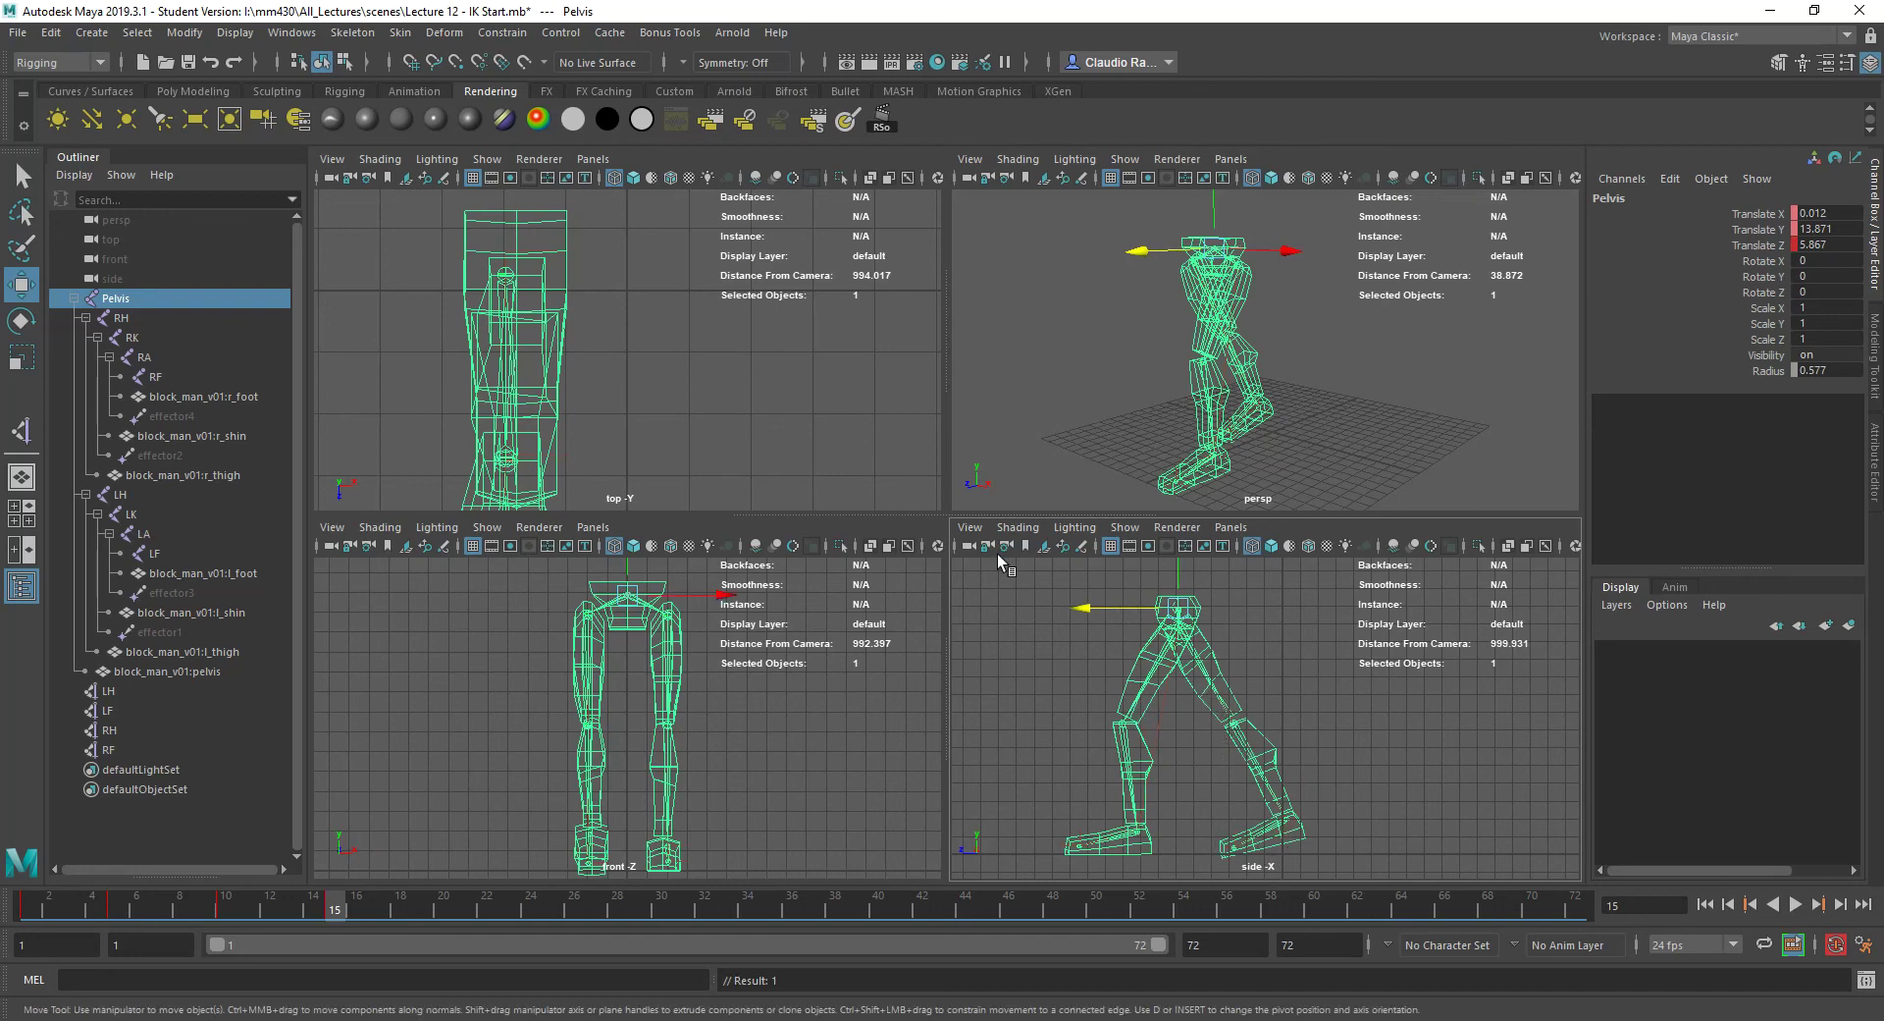
# - Try to lift the right heel at frame 15 by raising the RH handle on its own and keying its translation
pyautogui.click(110, 730)
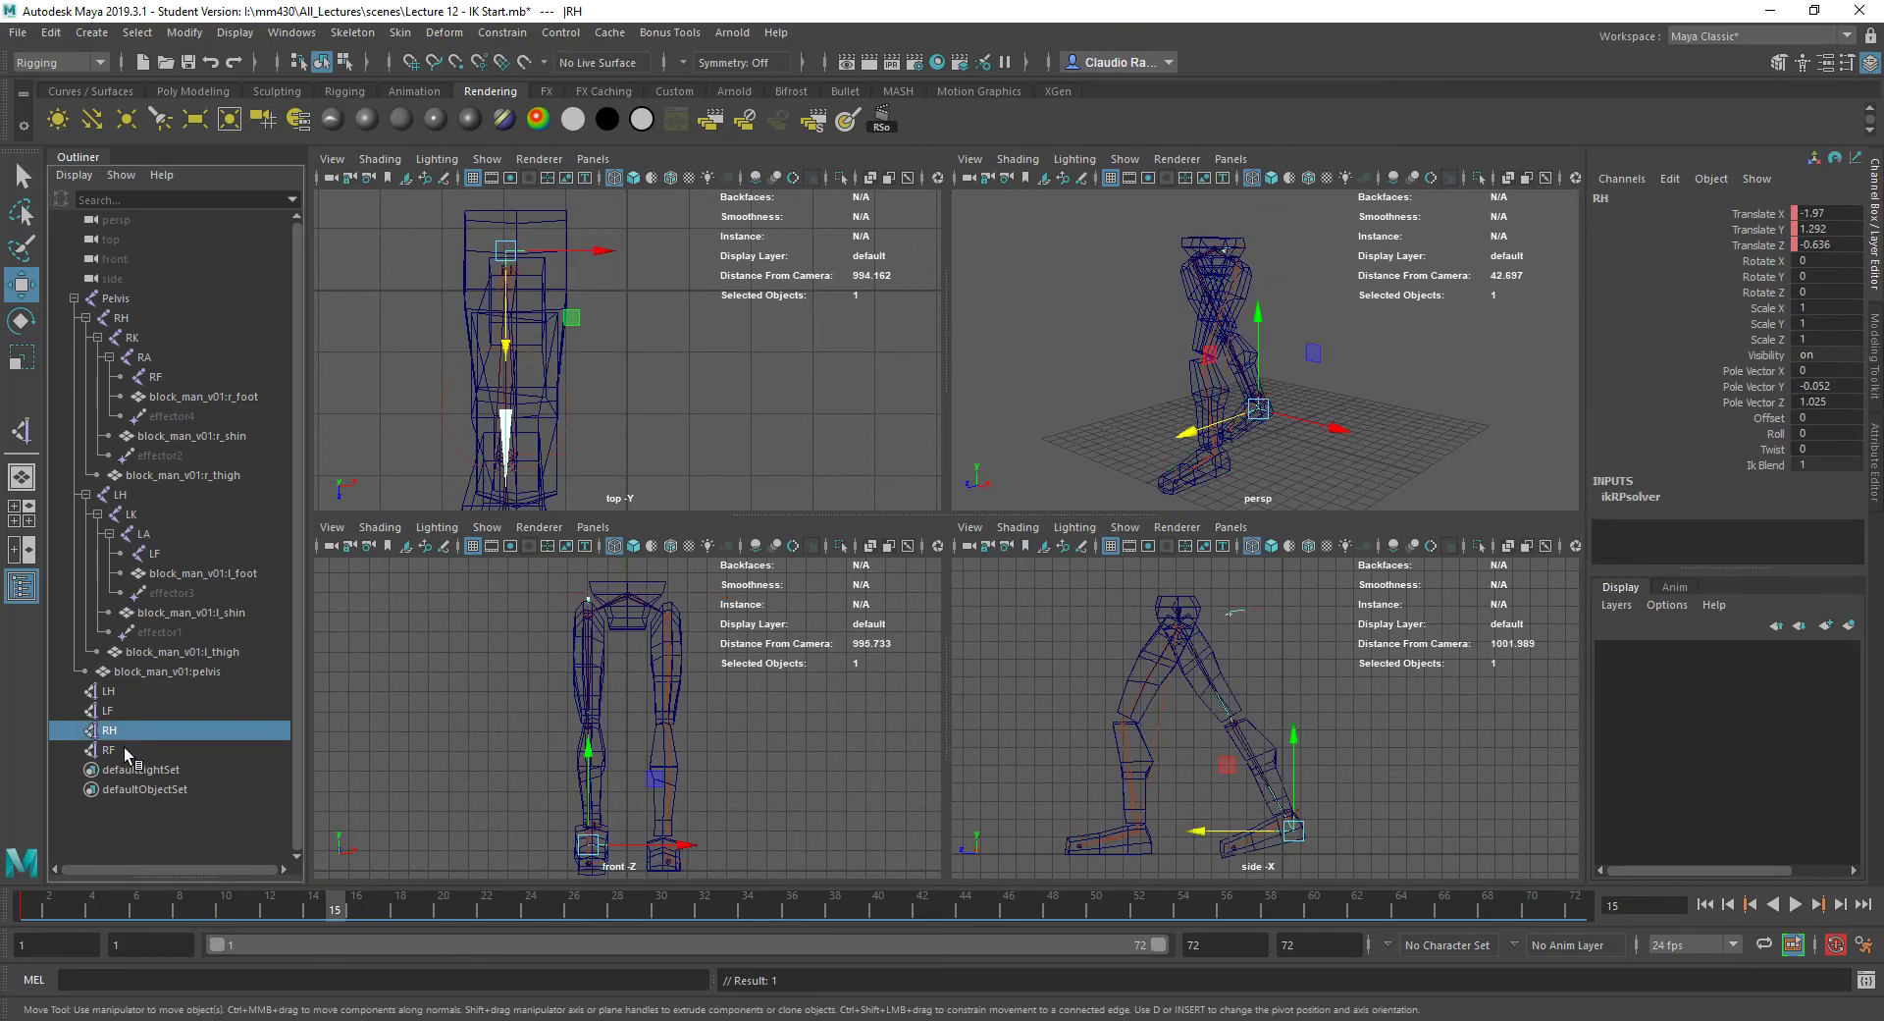
pyautogui.keyDown('shift'); pyautogui.click(126, 748); pyautogui.keyUp('shift')
pyautogui.moveTo(1234, 769); pyautogui.dragTo(1233, 752)
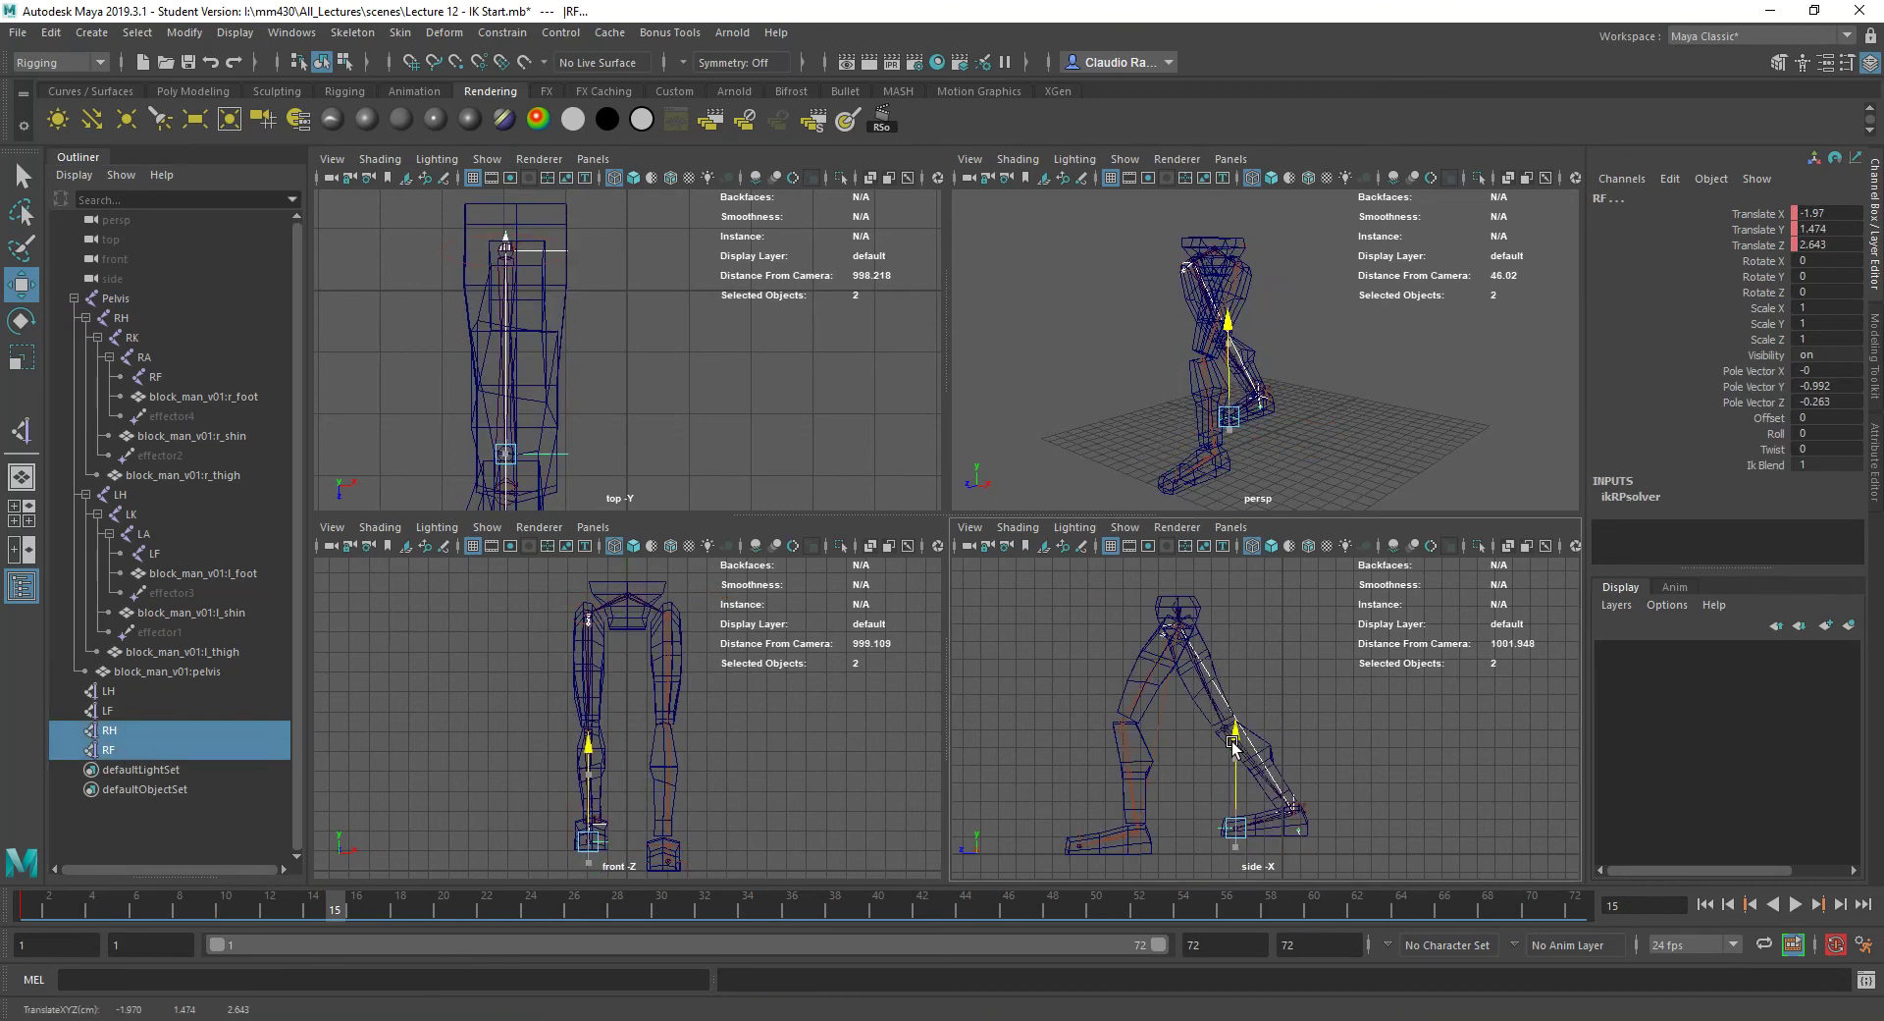
pyautogui.hotkey('ctrl', 'z')
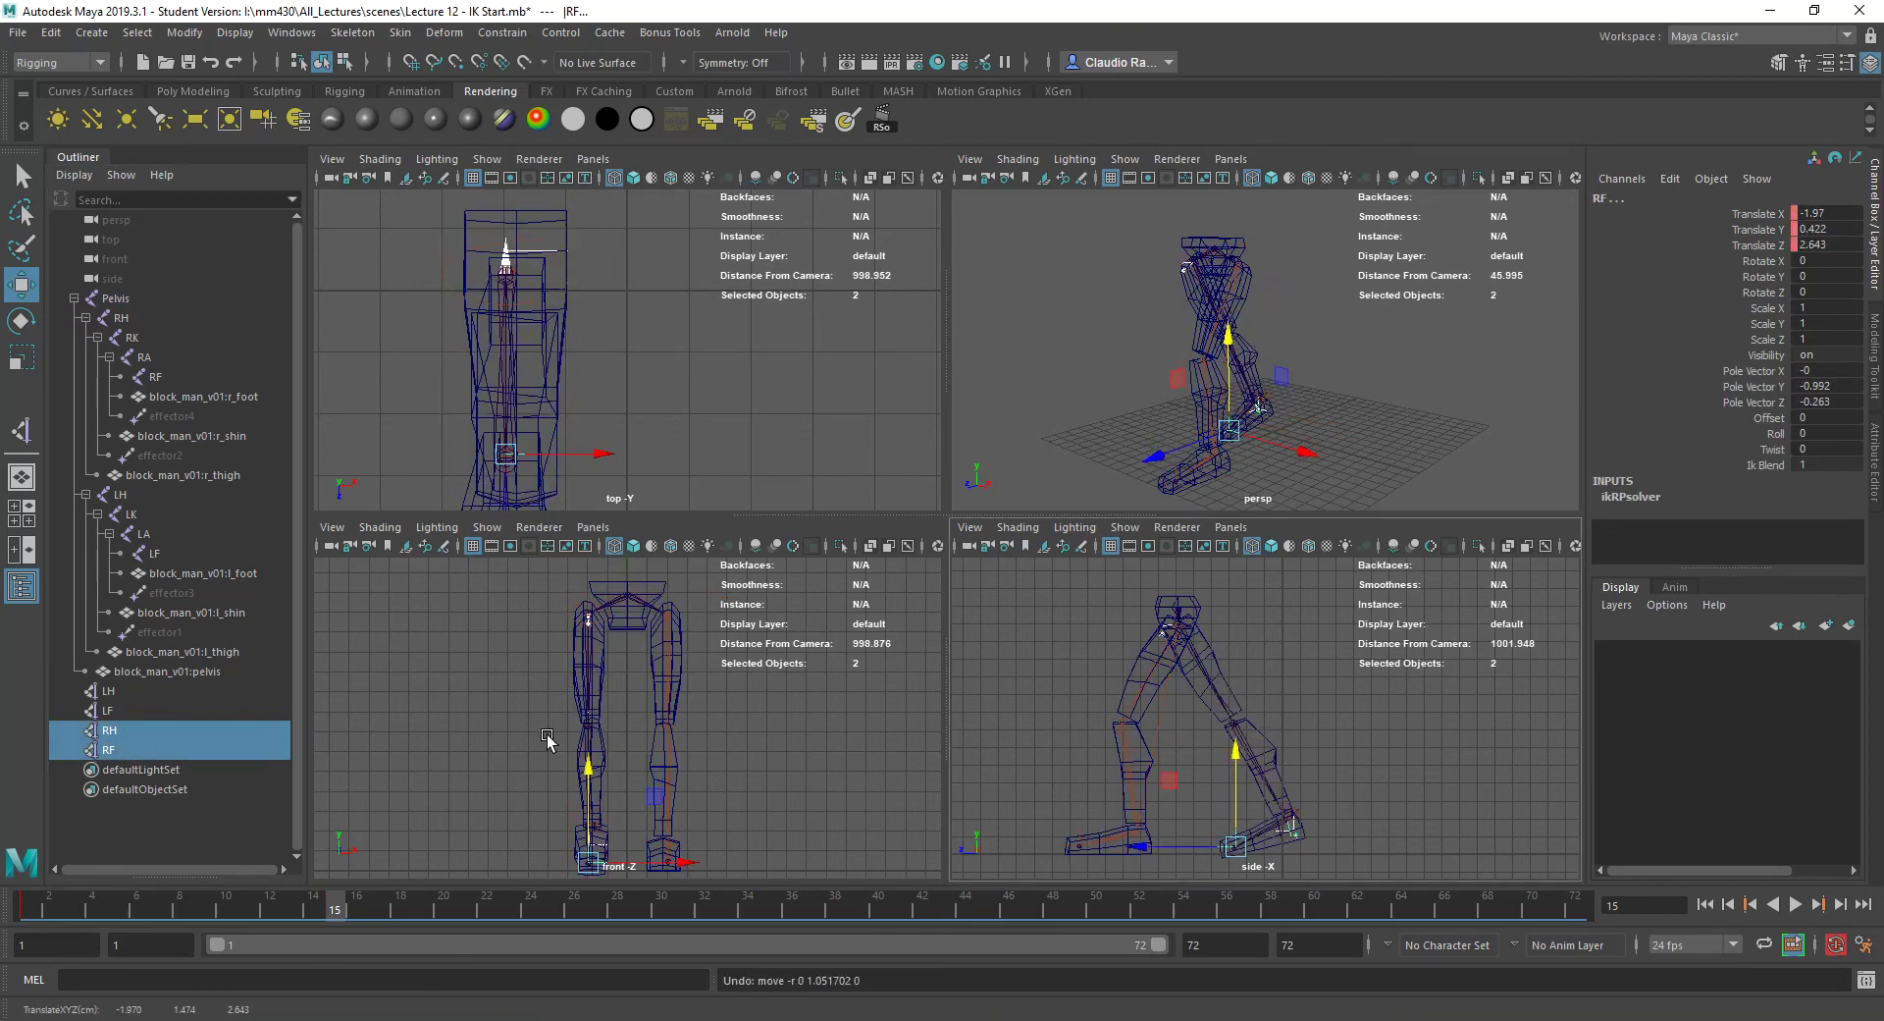
pyautogui.keyDown('ctrl'); pyautogui.click(111, 751); pyautogui.keyUp('ctrl')
pyautogui.moveTo(1300, 743); pyautogui.dragTo(1286, 681)
pyautogui.hotkey('shift', 'w')
# - Play back and scrub the animation to frames 7 and 5, comparing the keys on the RH and LH handles
pyautogui.hotkey('alt', 'v')
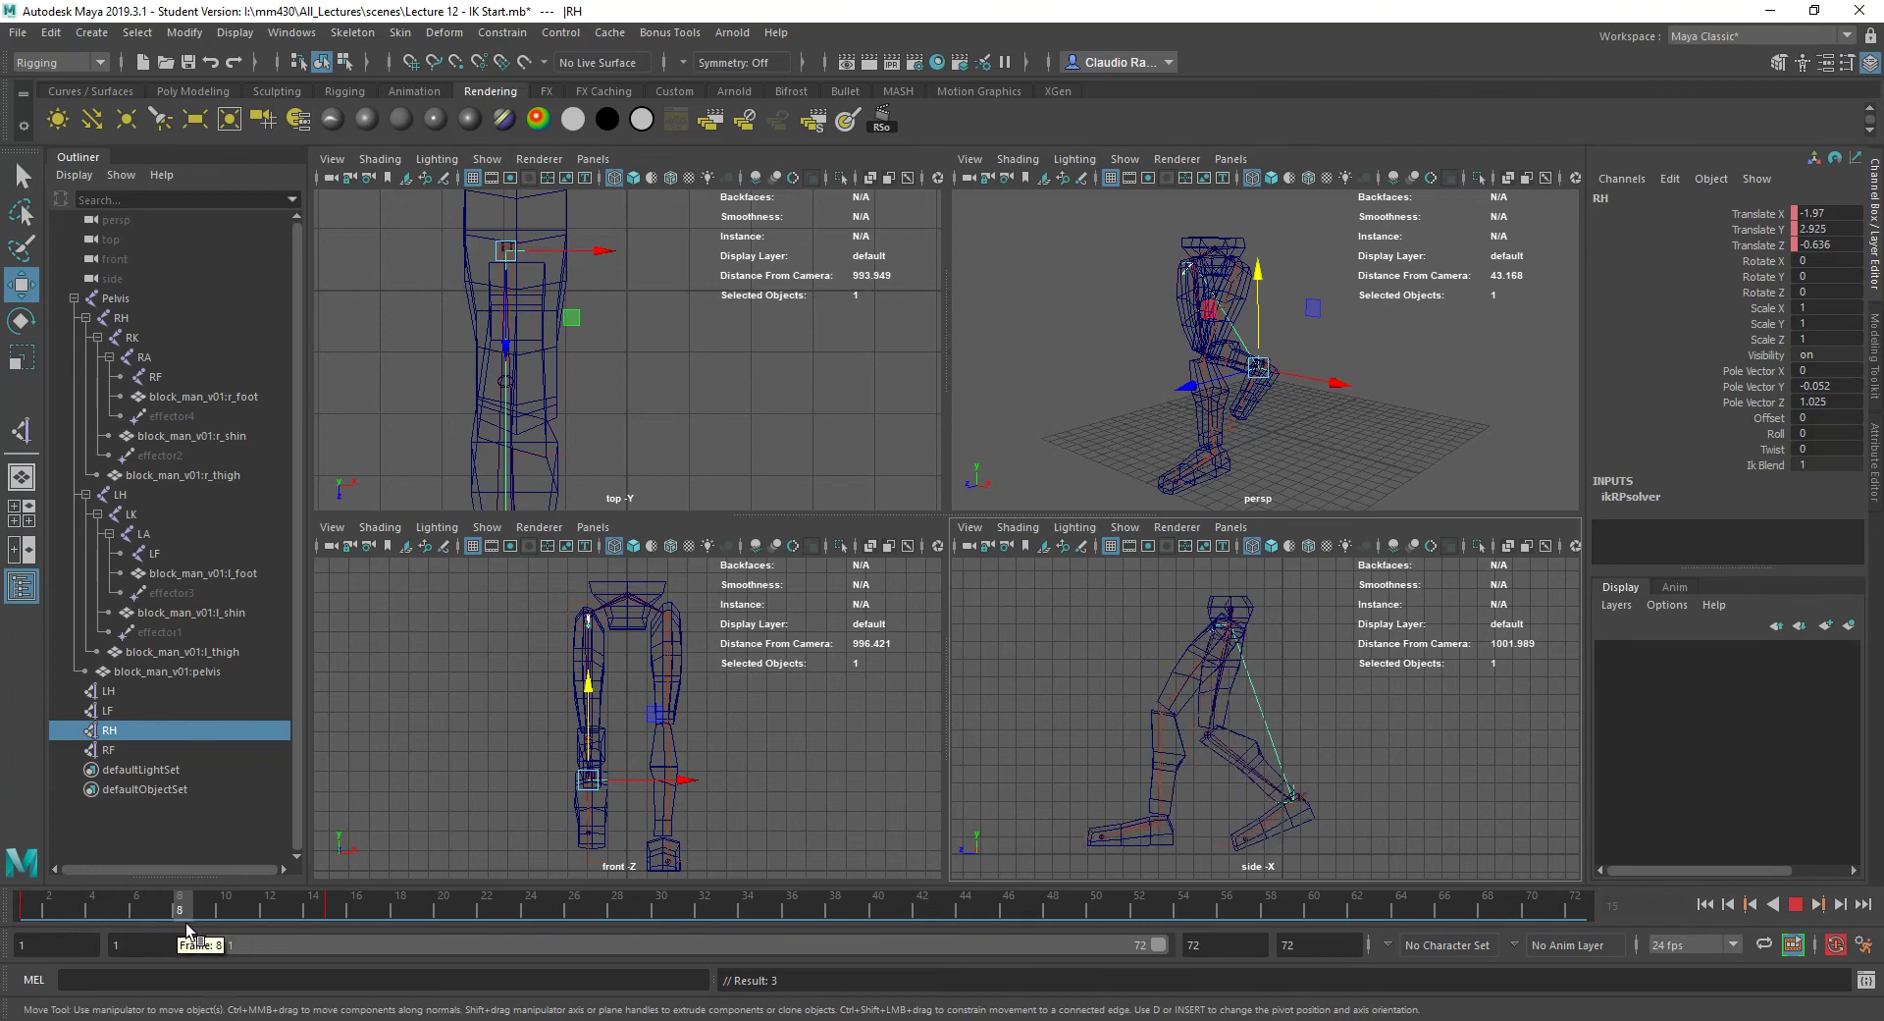
pyautogui.moveTo(186, 923)
pyautogui.mouseDown()
pyautogui.moveTo(132, 918)
pyautogui.moveTo(164, 924)
pyautogui.mouseUp()
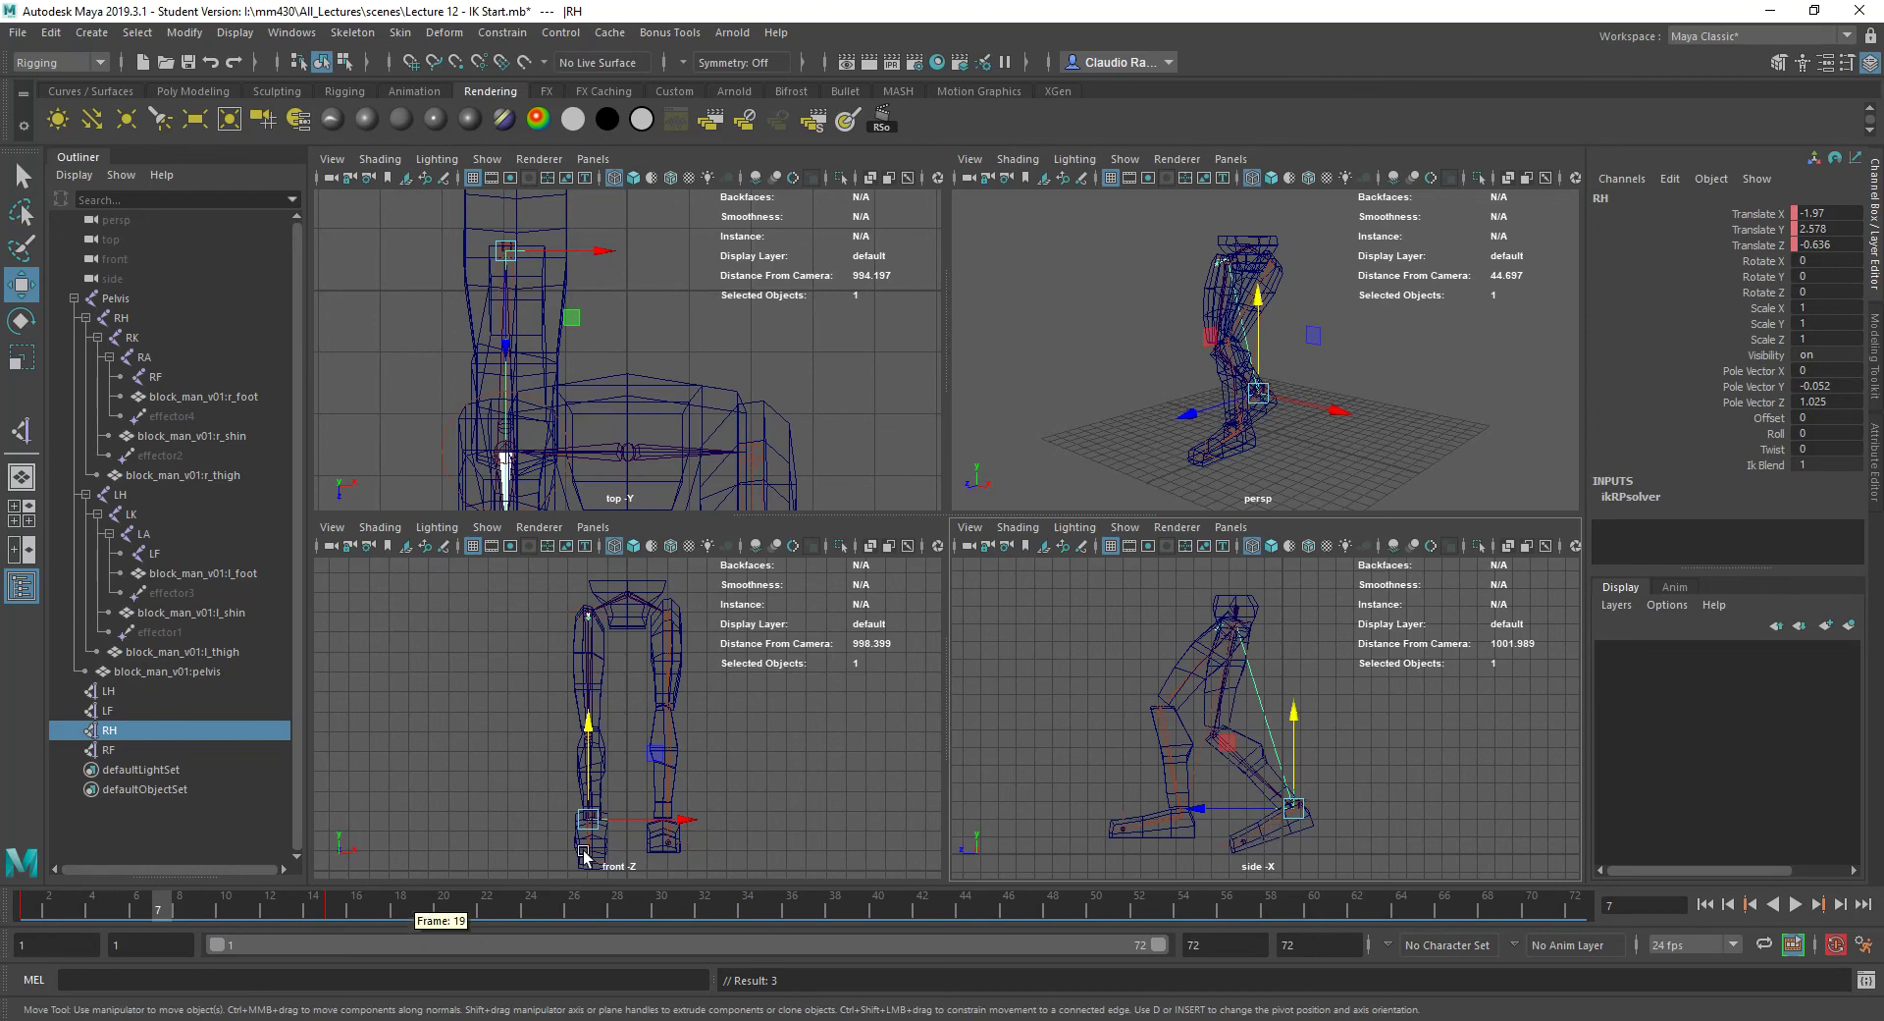
pyautogui.click(113, 693)
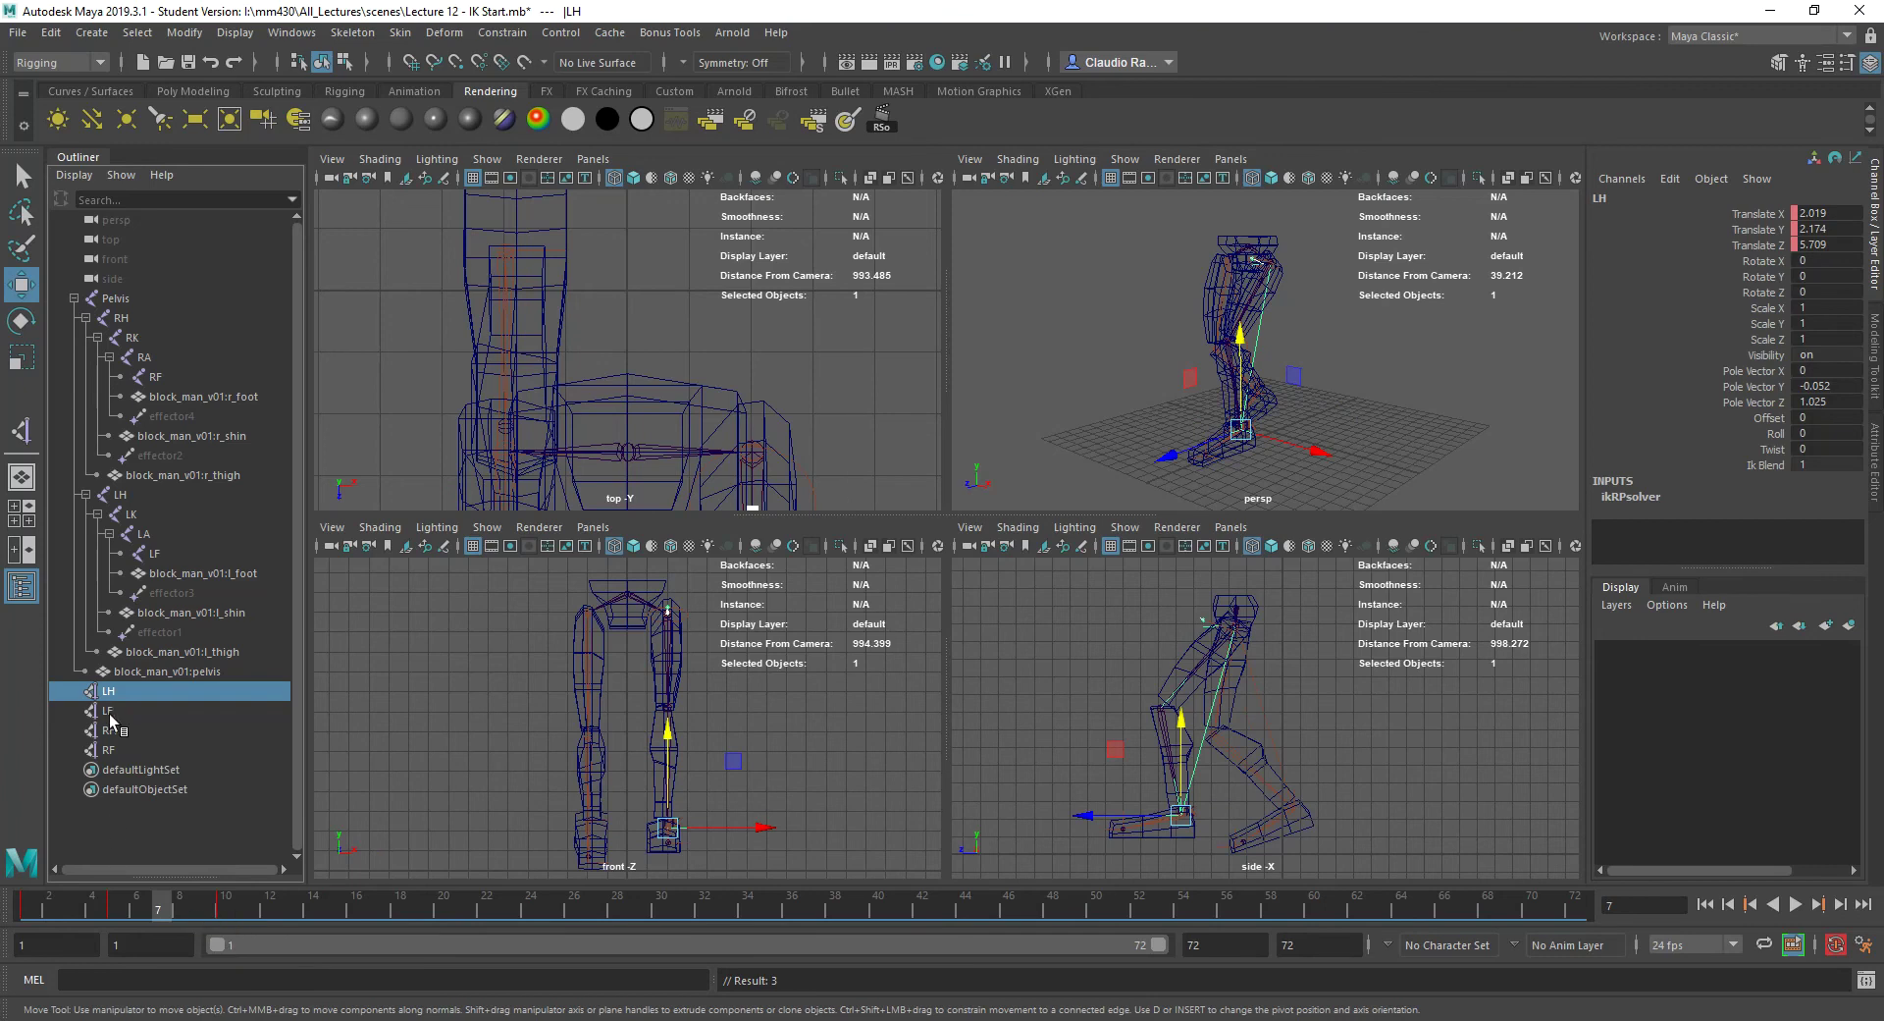
pyautogui.hotkey('alt', 'v')
pyautogui.moveTo(131, 903); pyautogui.dragTo(120, 905)
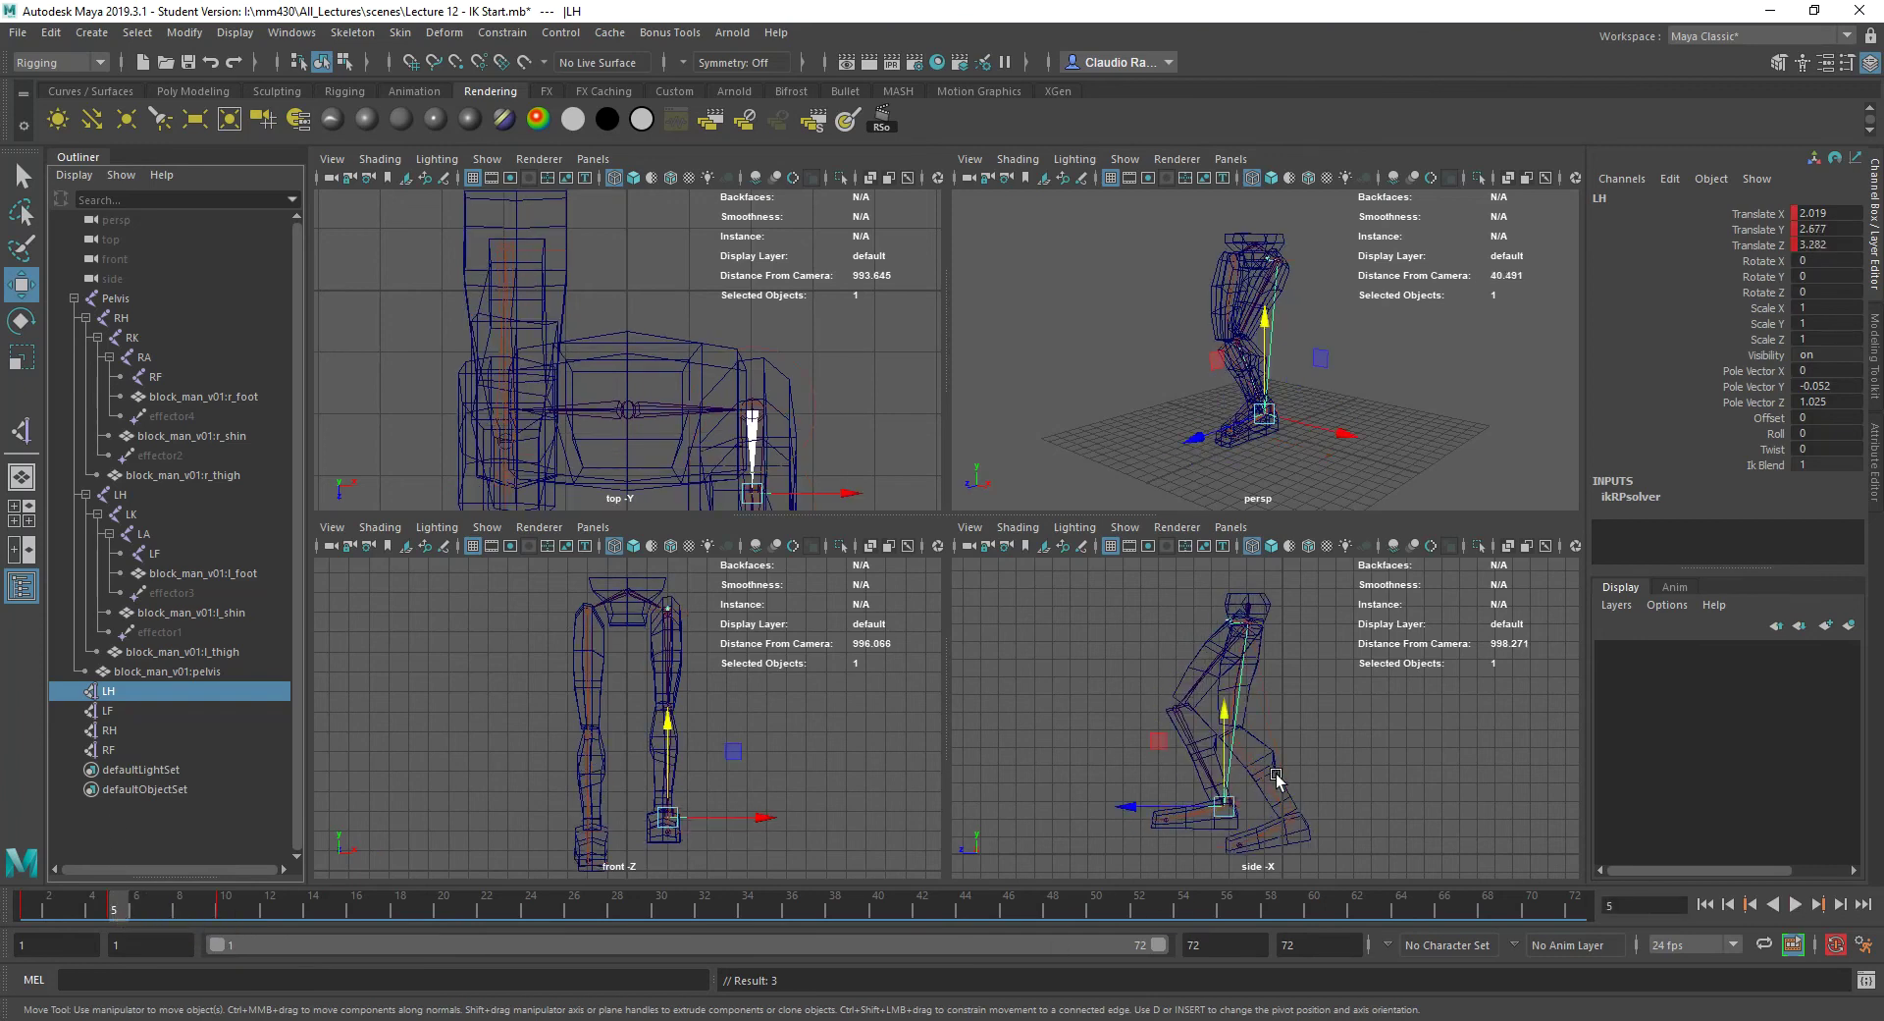
pyautogui.click(127, 729)
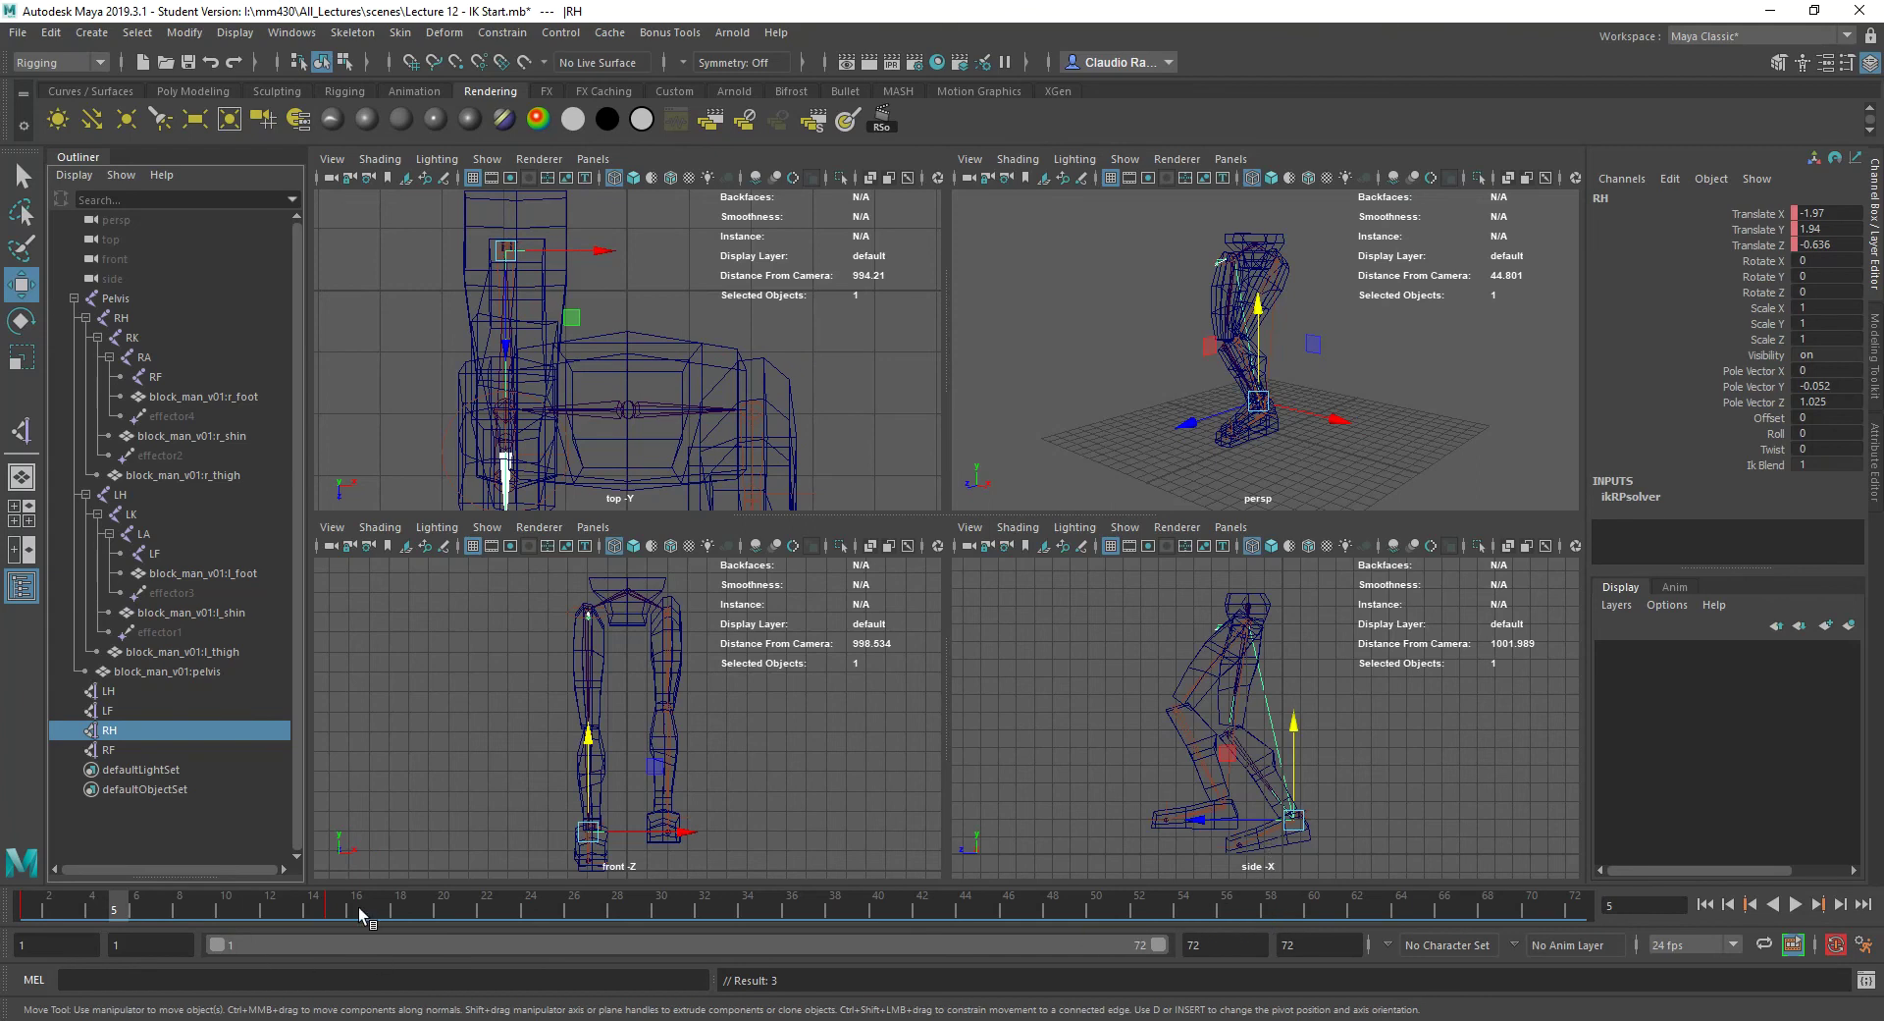
# - Undo the RH handle lift and the forward Pelvis move made at frame 15
pyautogui.hotkey('ctrl', 'z')
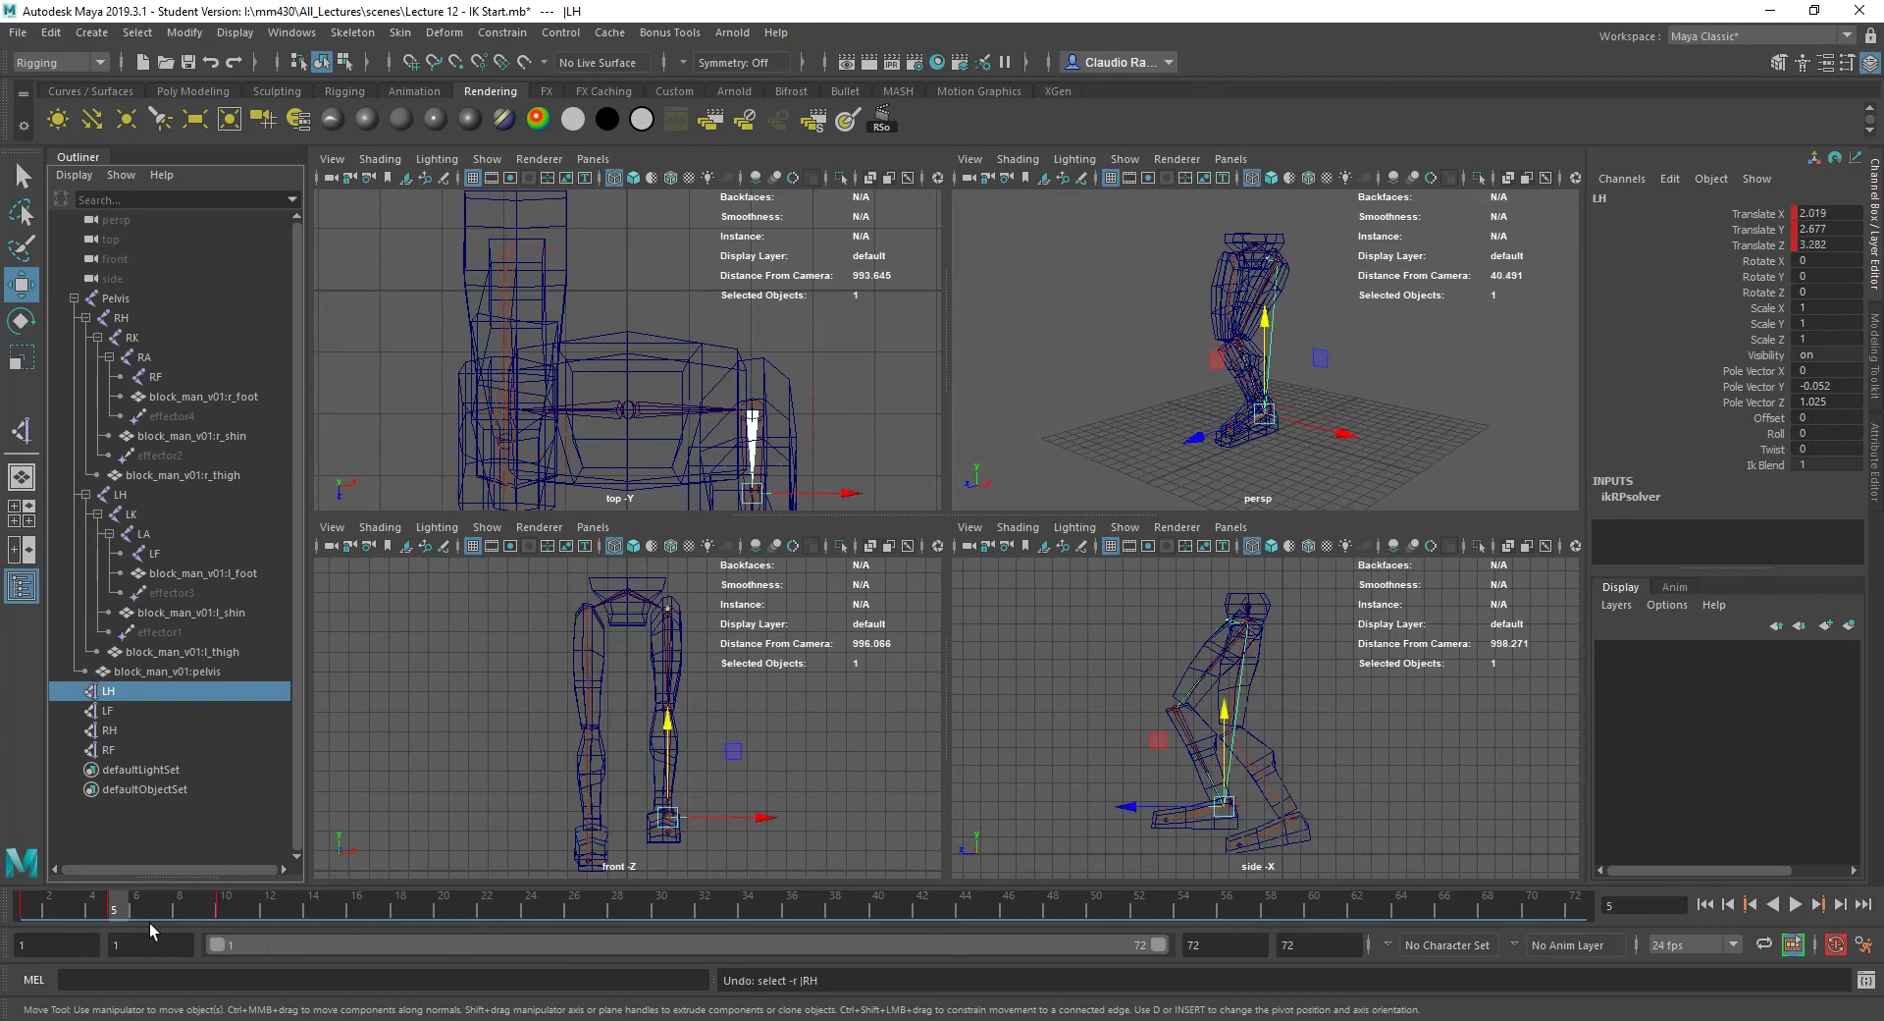
pyautogui.hotkey('ctrl', 'z')
pyautogui.hotkey('ctrl', 'z')
pyautogui.hotkey('ctrl', 'z')
pyautogui.hotkey('ctrl', 'z')
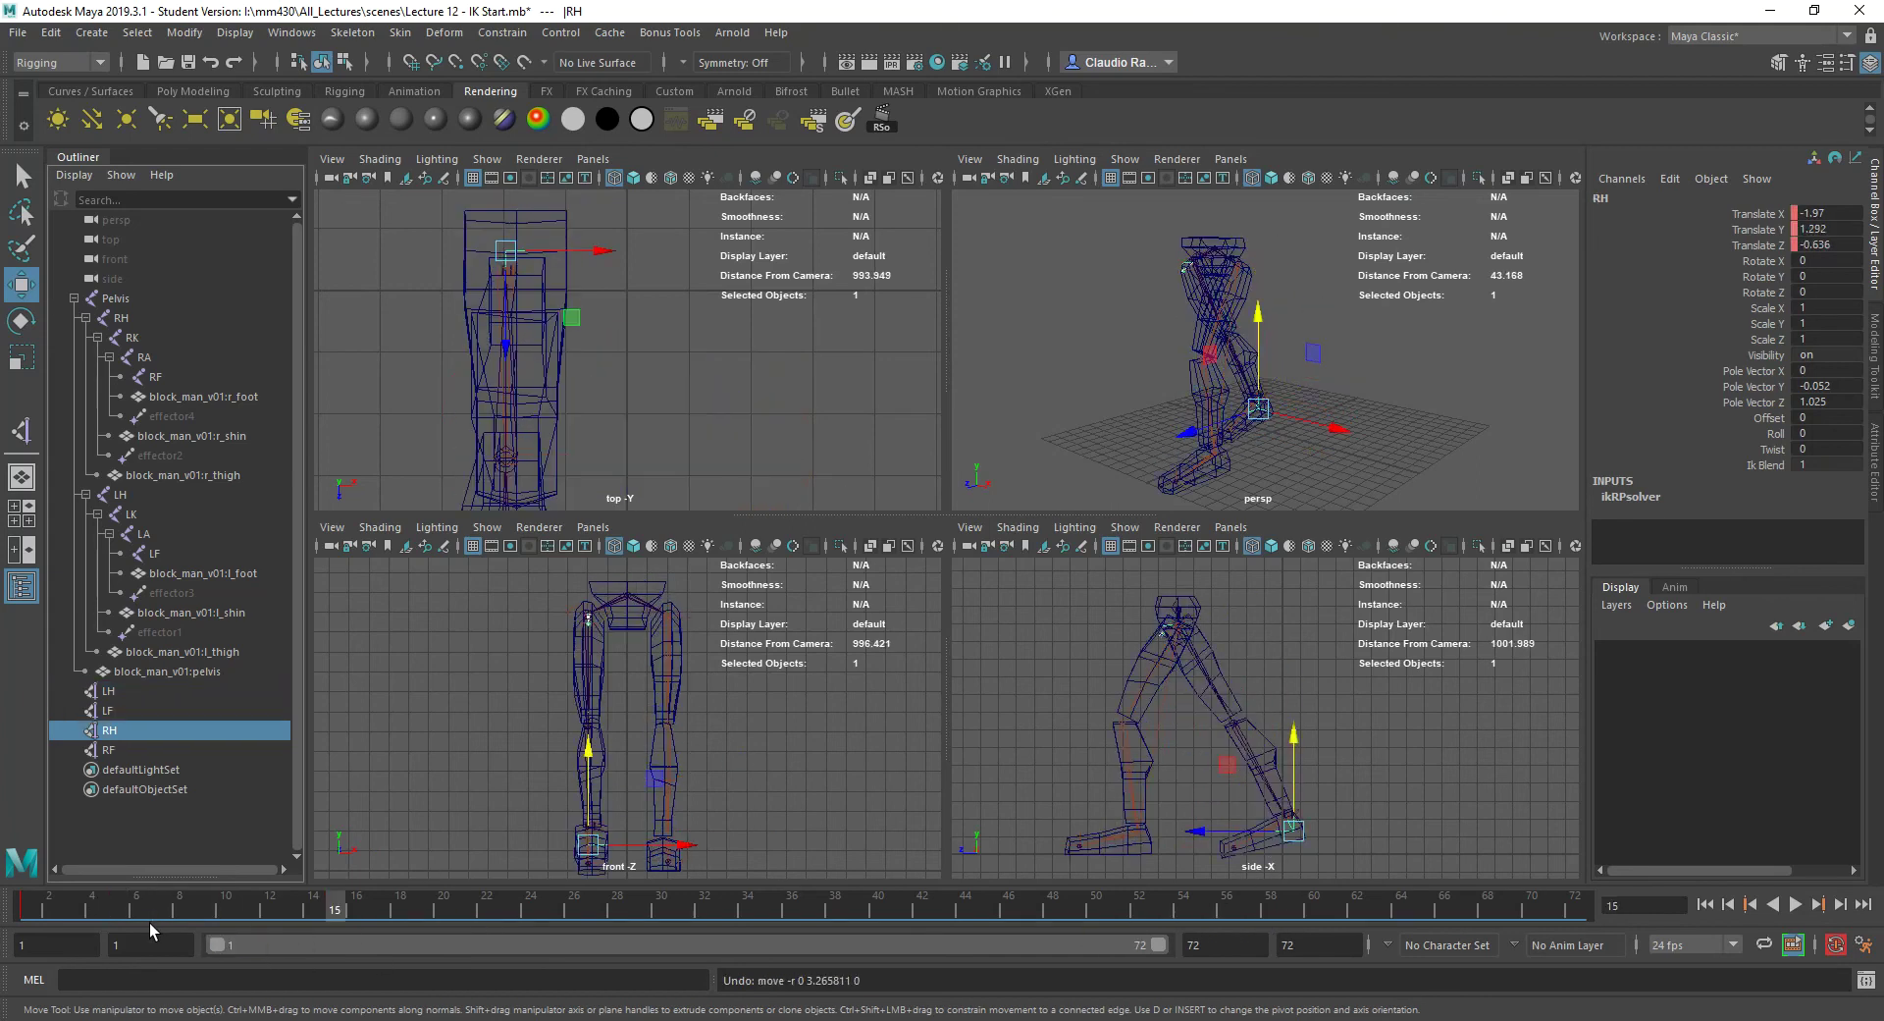
pyautogui.hotkey('ctrl', 'z')
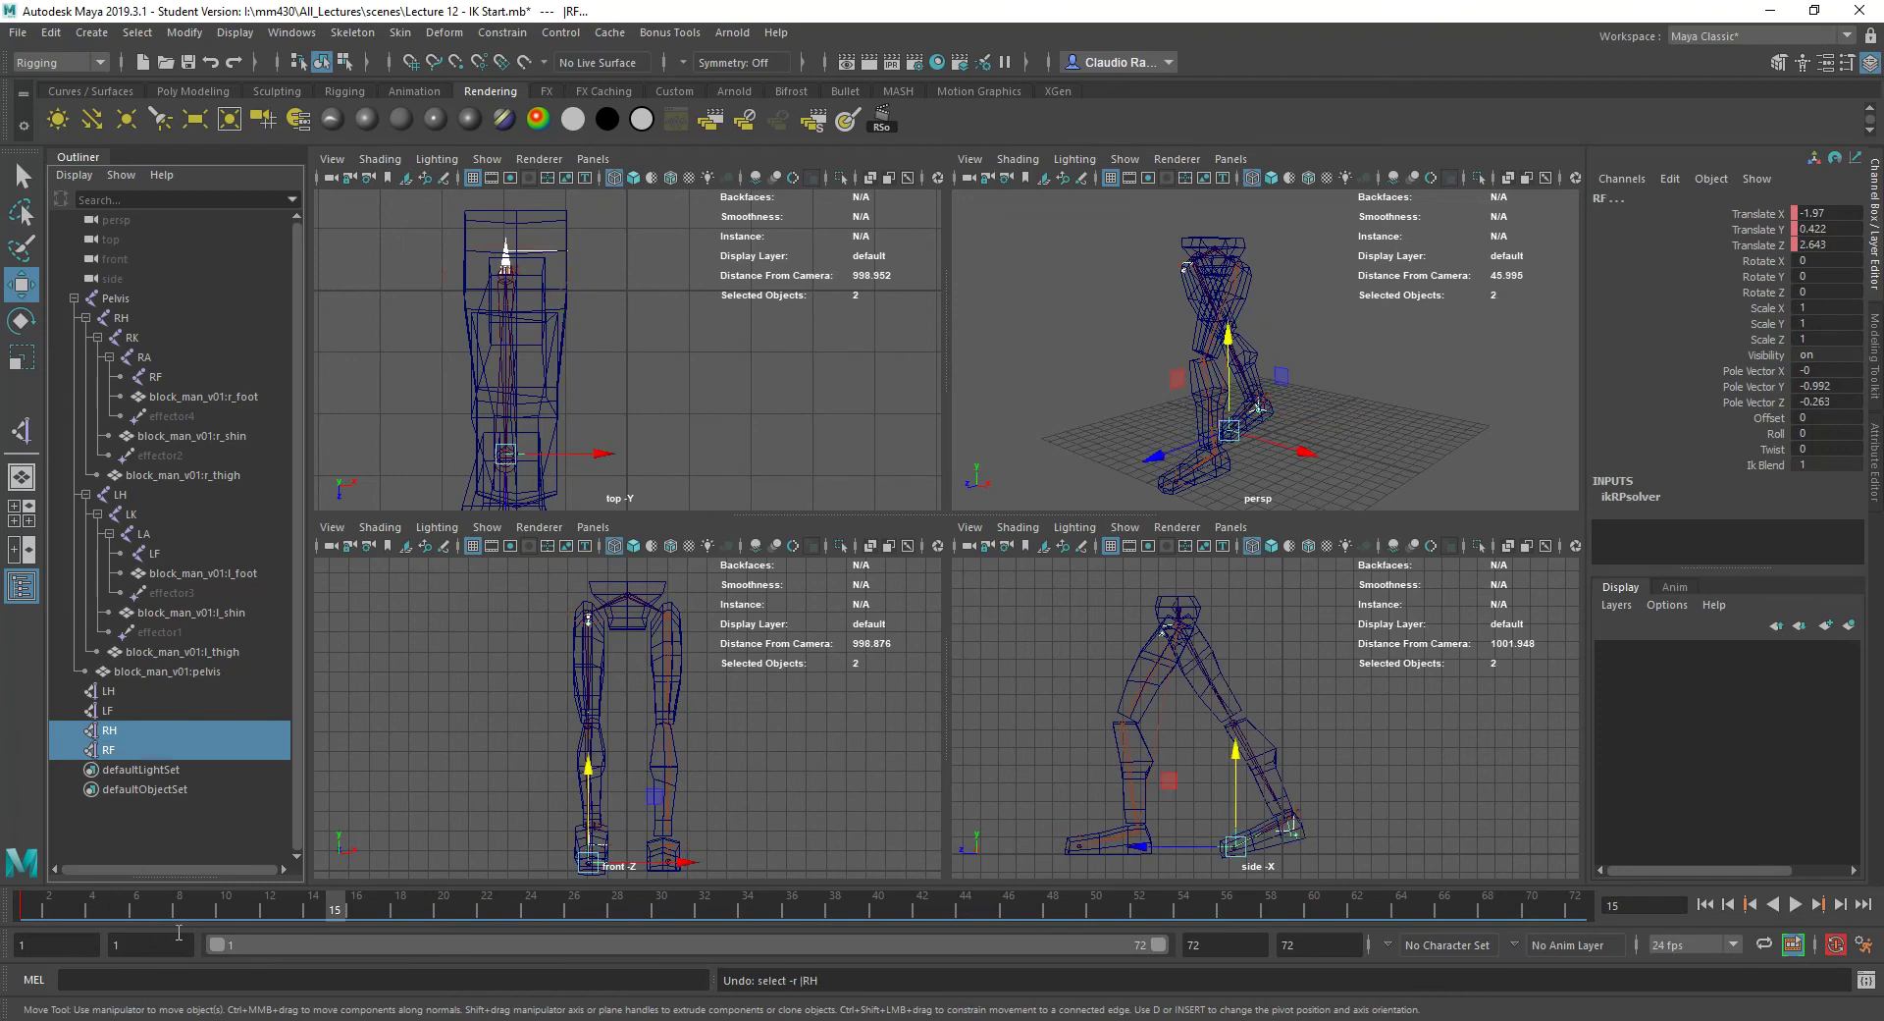
pyautogui.hotkey('ctrl', 'z')
pyautogui.hotkey('ctrl', 'z')
pyautogui.hotkey('ctrl', 'z')
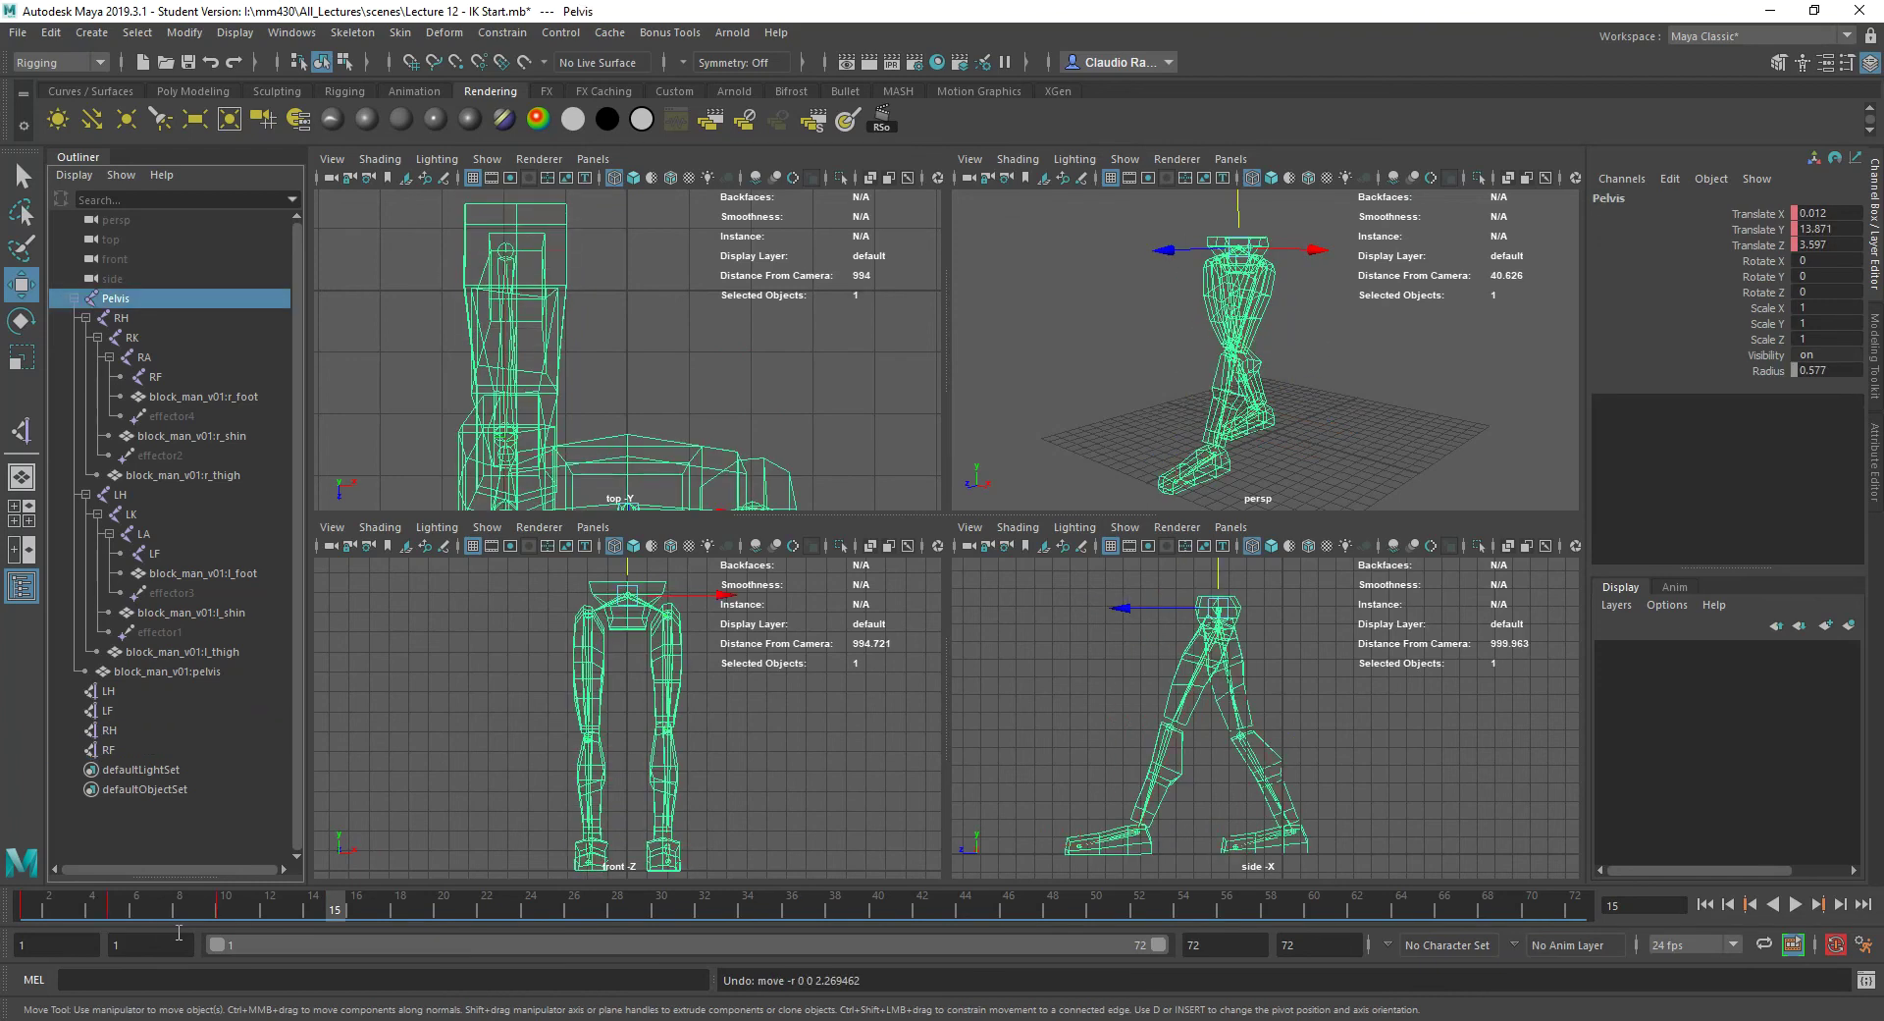
# - Key the translation of the RH and RF handles together at frame 5 in their planted position
pyautogui.click(112, 730)
pyautogui.keyDown('ctrl'); pyautogui.click(118, 750); pyautogui.keyUp('ctrl')
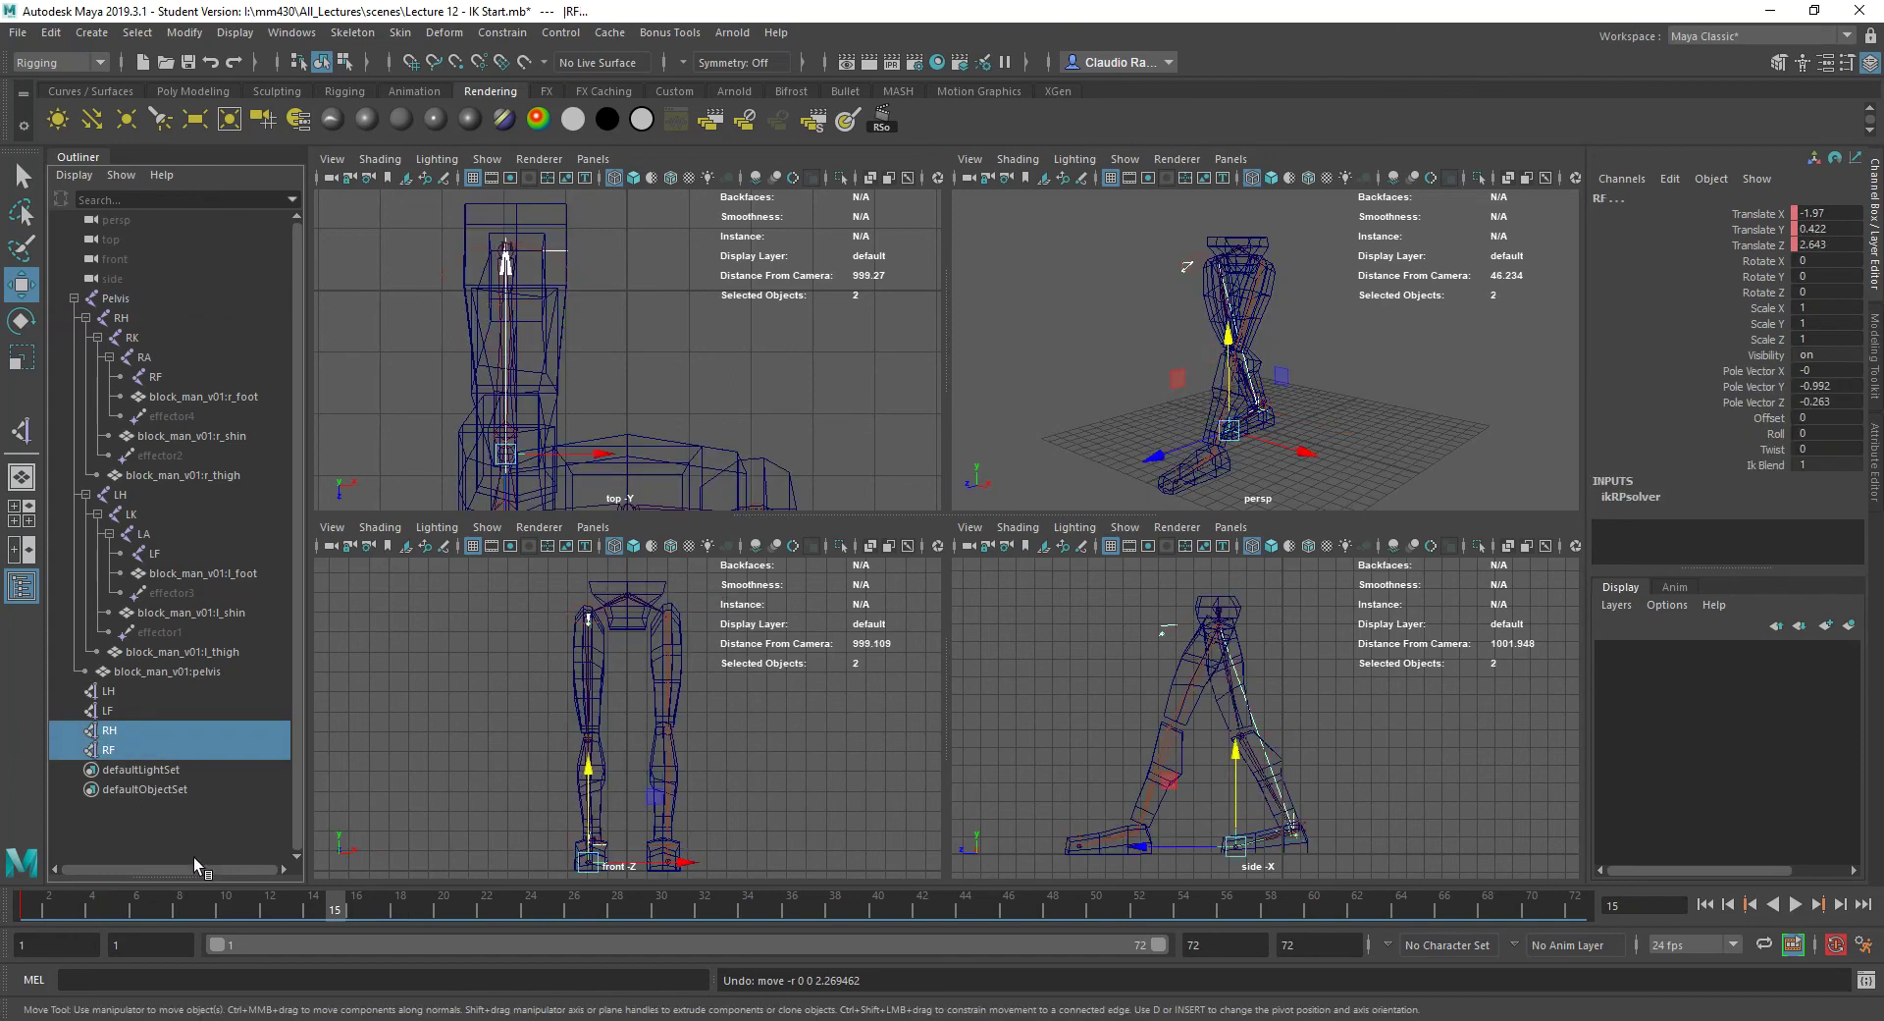
pyautogui.moveTo(98, 911); pyautogui.dragTo(115, 913)
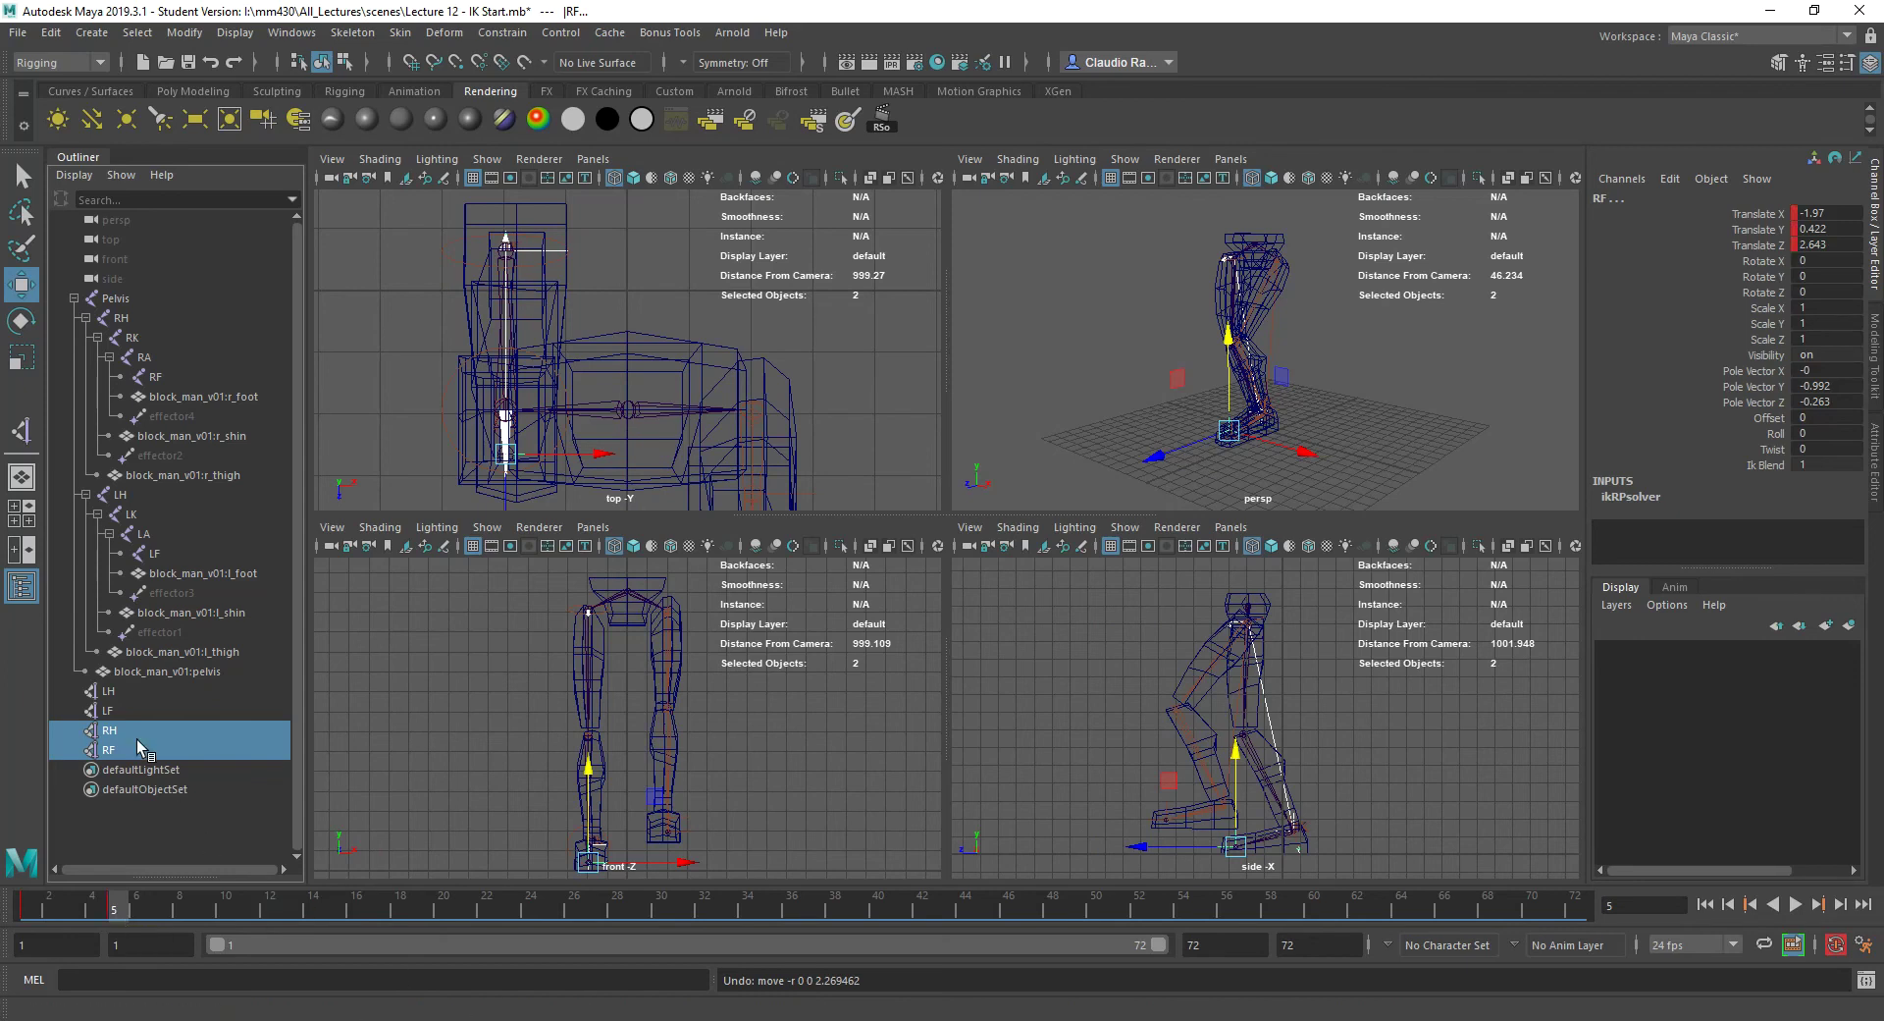
# - At frame 10, raise the RH handle to about 3.728 in Translate Y and move it forward to about 0.858 in Translate Z
pyautogui.moveTo(143, 888); pyautogui.dragTo(231, 910)
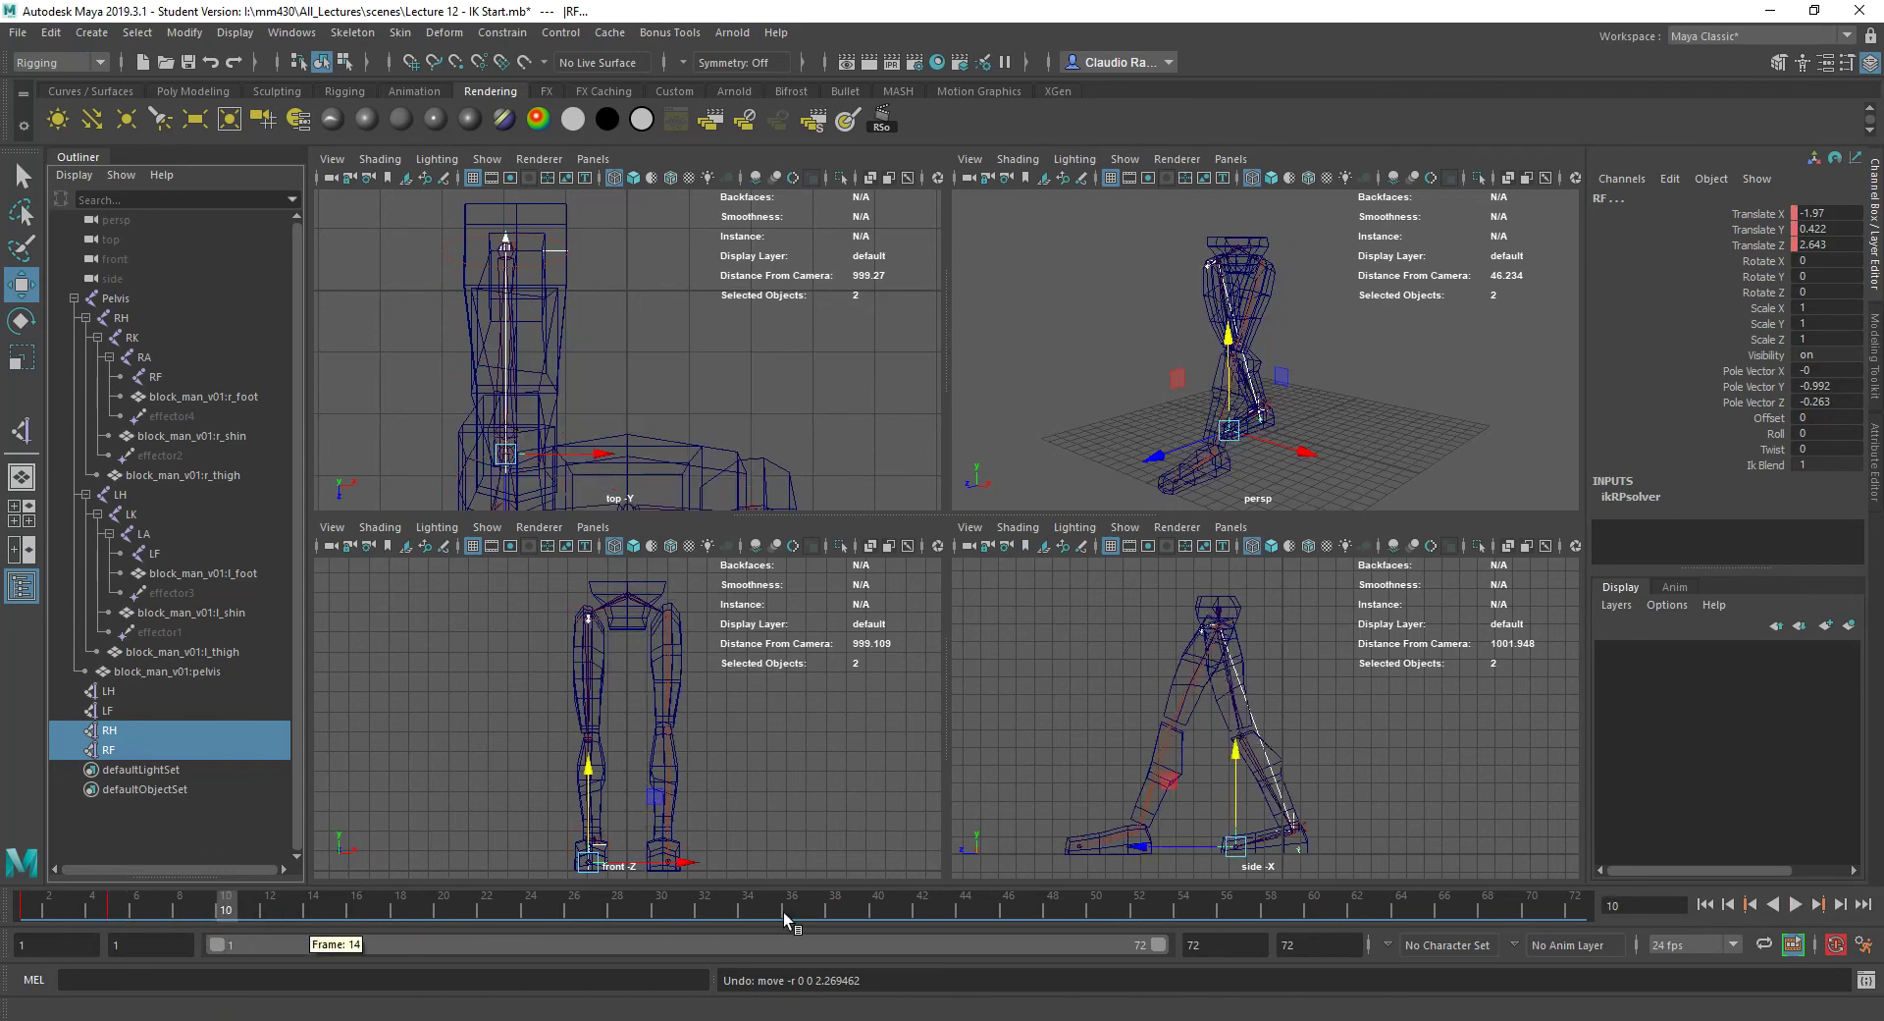
pyautogui.click(113, 730)
pyautogui.moveTo(1308, 782); pyautogui.dragTo(1199, 790)
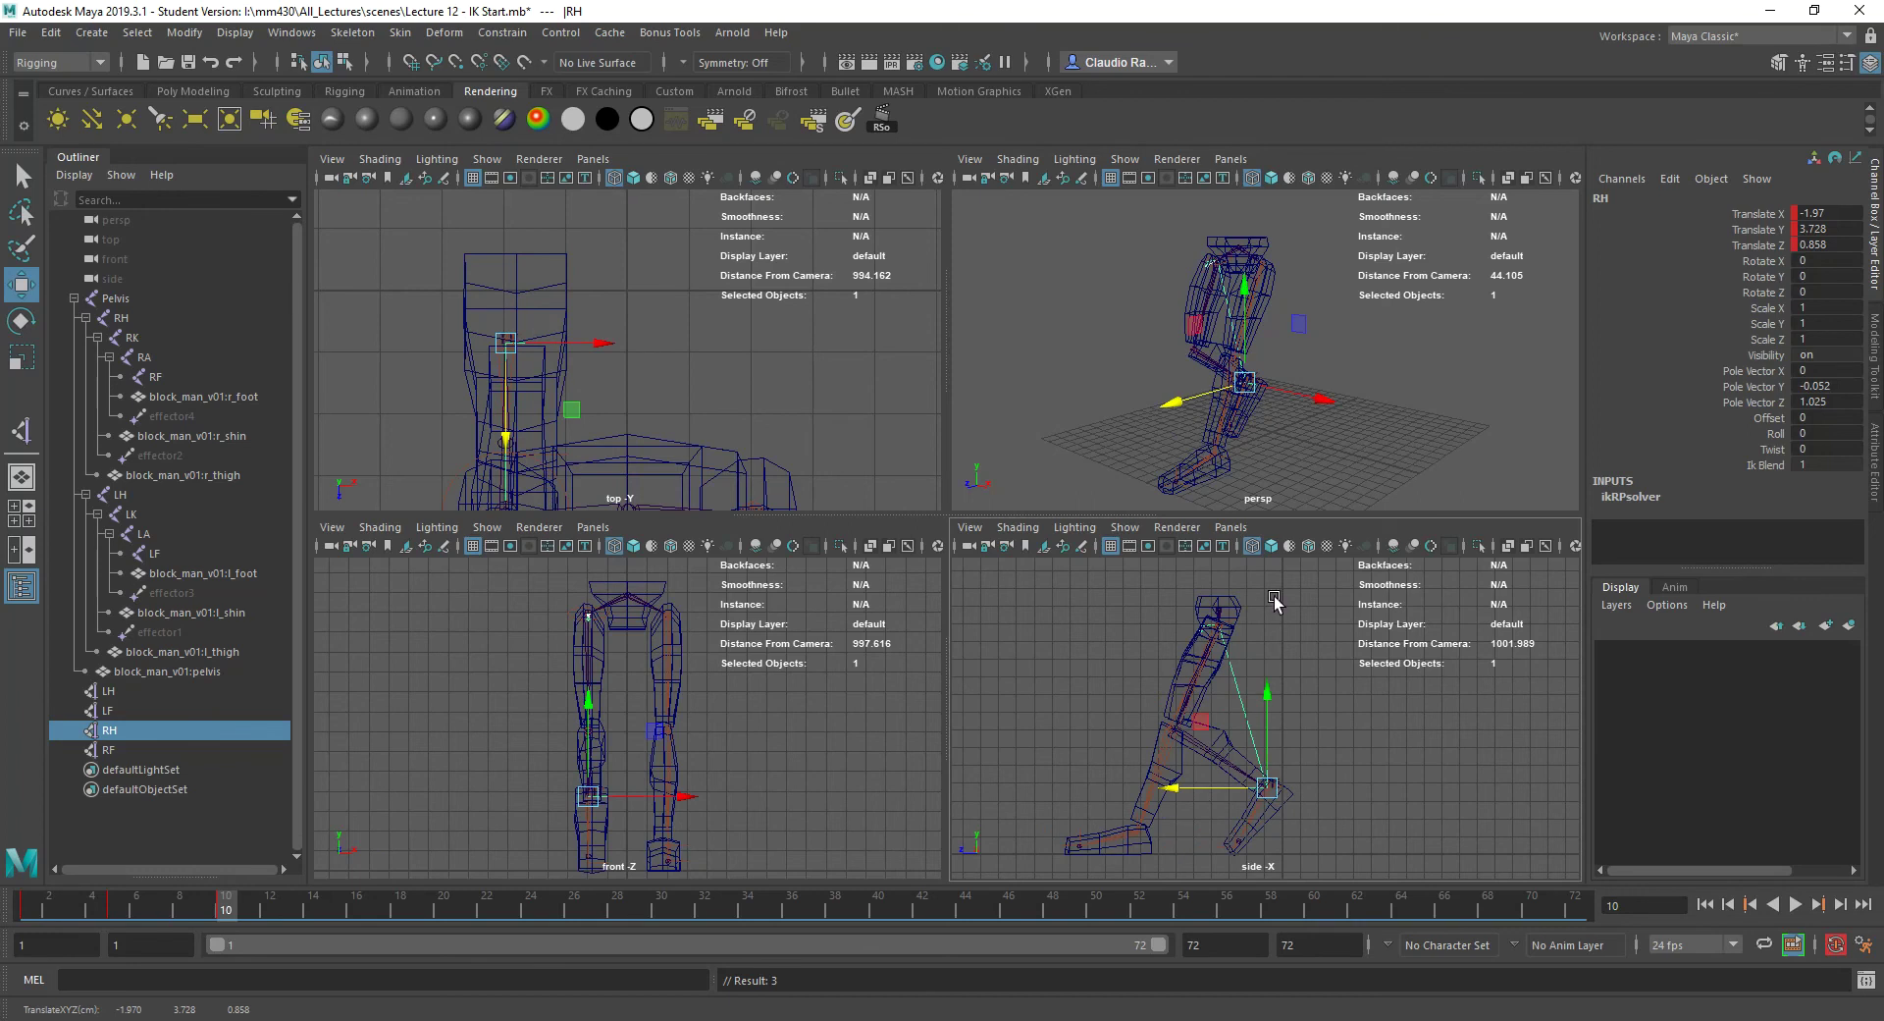
# - Move the Pelvis to about 14.313 in Translate Y and 6.752 in Translate Z at frame 10, and play back the result
pyautogui.click(1217, 614)
pyautogui.moveTo(1153, 610); pyautogui.dragTo(1159, 569)
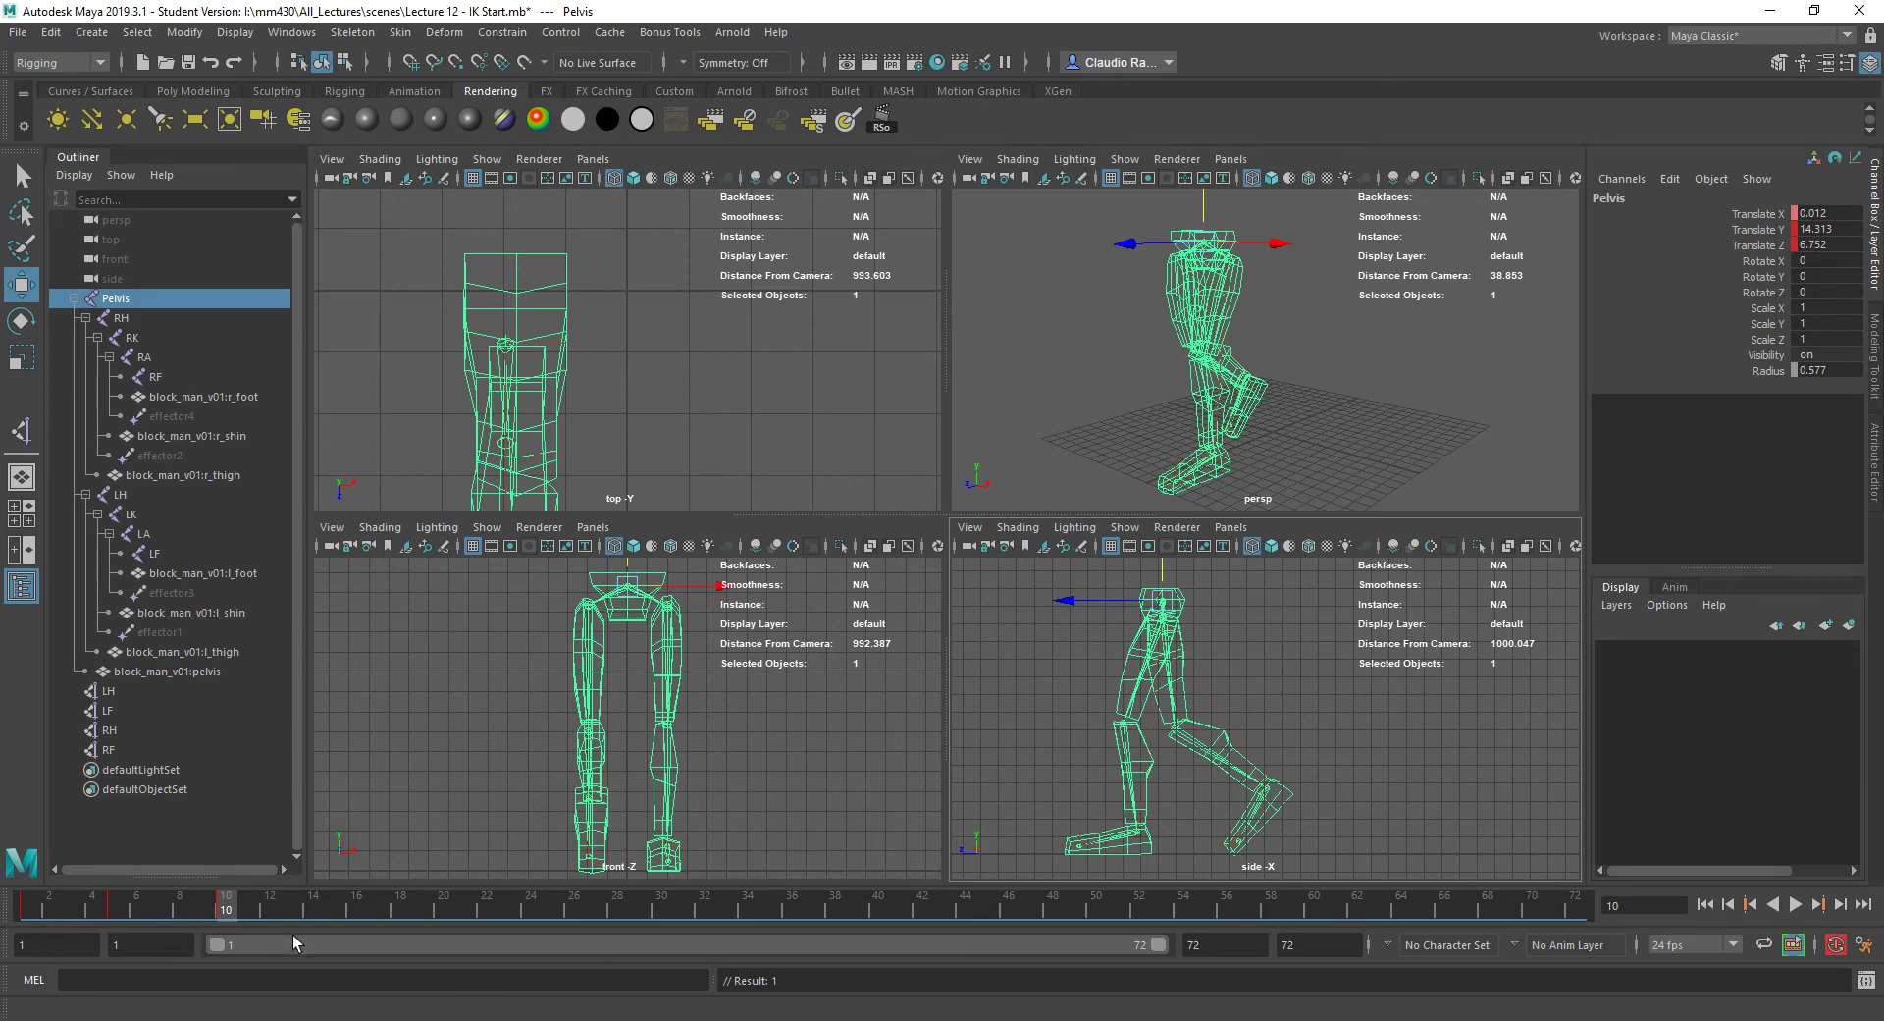
pyautogui.hotkey('alt', 'v')
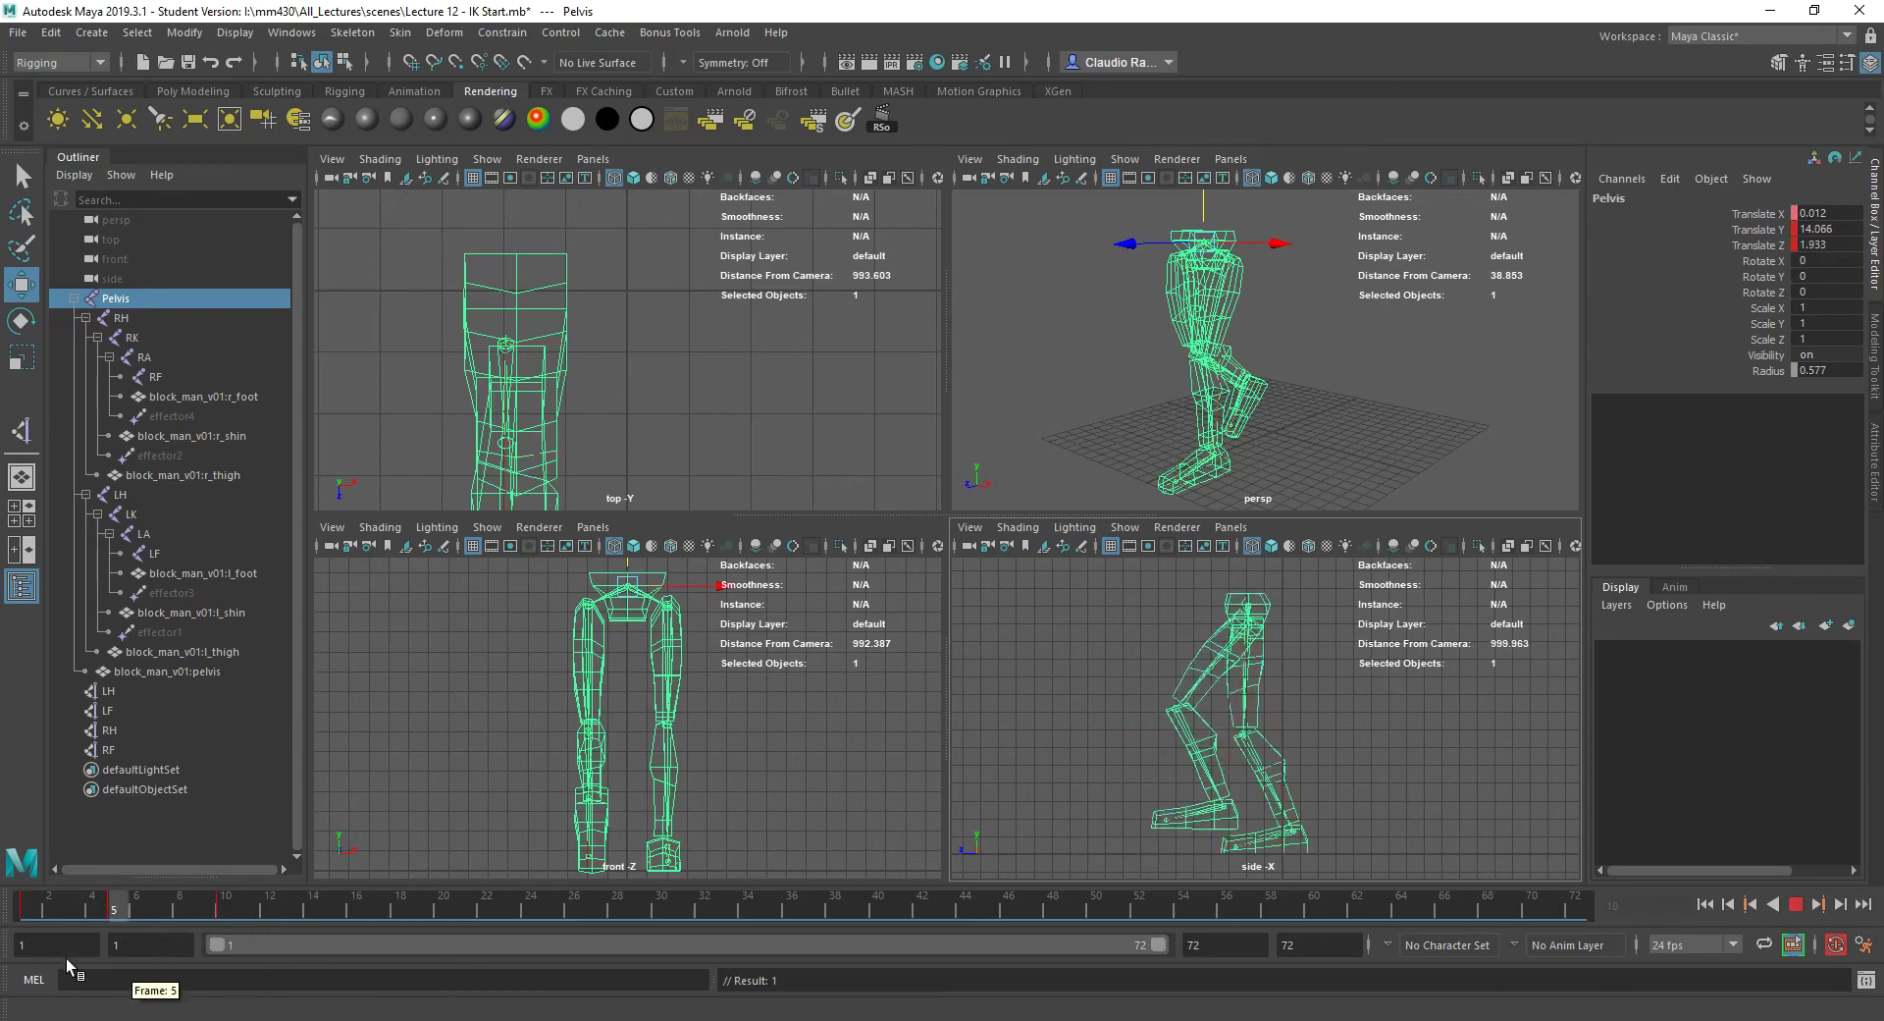
pyautogui.hotkey('alt', 'v')
# - Review the walking step in the perspective view with playback, and scrub back to frame 1
pyautogui.press('space')
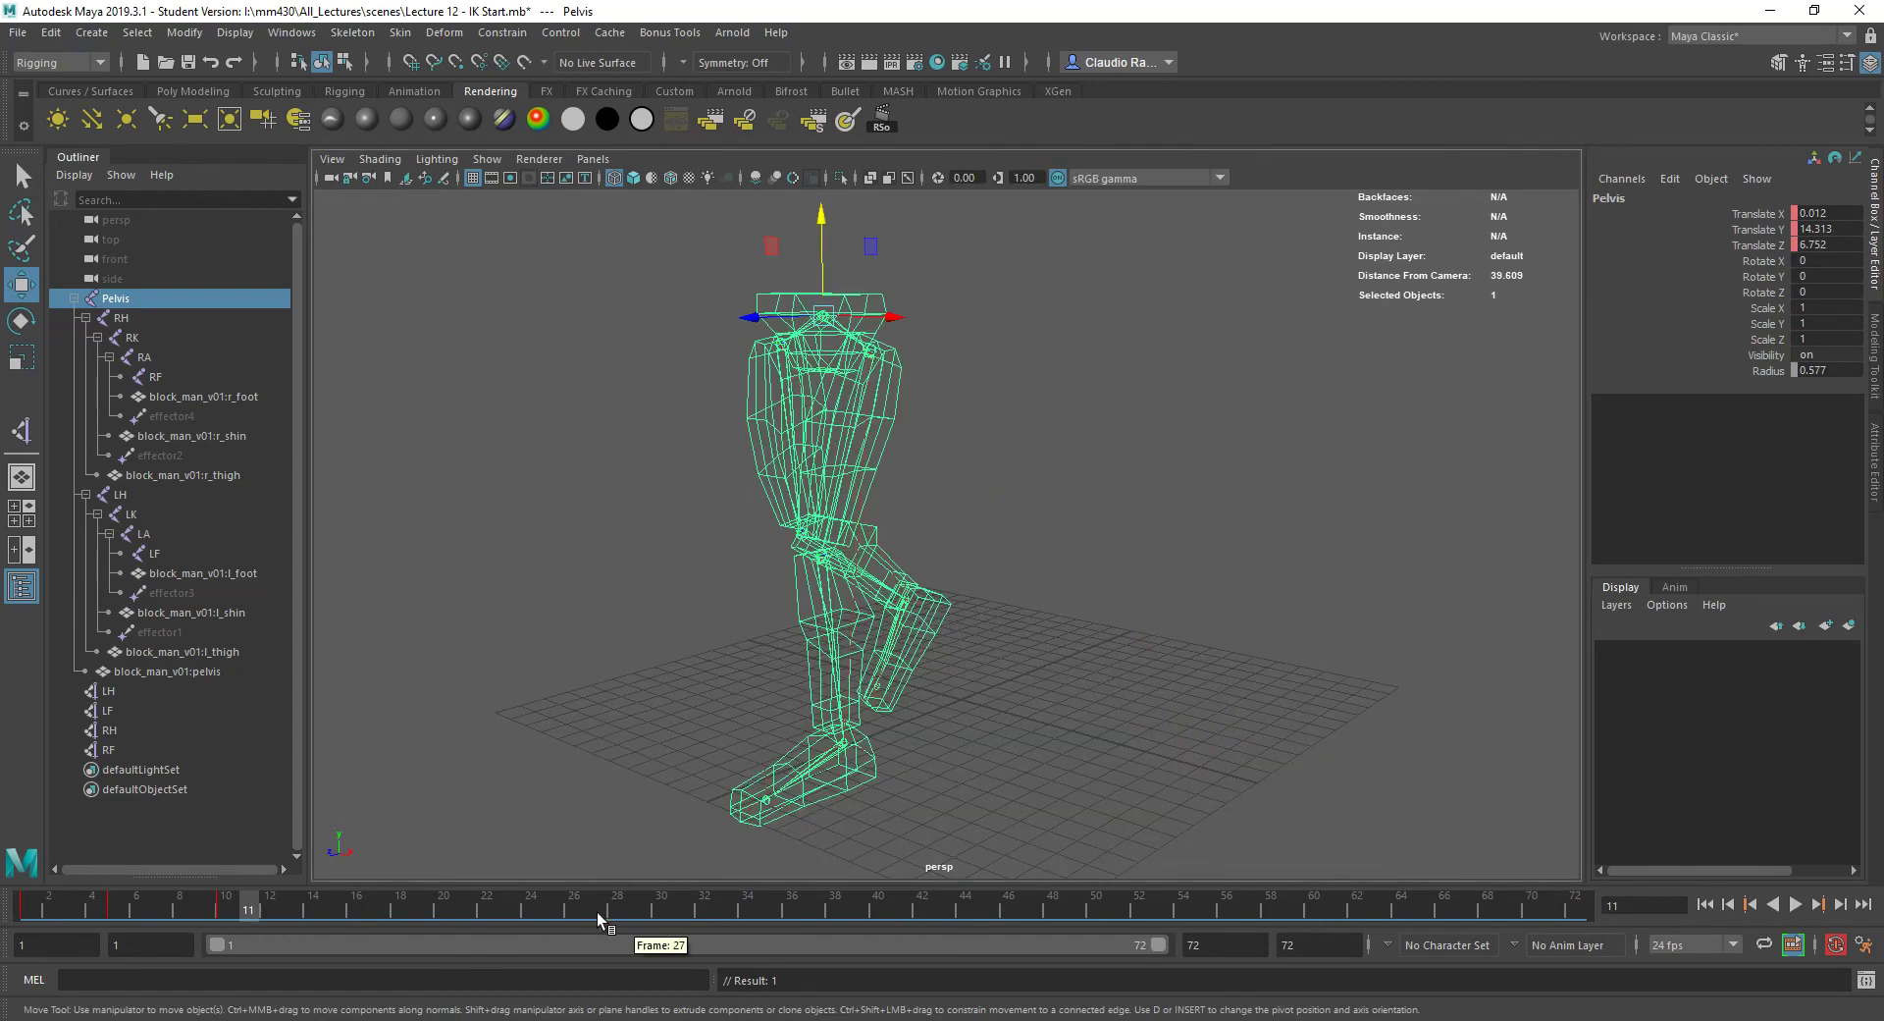
pyautogui.hotkey('alt', 'v')
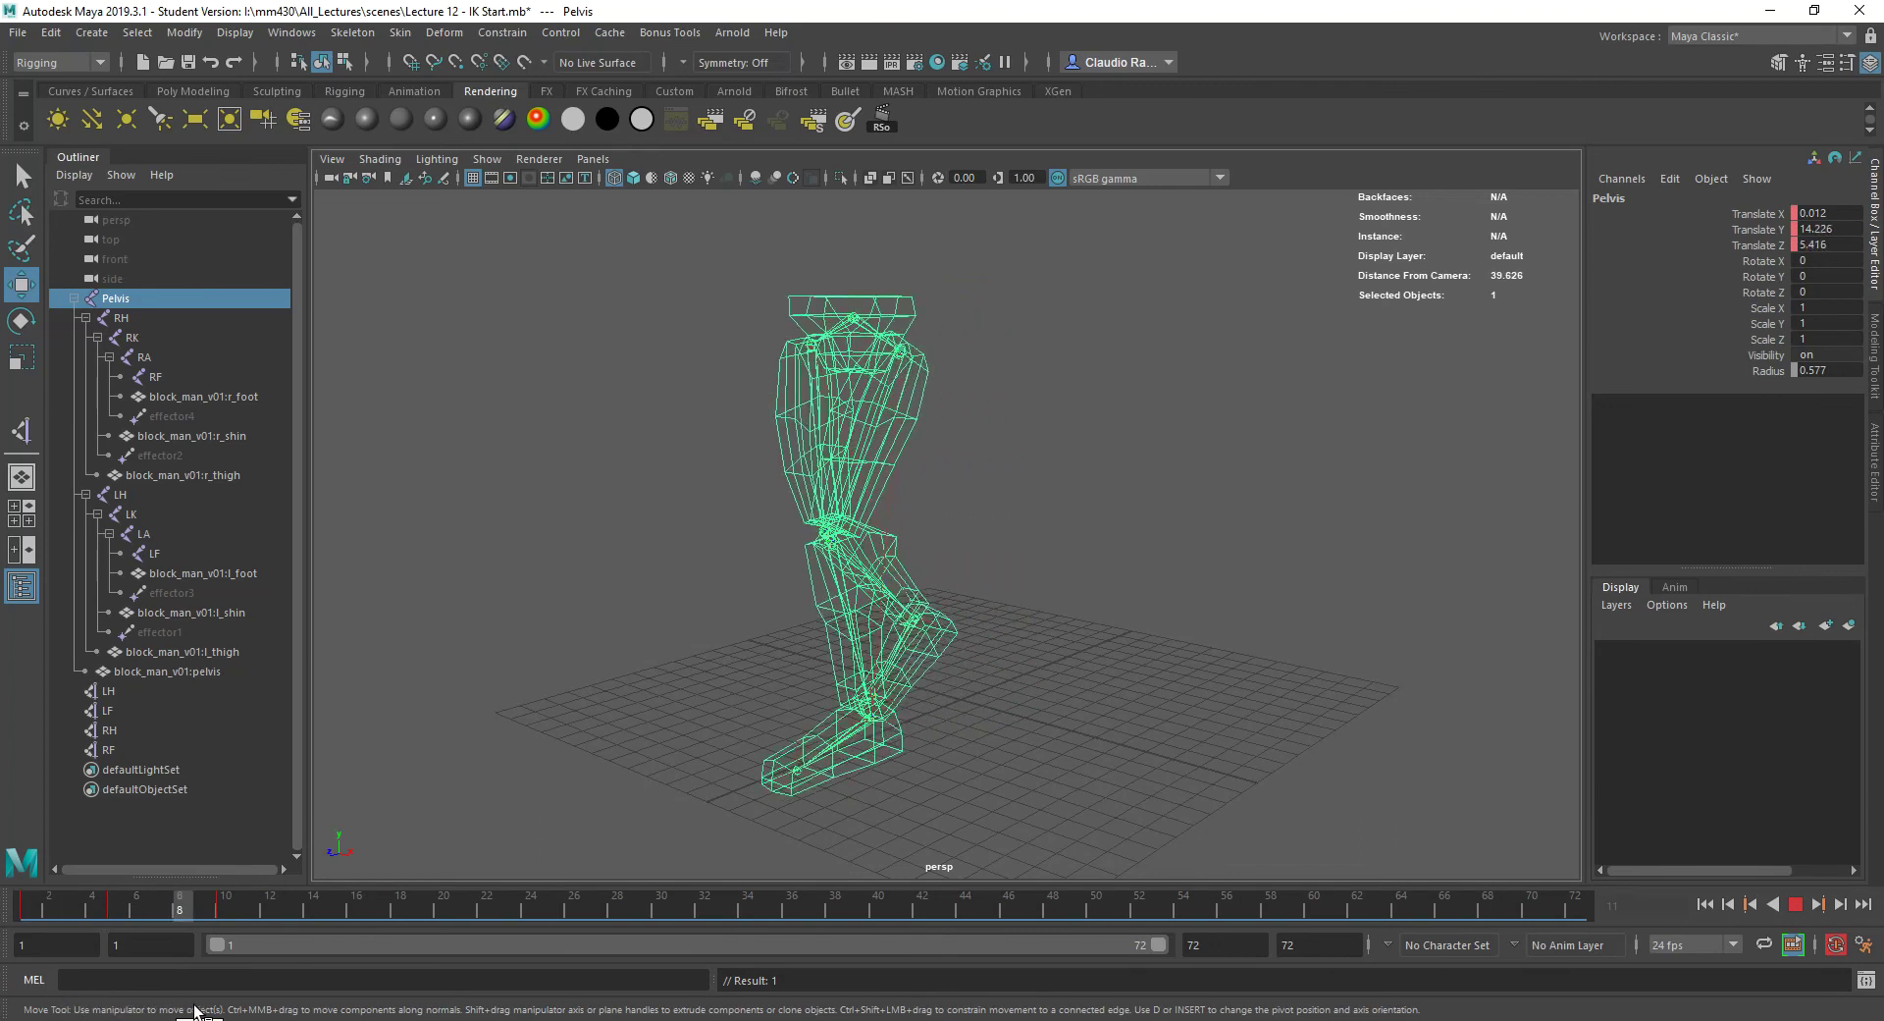
pyautogui.press('Escape')
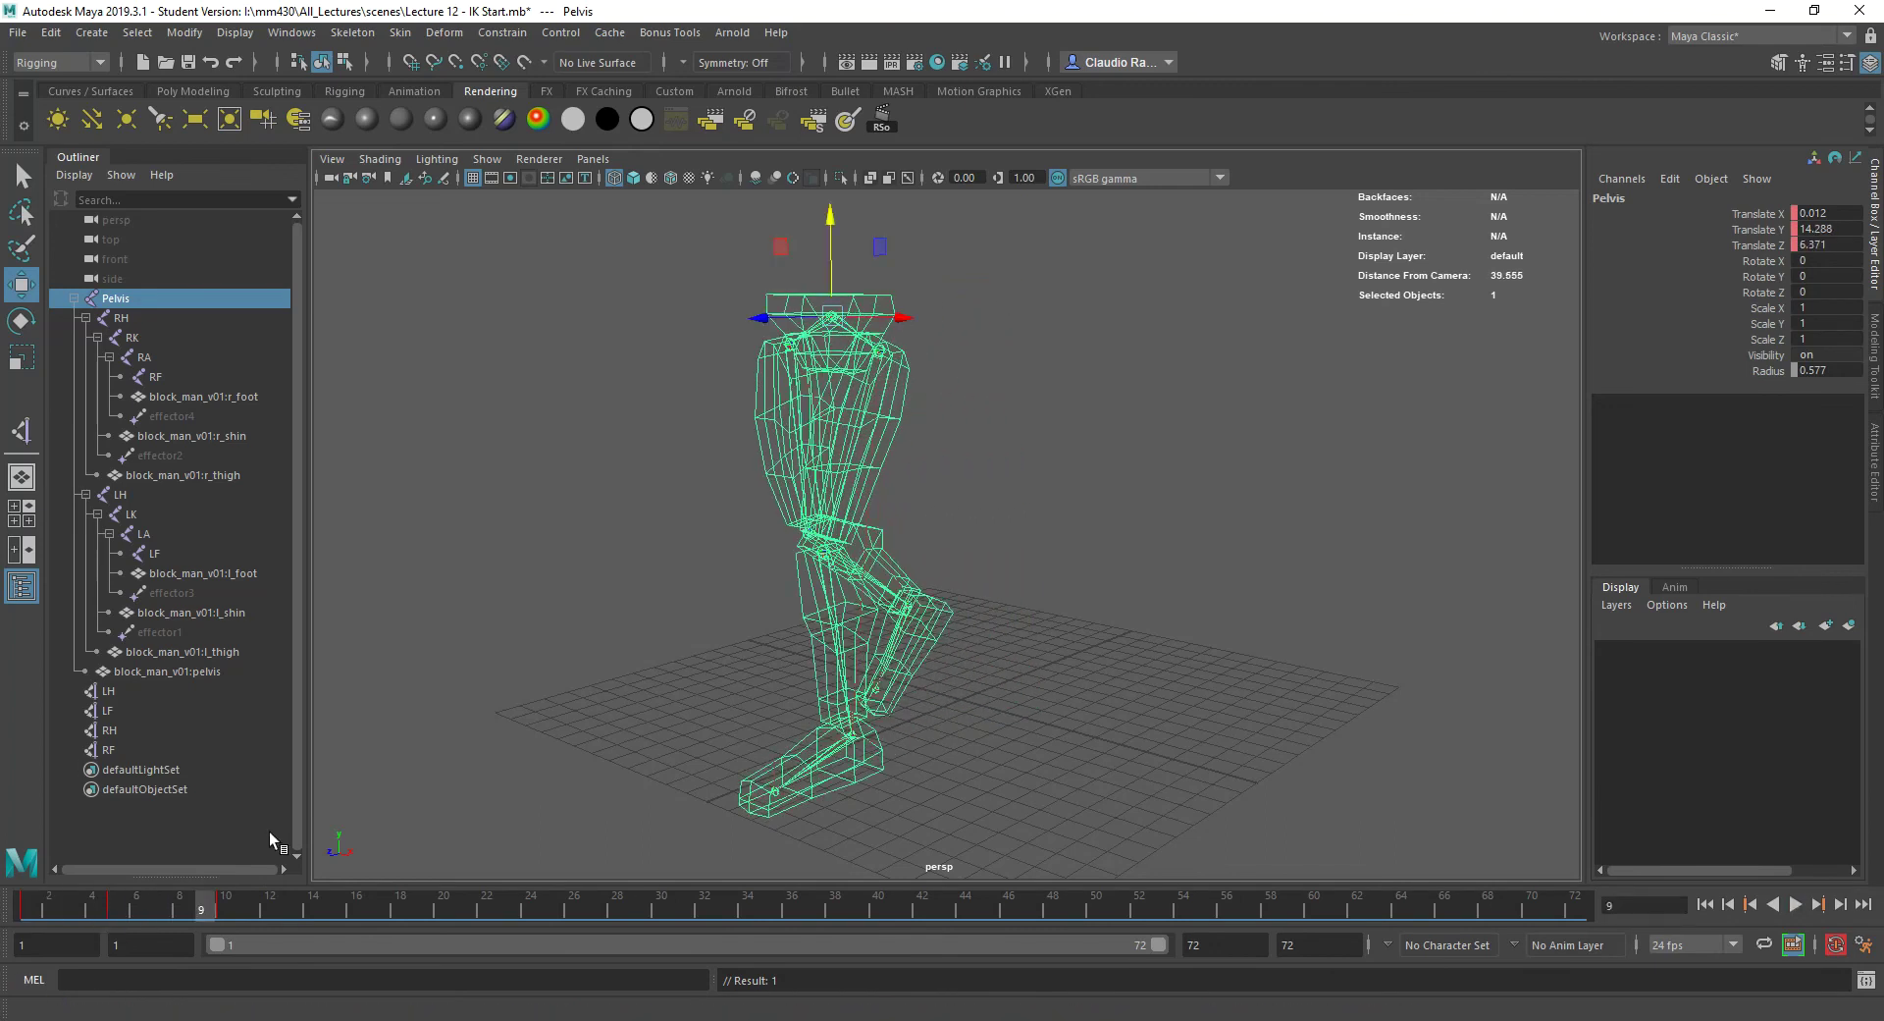
pyautogui.moveTo(198, 904); pyautogui.dragTo(15, 908)
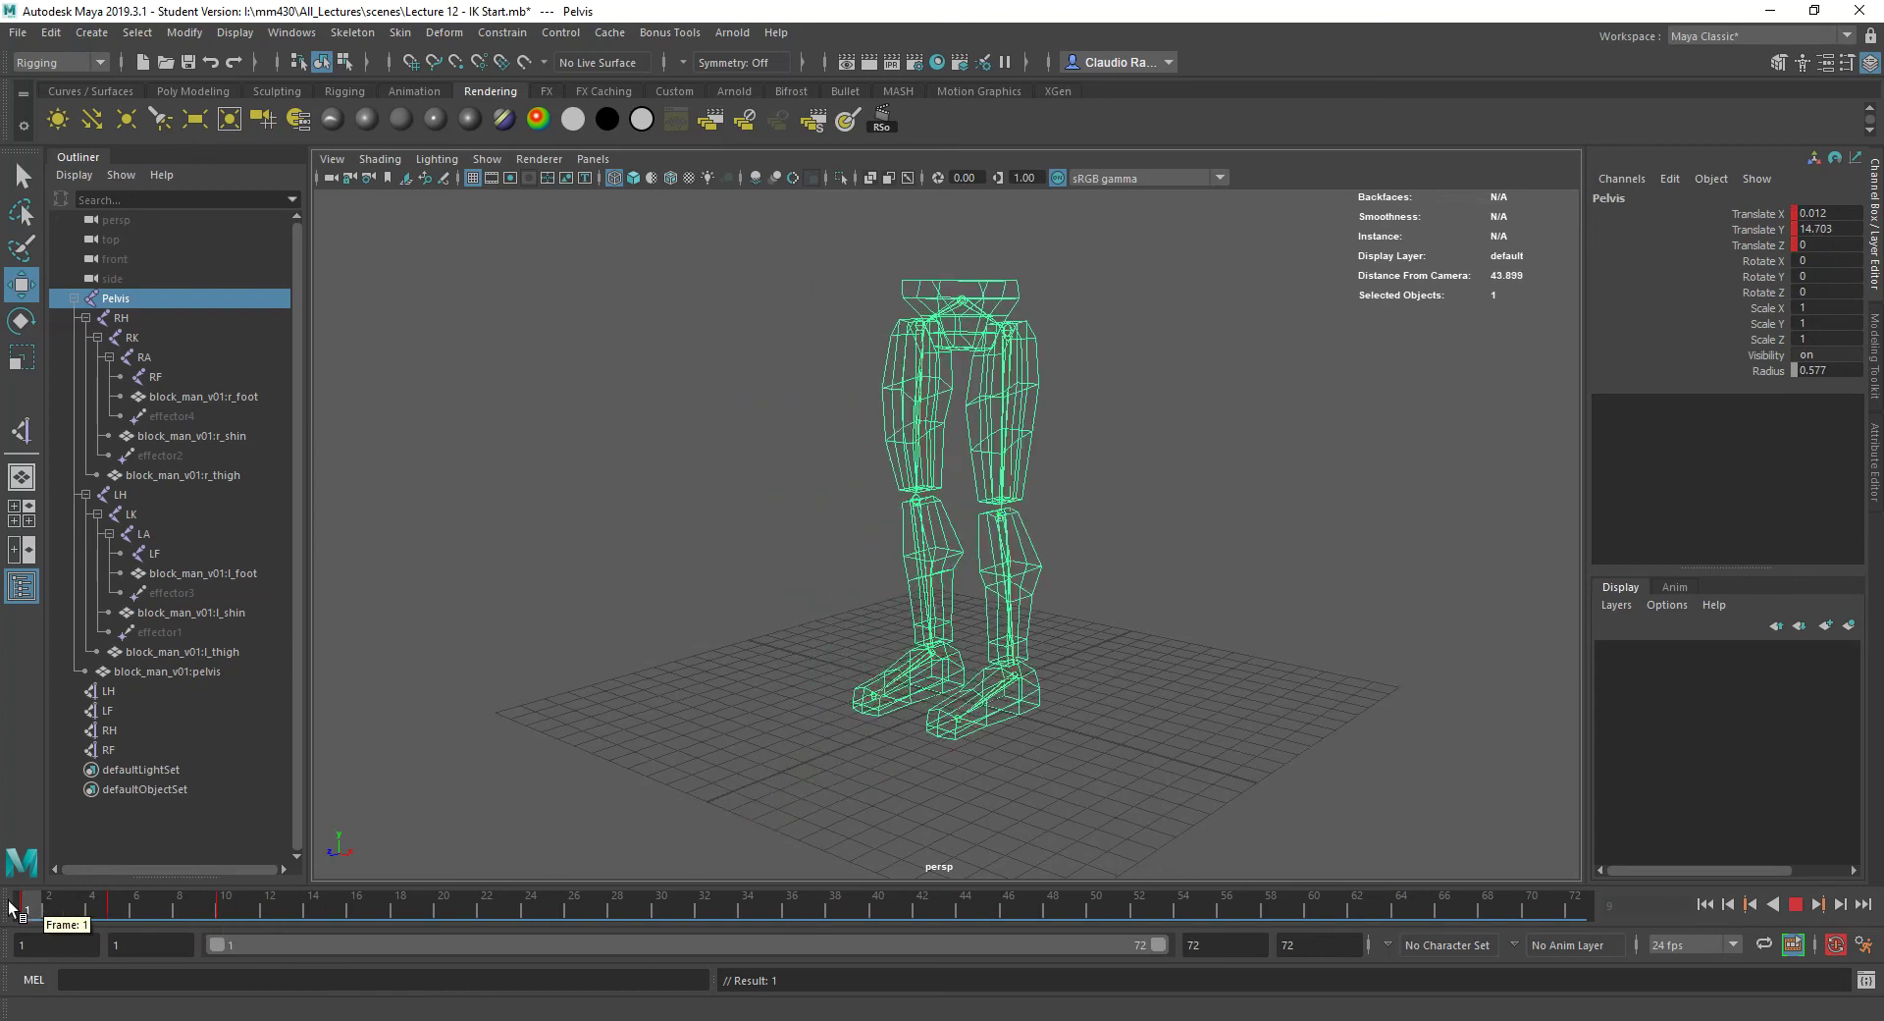